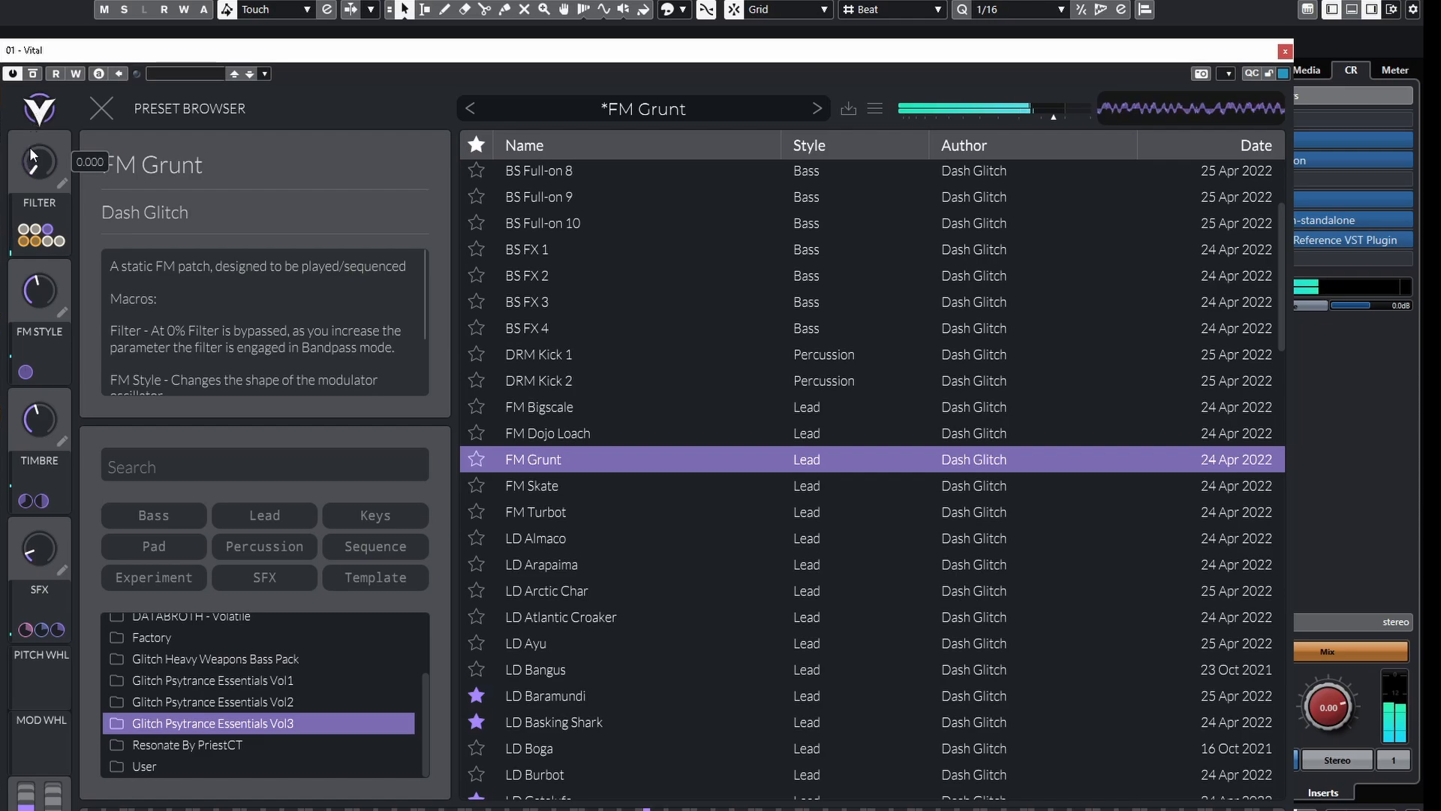
Sweep the Filter macro of the FM Grunt preset up and down to hear its effect.
left_click_drag(37, 105, 29, 170)
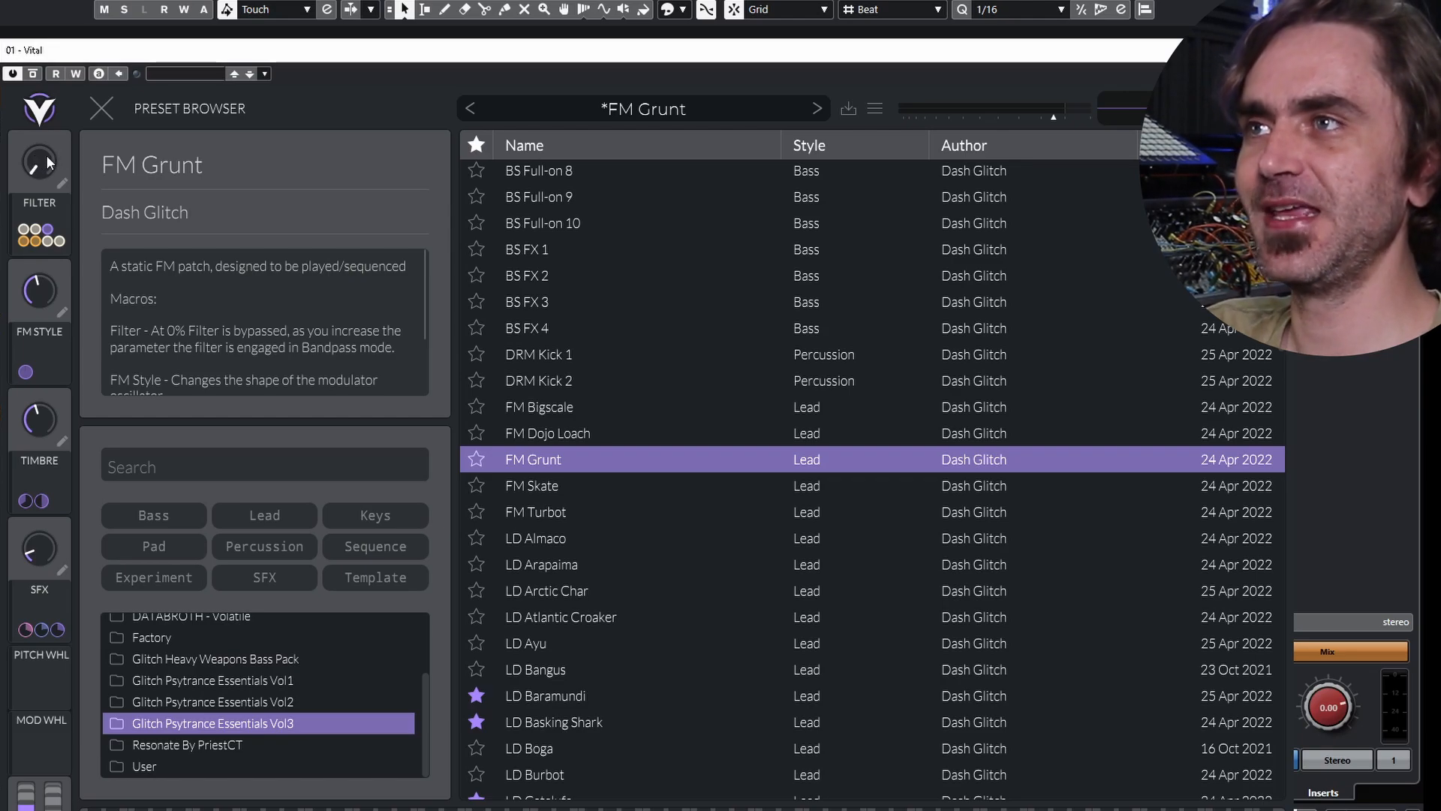
mouse_move(43, 165)
left_mouse_down()
mouse_move(43, 129)
mouse_move(34, 187)
left_mouse_up()
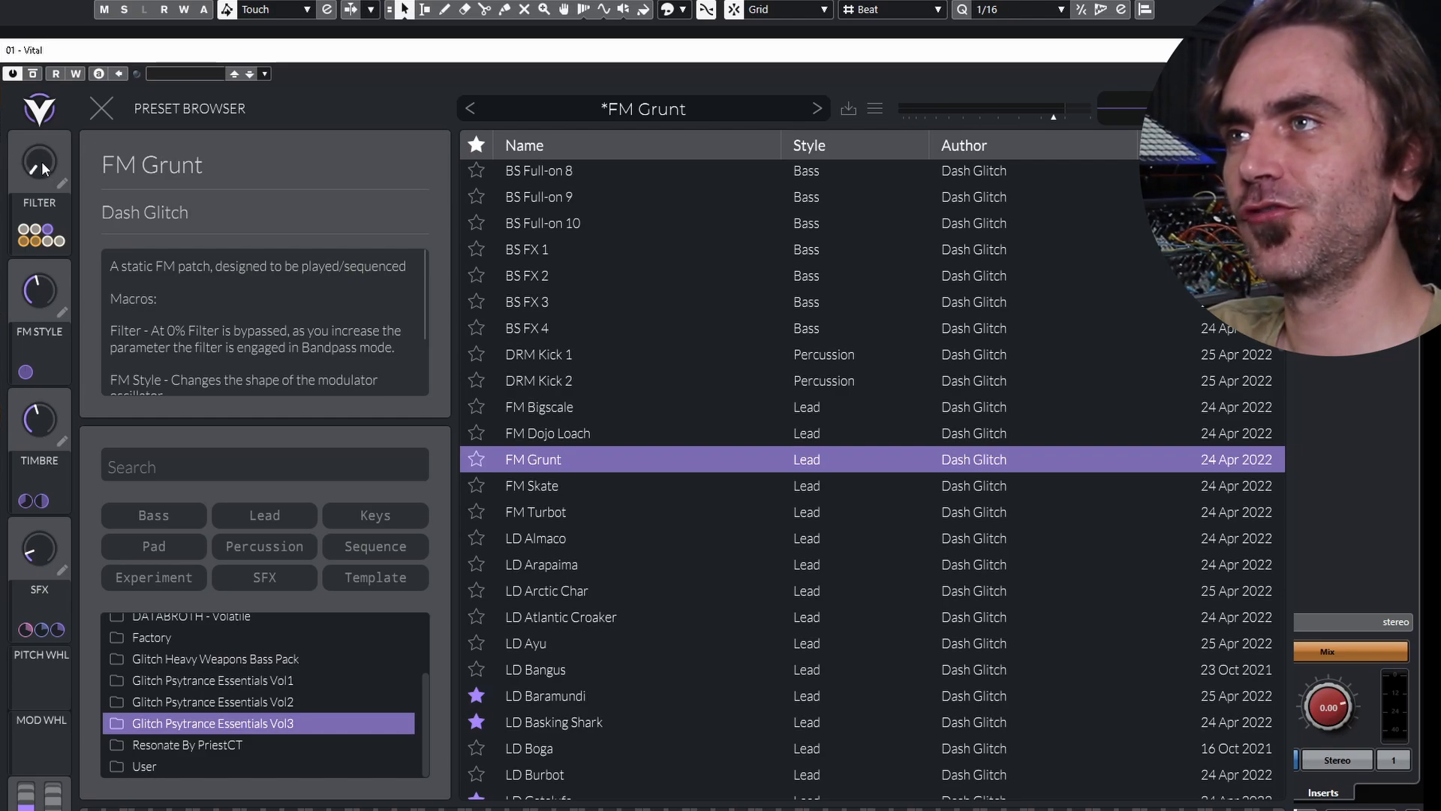
left_click_drag(42, 160, 57, 116)
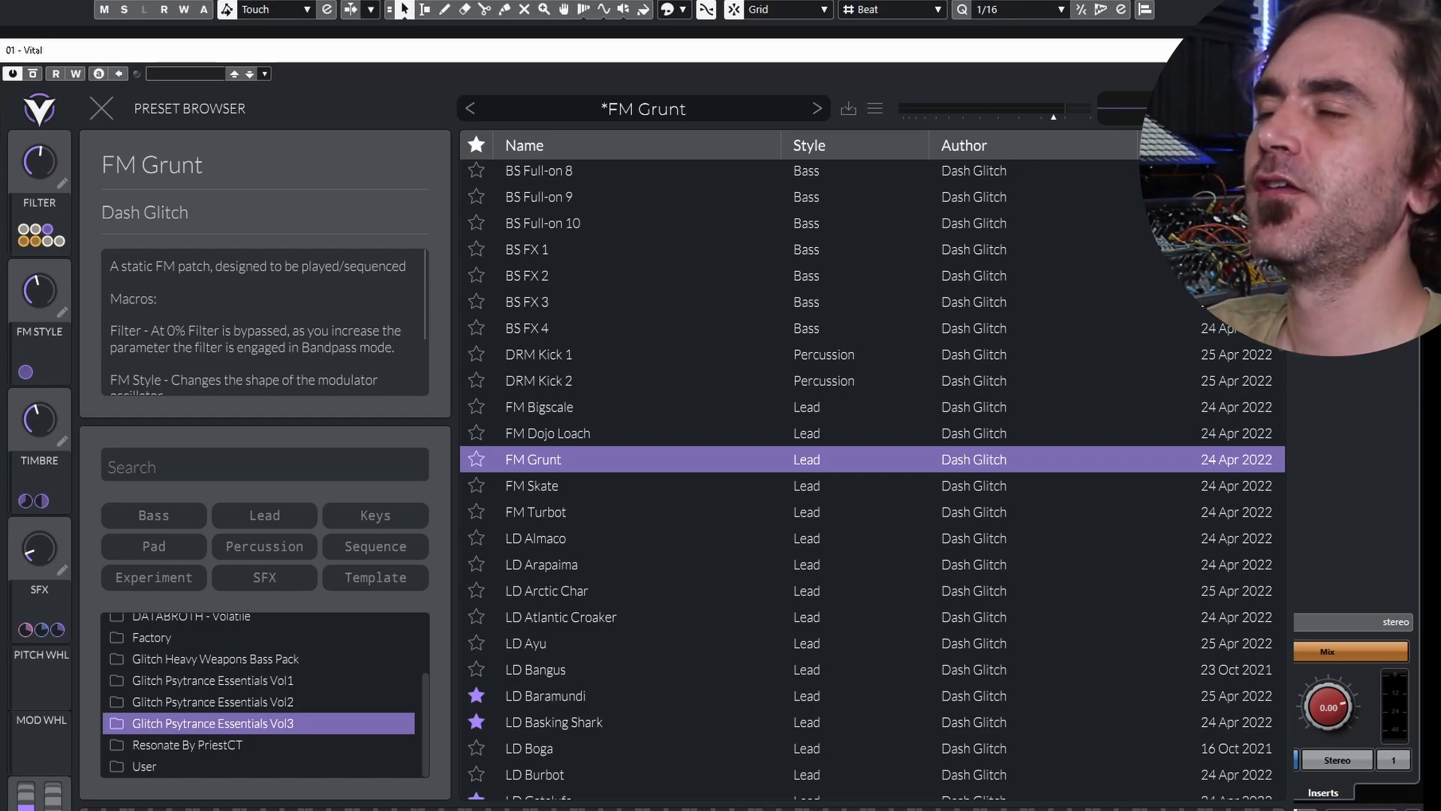
left_click_drag(40, 162, 39, 247)
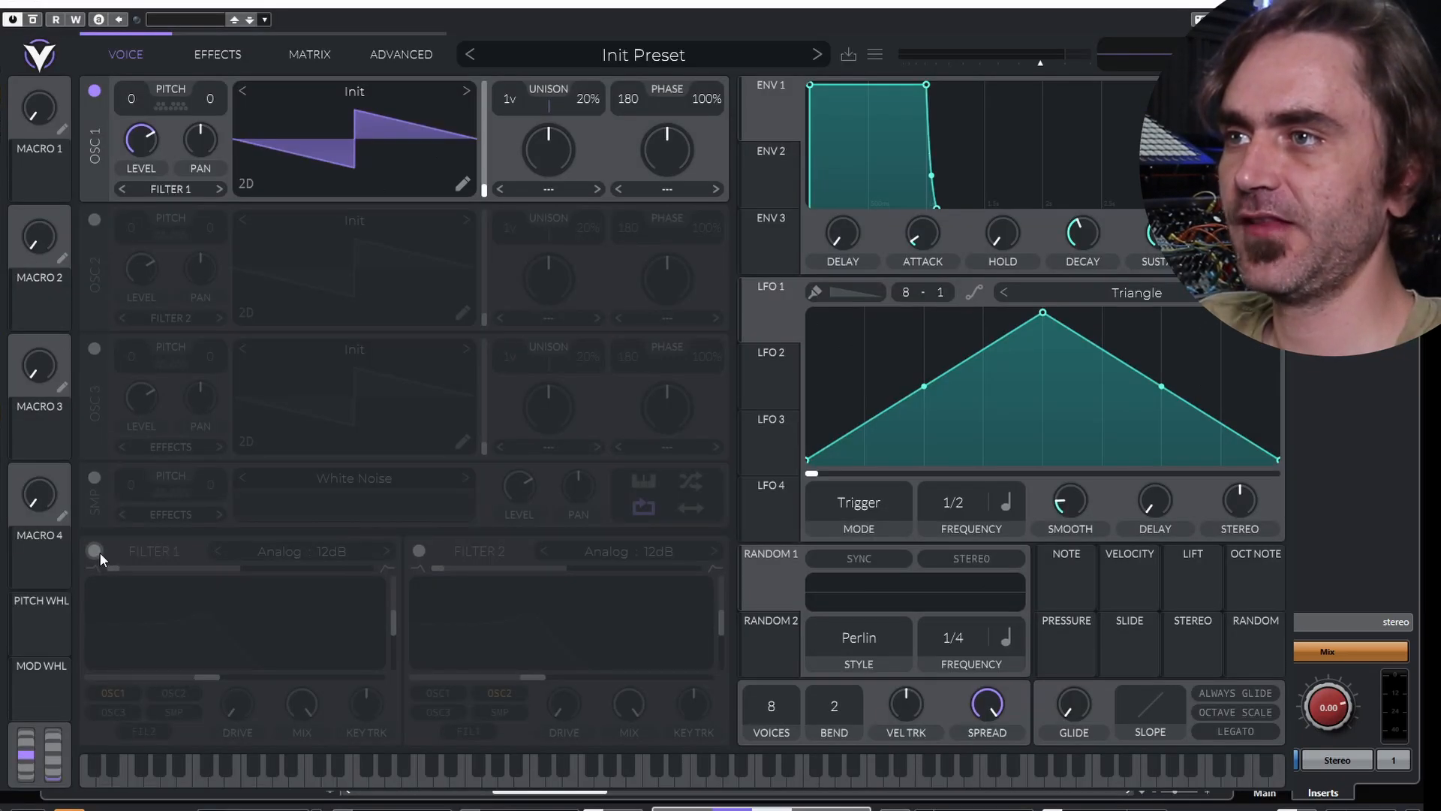
Enable Filter 1 in Analog 12dB mode, blend it to the midpoint as a bandpass, and raise its cutoff.
left_click(96, 551)
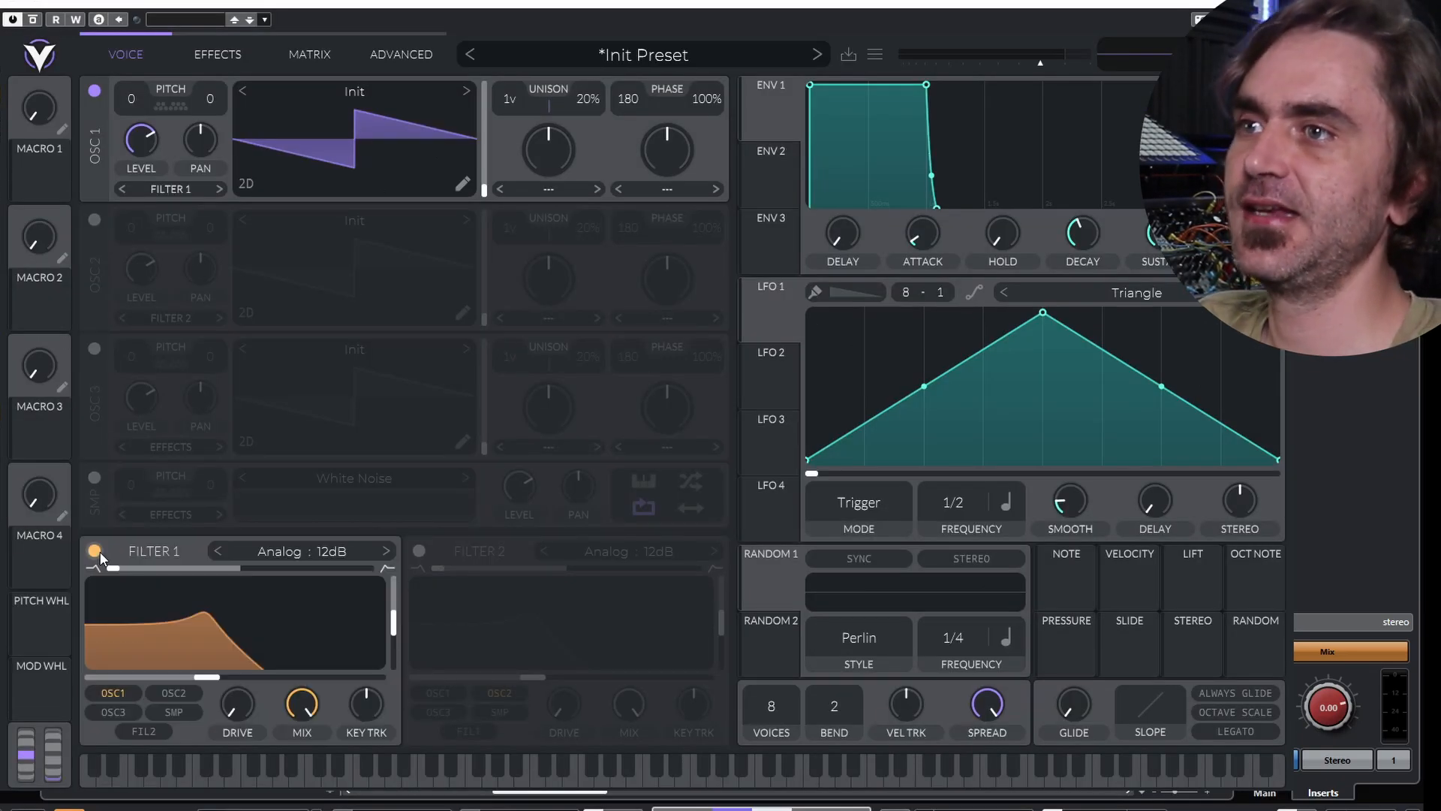
left_click(263, 551)
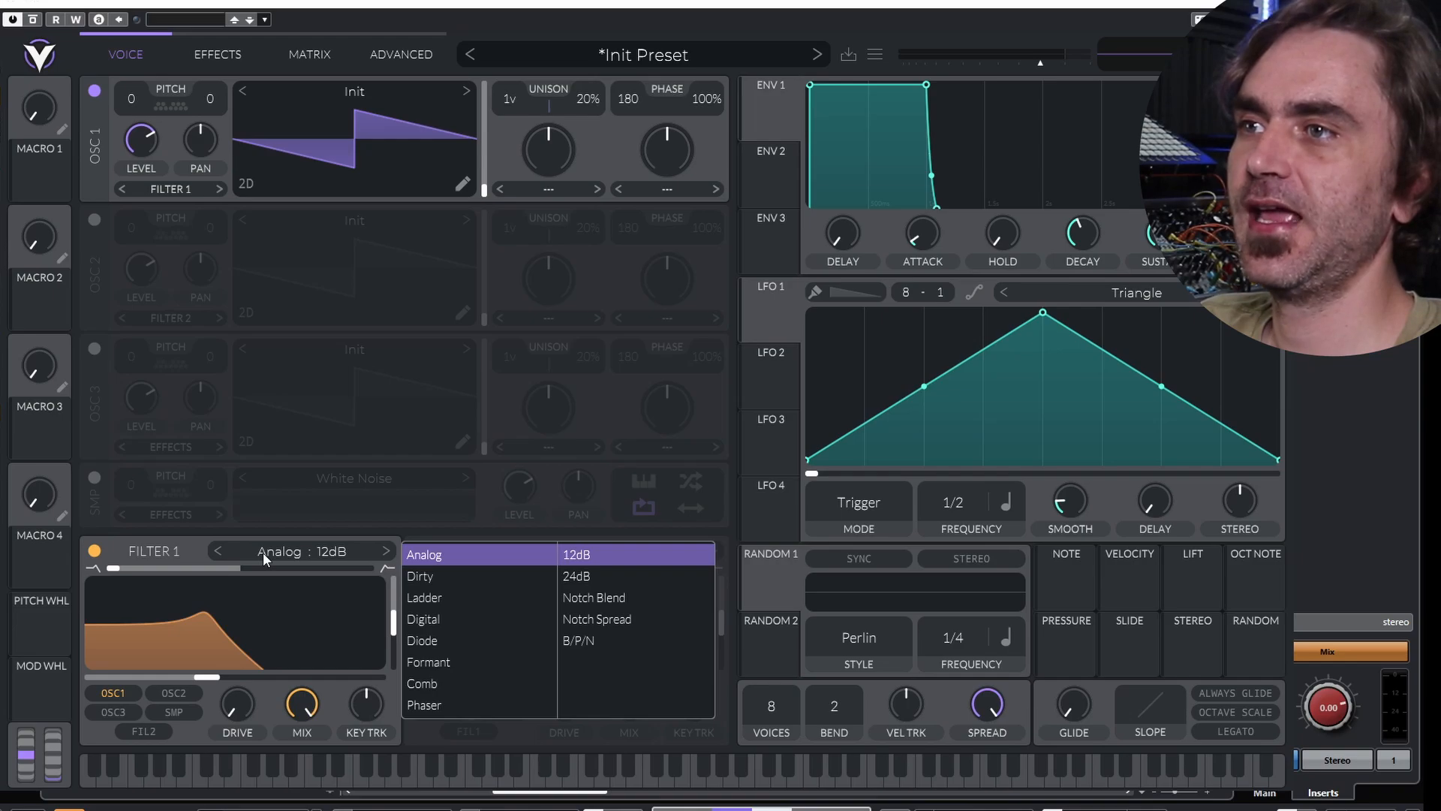
left_click(289, 587)
left_click_drag(188, 569, 345, 589)
left_click_drag(207, 677, 256, 678)
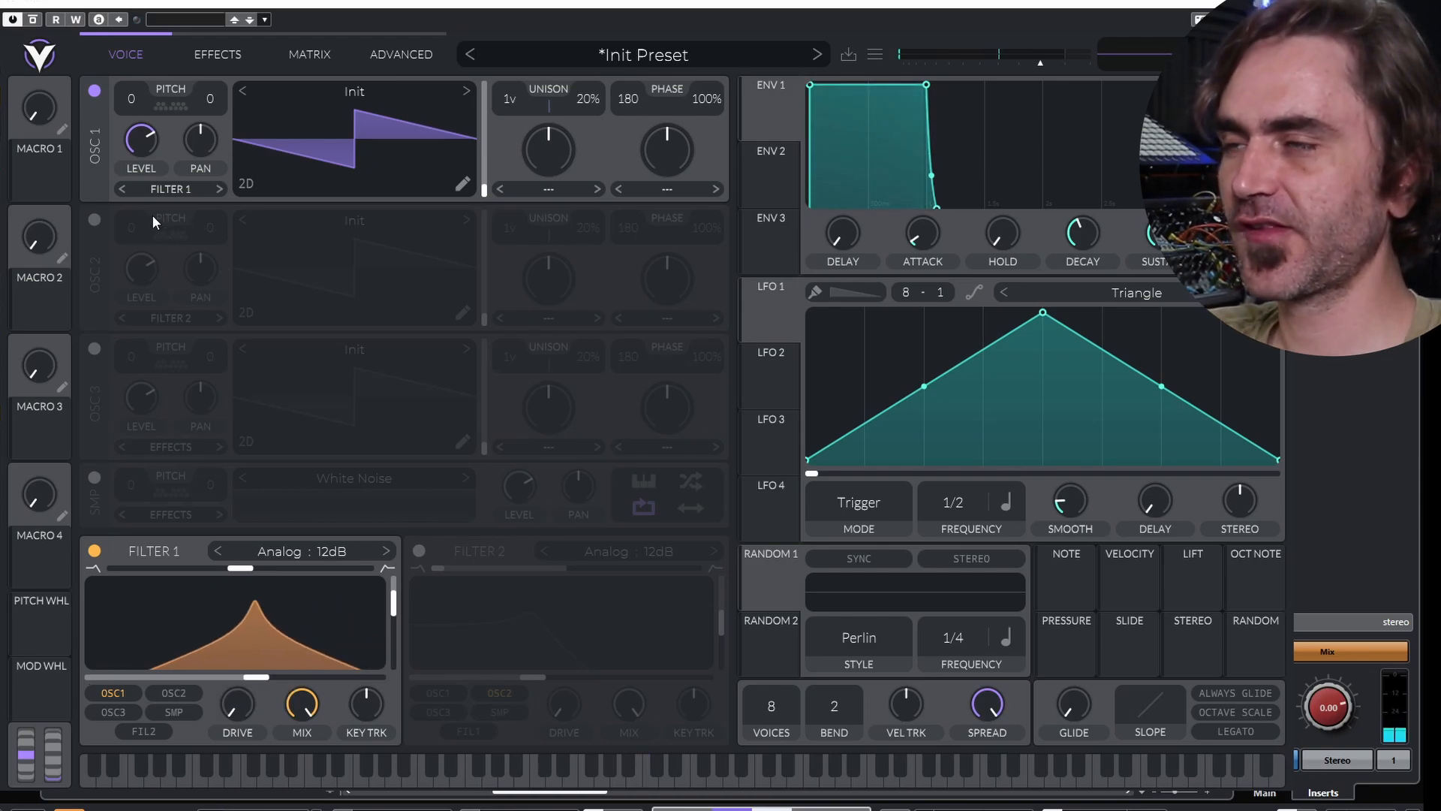
Transpose oscillator 1 to -24 semitones and adjust how far Macro 1 modulates the Filter 1 cutoff.
scroll(120, 94, "down", 12)
scroll(120, 96, "down", 12)
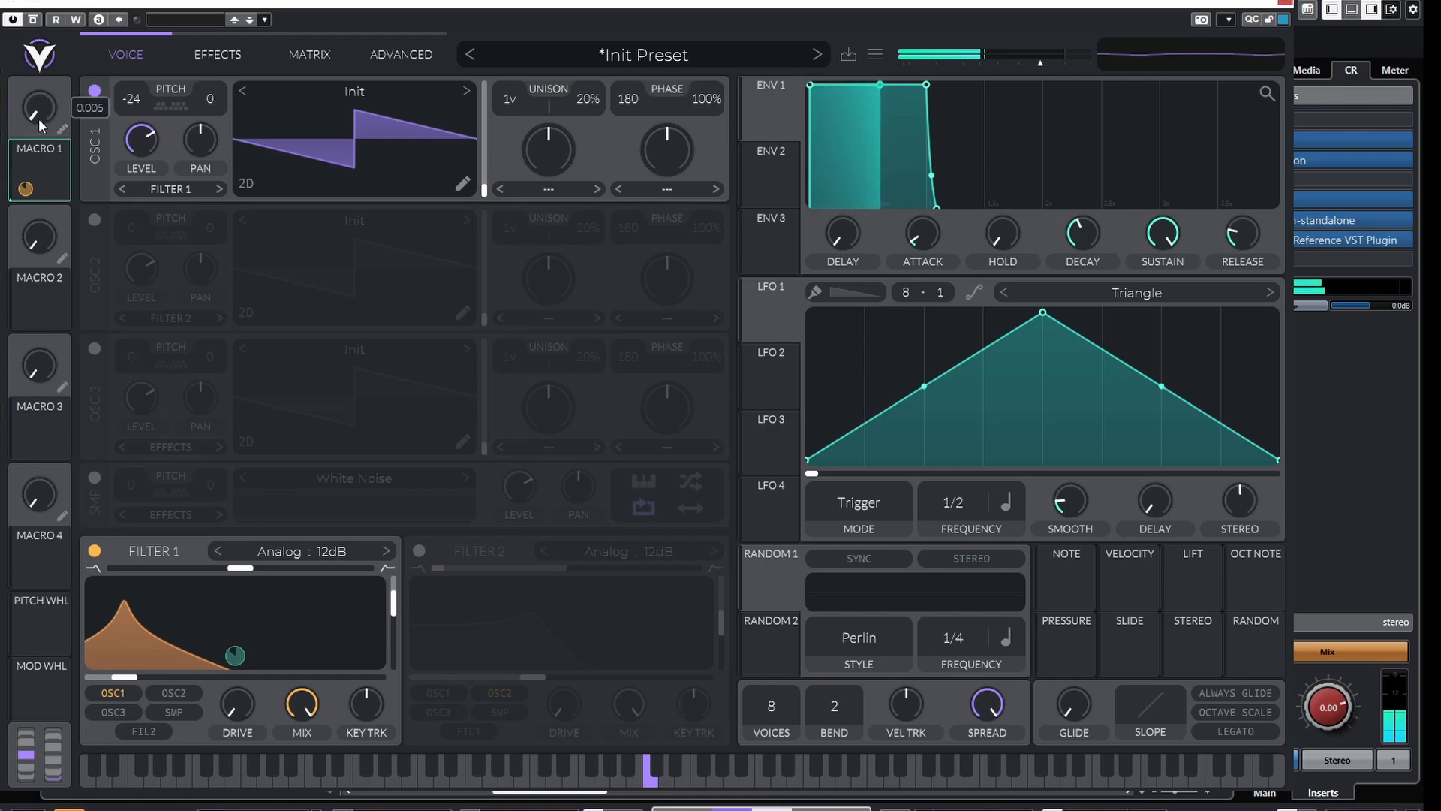
left_click_drag(25, 188, 25, 214)
mouse_move(27, 105)
left_mouse_down()
mouse_move(27, 11)
mouse_move(27, 108)
left_mouse_up()
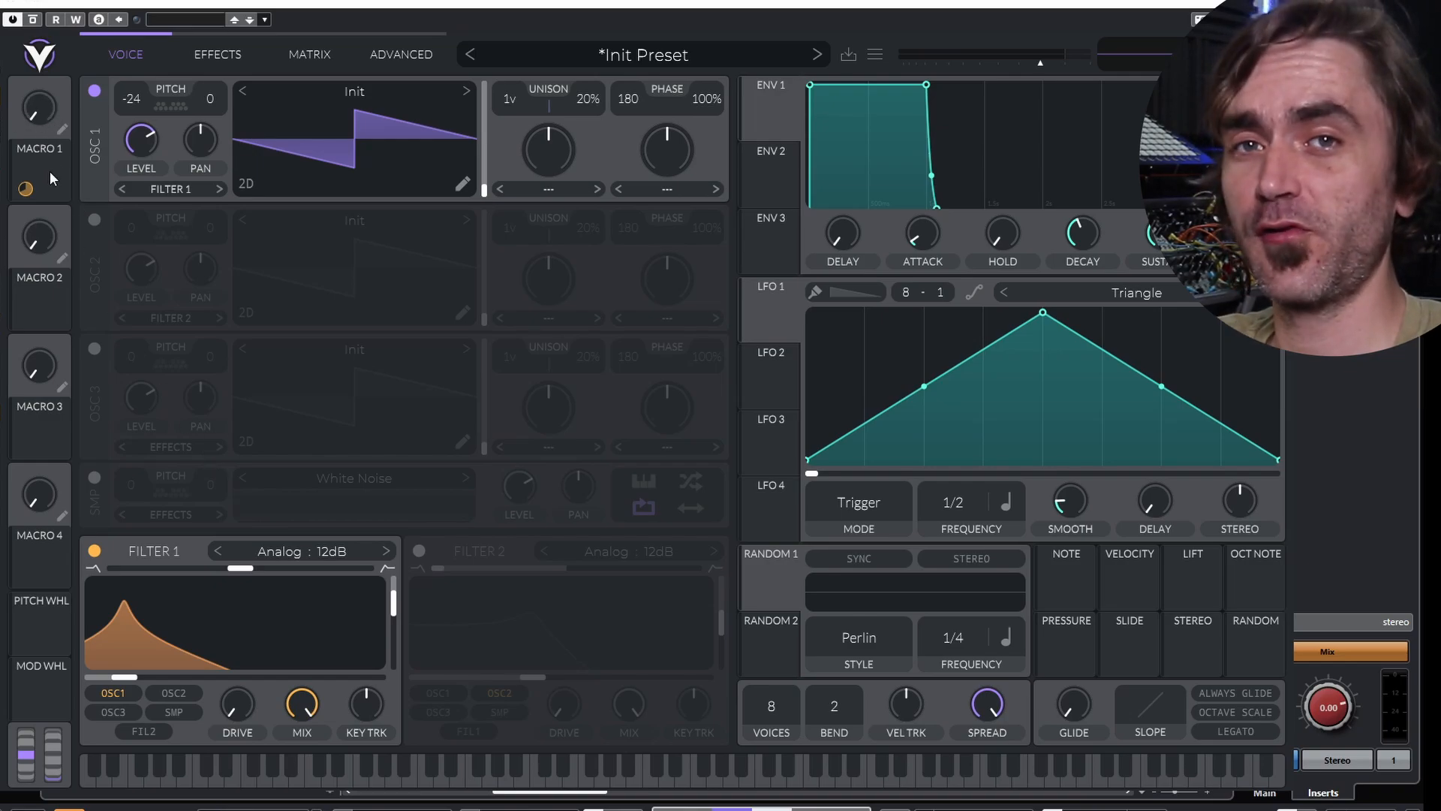
Turn the Filter 1 mix fully down and assign Macro 1 to it at full amount.
left_click_drag(304, 705, 285, 796)
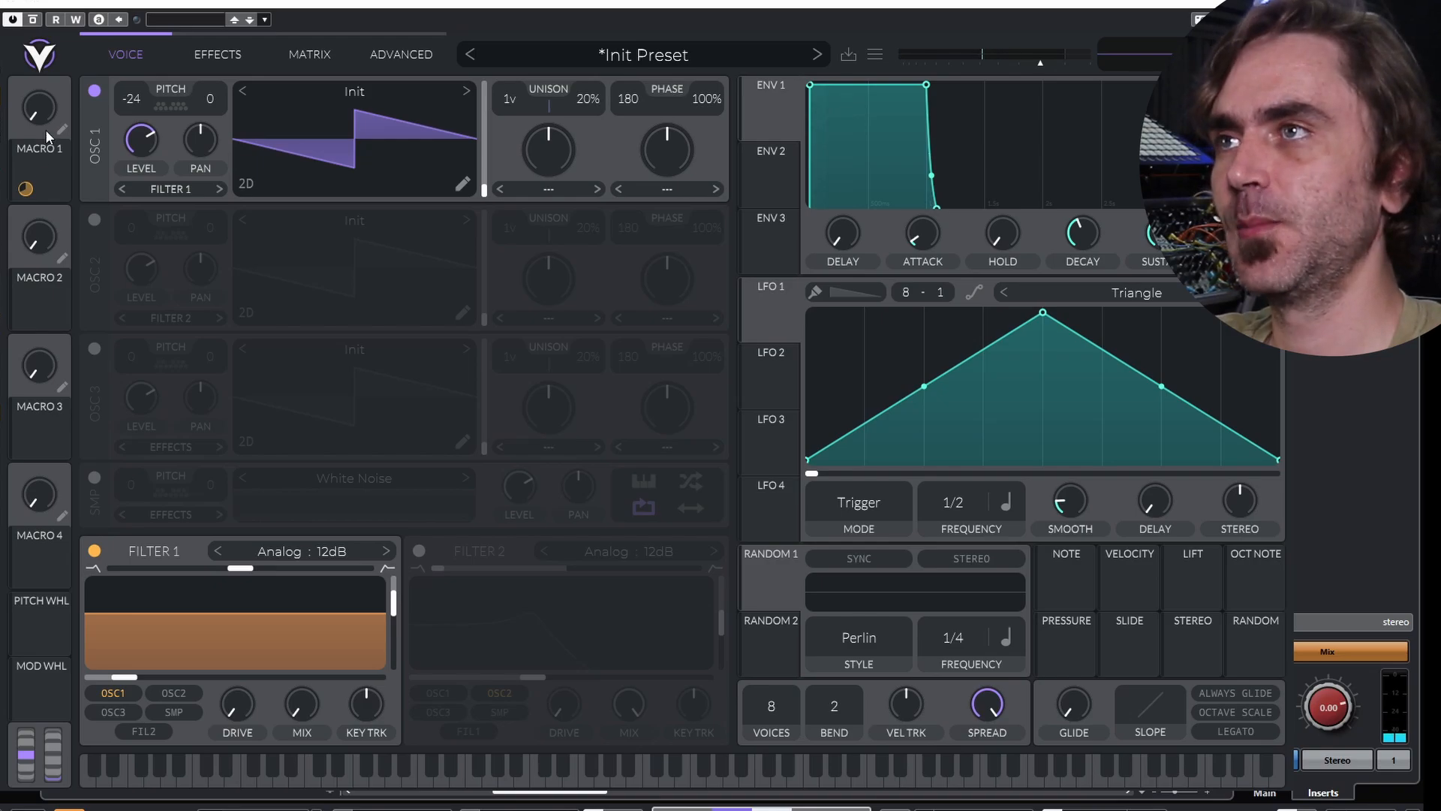
left_click_drag(34, 120, 302, 706)
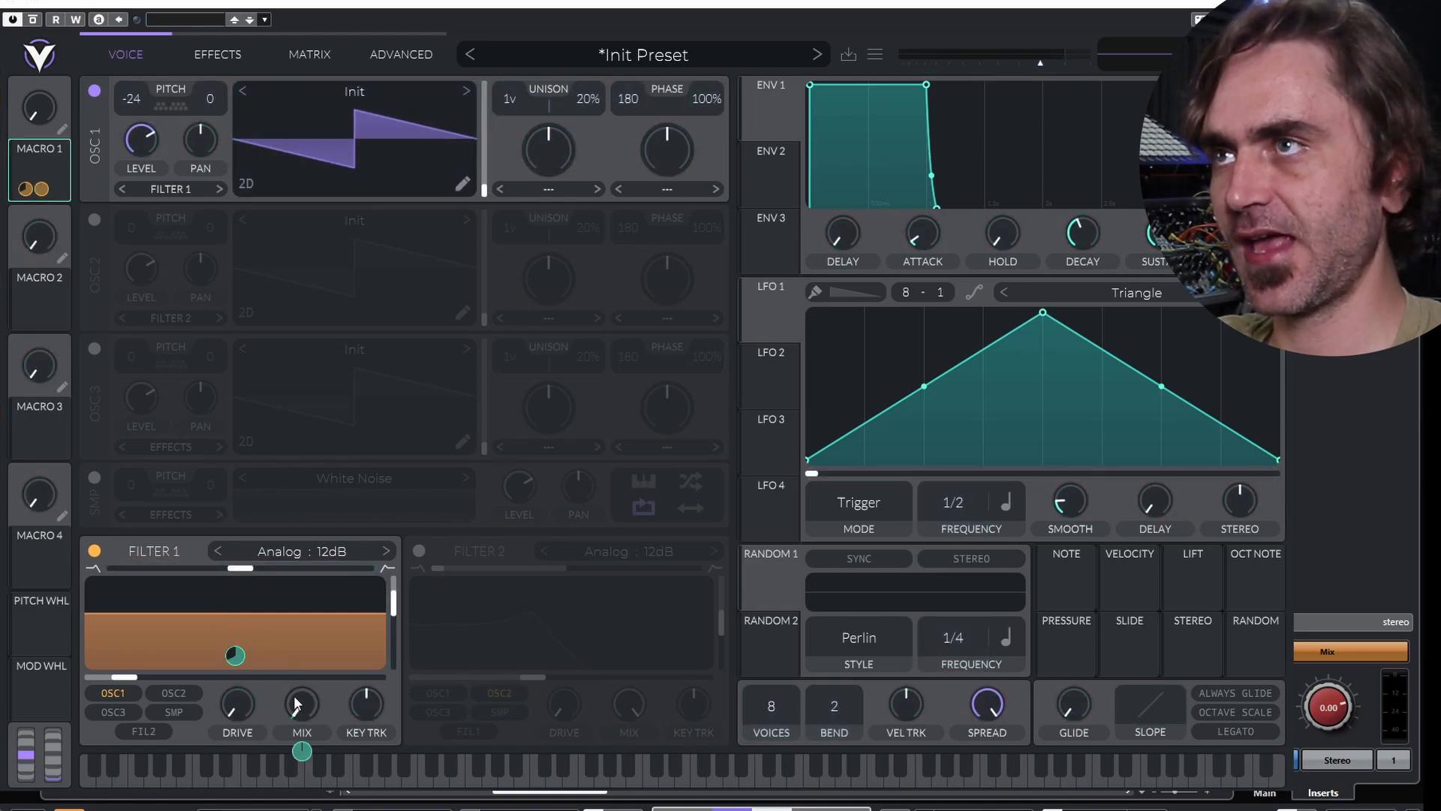
left_click_drag(39, 107, 56, 134)
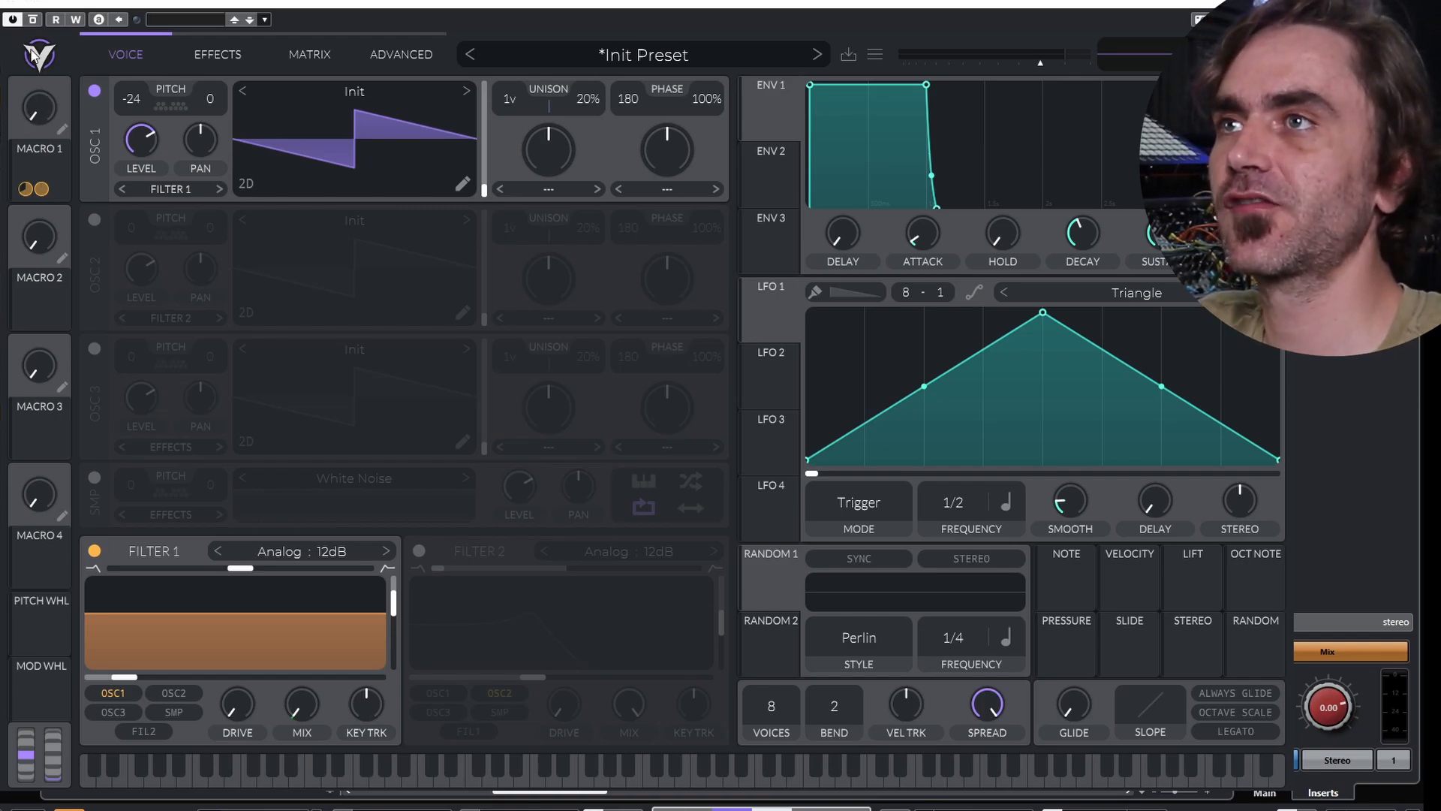
Reshape the Macro 1 to Filter 1 Mix remap into a steep convex rise reaching maximum at the first gridline, and test the macro.
left_click(308, 62)
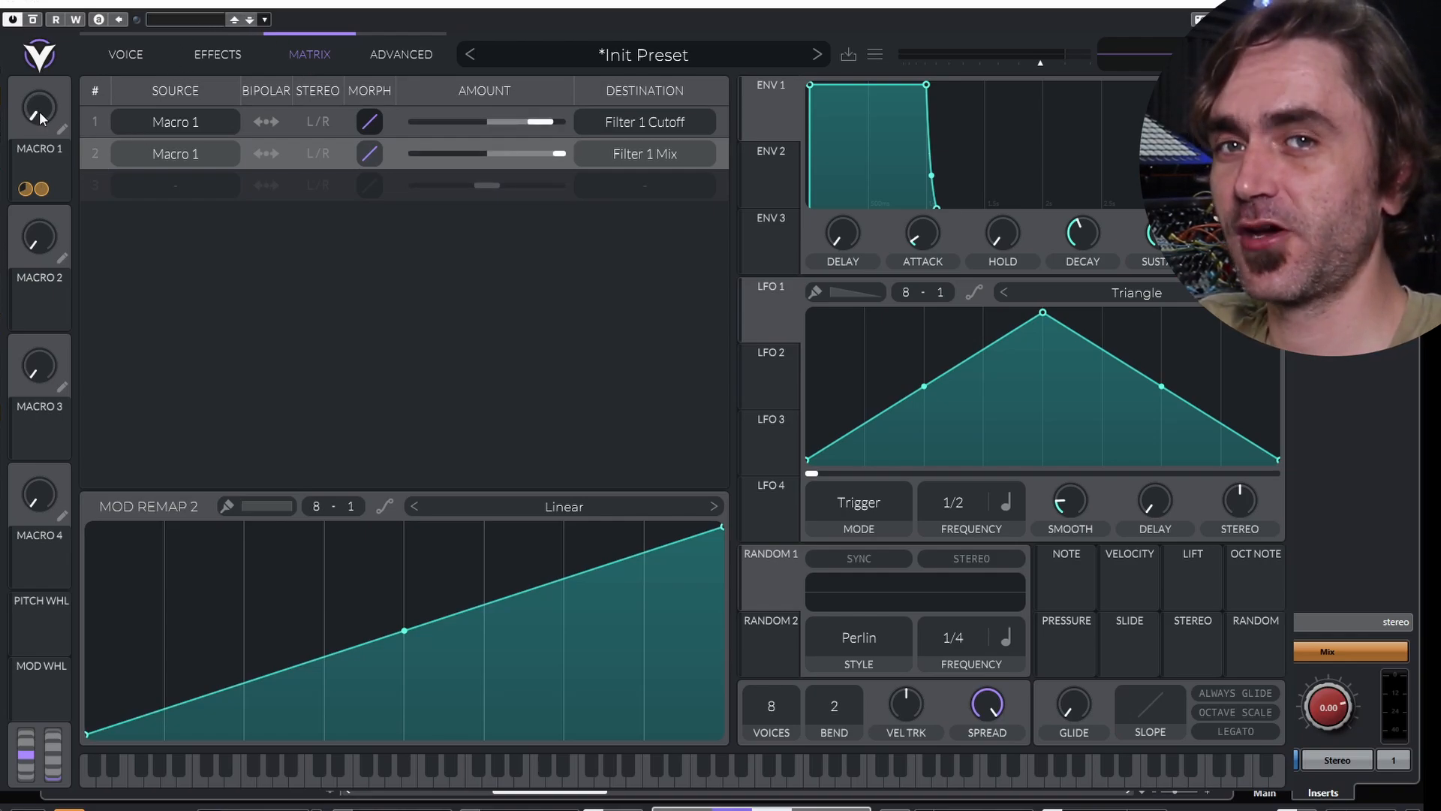
double_click(454, 611)
left_click_drag(454, 610, 164, 522)
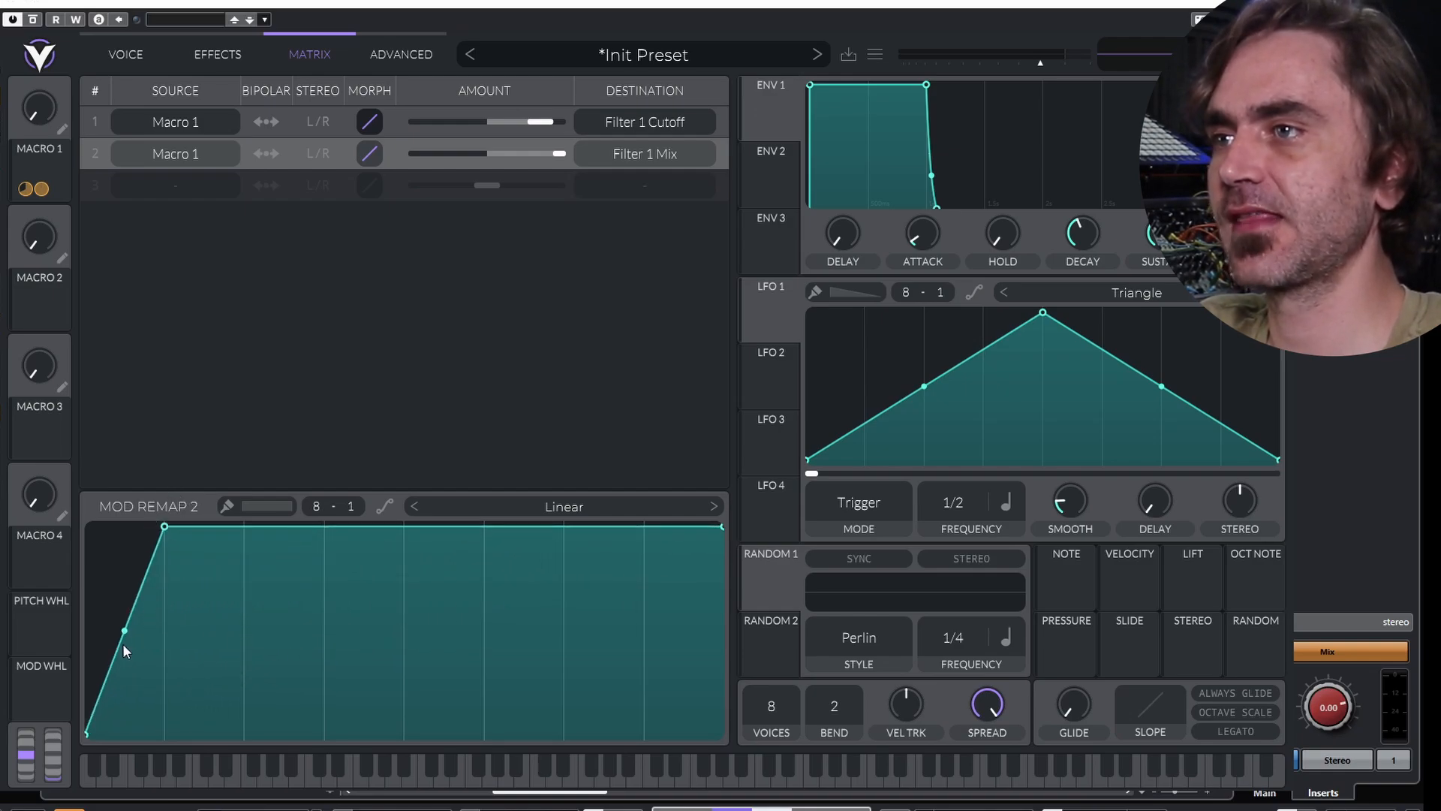
left_click_drag(126, 650, 124, 556)
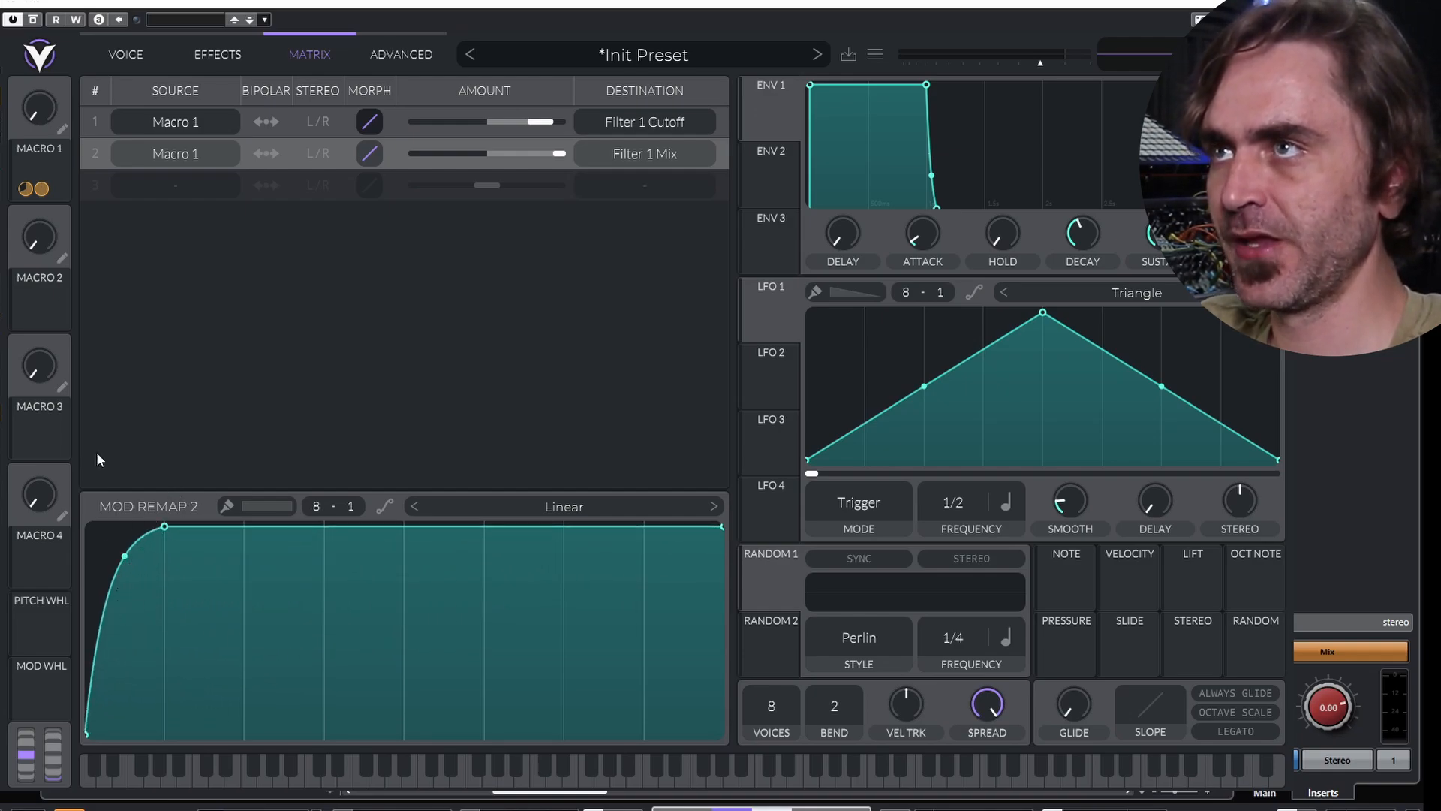
left_click_drag(42, 115, 45, 101)
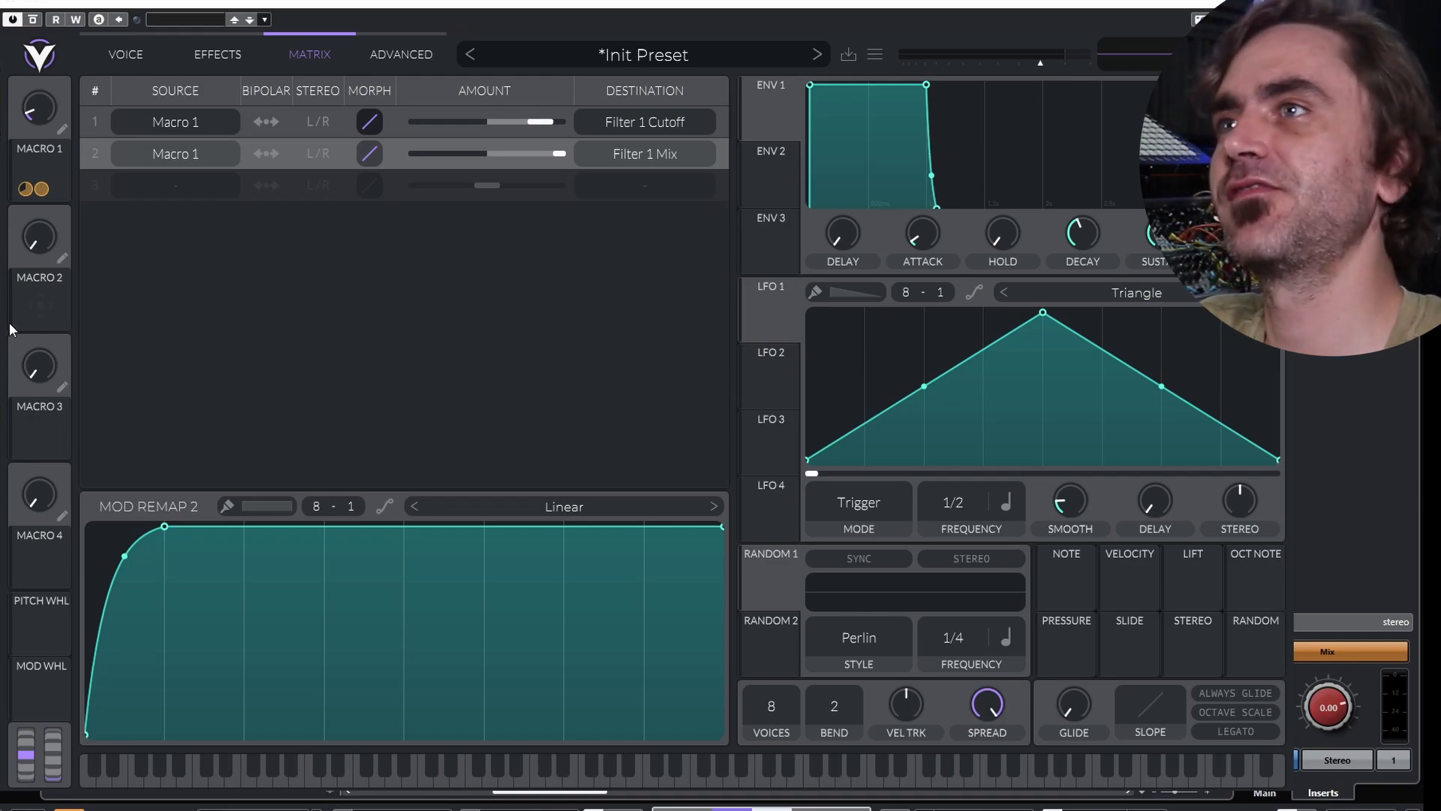
left_click_drag(54, 107, 48, 139)
Assign Macro 1 to the oscillator 1 level and remap it to a steep convex rise reaching maximum at the first gridline.
left_click(117, 55)
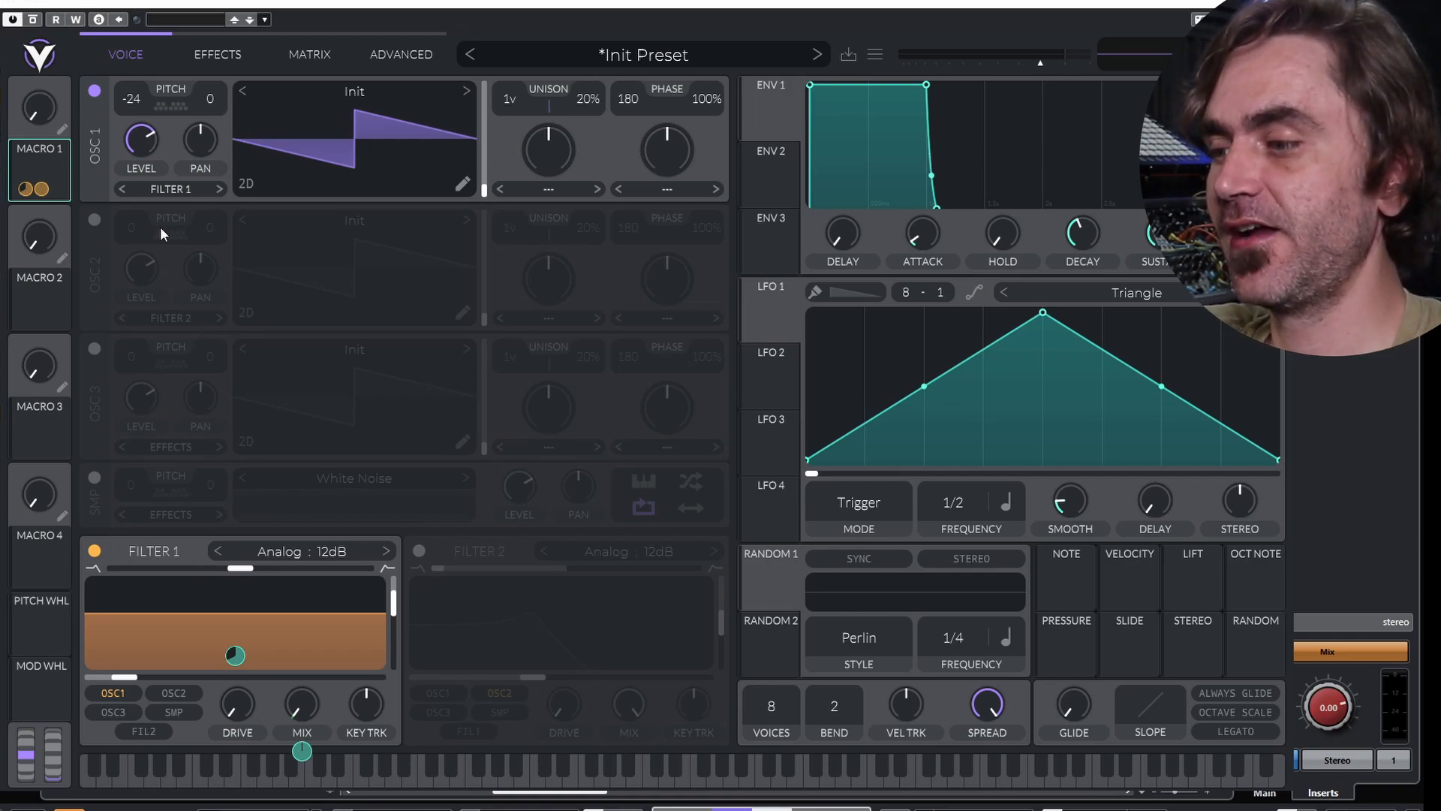
left_click_drag(22, 160, 141, 139)
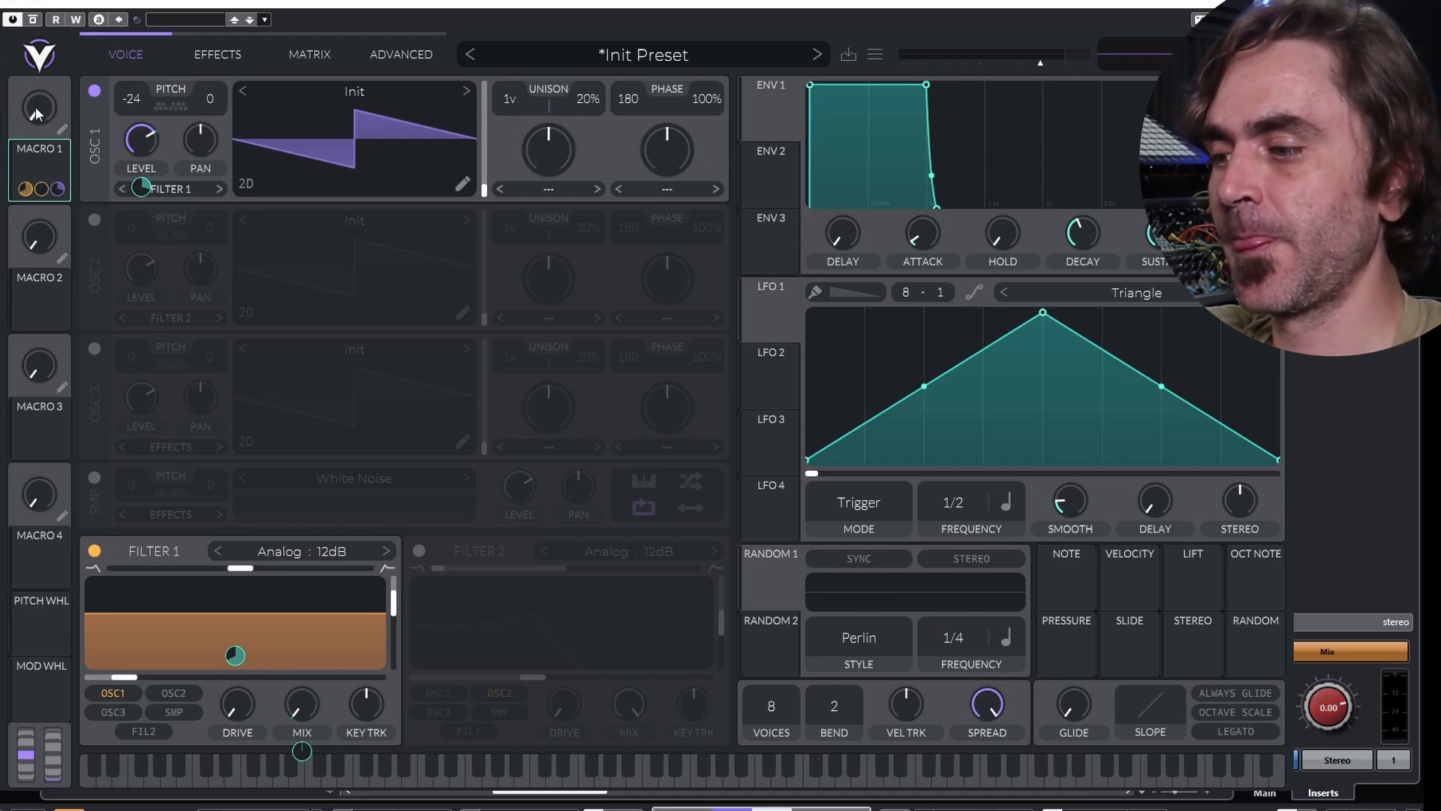
left_click(309, 54)
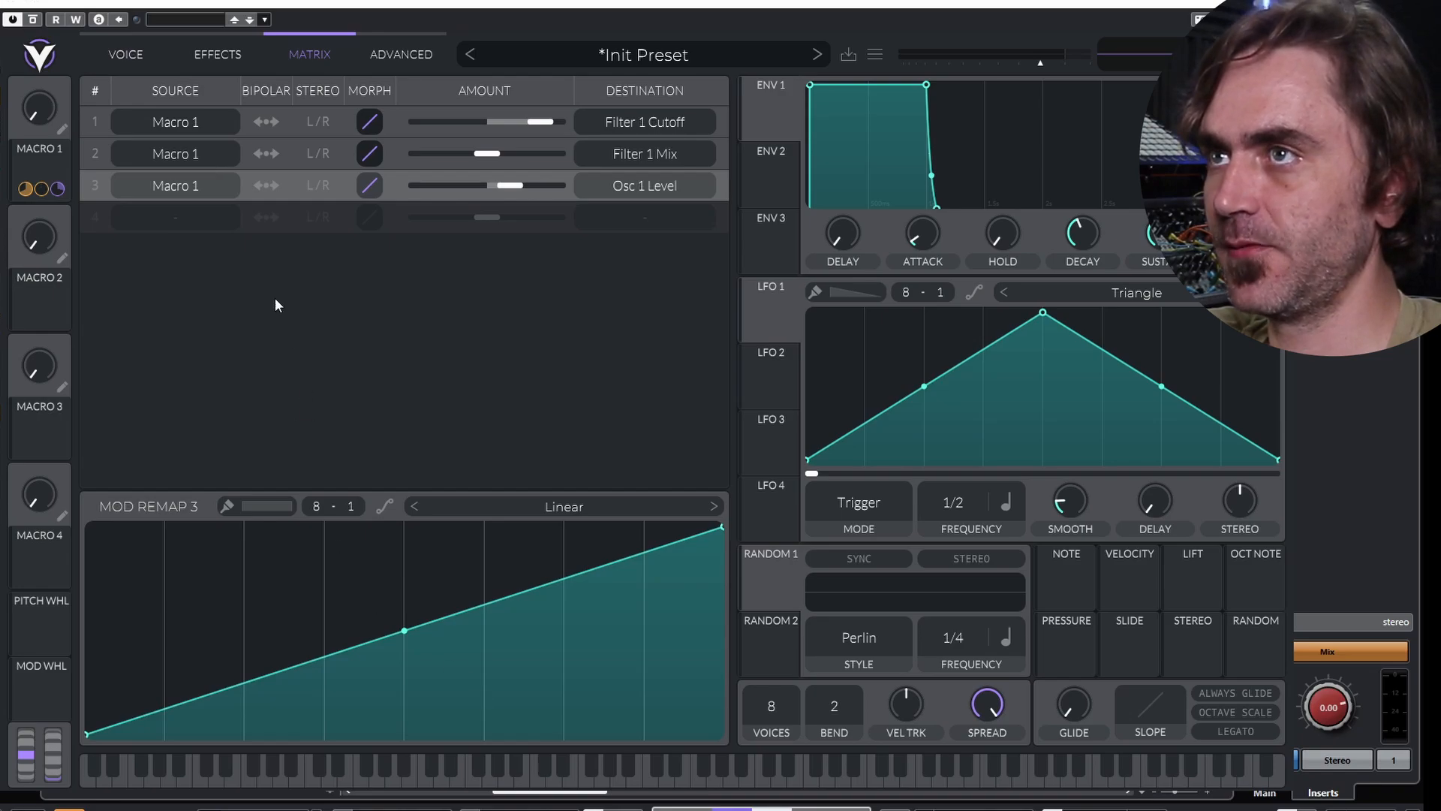
double_click(341, 651)
left_click_drag(341, 651, 165, 469)
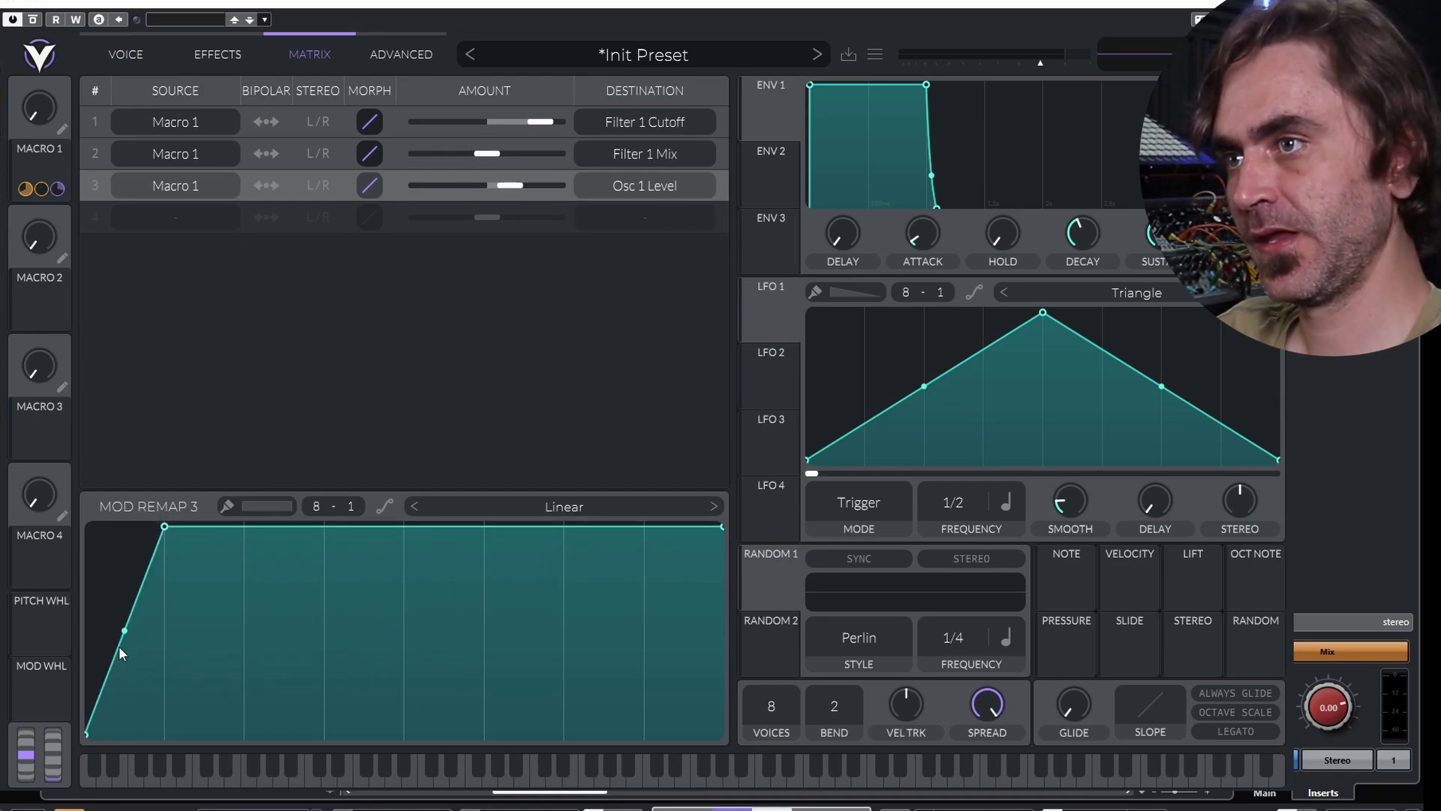
left_click_drag(125, 630, 125, 539)
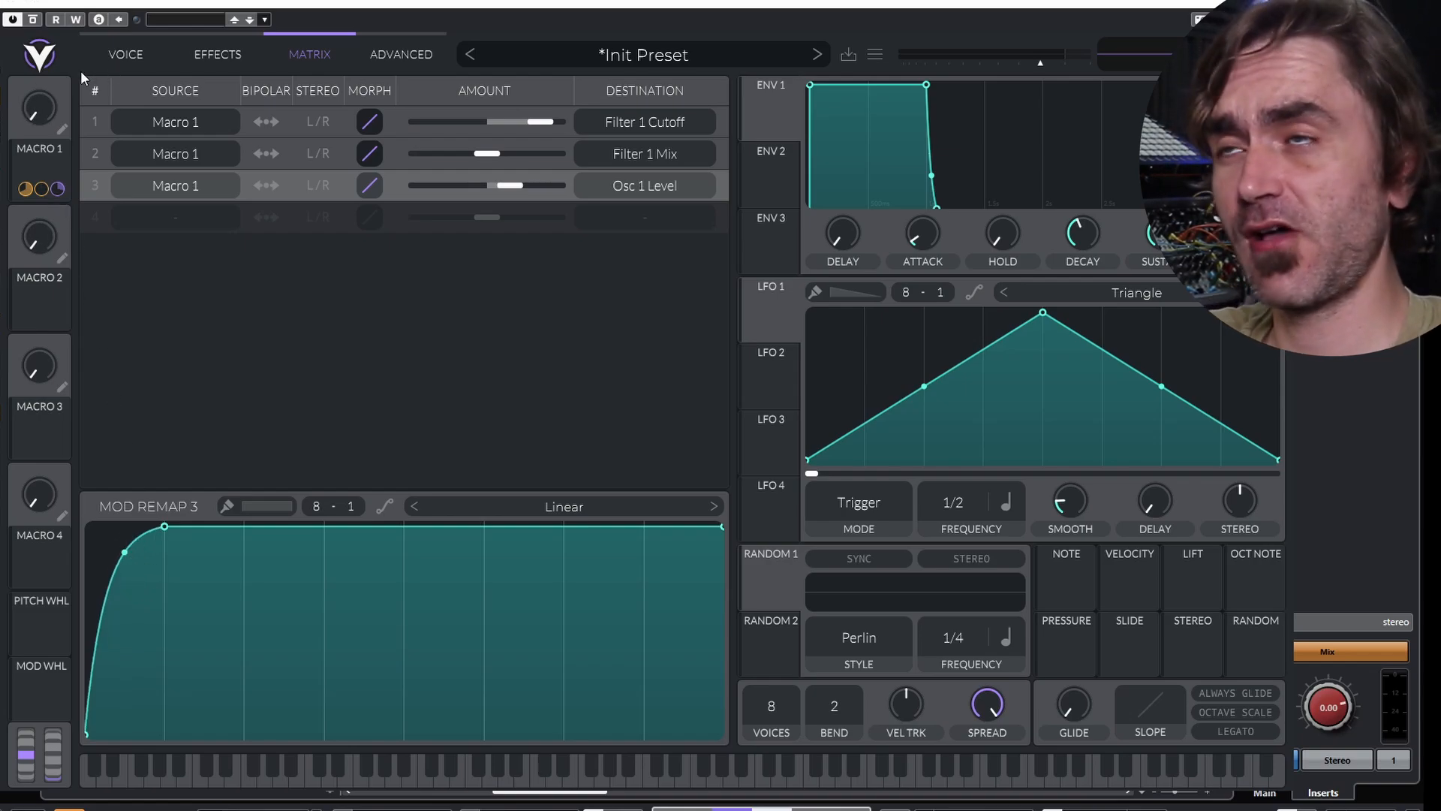
Sweep Macro 1 and return it to zero to audition its cutoff, mix and level modulations.
left_click(115, 56)
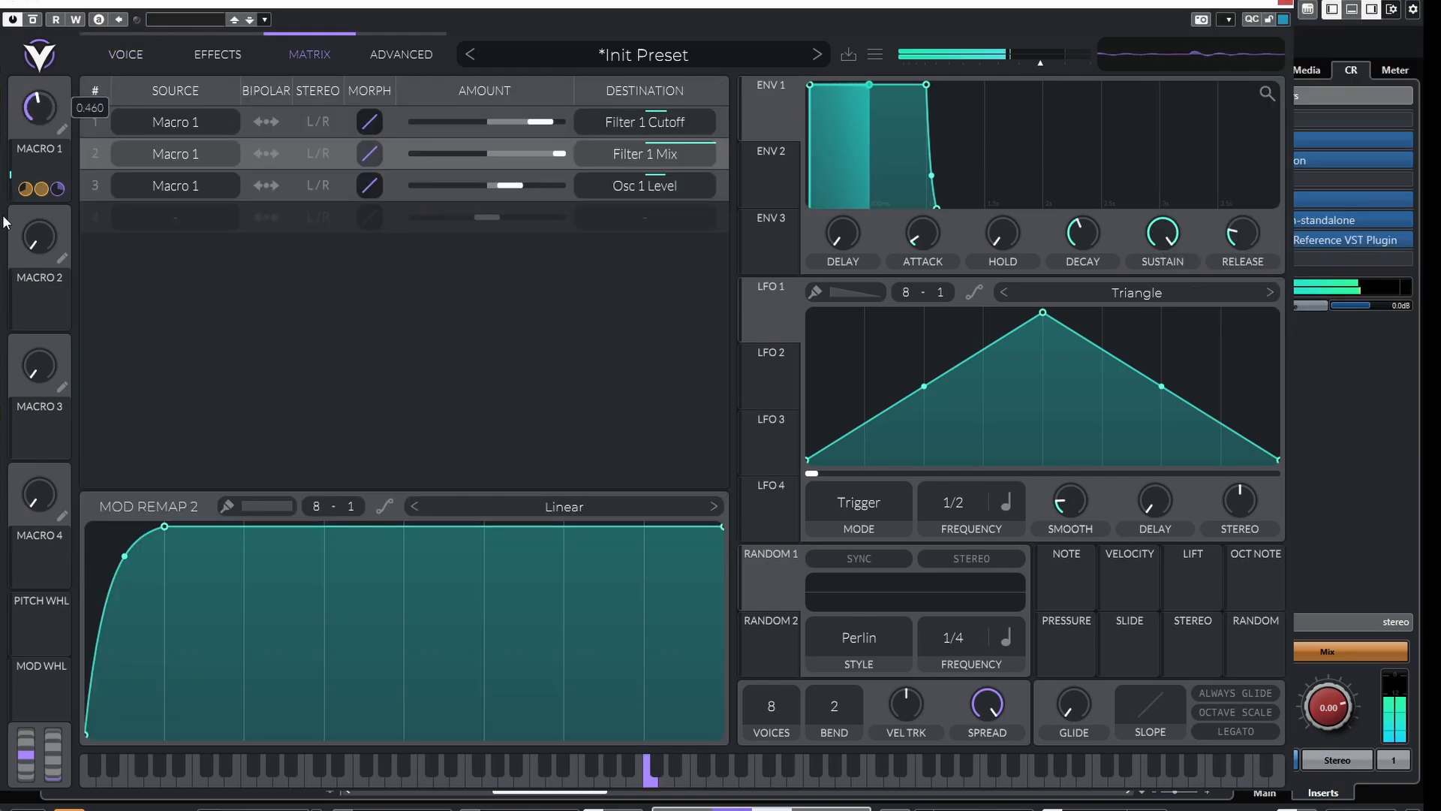
left_click_drag(3, 217, 2, 274)
left_click(110, 54)
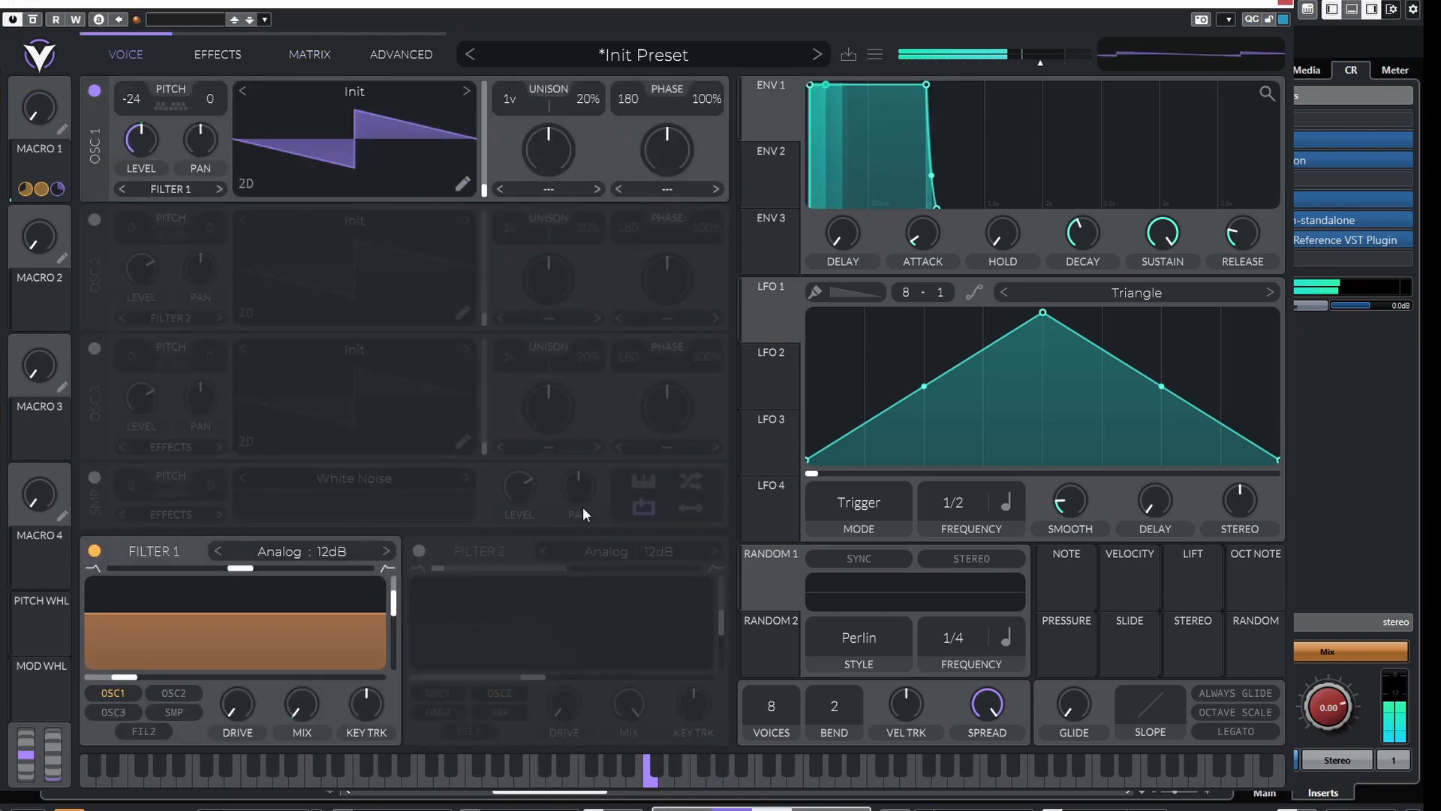
Limit the patch to 1 voice and raise the glide to around the middle of its range.
left_click_drag(767, 697, 640, 773)
left_click_drag(1075, 704, 1093, 675)
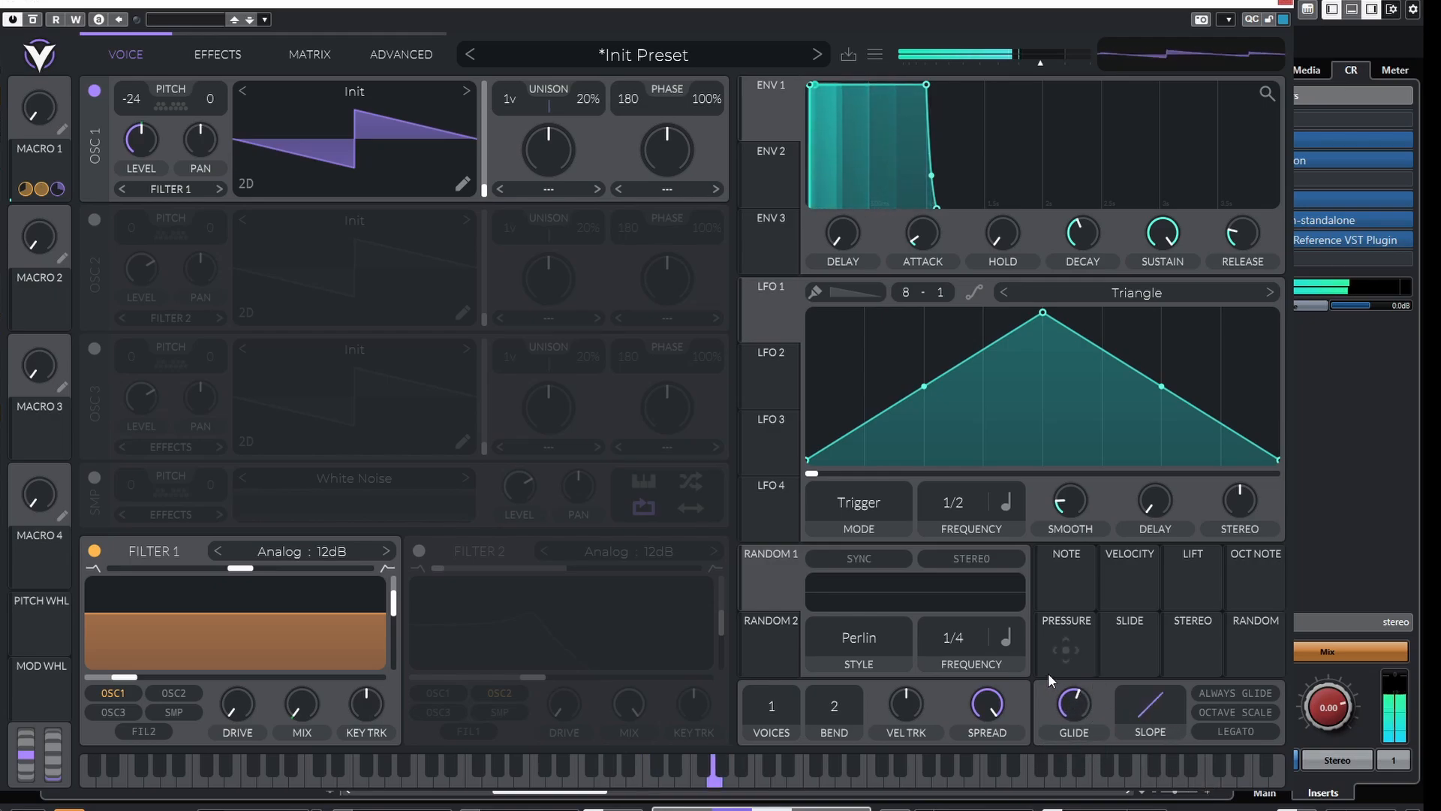
mouse_move(1081, 697)
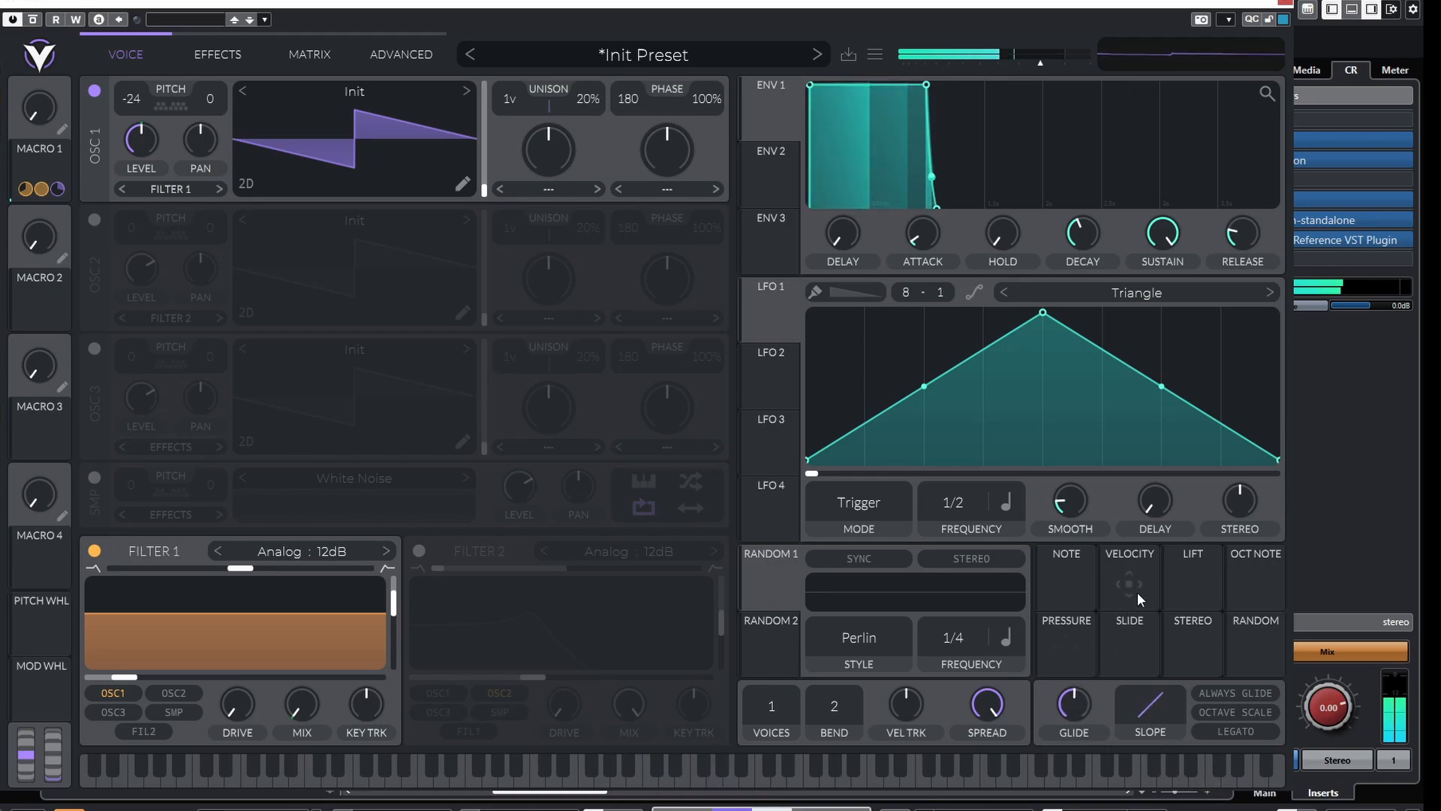
left_click_drag(1255, 650, 1058, 709)
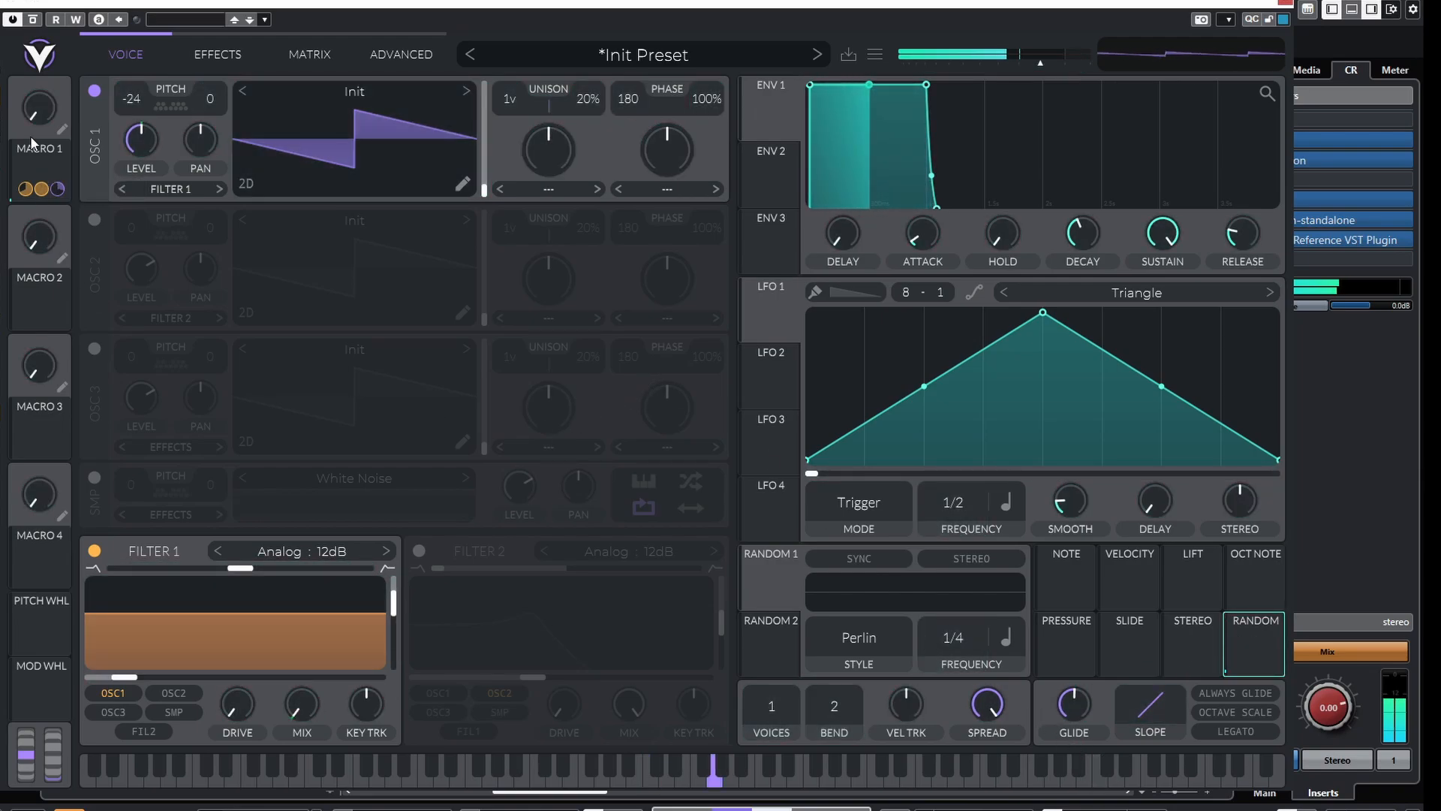
Enable the Delay effect and set its mode to Ping Pong.
left_click(218, 54)
left_click(94, 240)
left_click(330, 162)
left_click(300, 249)
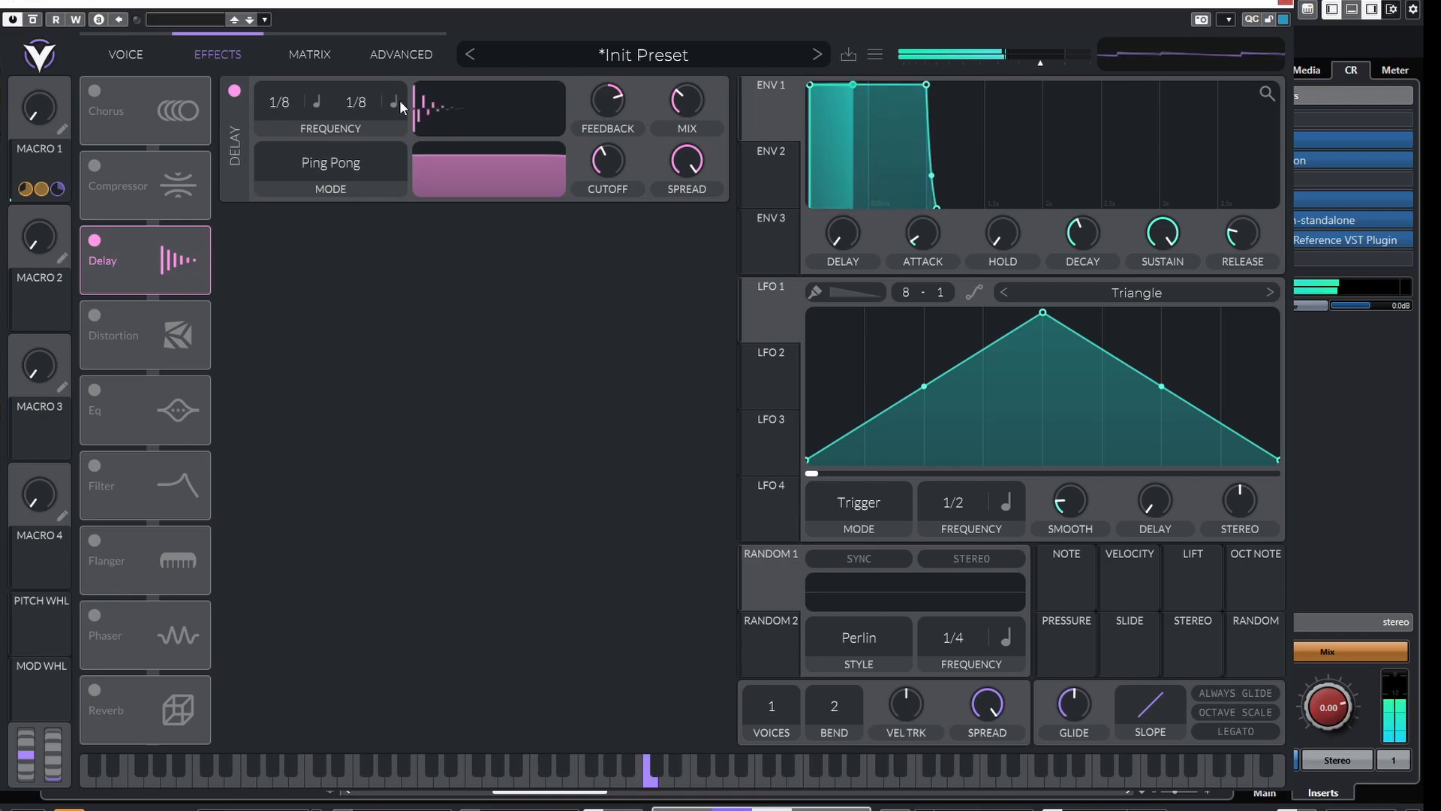
Switch both 1/8 delay times to dotted tempo sync and shift the delay's filter toward the high frequencies with a narrower spread.
left_click(396, 102)
left_click(417, 171)
left_click(318, 102)
left_click(342, 171)
left_click_drag(458, 157, 514, 186)
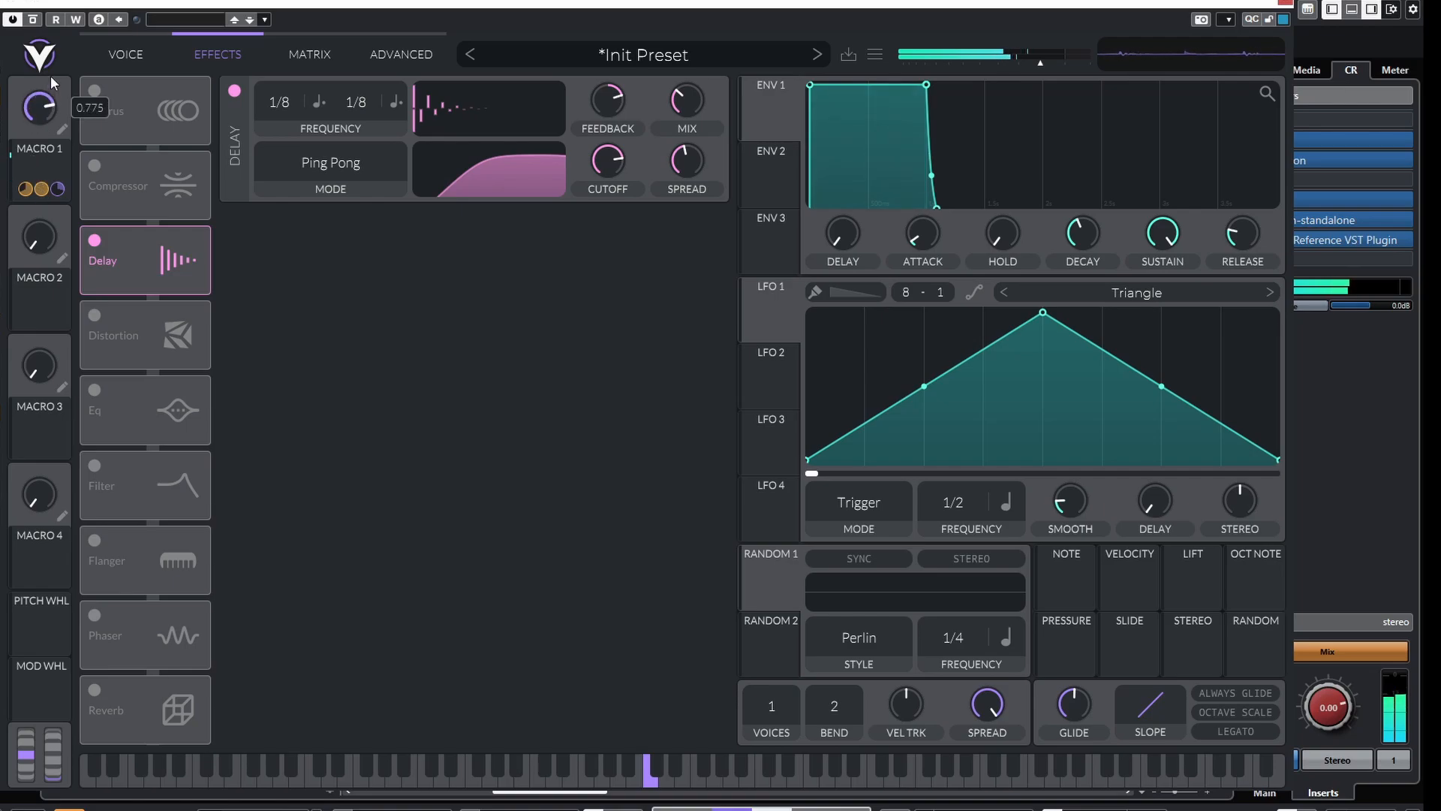
left_click(119, 57)
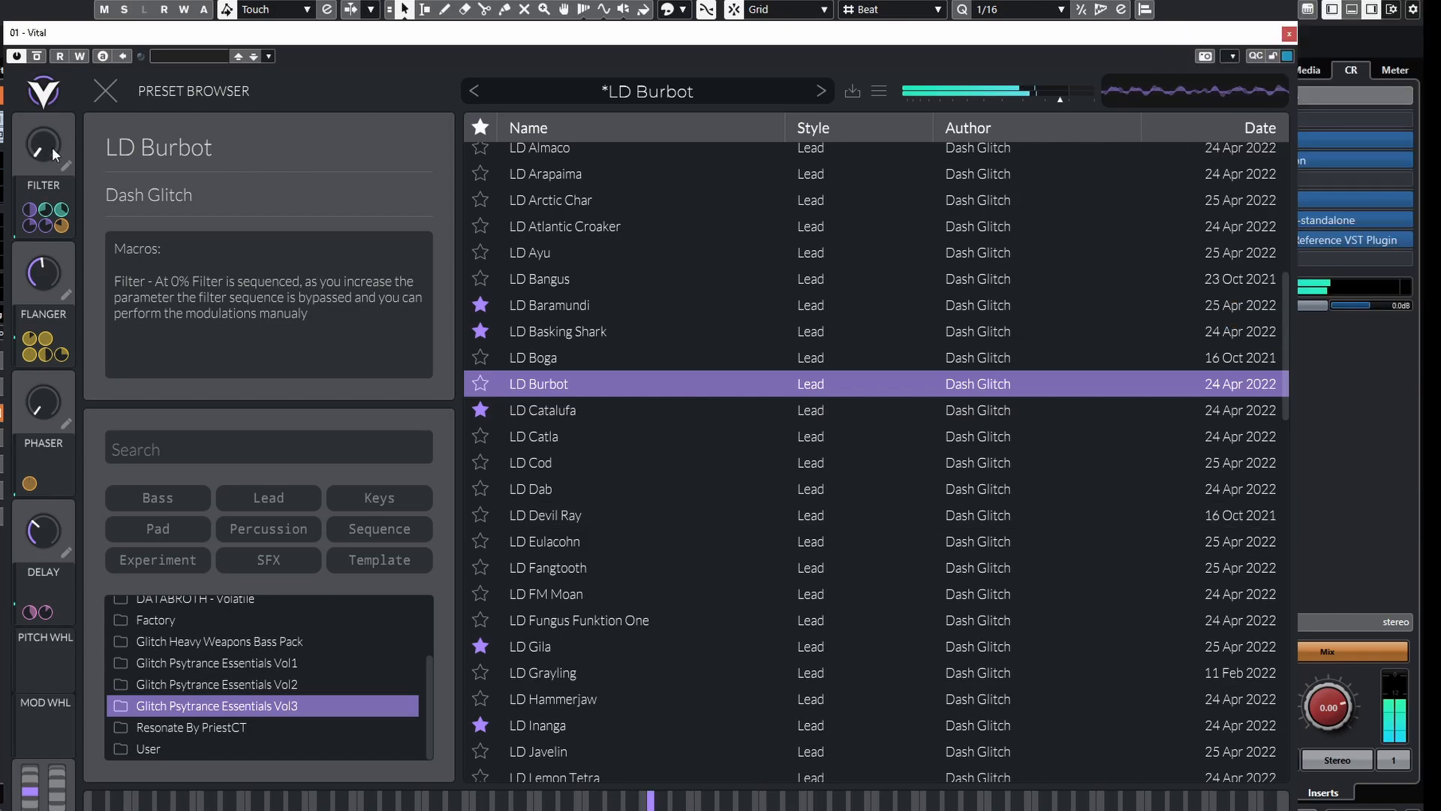
Sweep the Filter macro of the LD Burbot preset to audition its sequenced filter.
mouse_move(33, 155)
left_mouse_down()
mouse_move(58, 67)
mouse_move(30, 165)
left_mouse_up()
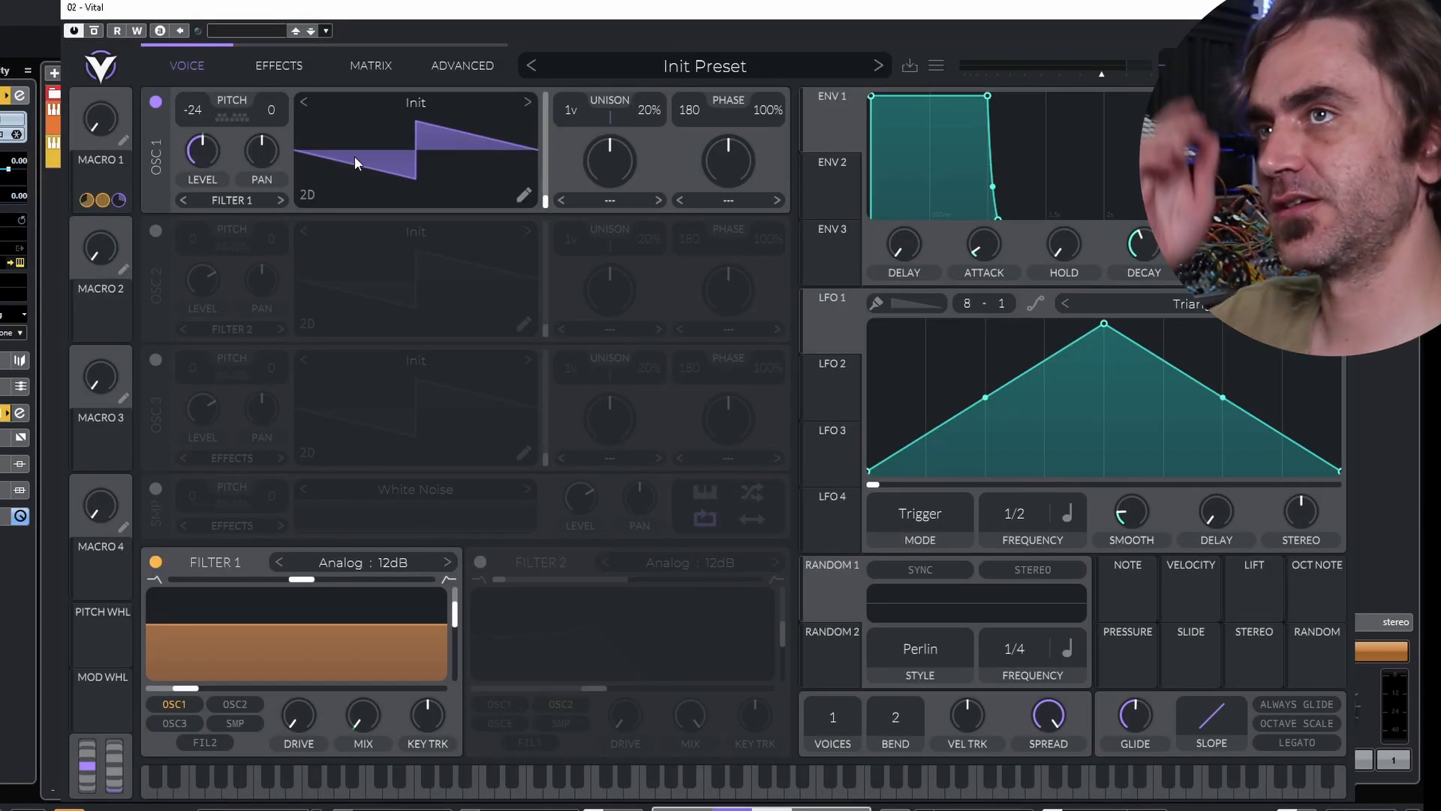
Initialize the preset in the second Vital instance and set Filter 1 to the Phaser : Negative model.
right_click(678, 65)
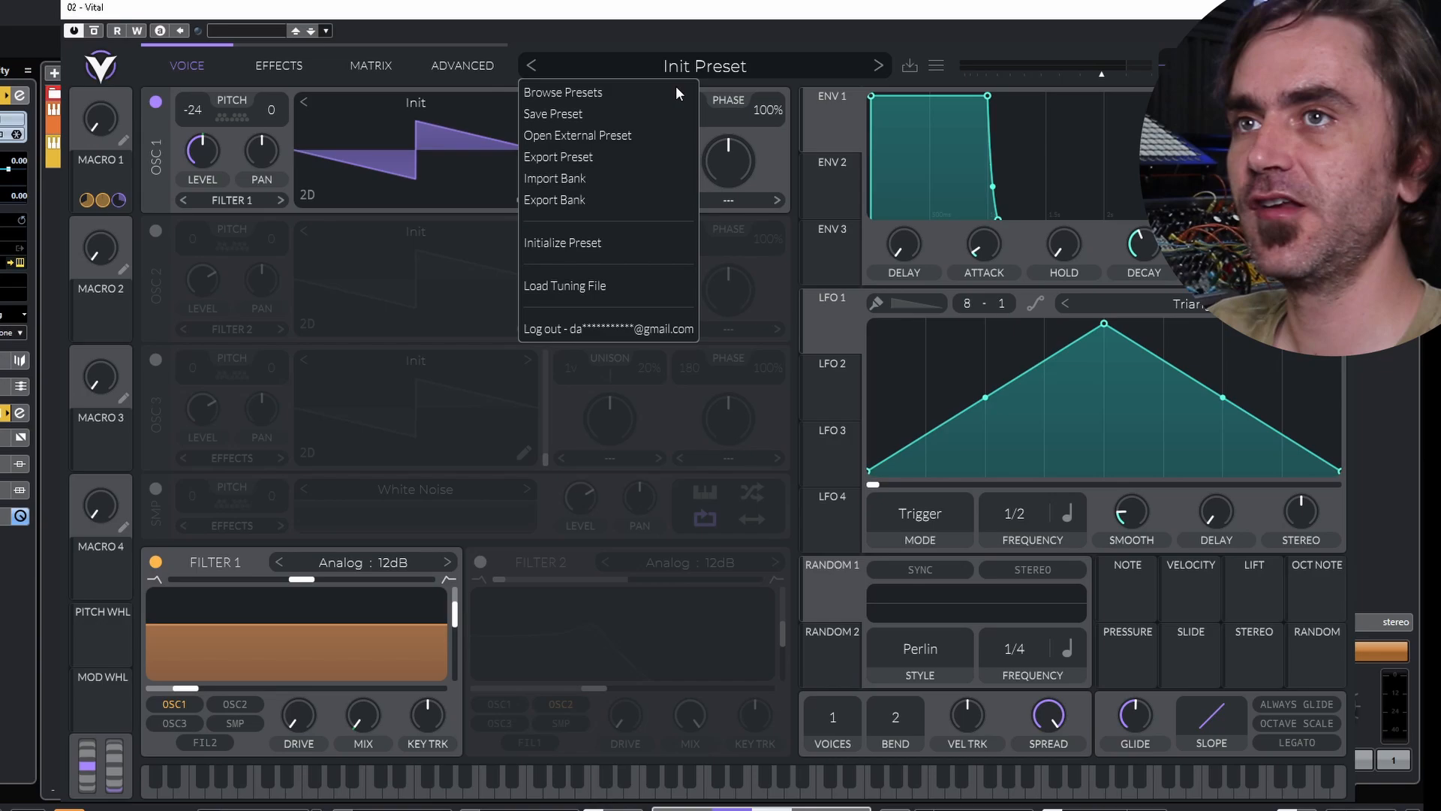
left_click(564, 245)
left_click(336, 561)
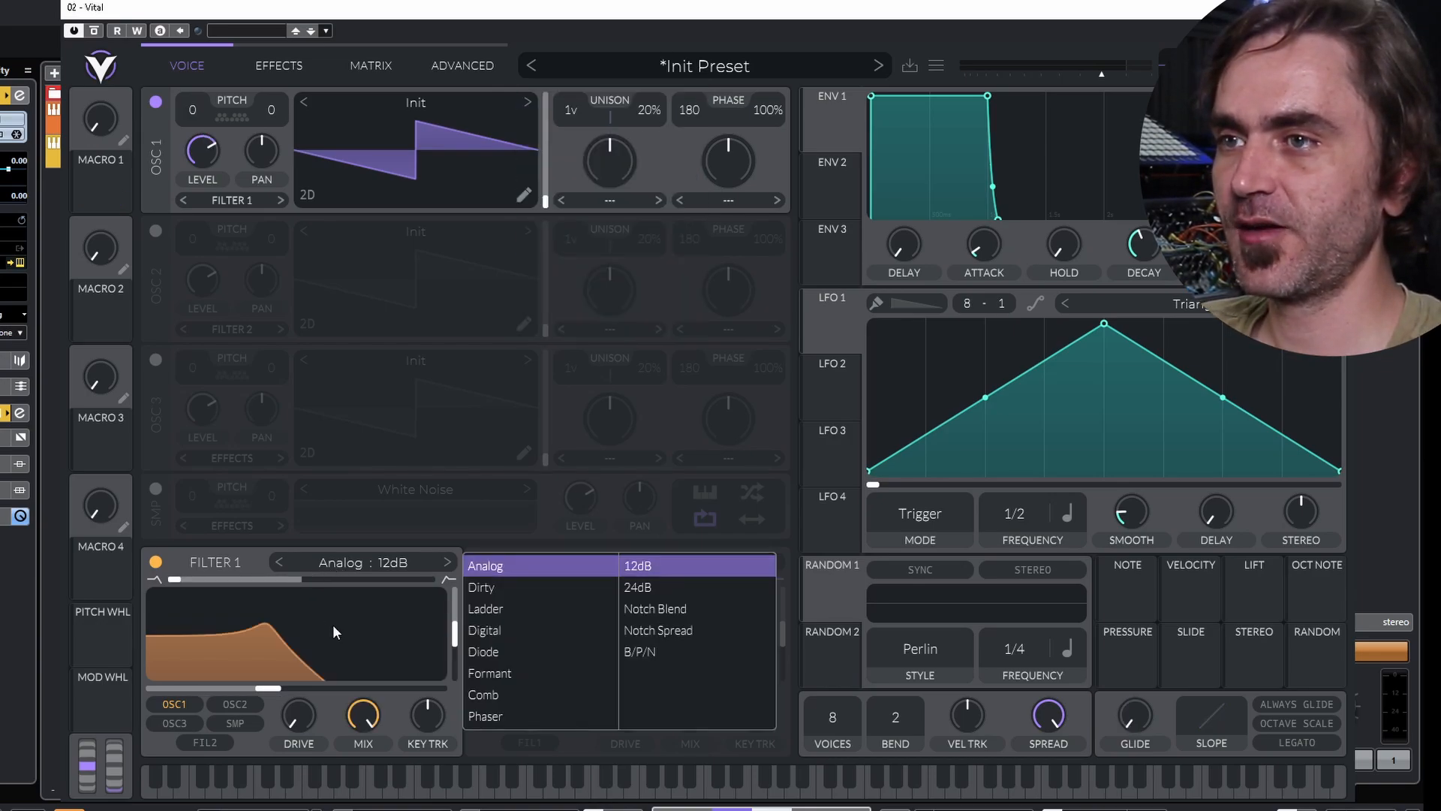
left_click(493, 716)
left_click(645, 587)
Raise the phaser filter's blend and resonance, lower its cutoff, and transpose oscillator 1 to -12 semitones.
left_click_drag(178, 580, 444, 582)
left_click_drag(456, 635, 484, 608)
left_click_drag(193, 110, 239, 192)
left_click_drag(270, 688, 241, 689)
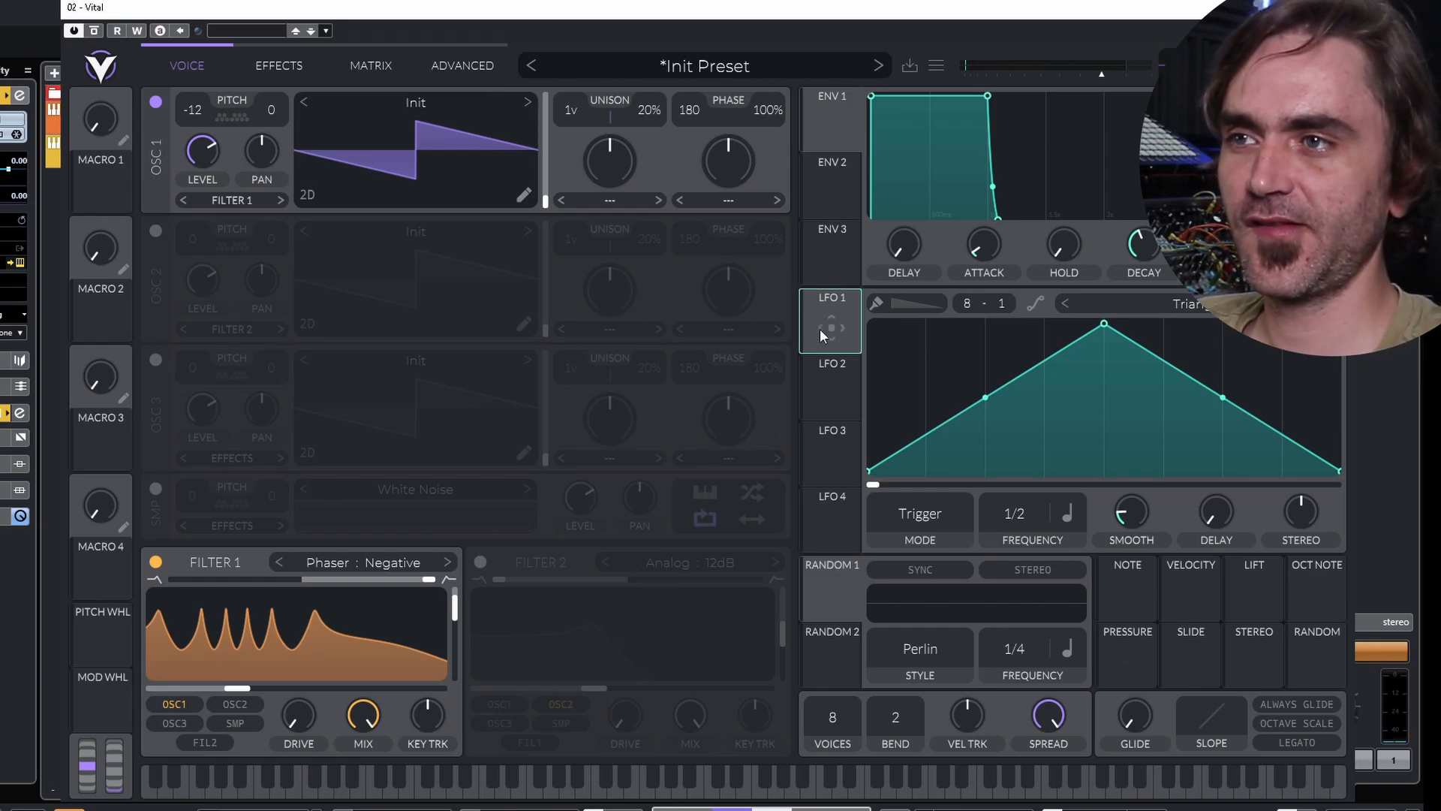
Assign LFO 1 to the Filter 1 cutoff and paint an irregular 16-step pattern with no smoothing at a 1/1 frequency.
left_click_drag(819, 329, 296, 667)
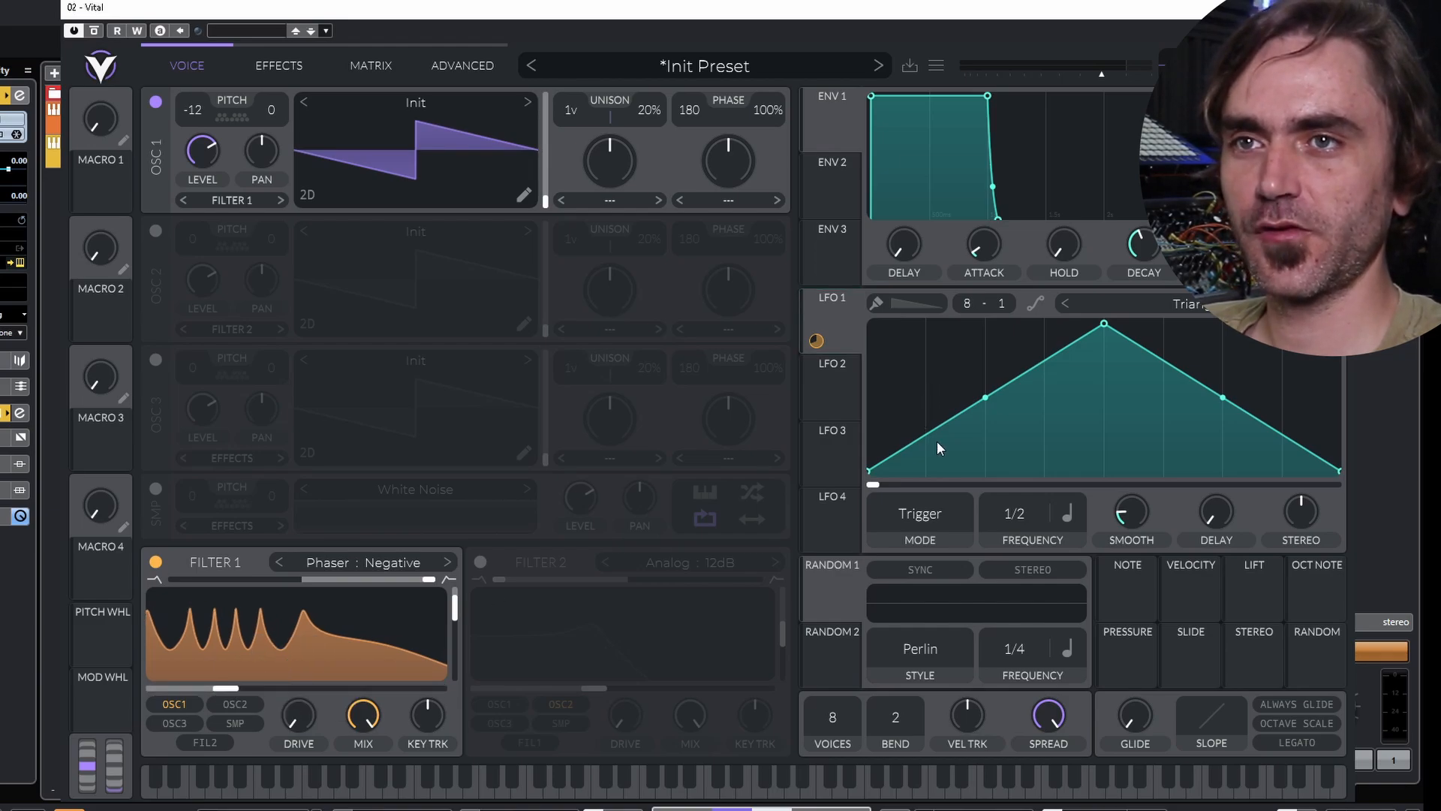
left_click(894, 300)
left_click(912, 335)
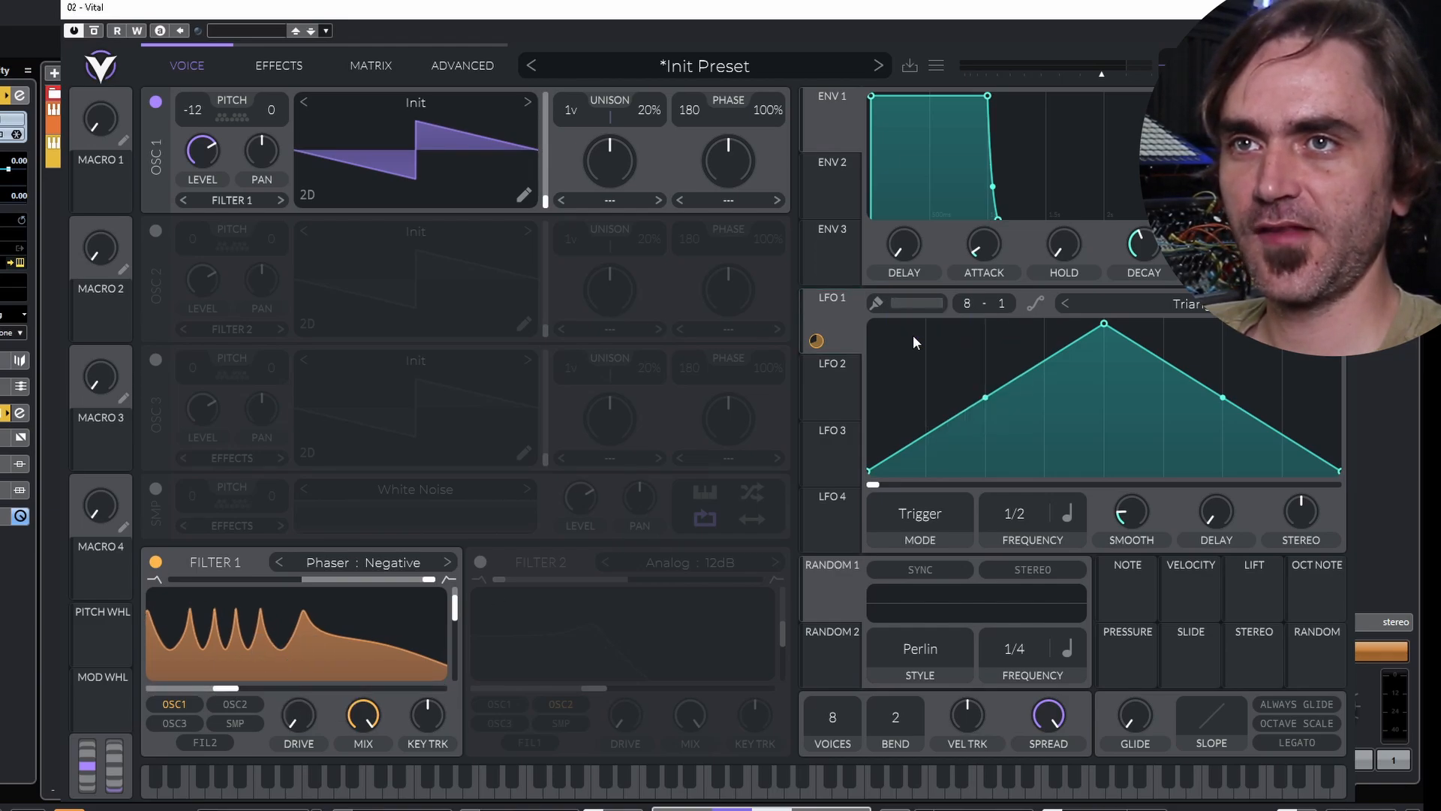
left_click(900, 376)
left_click(959, 467)
mouse_move(959, 467)
left_mouse_down()
mouse_move(1047, 427)
mouse_move(1079, 434)
mouse_move(1196, 341)
mouse_move(1252, 435)
mouse_move(1313, 367)
left_mouse_up()
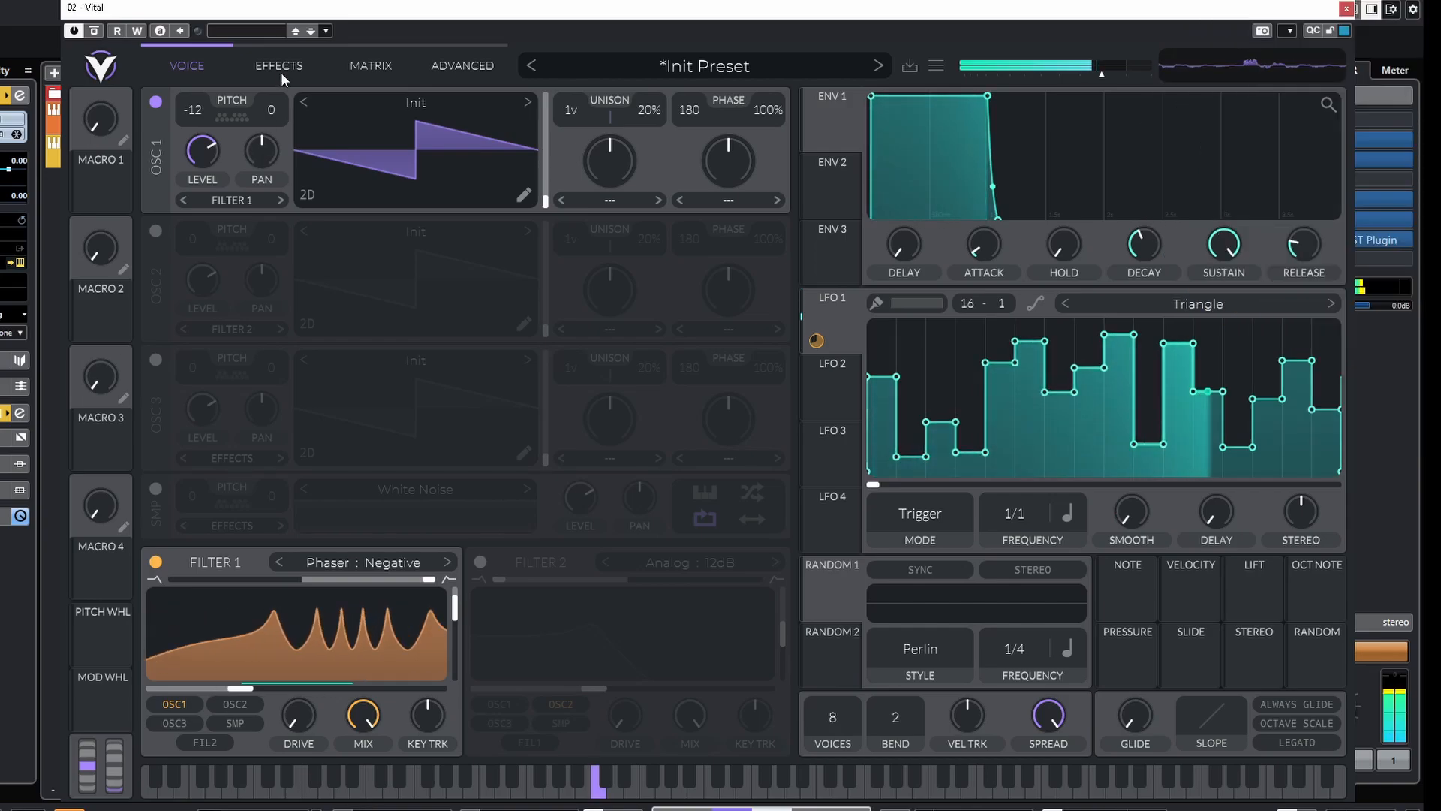
Shift the delay's filter toward the highs and add a frozen 16-voice chorus and a reverb, balancing the effect mixes.
left_click(279, 66)
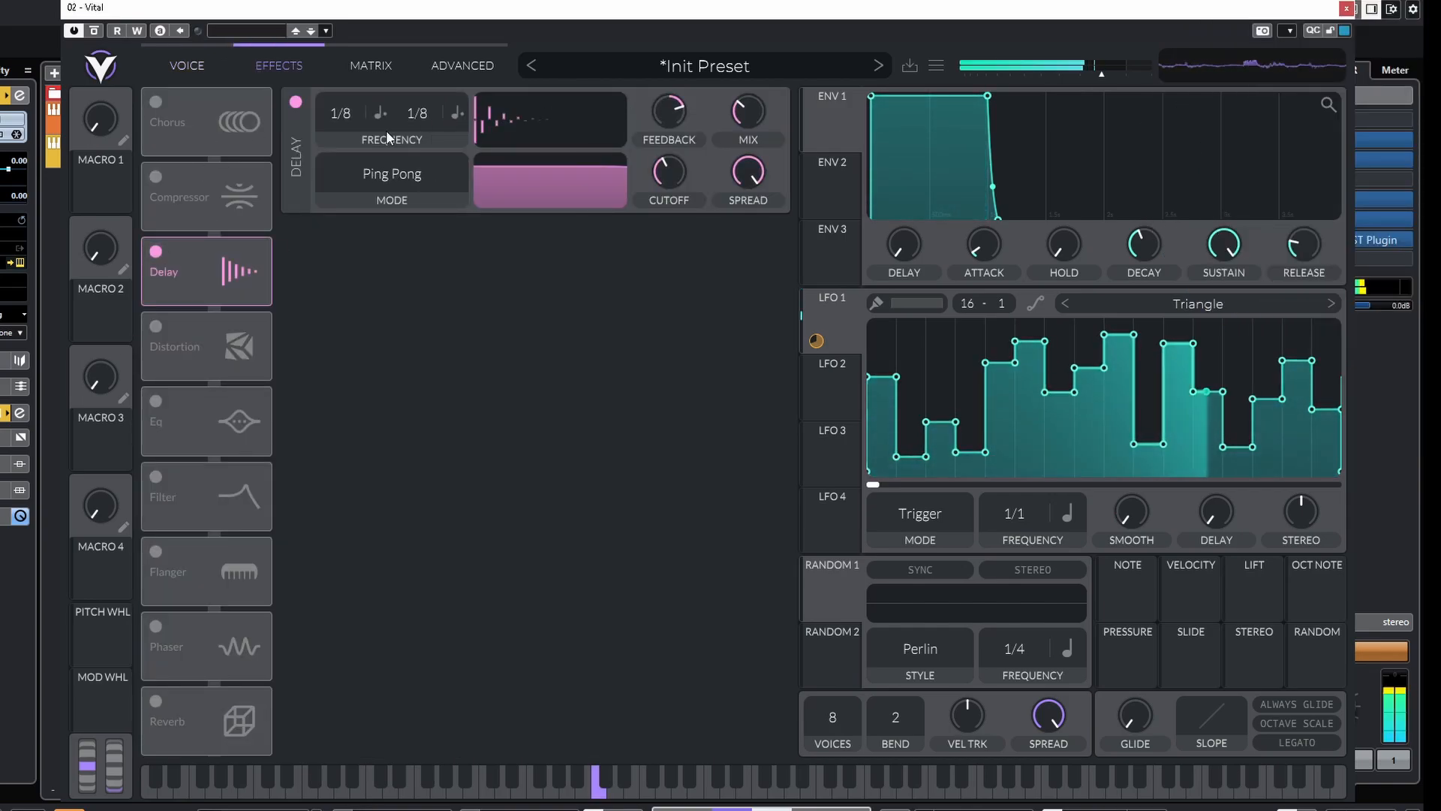
left_click_drag(550, 187, 583, 213)
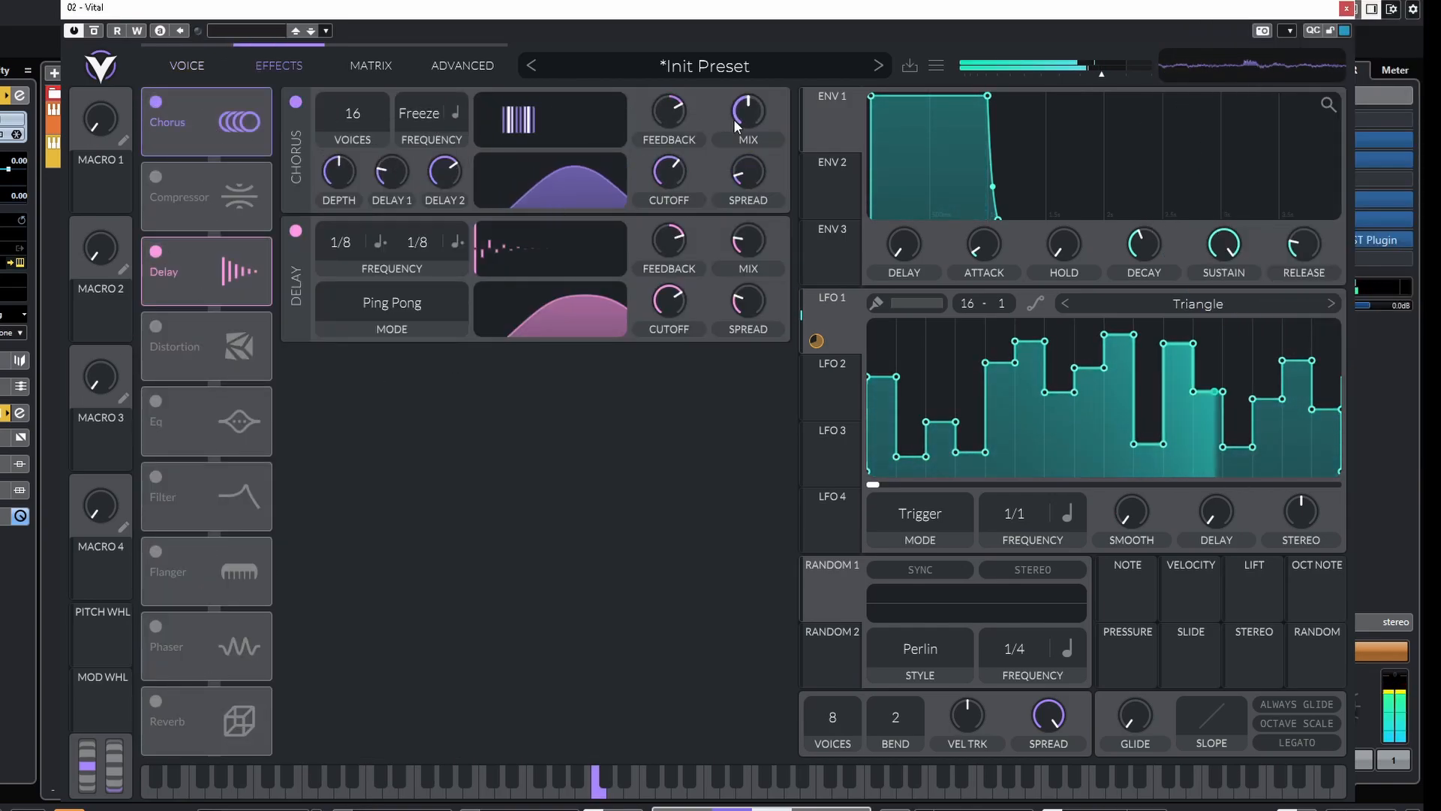
left_click_drag(737, 118, 746, 107)
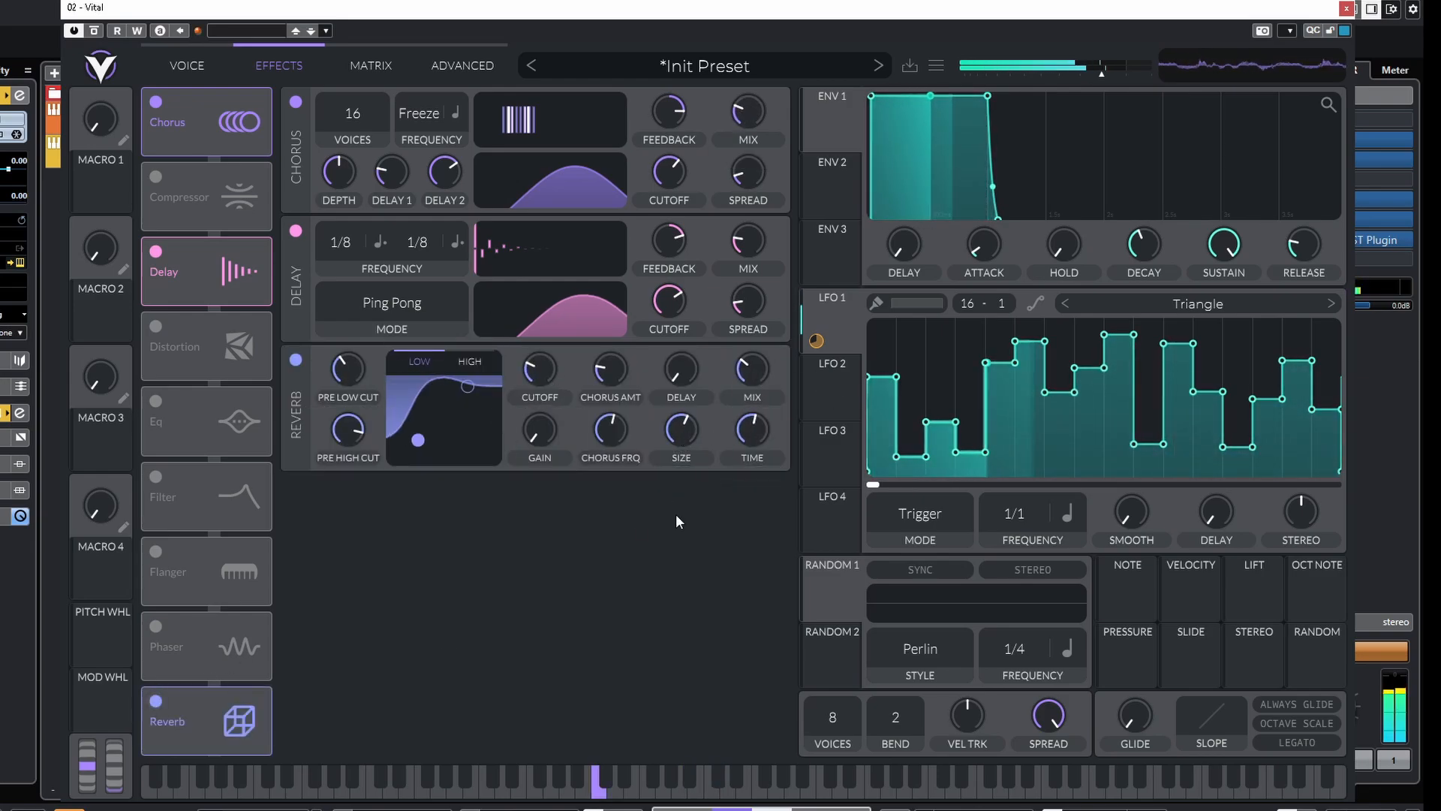
Make the patch monophonic with 1 voice, enable legato and add some glide.
left_click(1297, 741)
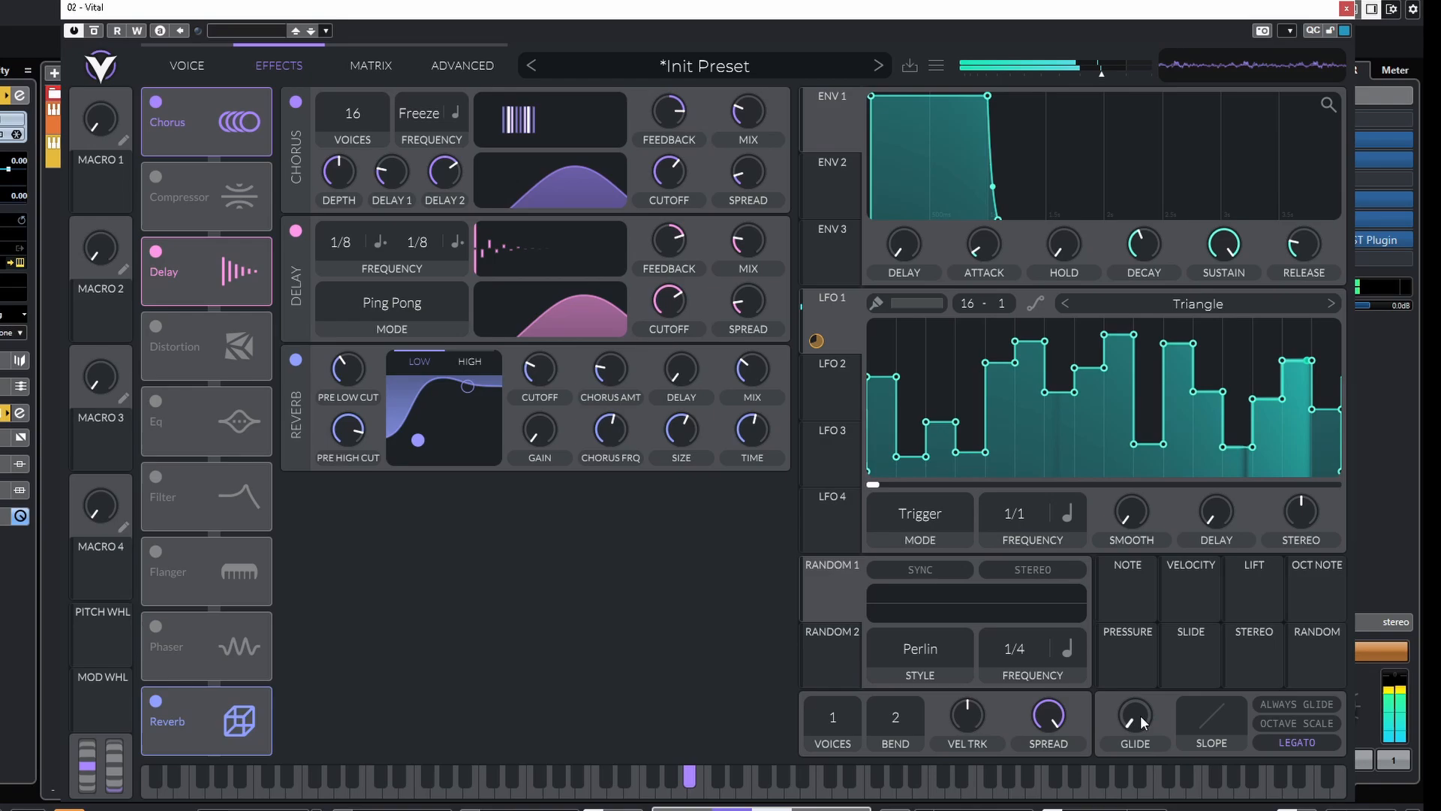
left_click_drag(1141, 715, 1141, 686)
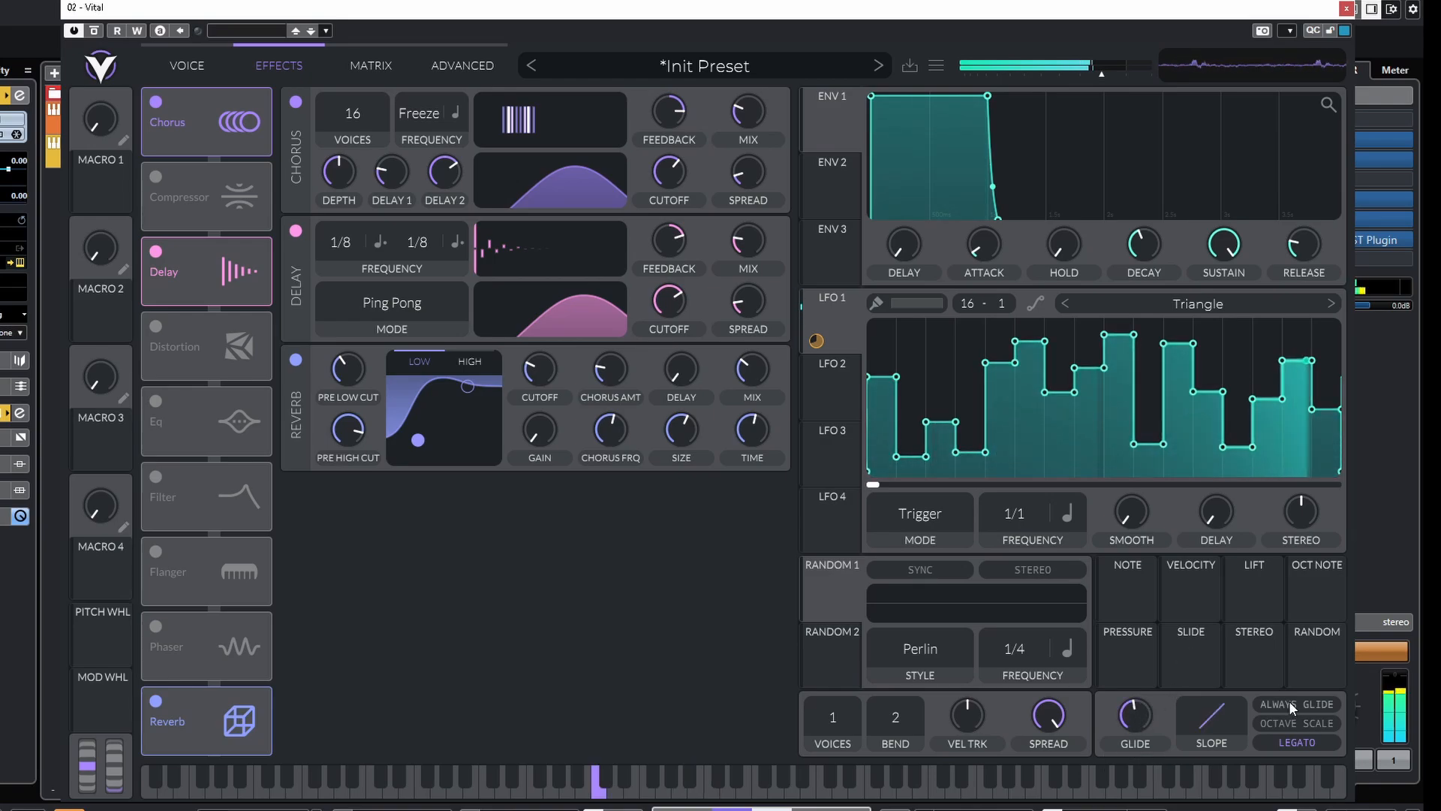
Assign Macro 1 to the amount of the LFO 1 modulation on the Filter 1 cutoff and check its routing.
left_click(172, 72)
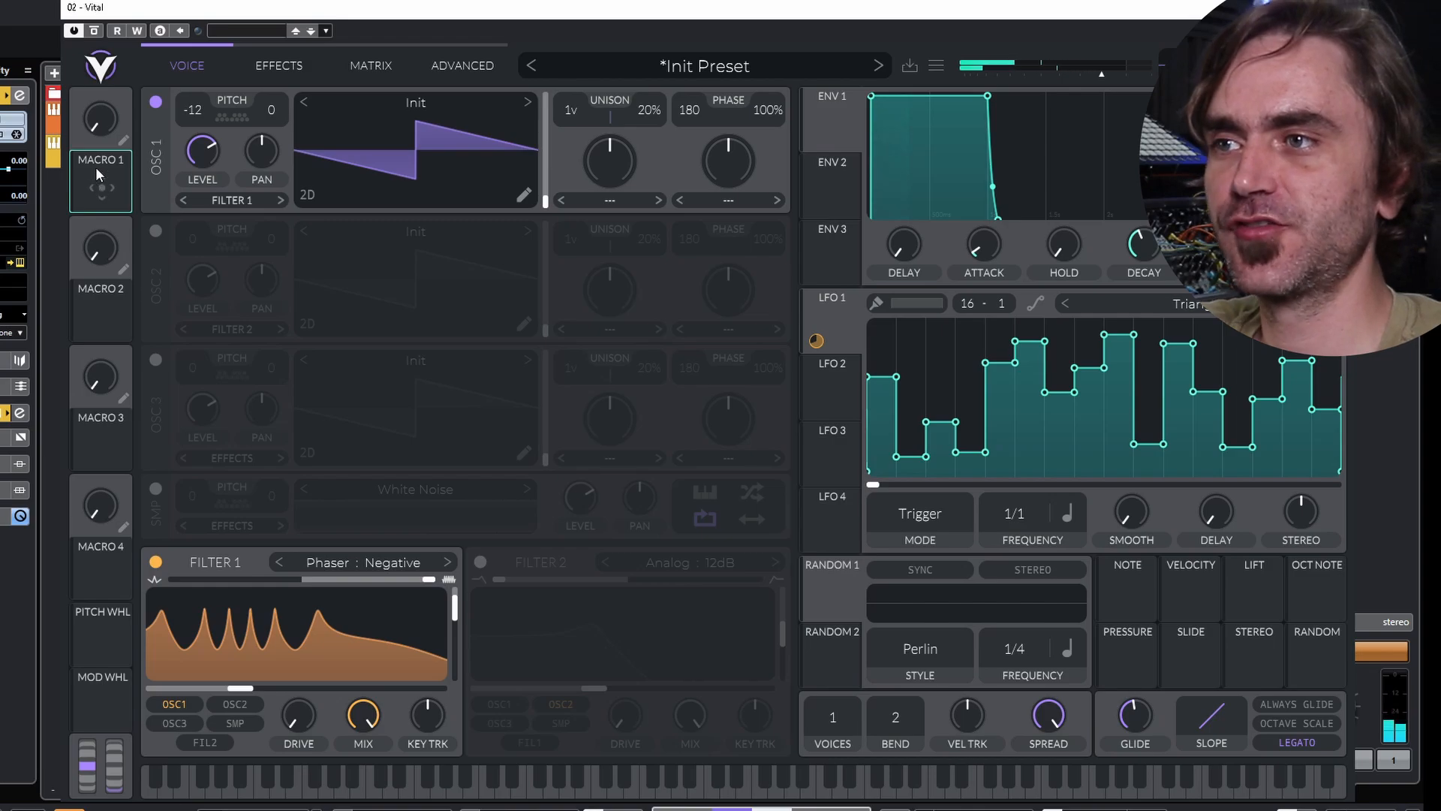
left_click_drag(96, 167, 276, 668)
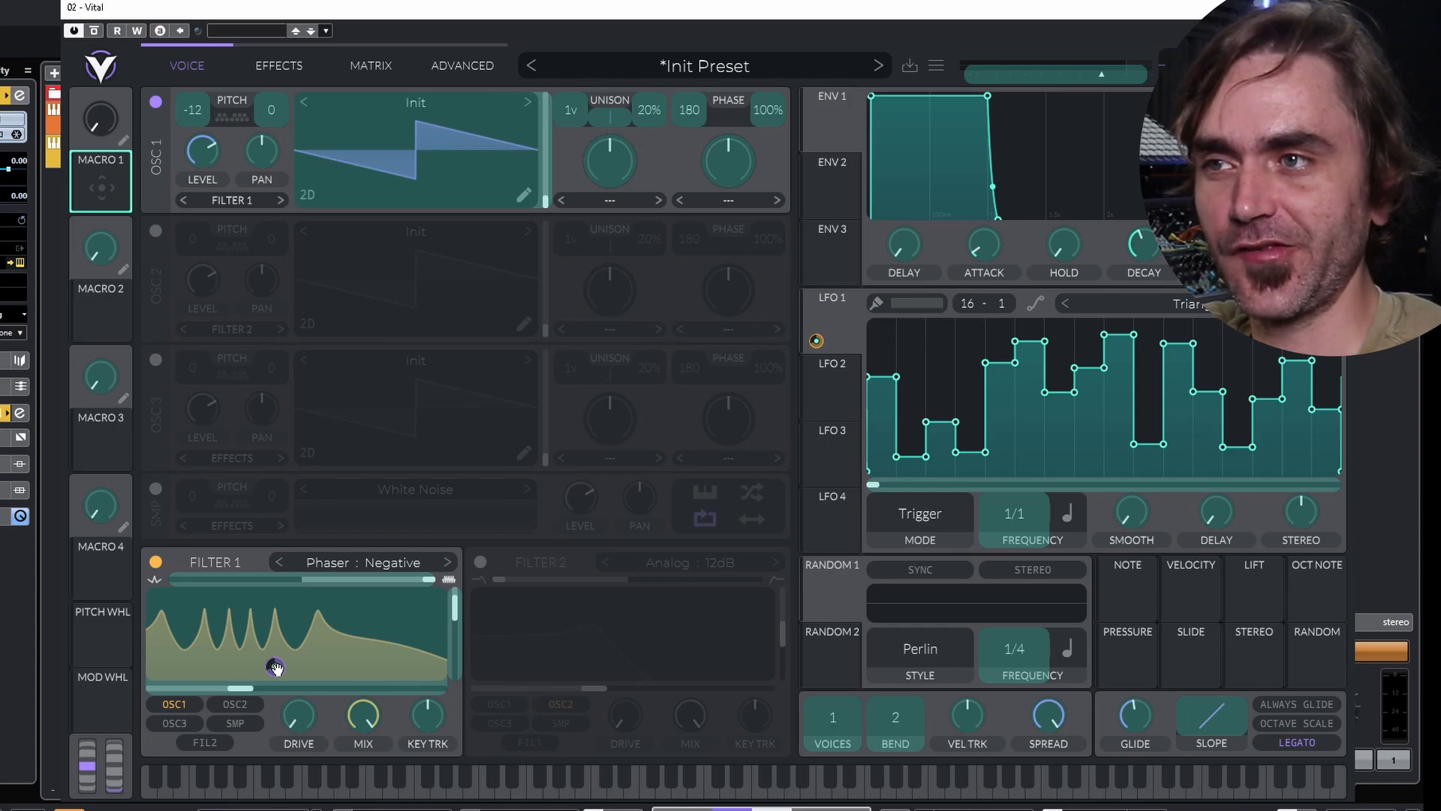
left_click_drag(275, 667, 278, 672)
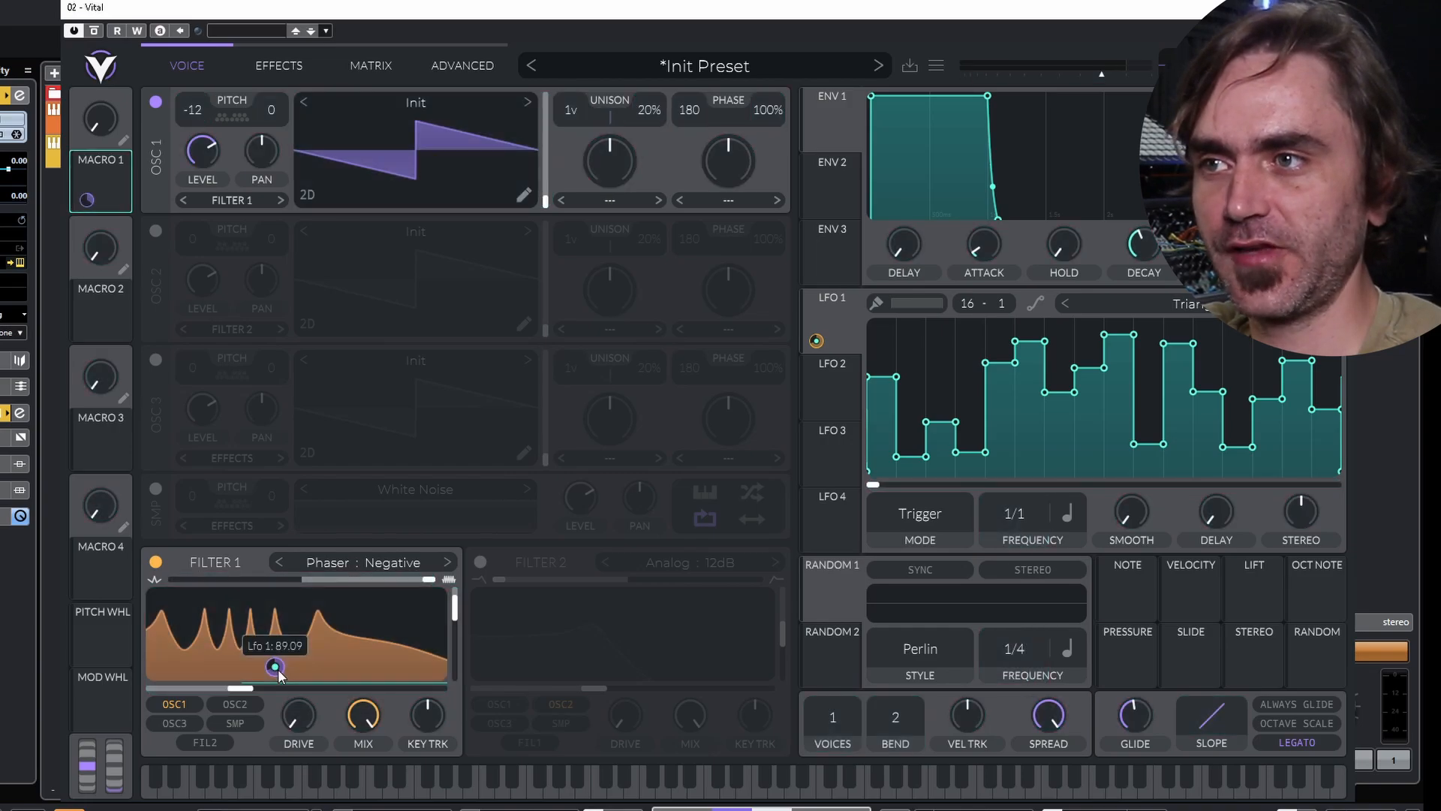
left_click(374, 67)
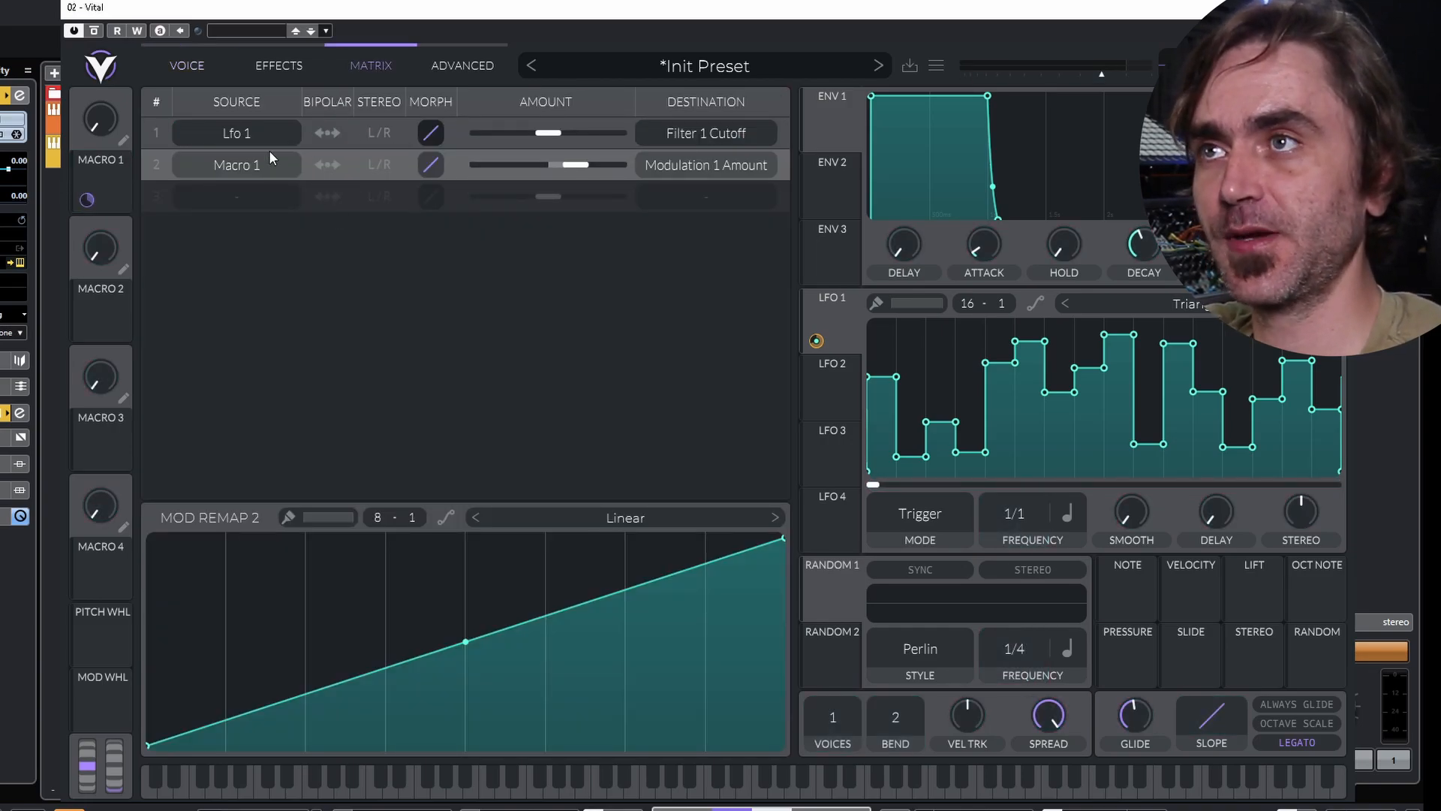
left_click(192, 62)
mouse_move(297, 673)
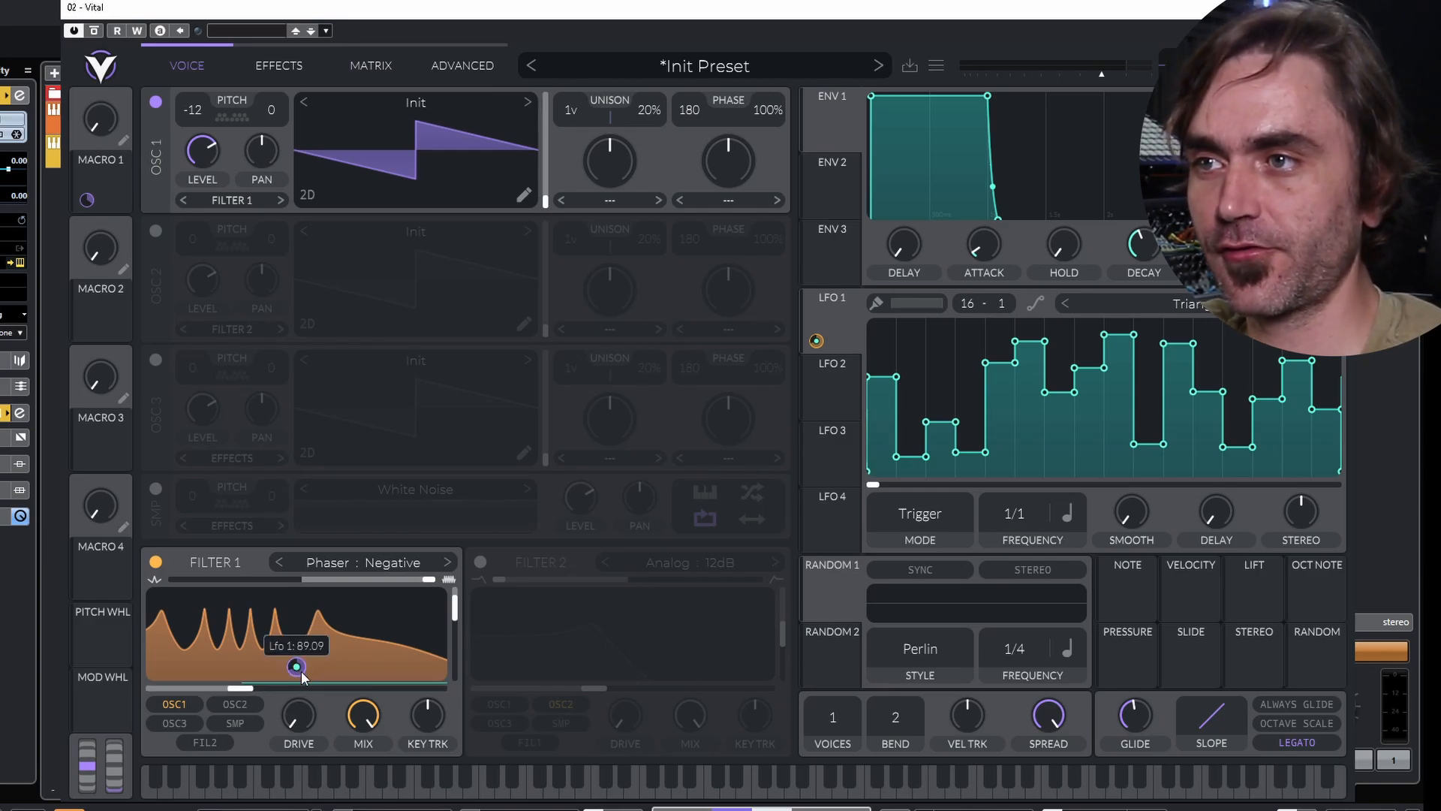
left_click_drag(100, 118, 105, 159)
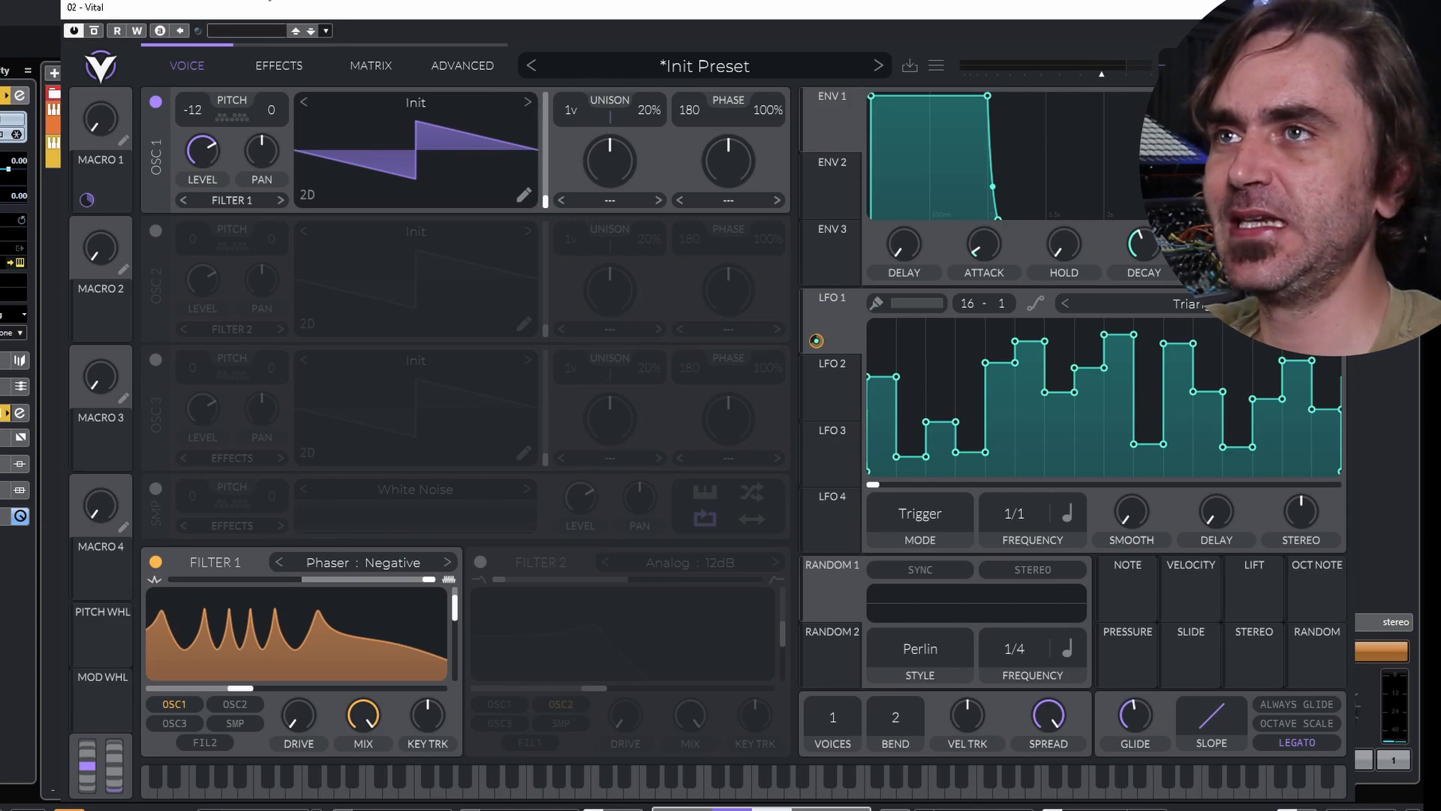
Invert Macro 1's remap line so it falls from maximum to zero, and sweep the macro to audition it.
left_click(371, 64)
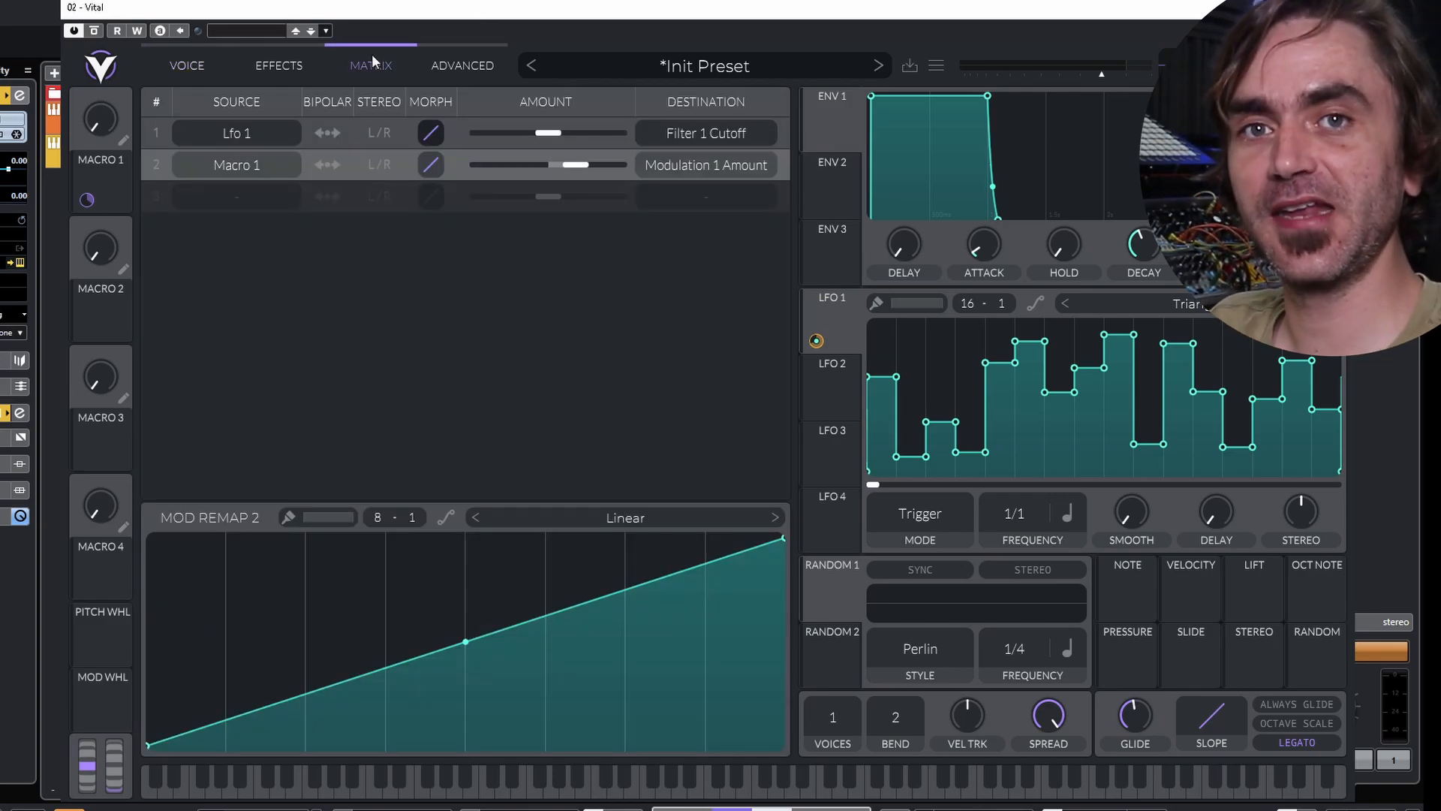
left_click_drag(148, 745, 148, 537)
left_click_drag(783, 537, 783, 745)
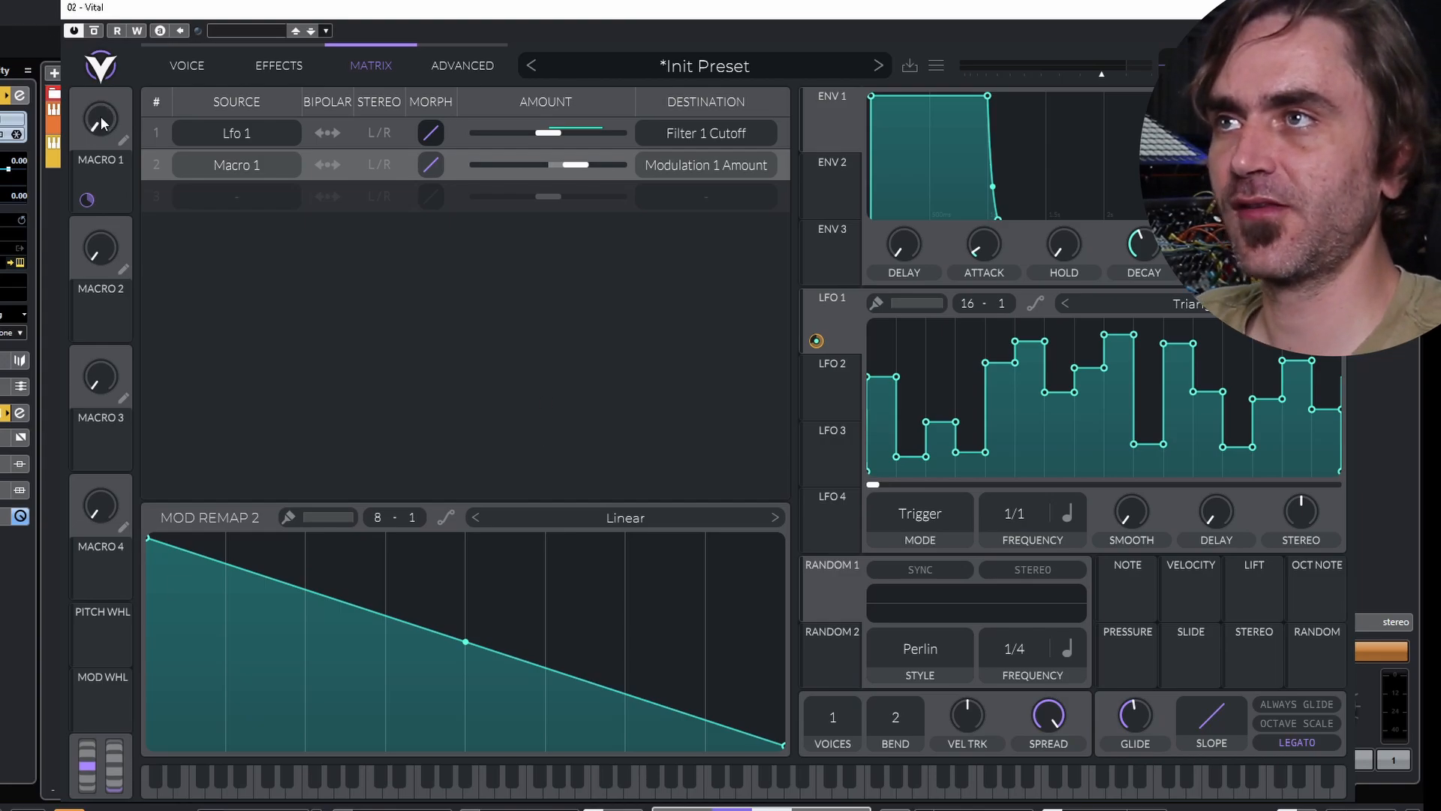
left_click_drag(103, 119, 111, 1)
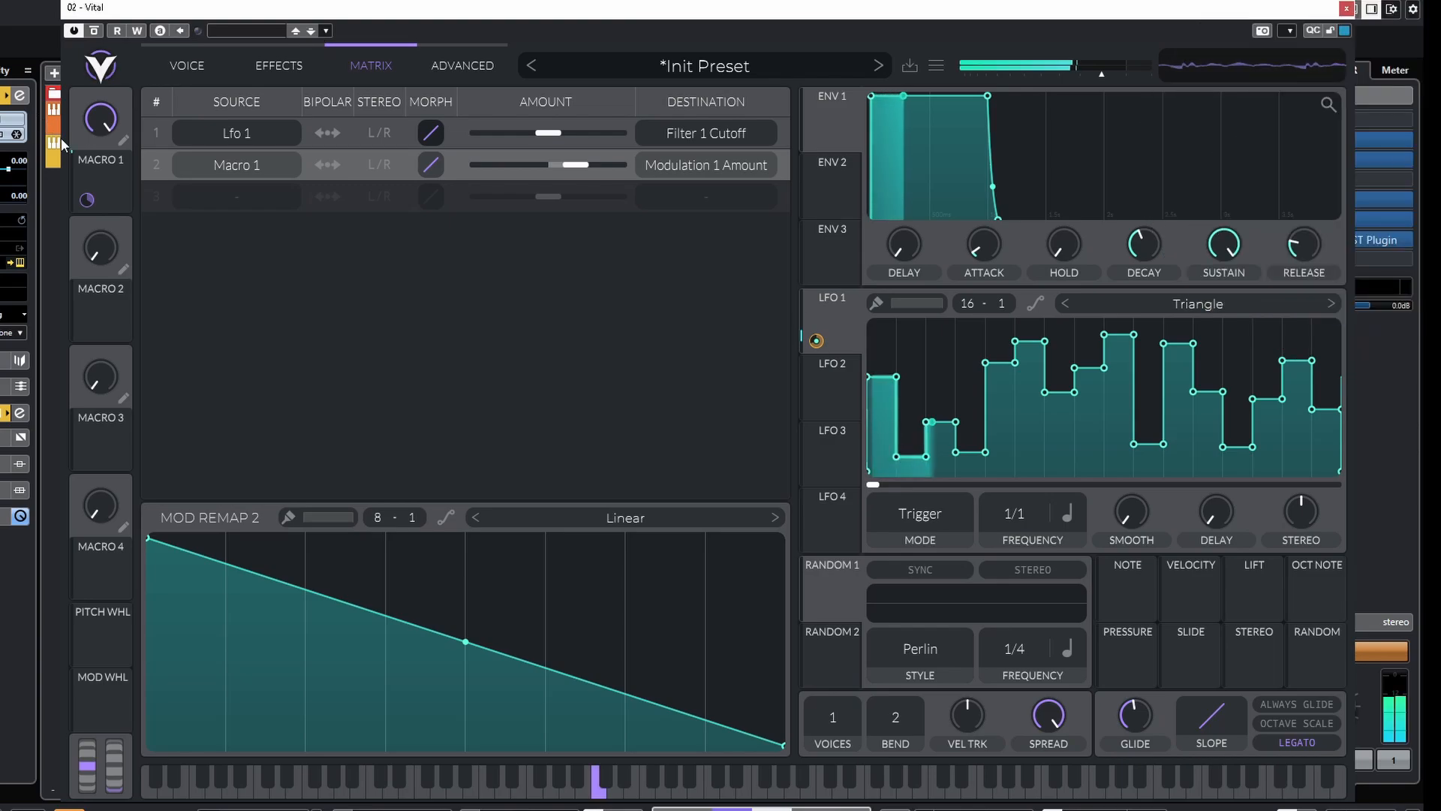
left_click_drag(102, 124, 121, 328)
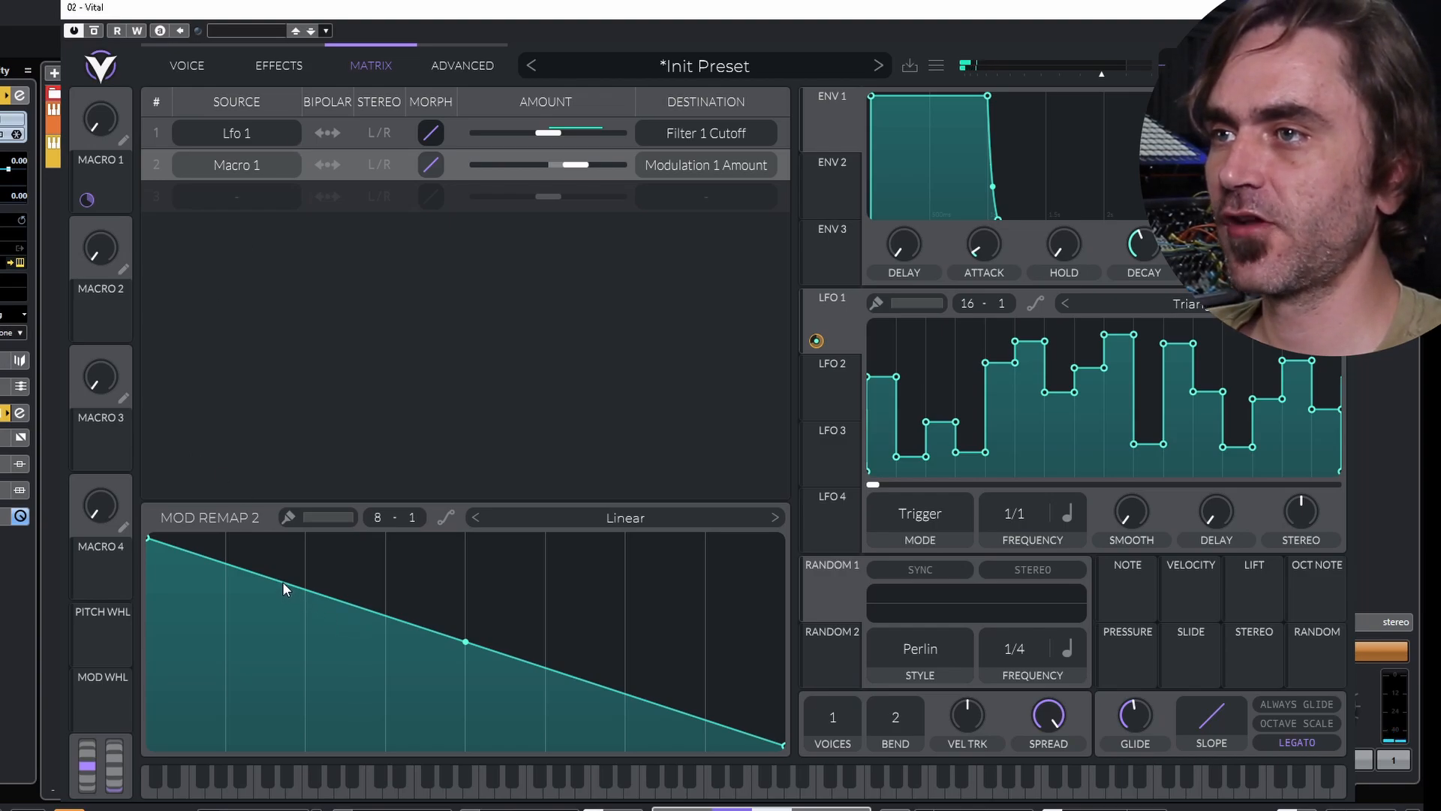
Reshape Macro 1's remap into a steep concave curve that reaches zero at the first of eight grid divisions.
left_click_drag(283, 584, 225, 745)
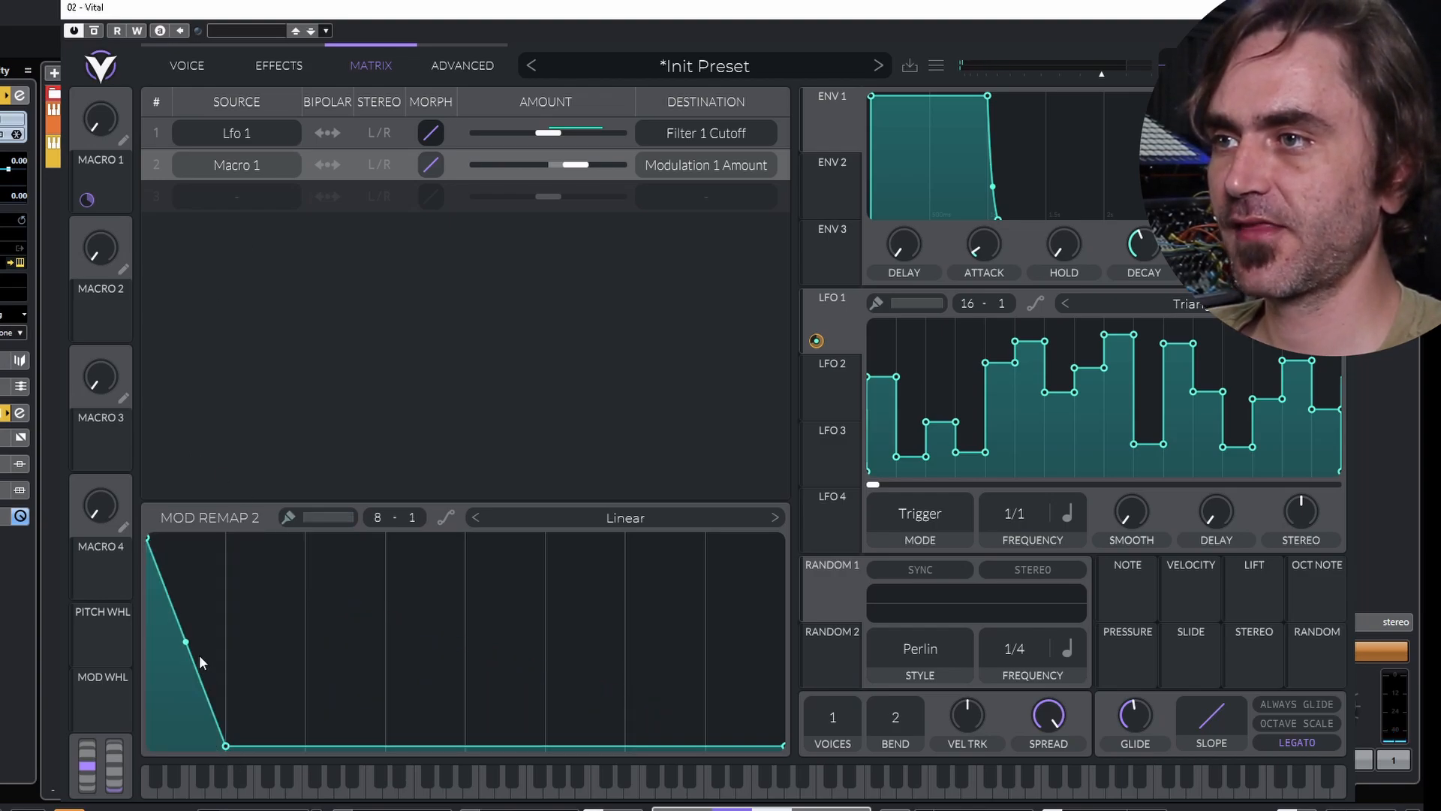
left_click_drag(187, 643, 185, 721)
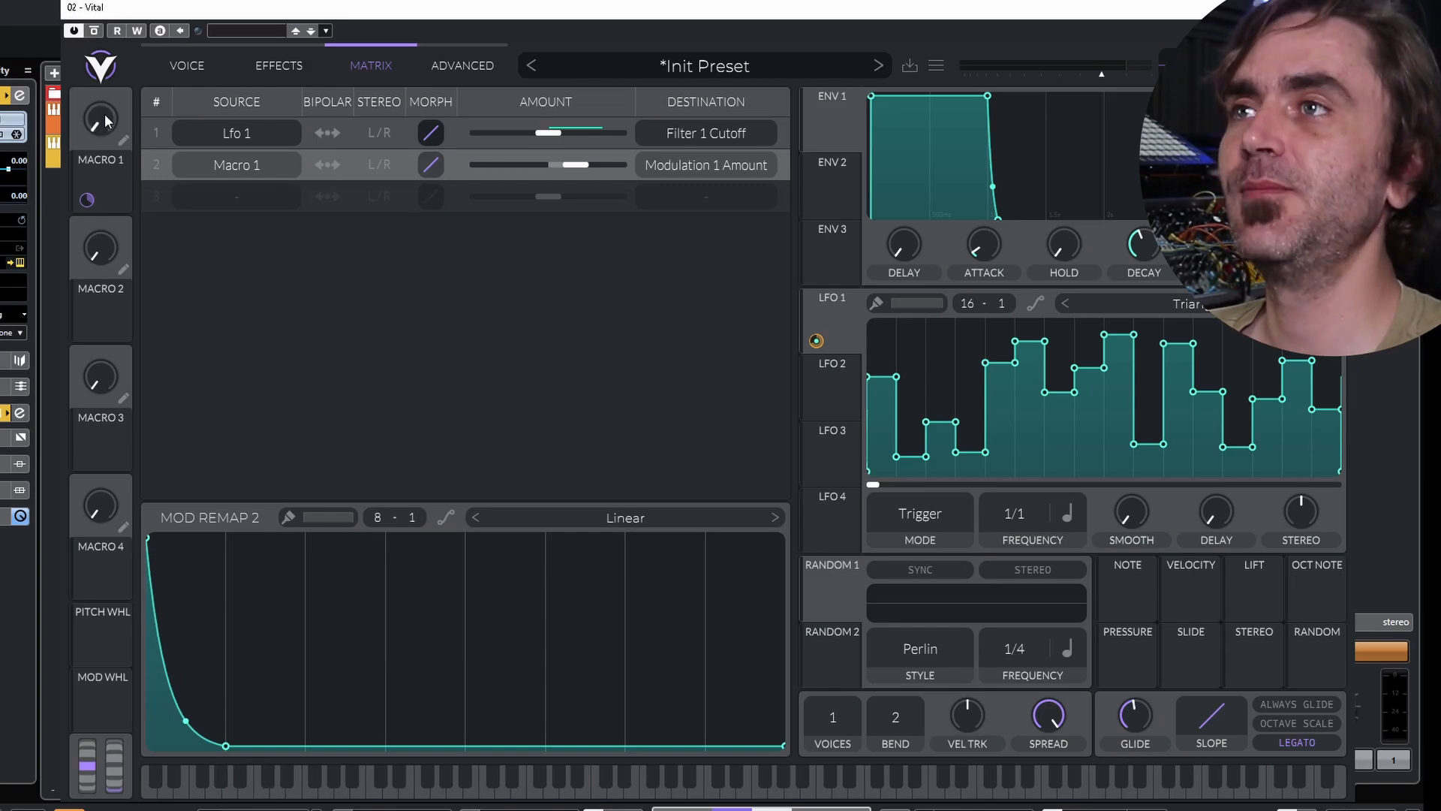
left_click(170, 65)
left_click_drag(87, 200, 301, 698)
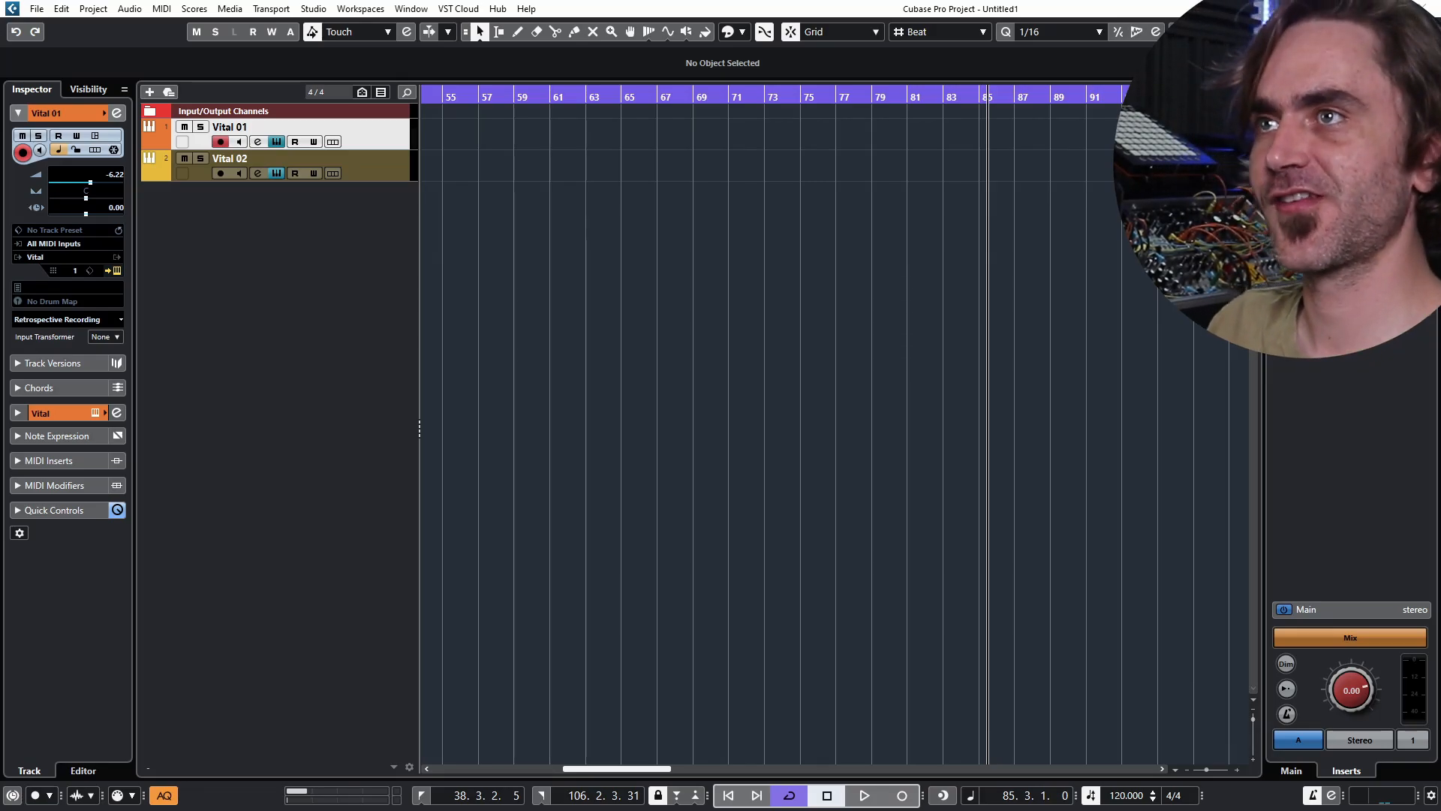
Open the Vital 01 instance with the SEQ Clownfish preset and sweep its SFX macro up to full.
left_click(117, 271)
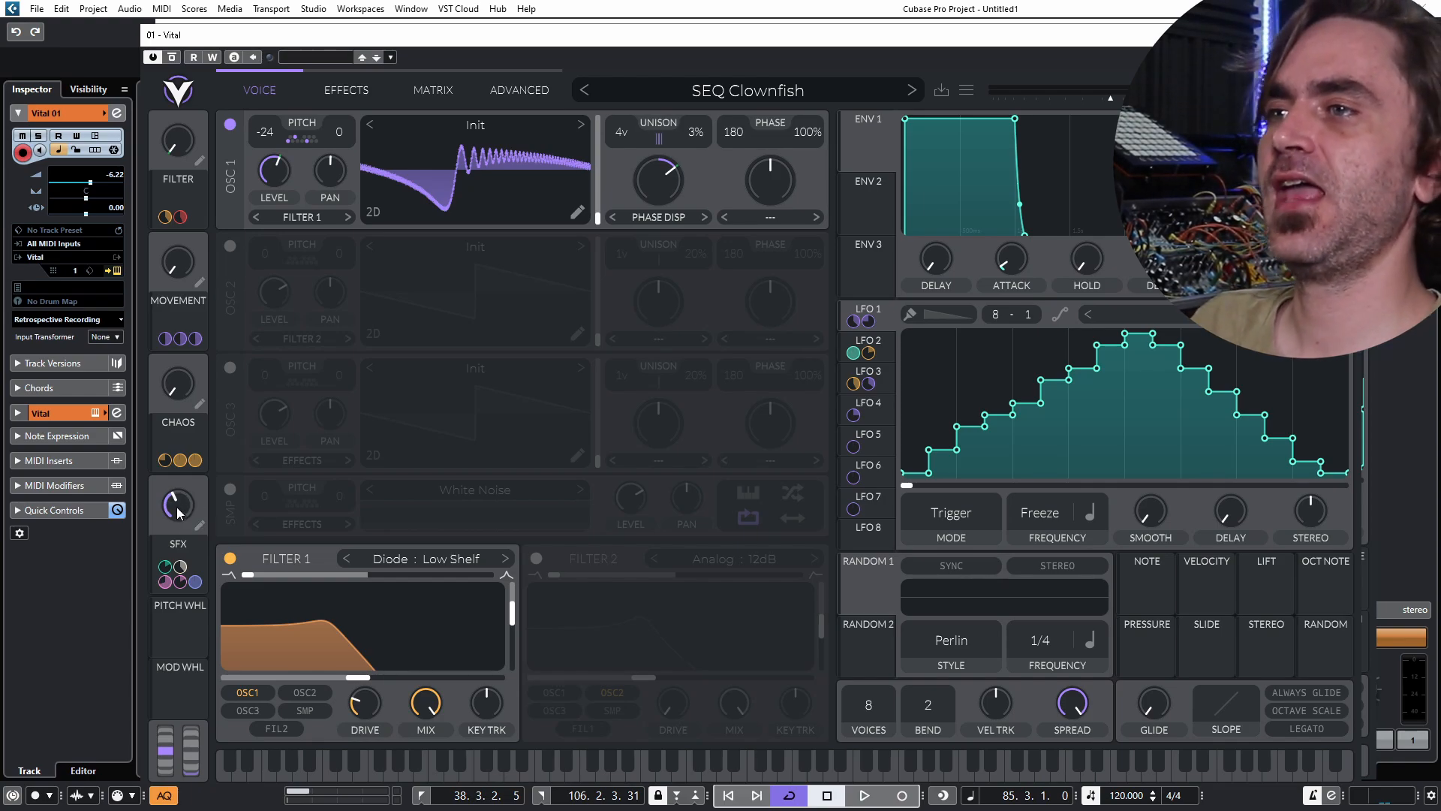
mouse_move(182, 510)
left_mouse_down()
mouse_move(177, 568)
mouse_move(162, 574)
mouse_move(159, 516)
left_mouse_up()
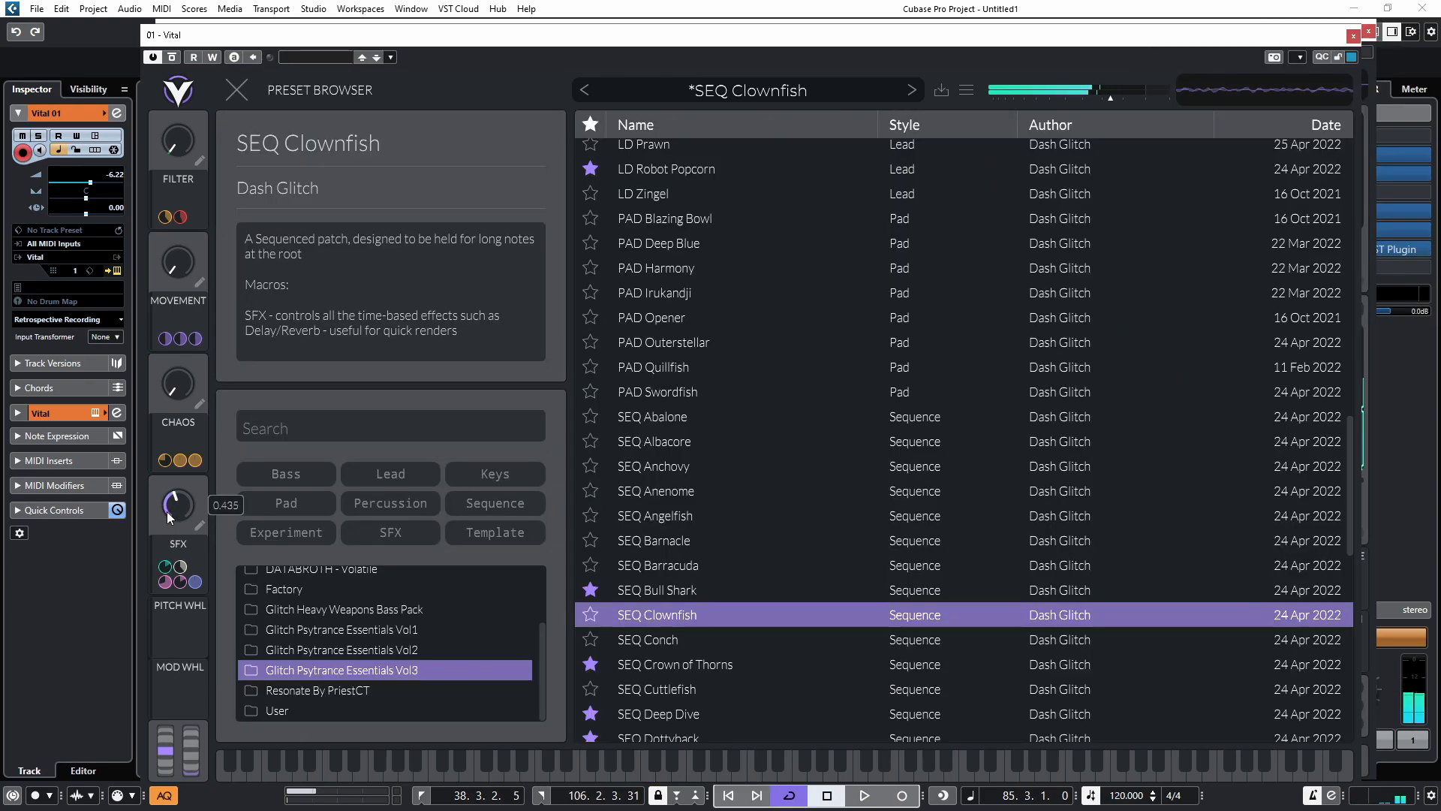
left_click_drag(169, 518, 201, 447)
left_click_drag(202, 448, 177, 494)
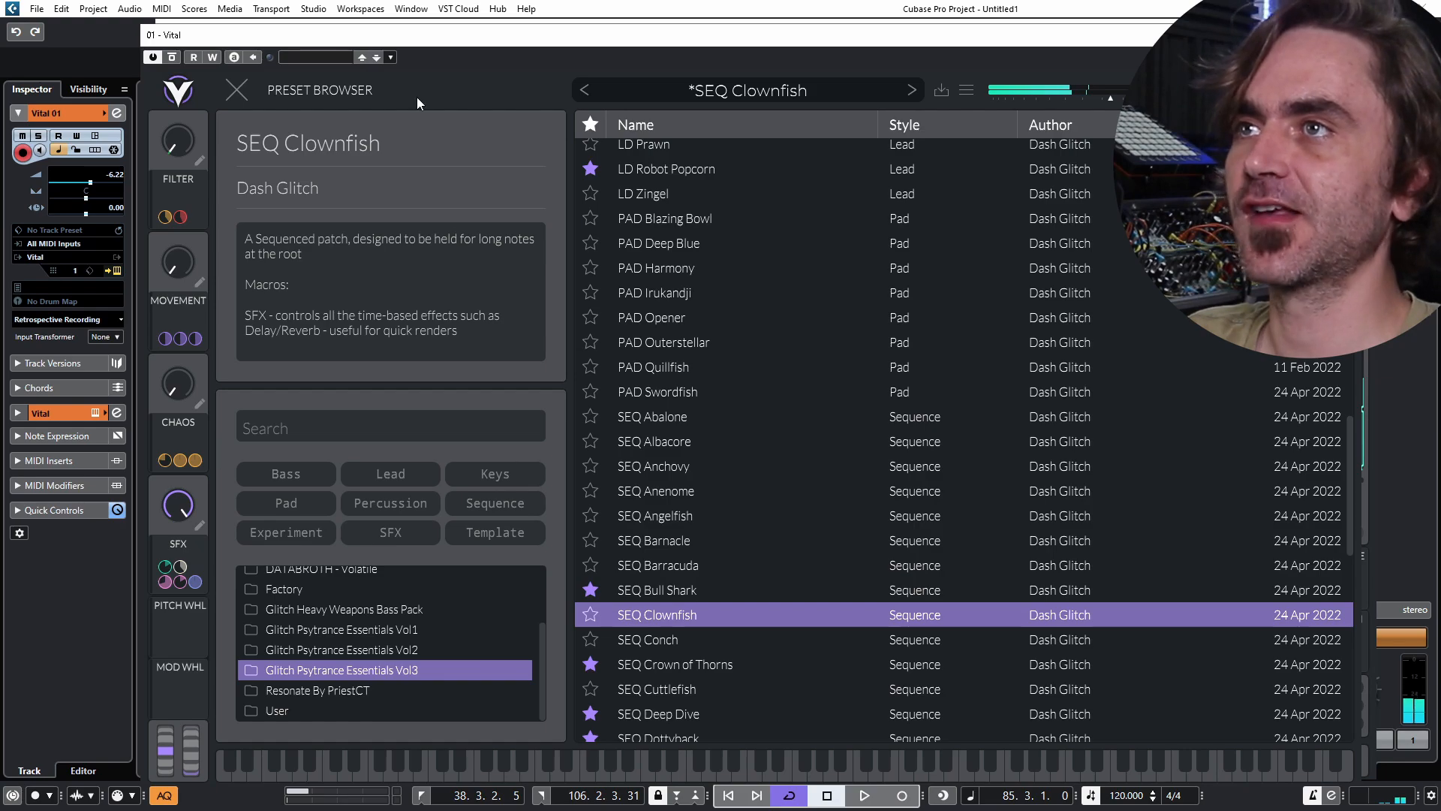
Sweep the SFX macro down and back up to 0.800 while examining the delay, reverb, EQ and compressor settings it controls.
left_click(237, 90)
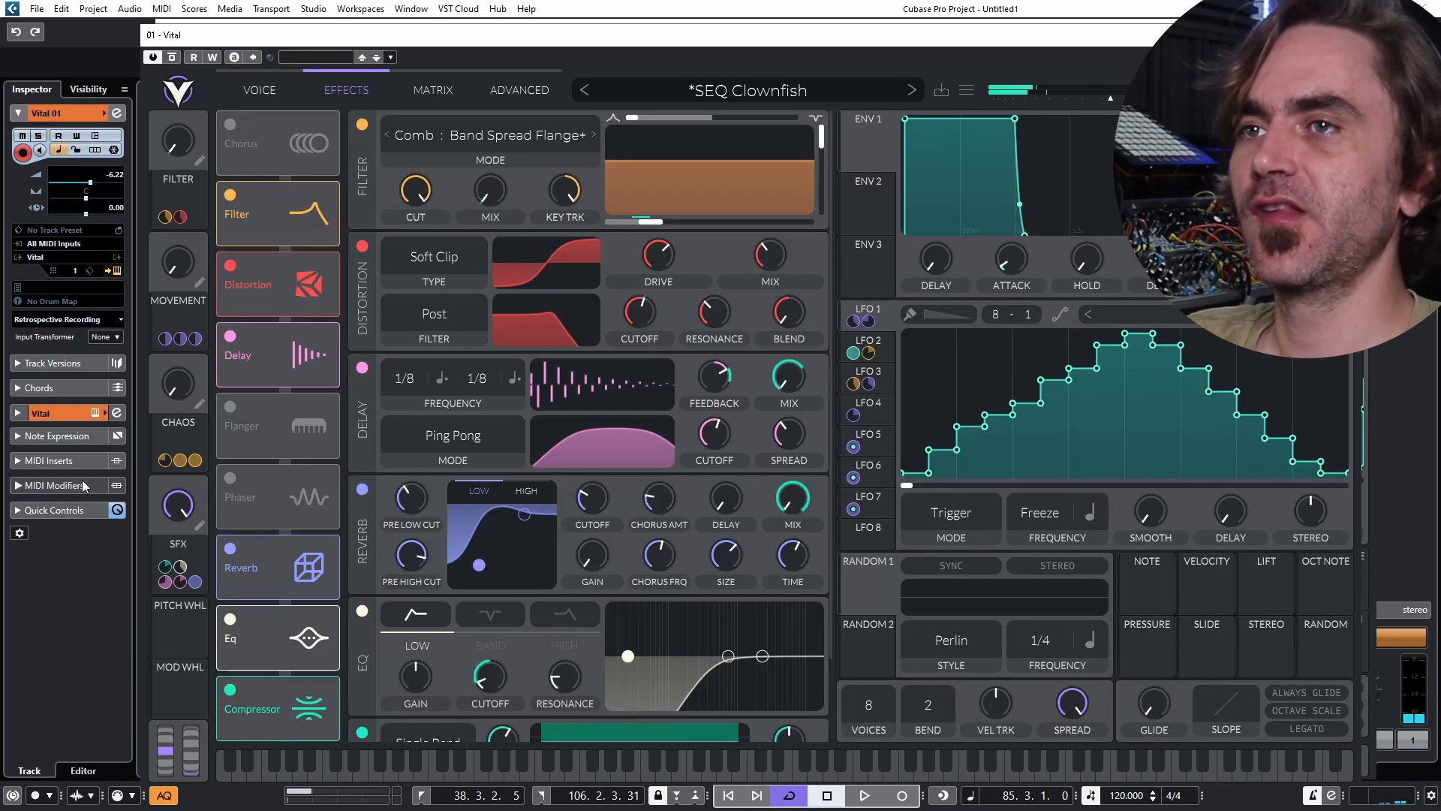
mouse_move(184, 503)
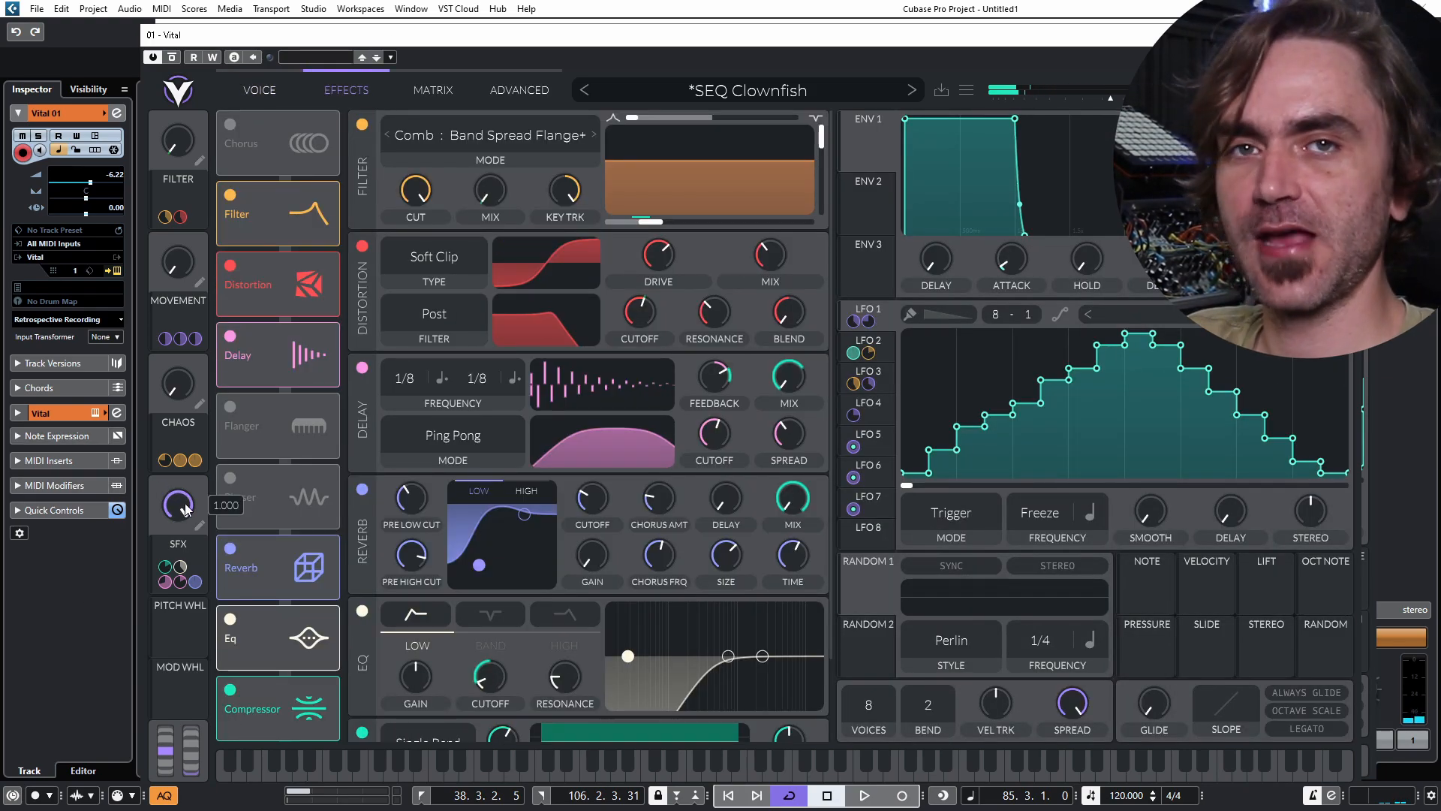
left_click_drag(184, 503, 156, 655)
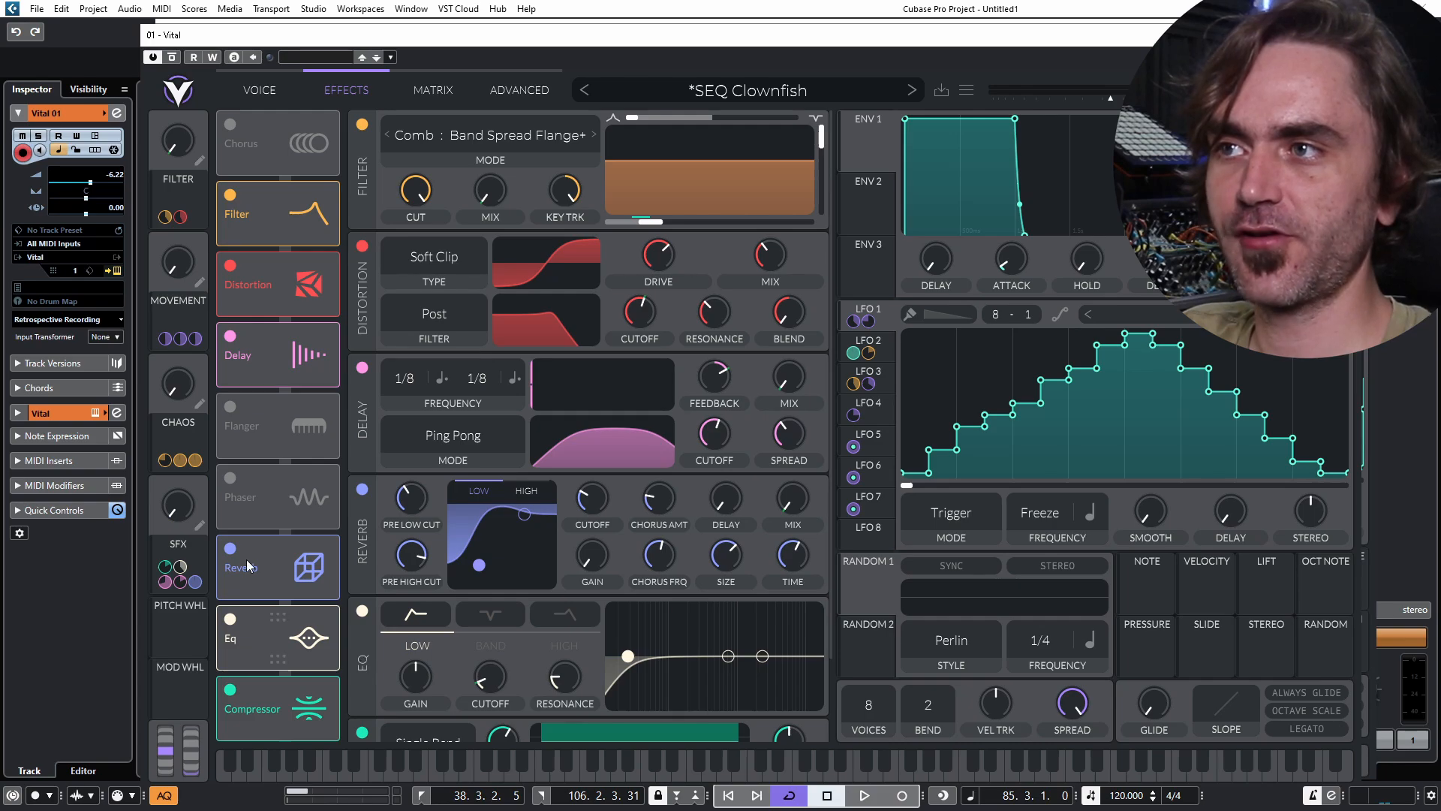
mouse_move(187, 499)
left_click_drag(186, 492, 231, 389)
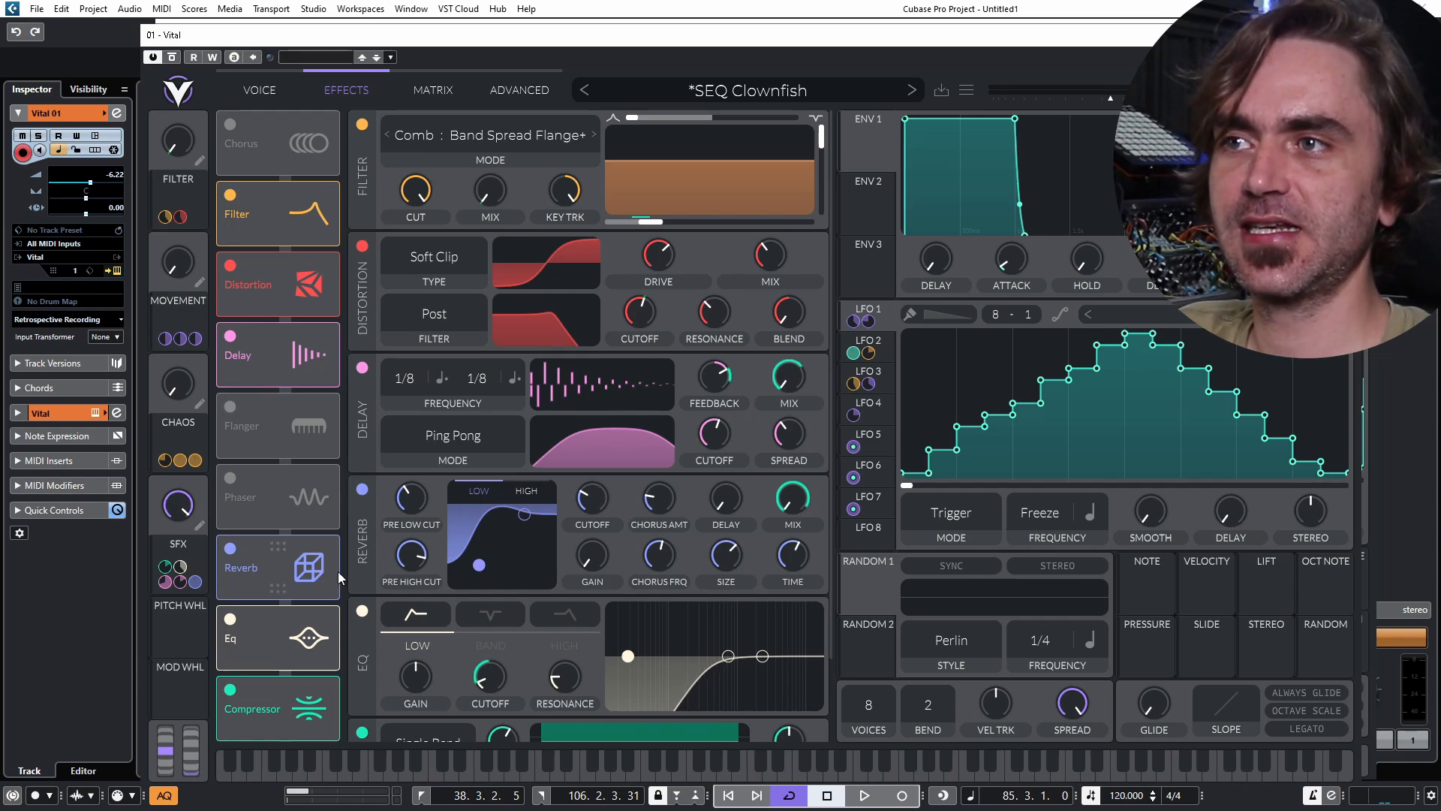
mouse_move(189, 502)
left_mouse_down()
mouse_move(160, 539)
mouse_move(183, 522)
left_mouse_up()
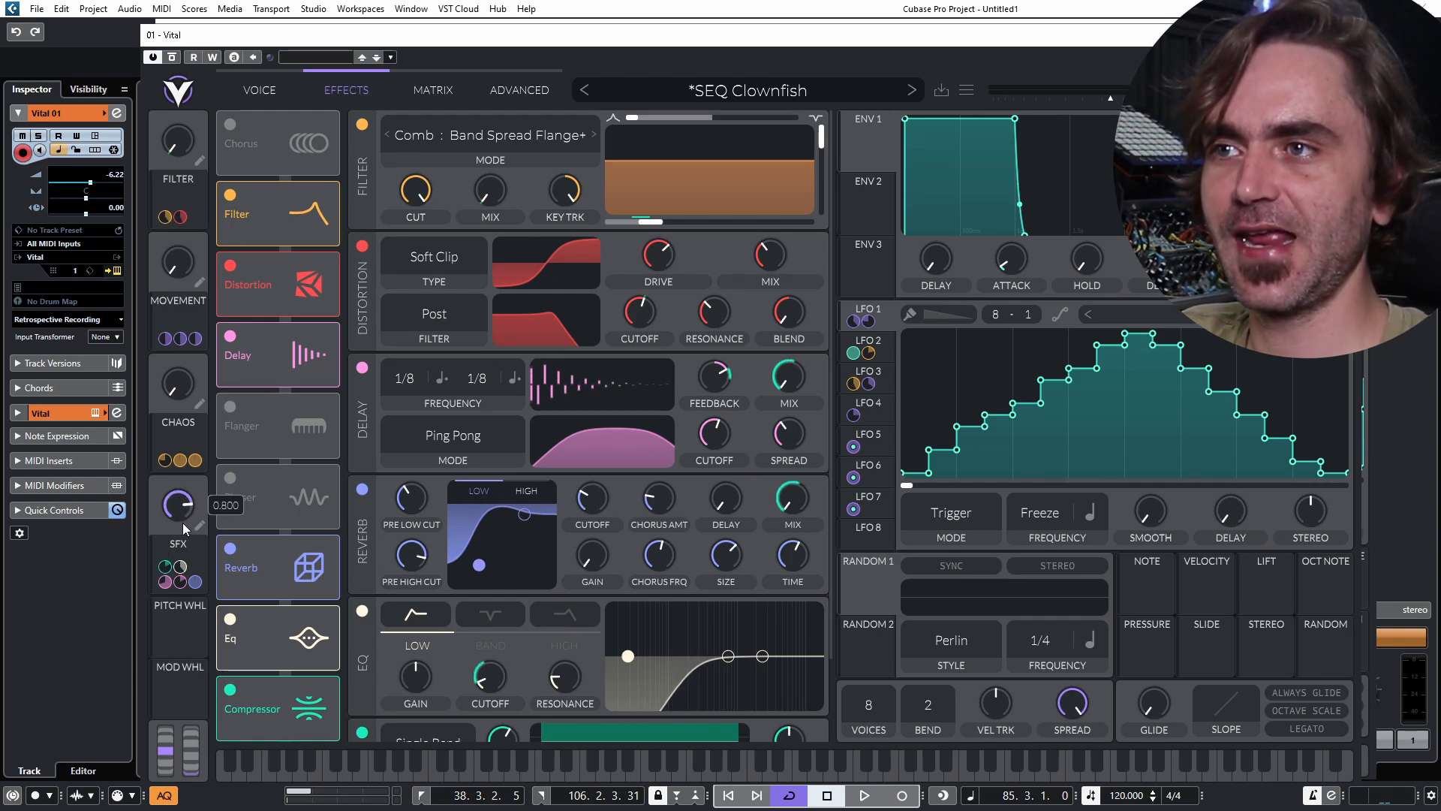
scroll(363, 551, "down", 3)
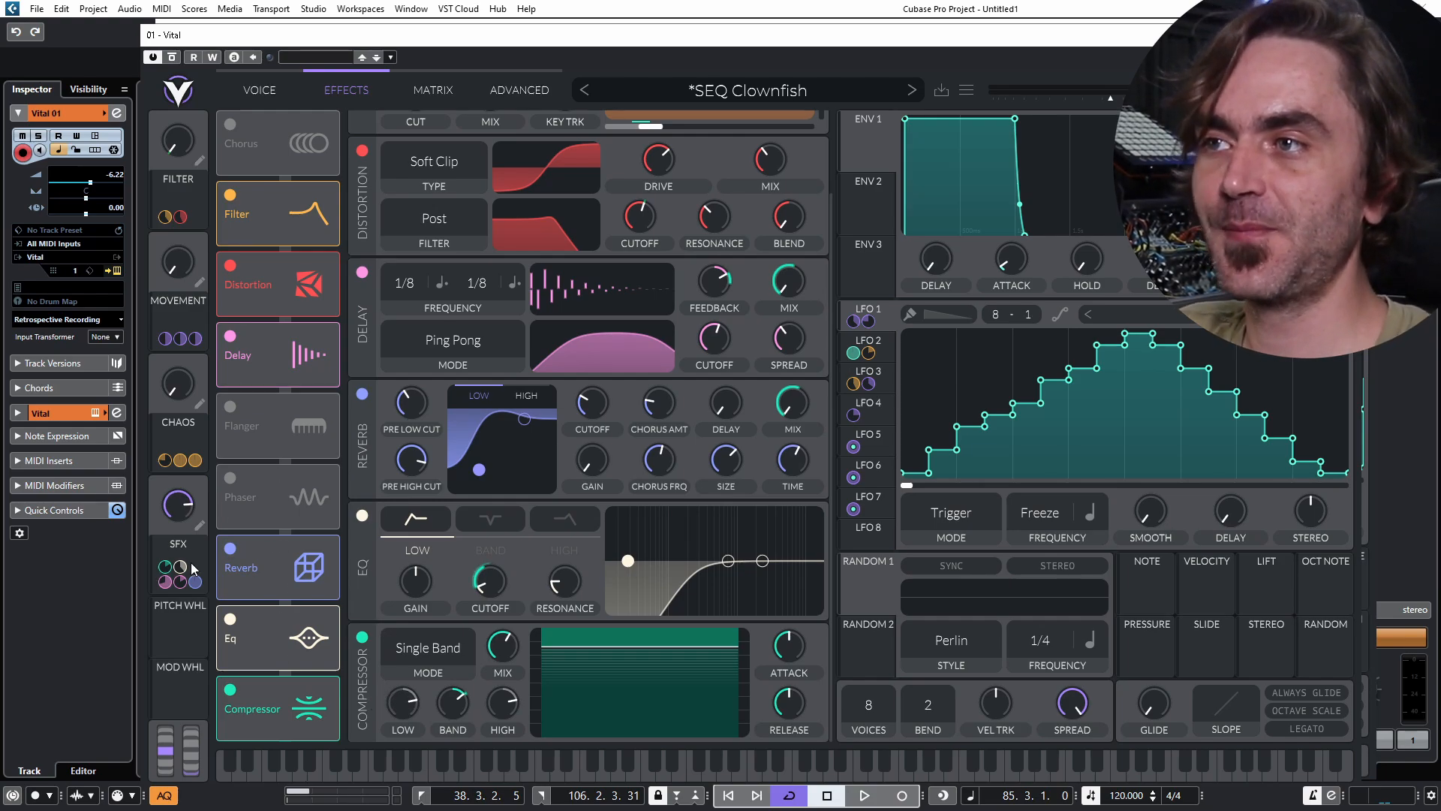
mouse_move(167, 568)
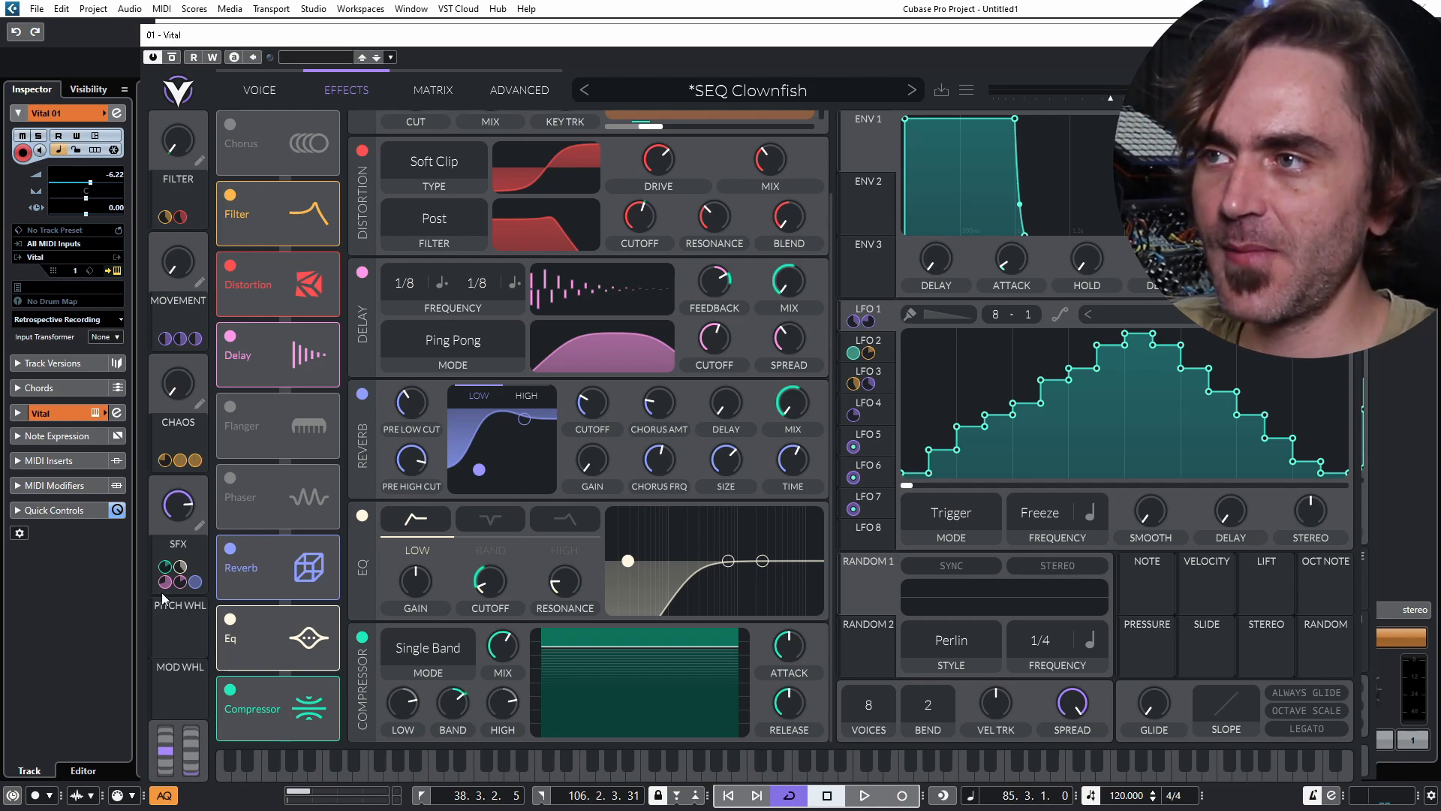
Examine the modulation matrix and the remap curves of the Macro 1 and Macro 3 filter routings.
left_click(428, 75)
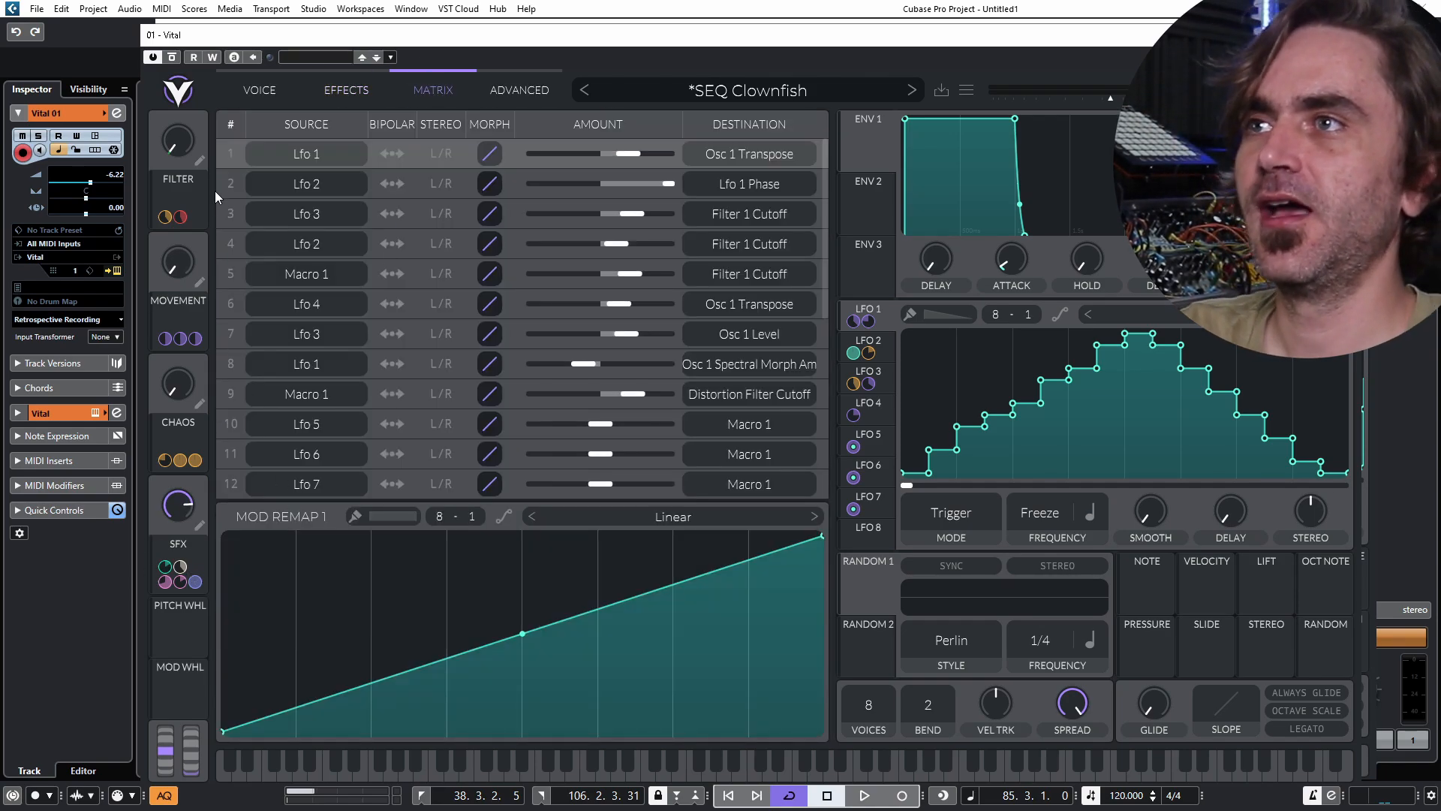
left_click(510, 275)
scroll(506, 359, "down", 5)
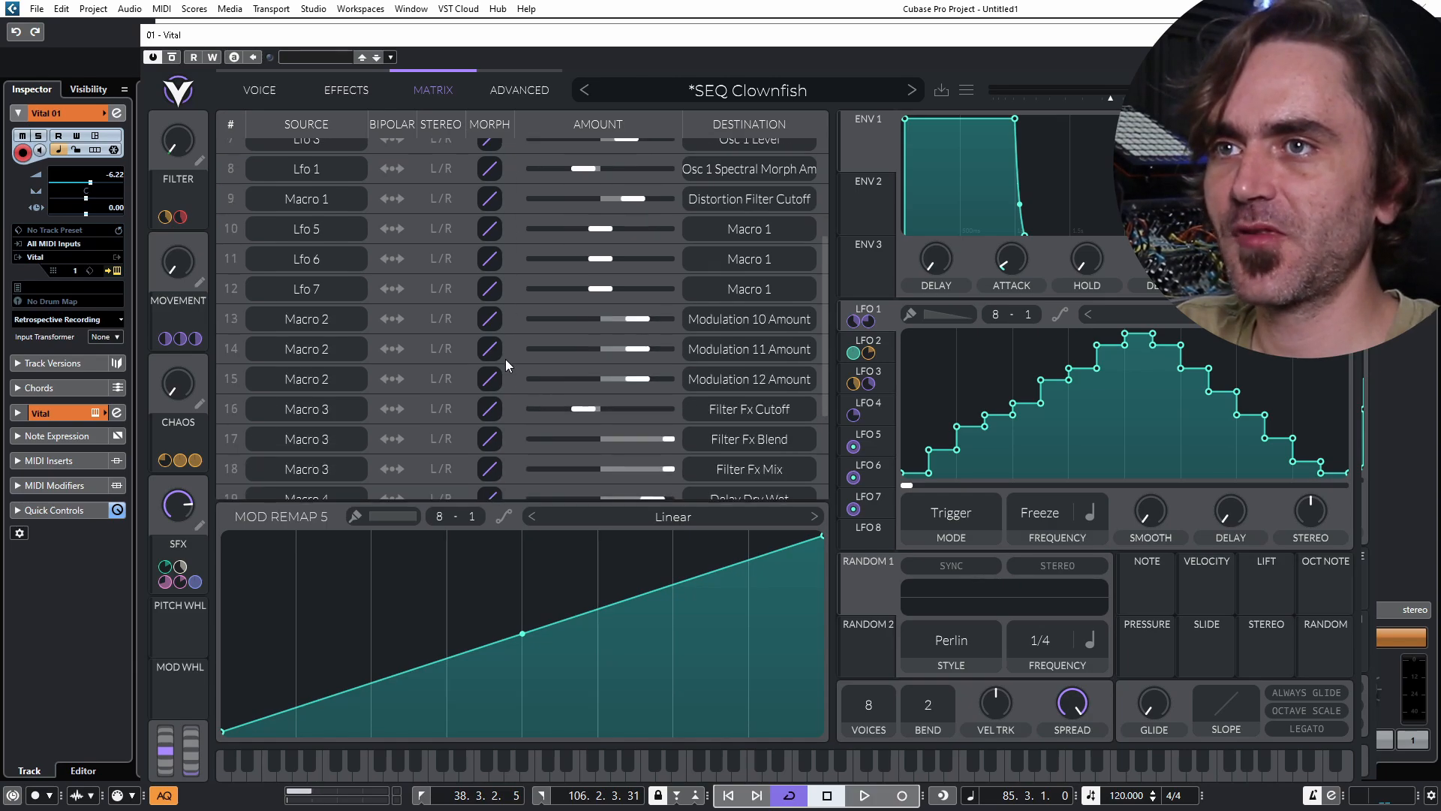
left_click(507, 299)
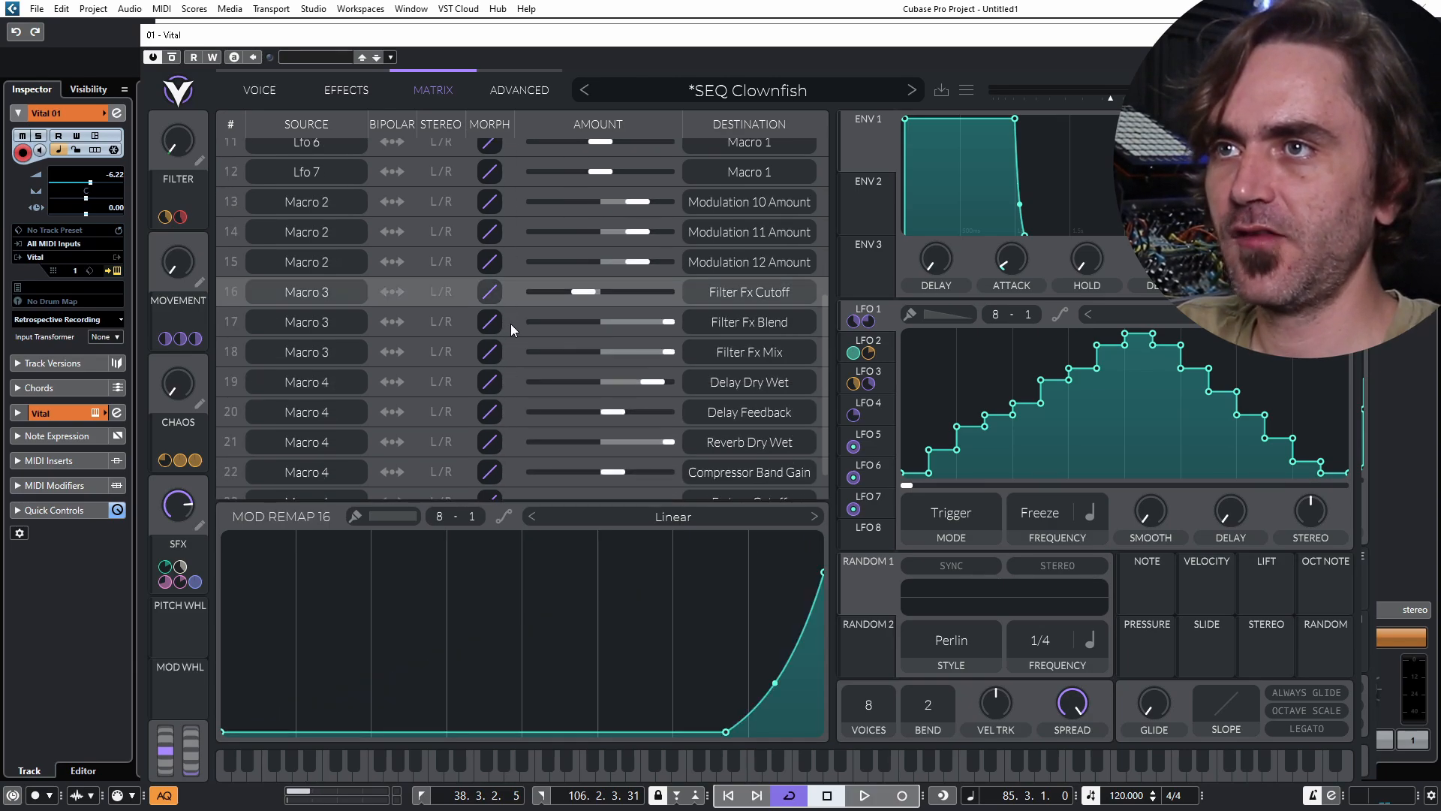
left_click(511, 324)
left_click(517, 290)
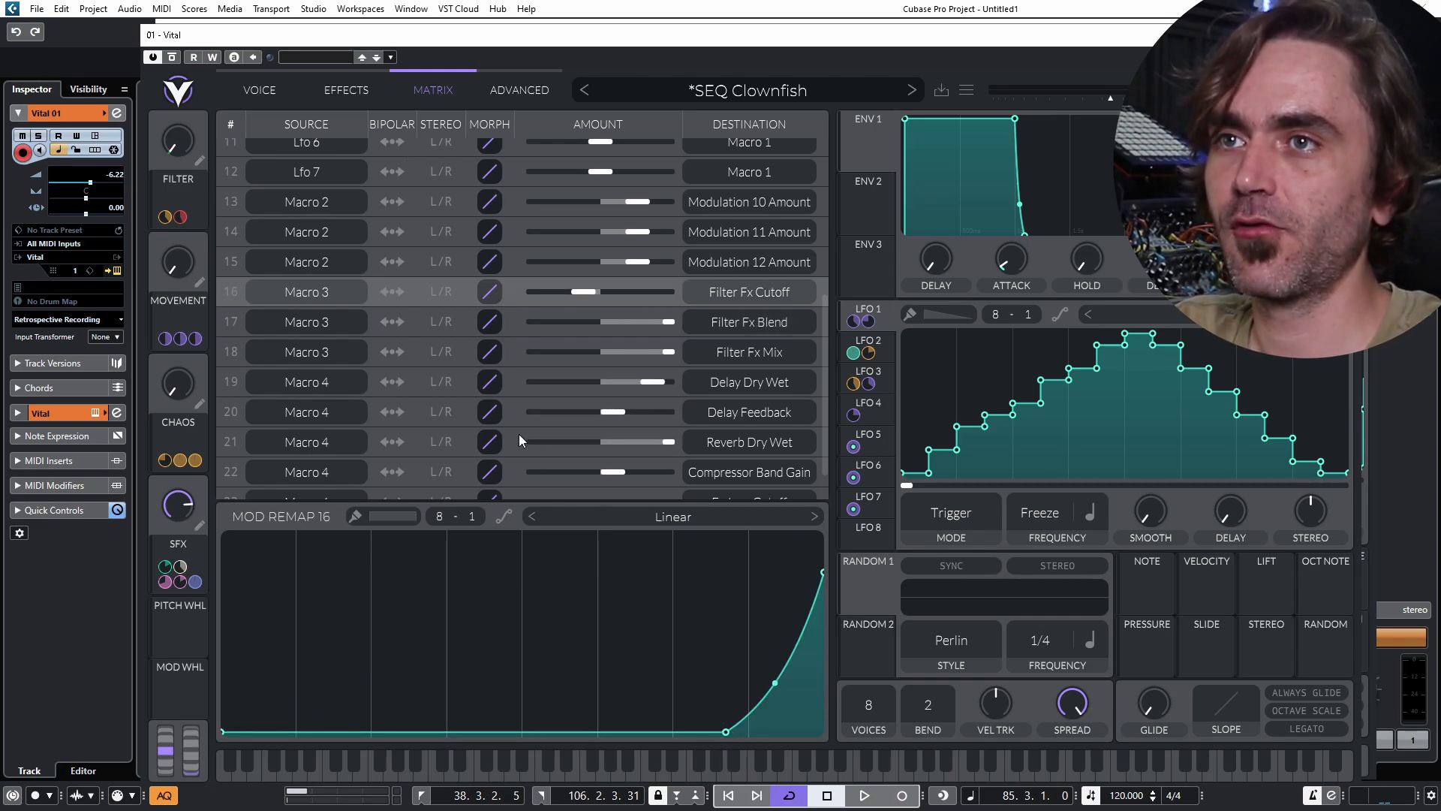
Examine the remap curves of the Macro 4 delay, compressor and EQ routings and of the Macro 3 Filter Fx Mix routing.
left_click(513, 383)
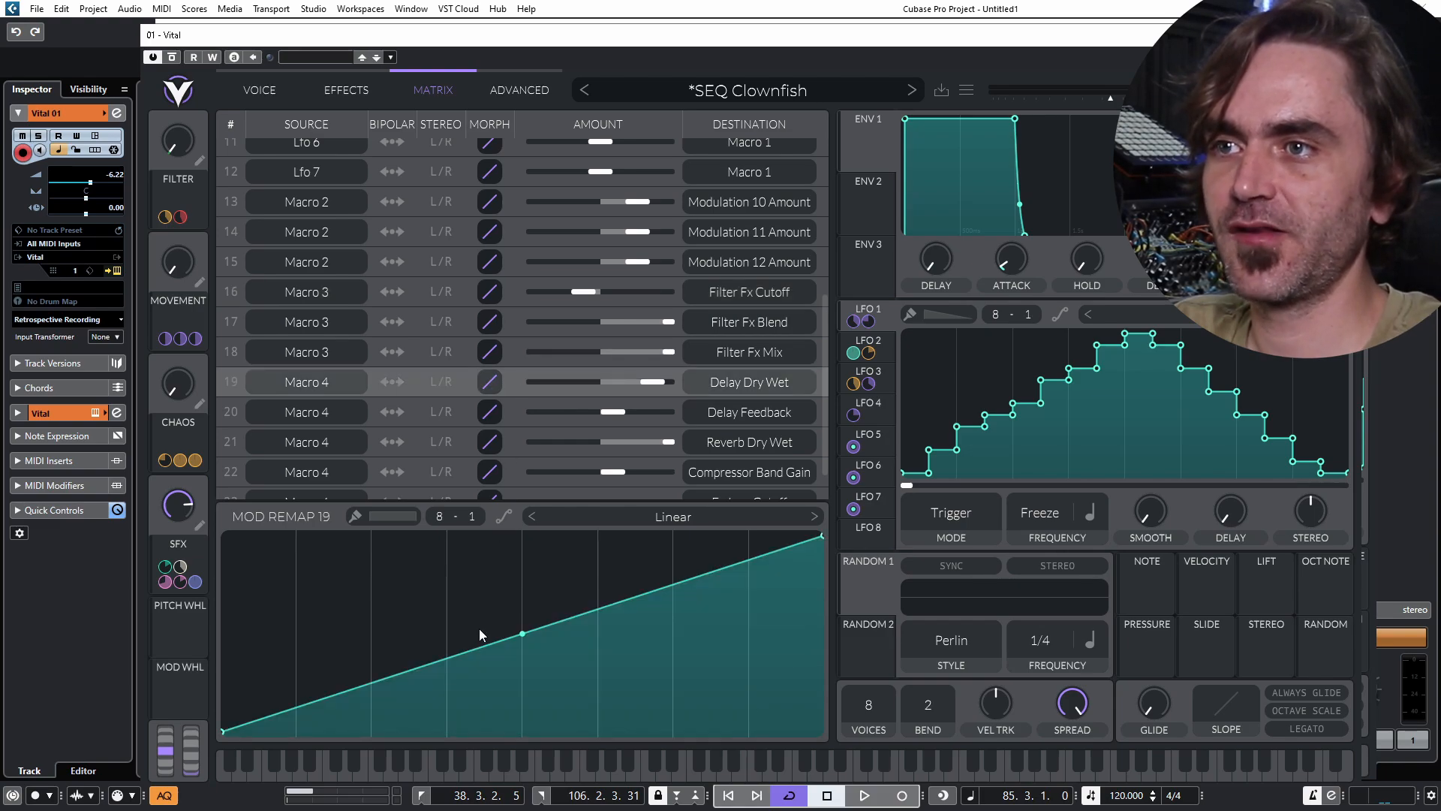
left_click(508, 414)
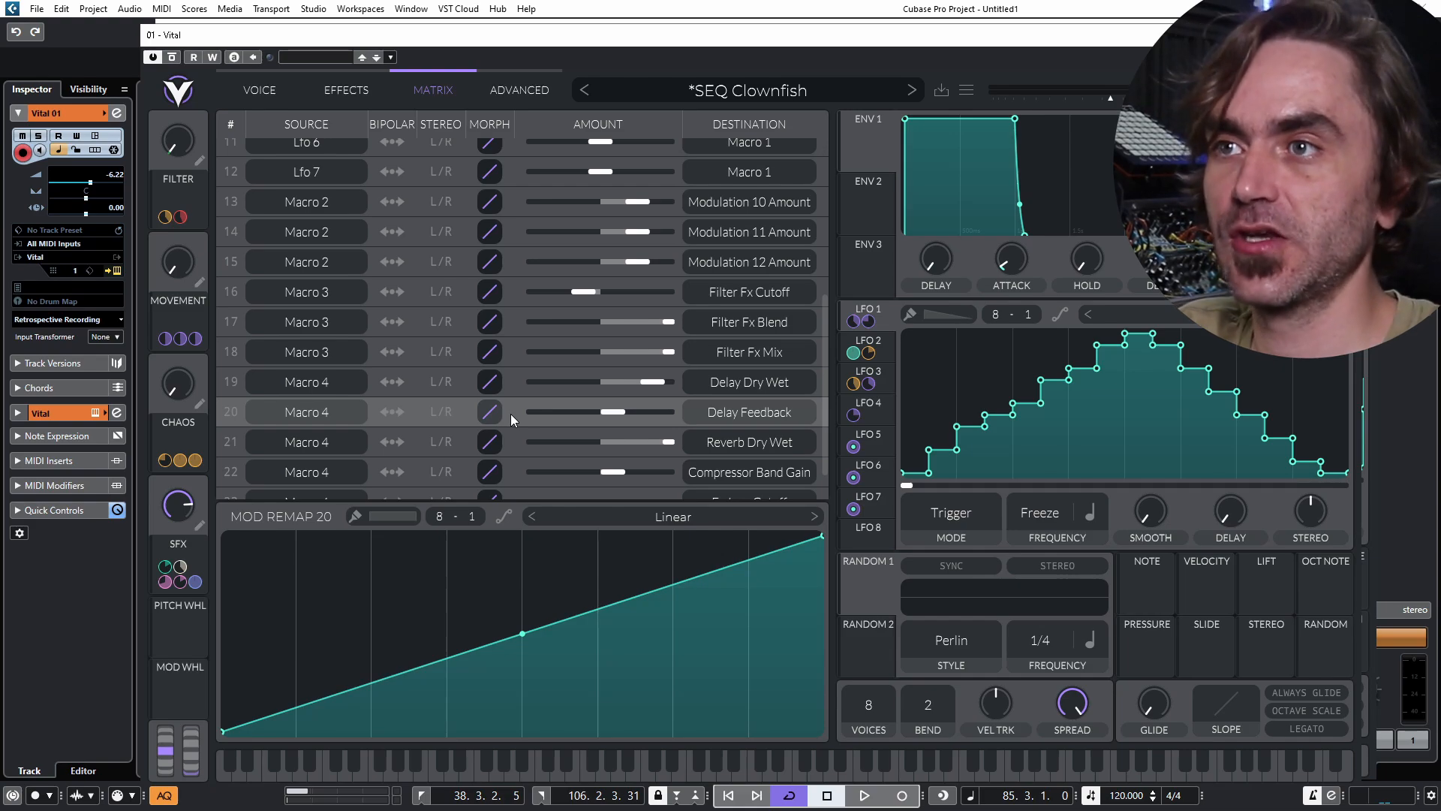
left_click(511, 471)
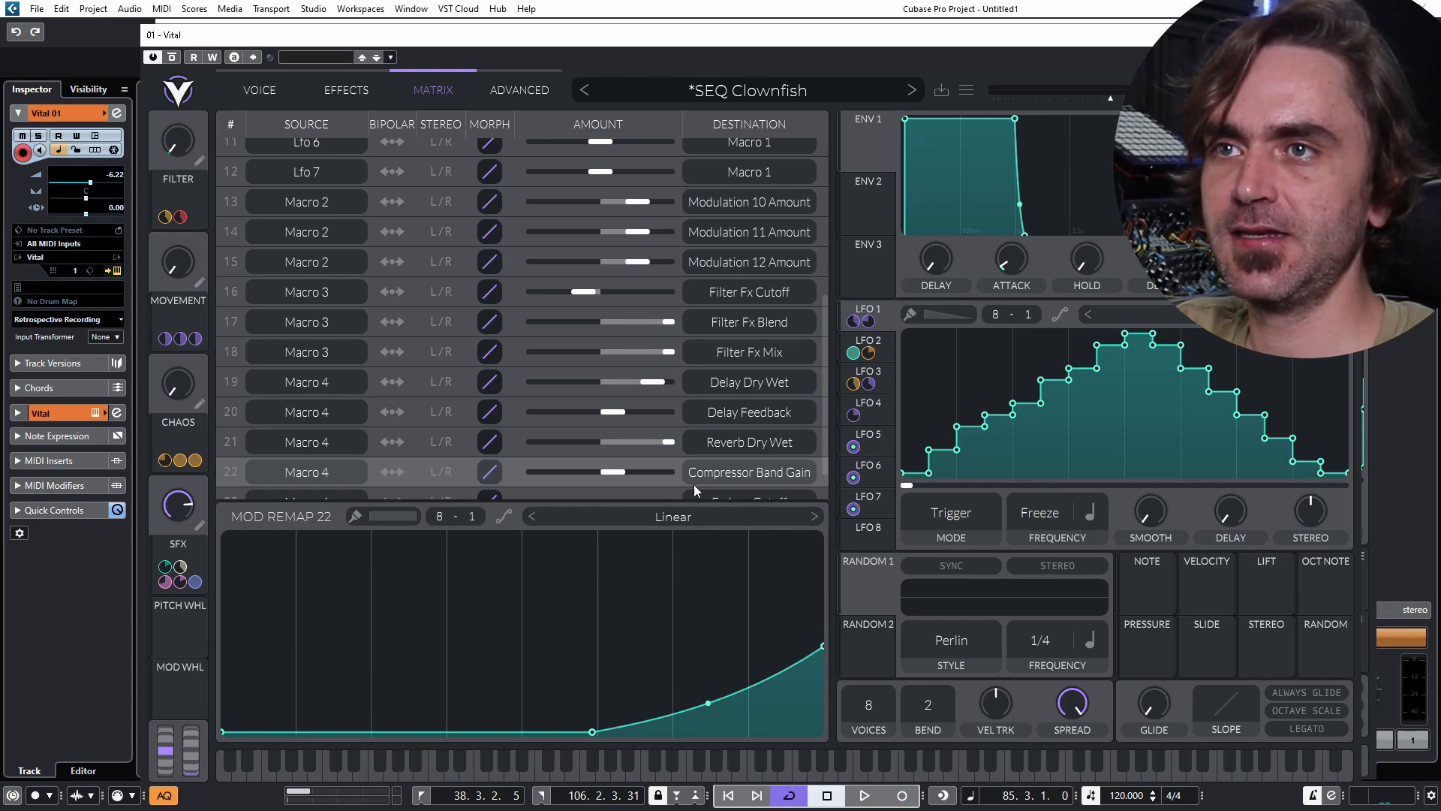
scroll(516, 480, "down", 1)
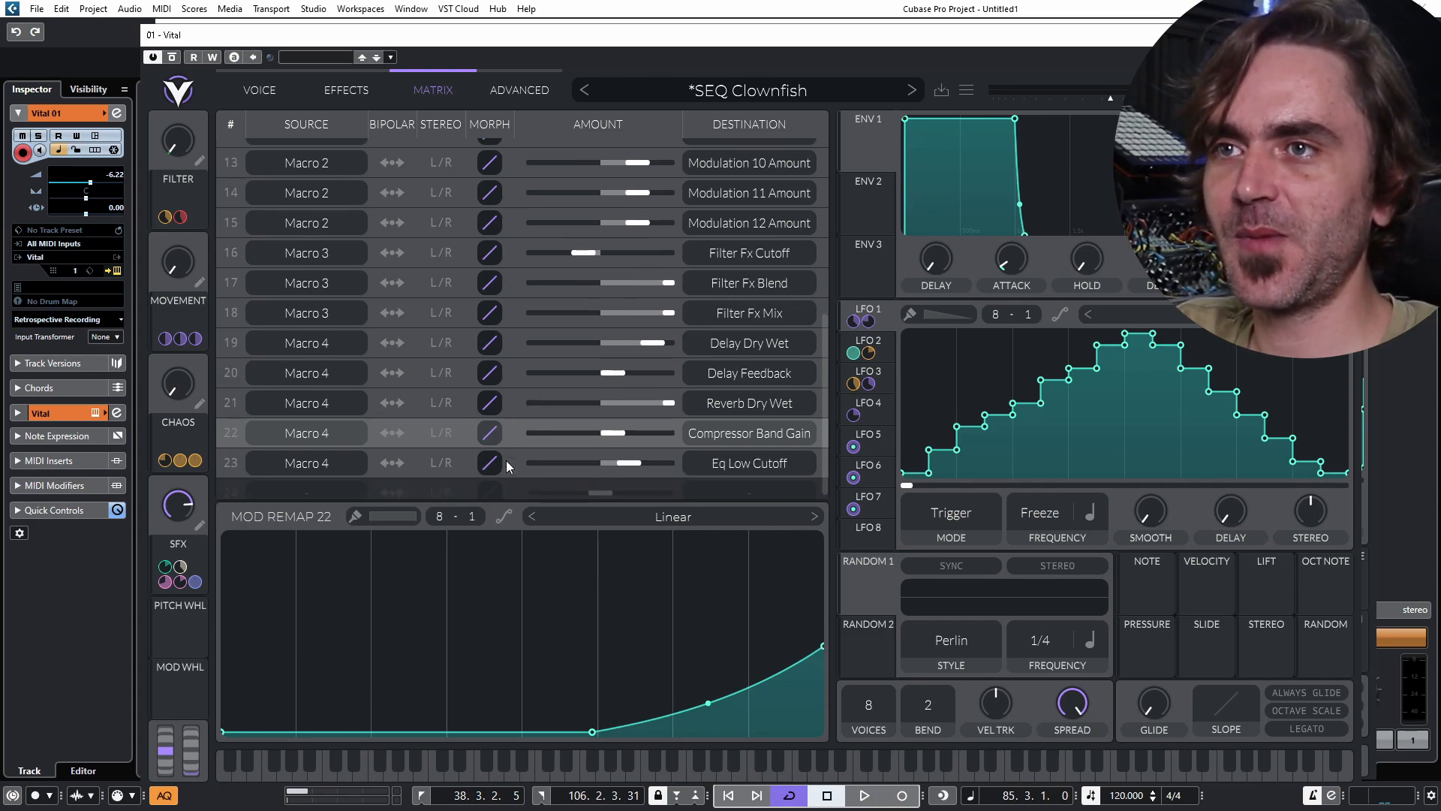
left_click(508, 453)
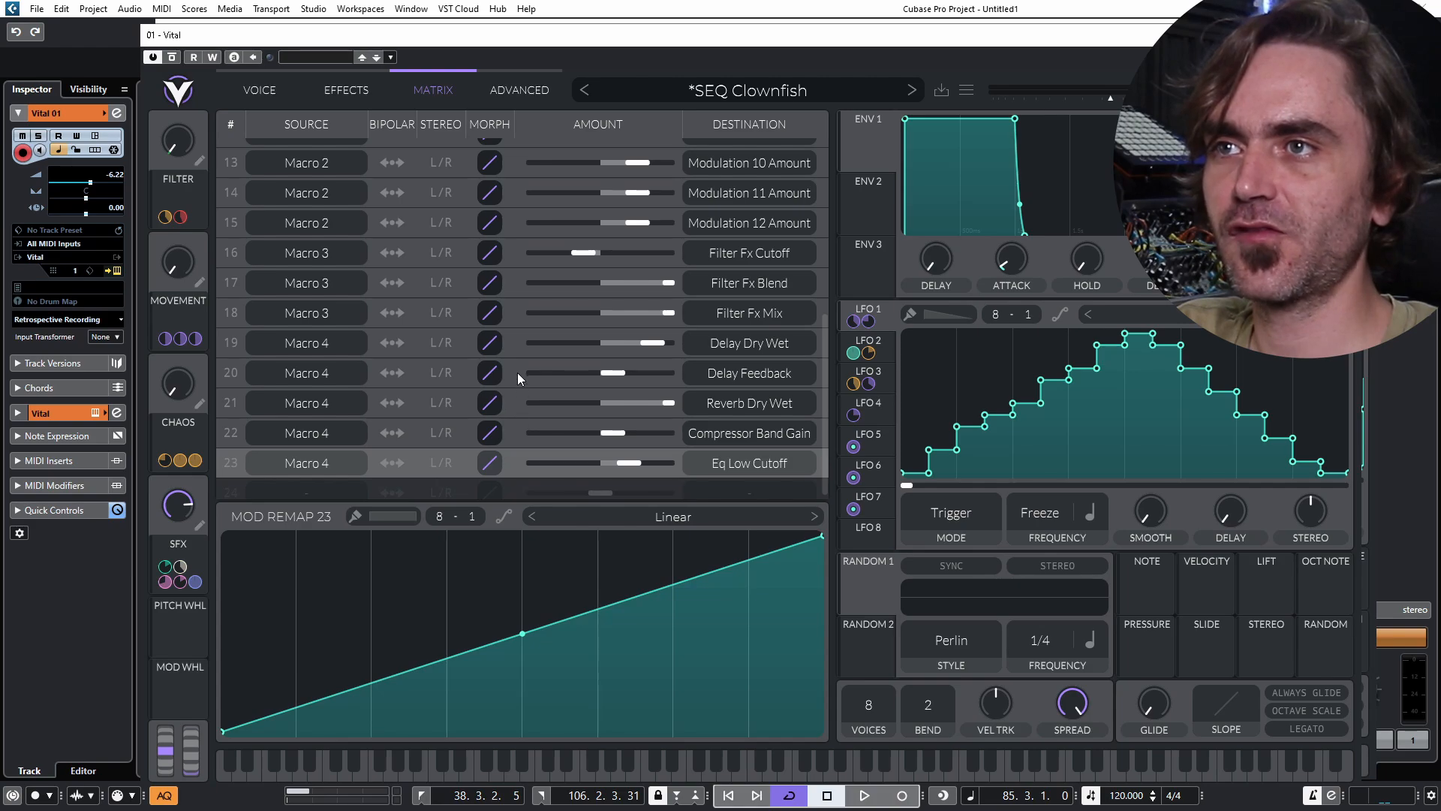
left_click(511, 313)
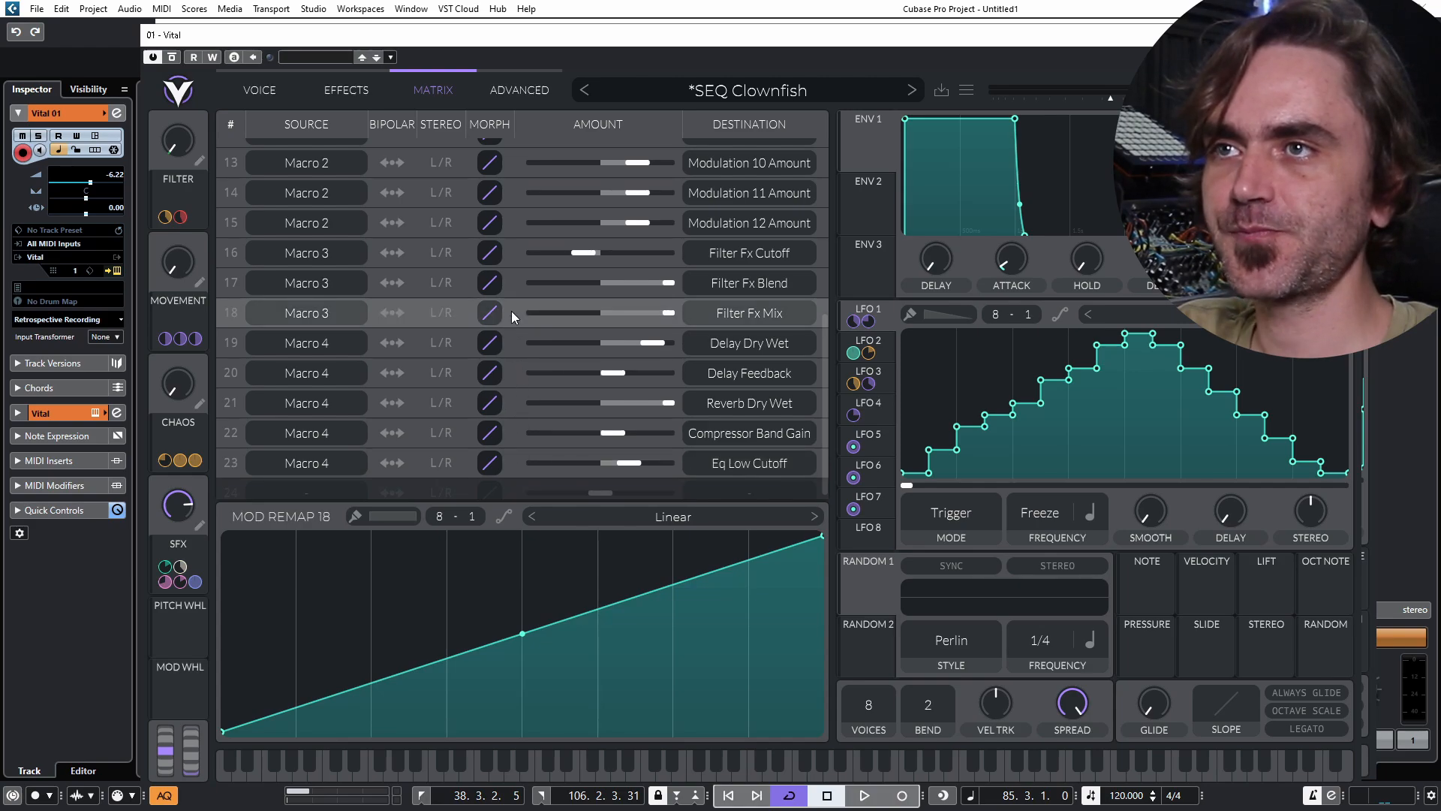
Show the effects, lower the SFX macro to zero and sweep it back up while the sequence plays.
left_click(258, 90)
left_click(321, 87)
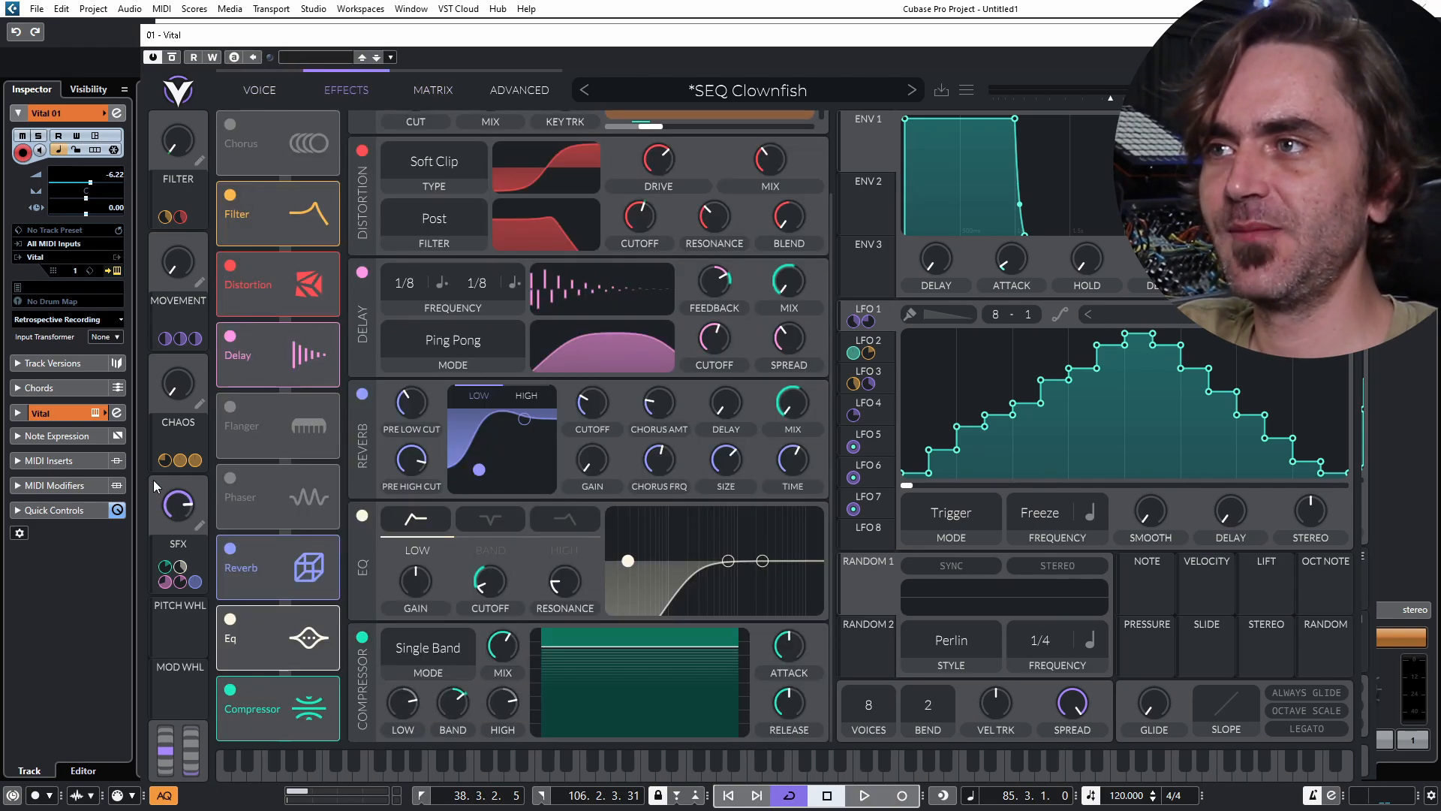
left_click_drag(202, 467, 147, 593)
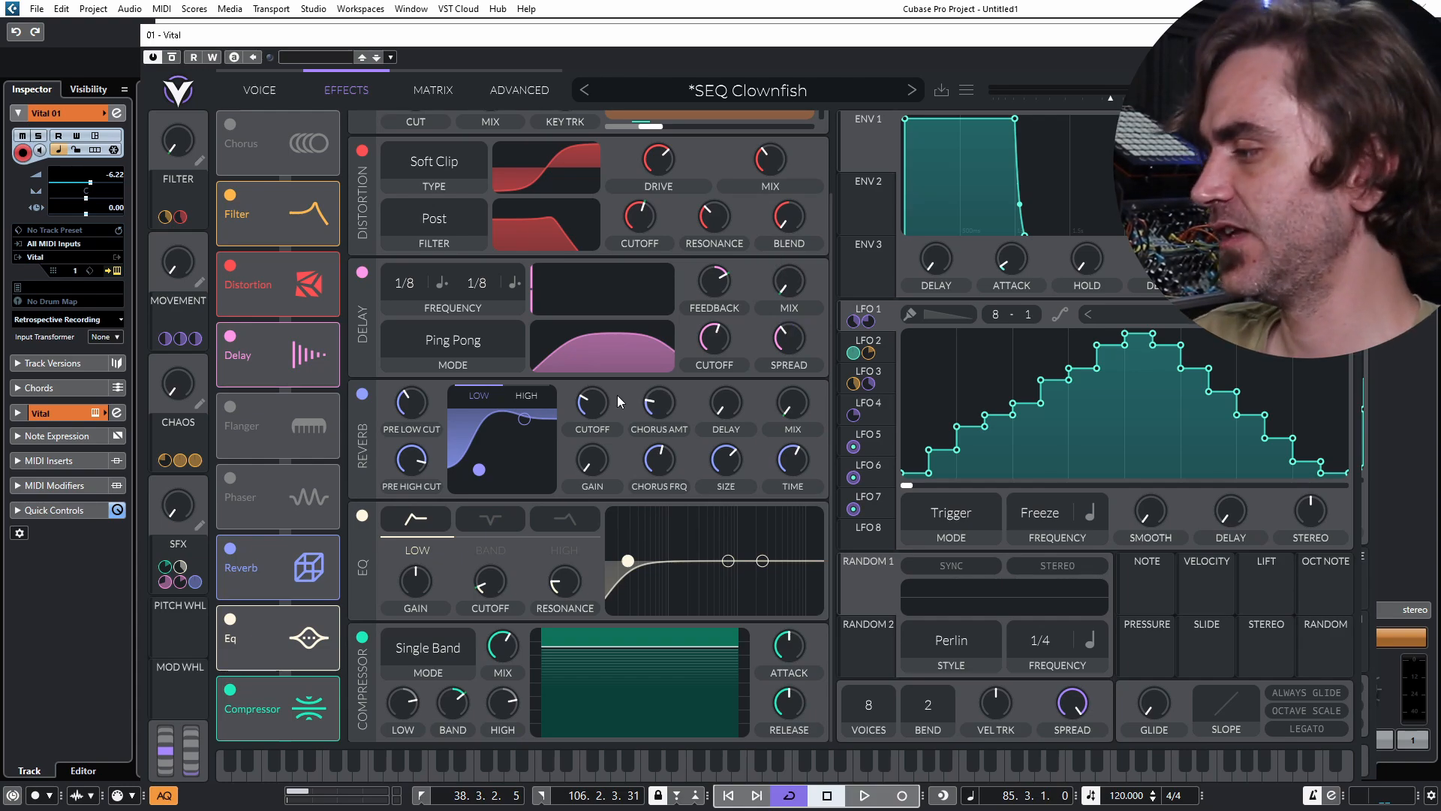
key("space")
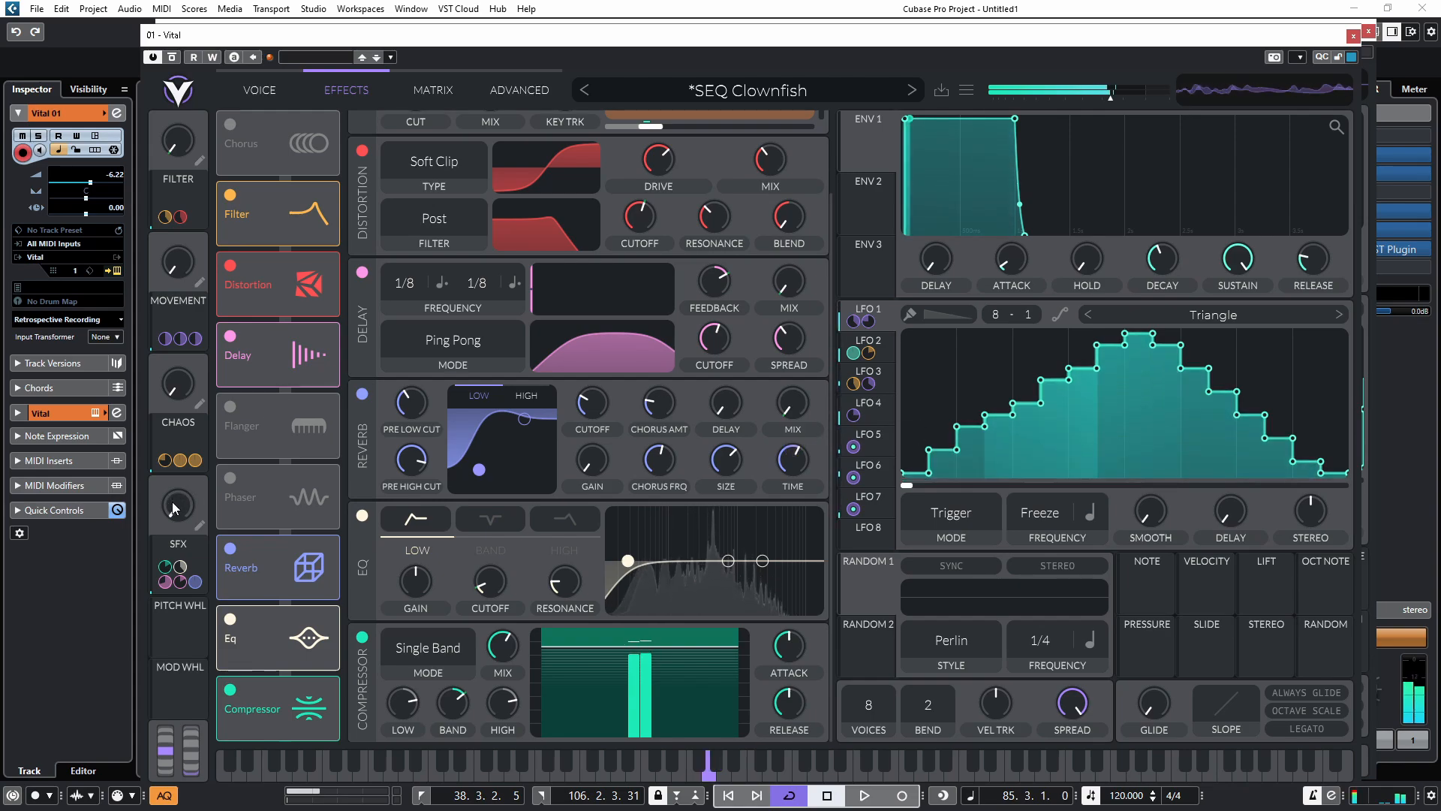
left_click_drag(174, 506, 219, 293)
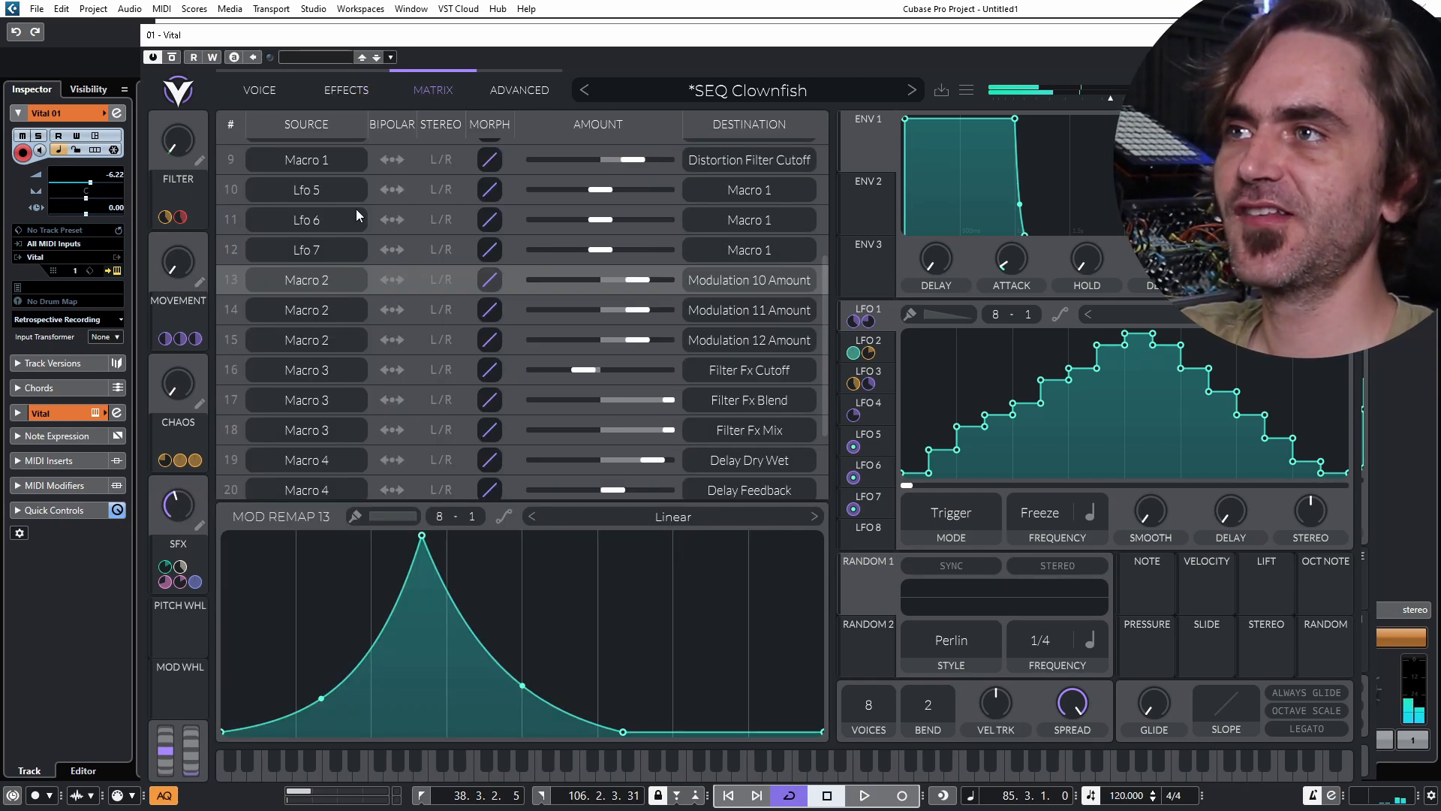
Raise the MOVEMENT macro partway from zero while playing notes, watching how it brings in the LFO 5 modulation of Macro 1.
mouse_move(176, 267)
left_mouse_down()
mouse_move(192, 243)
mouse_move(188, 287)
left_mouse_up()
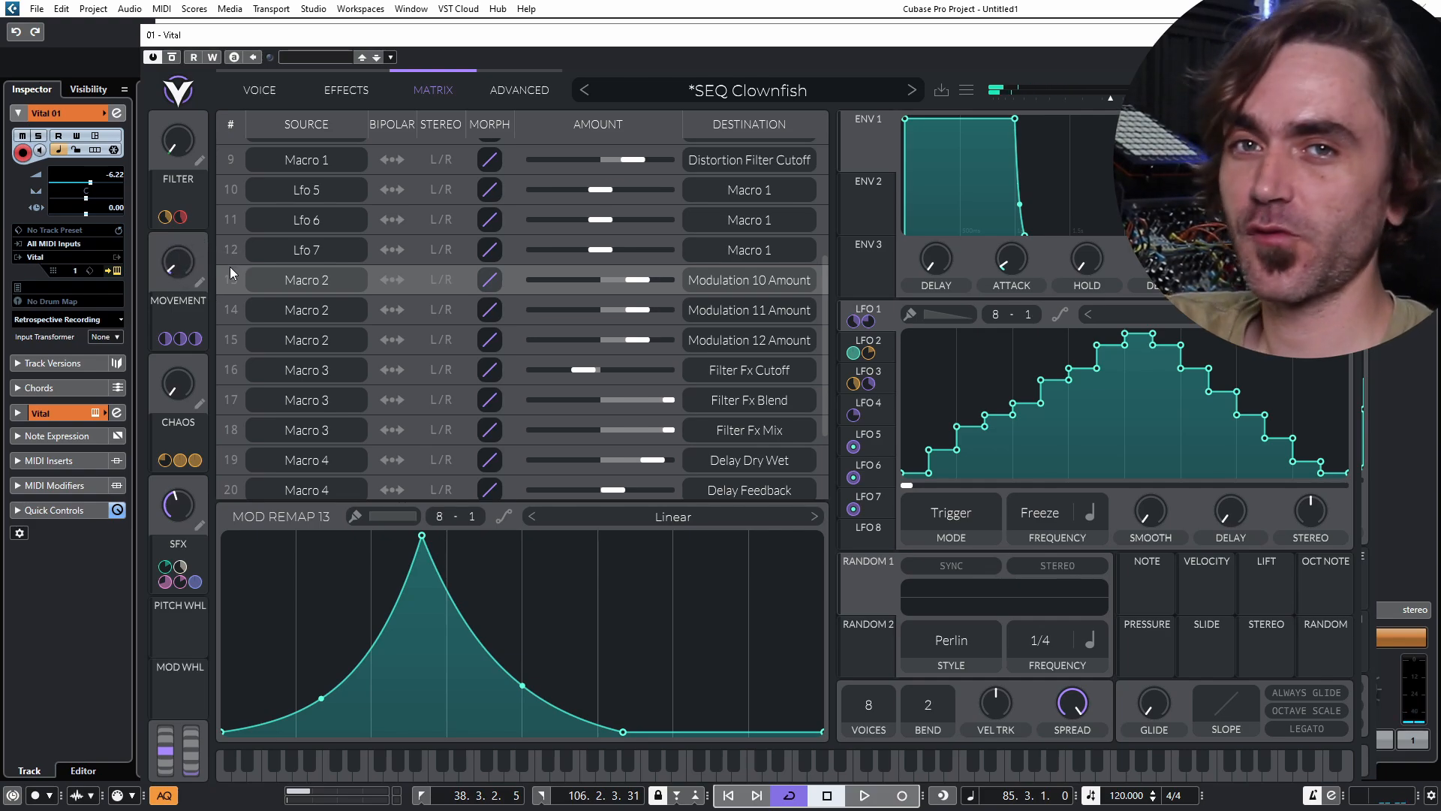
mouse_move(181, 259)
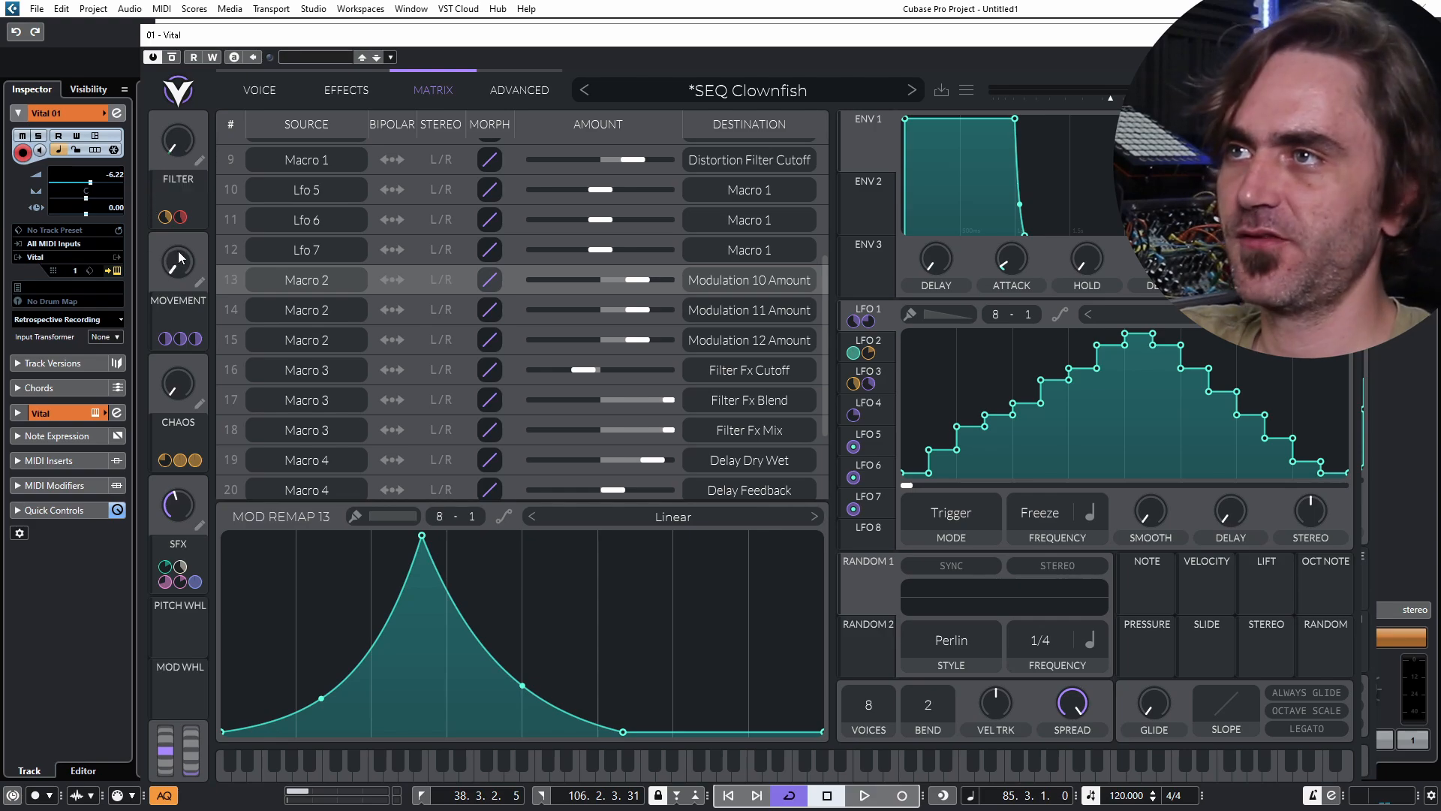
mouse_move(174, 261)
left_click_drag(174, 268, 174, 258)
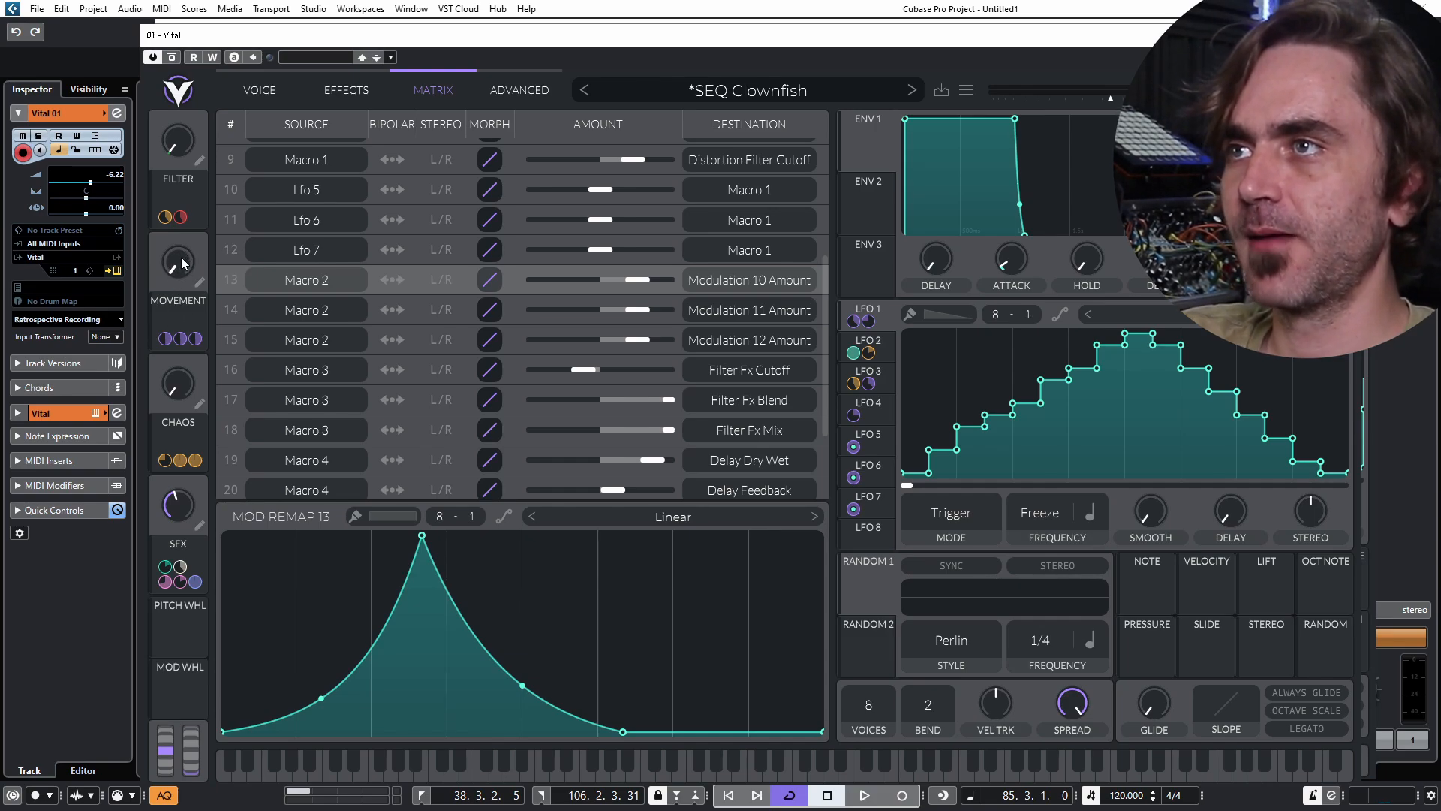
left_click_drag(177, 268, 176, 269)
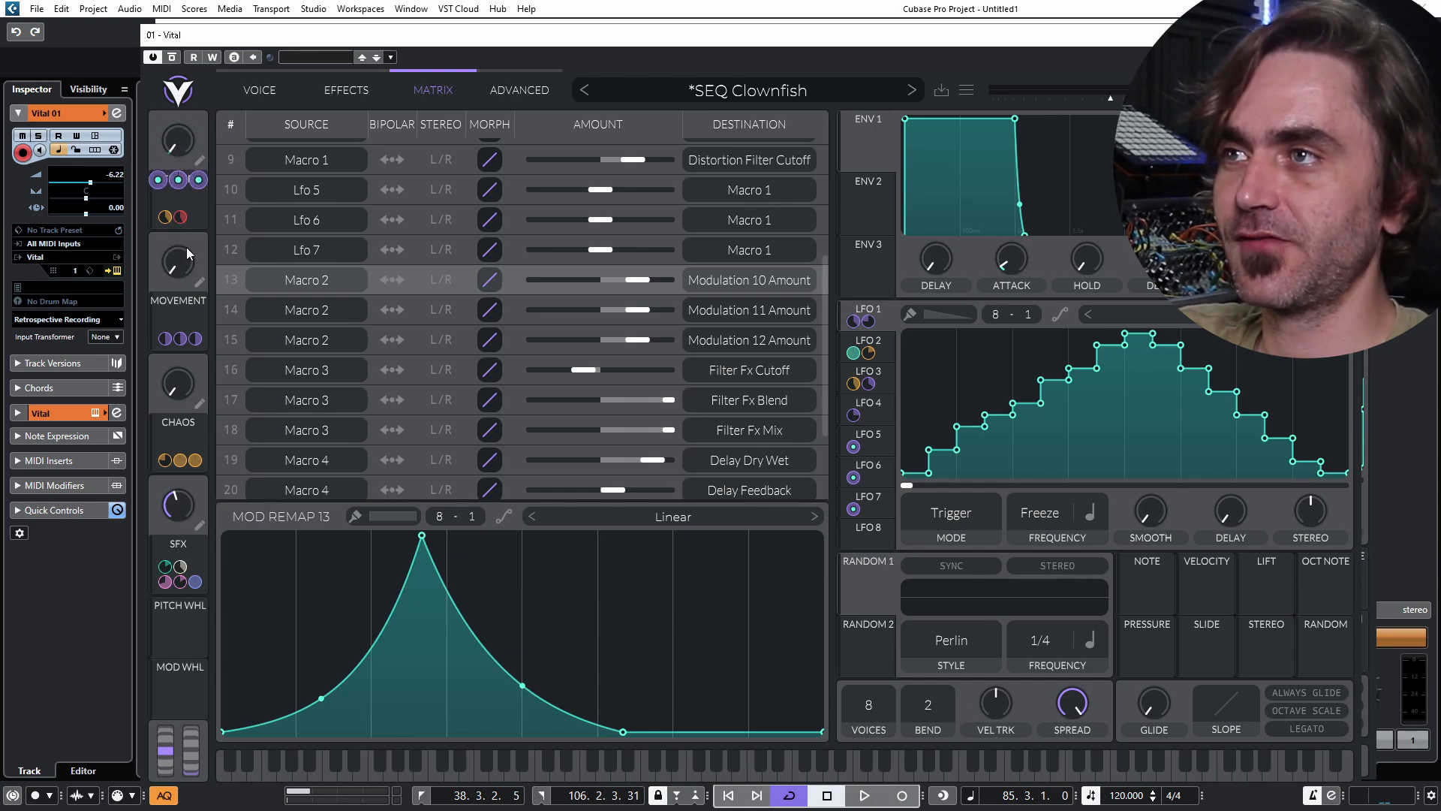
mouse_move(187, 248)
left_mouse_down()
mouse_move(182, 264)
mouse_move(184, 240)
left_mouse_up()
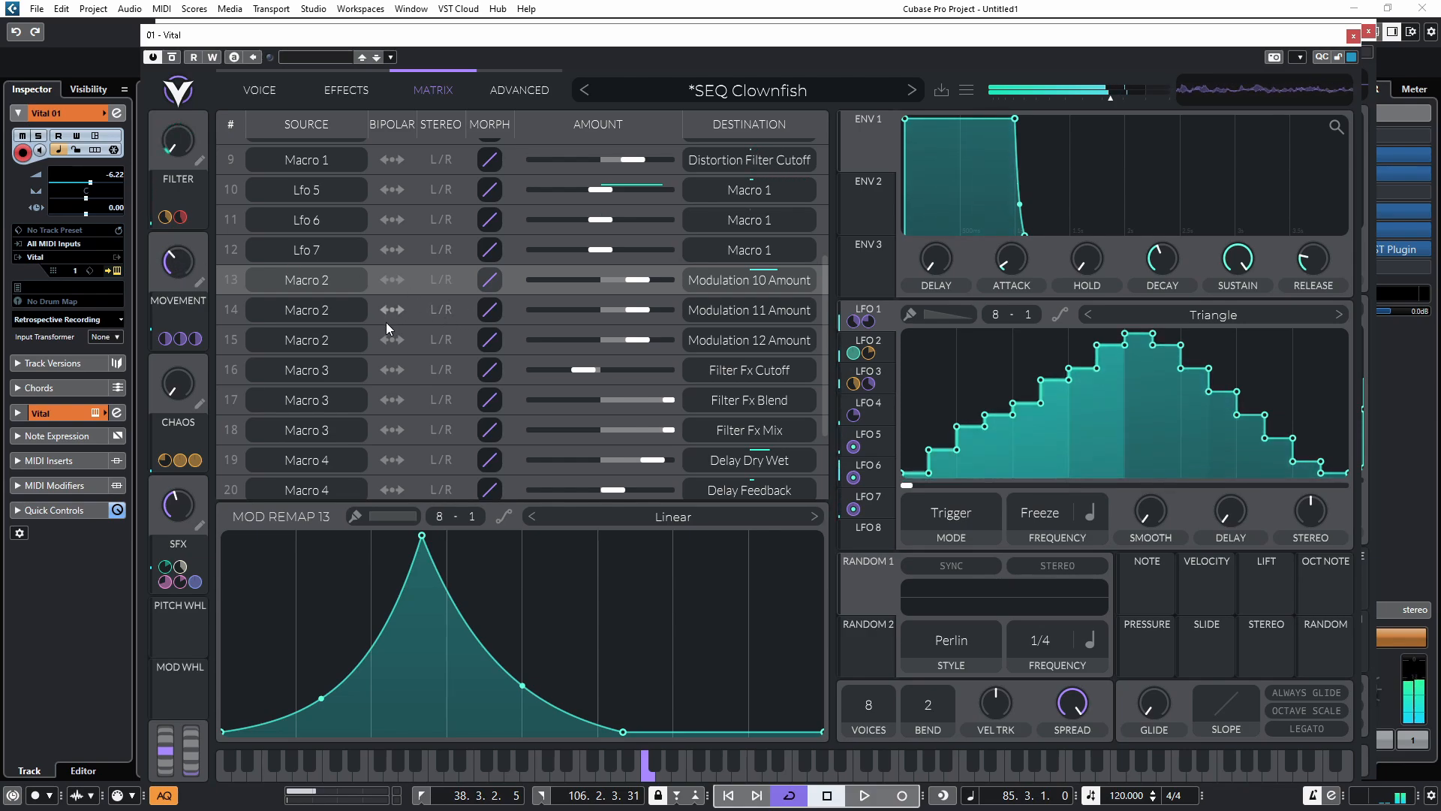
Inspect the Macro 2 remap for the Modulation 11 amount, raise MOVEMENT further, and compare the LFO 5 and LFO 6 shapes.
left_click(511, 314)
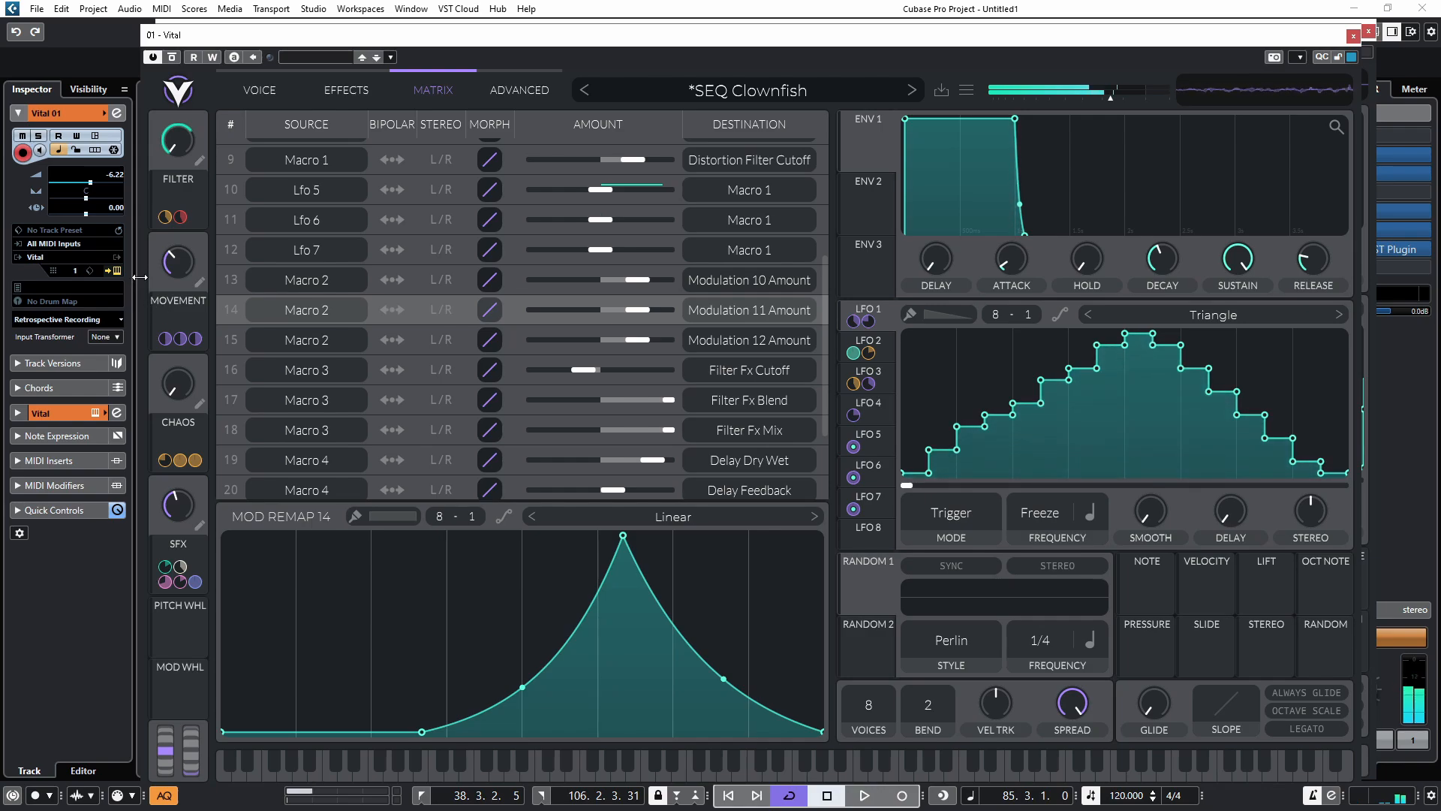
mouse_move(181, 258)
left_click_drag(182, 258, 209, 237)
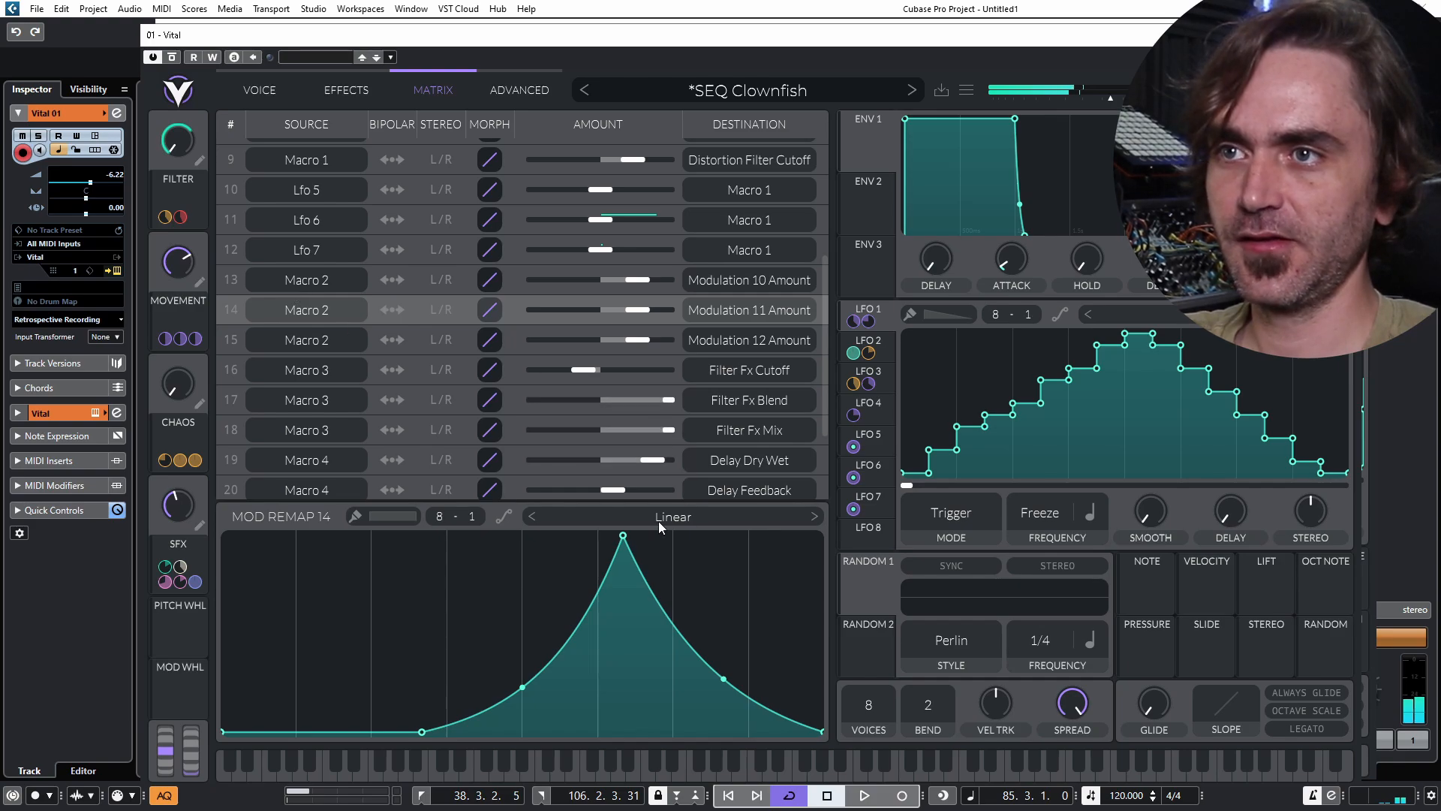
left_click(879, 441)
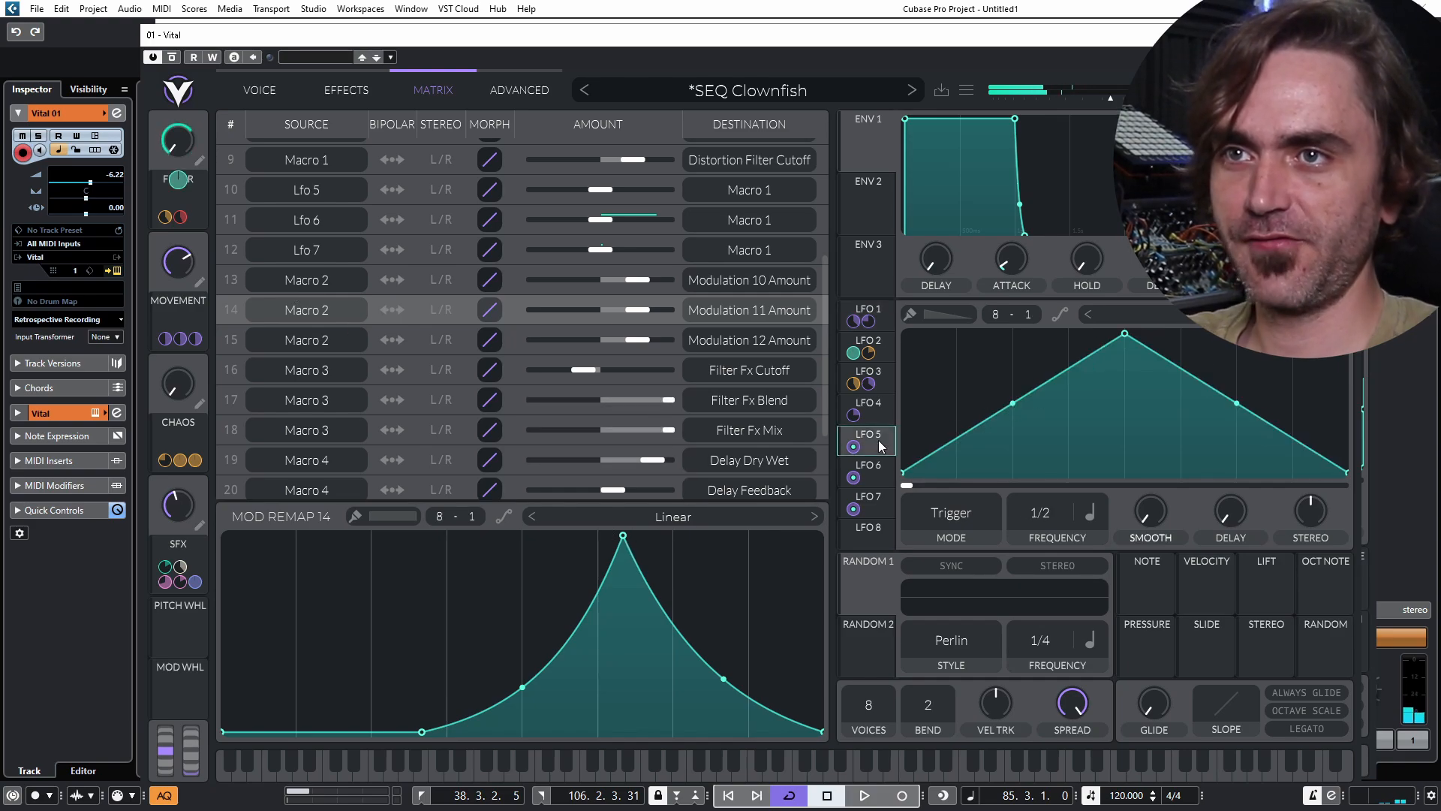
left_click(868, 470)
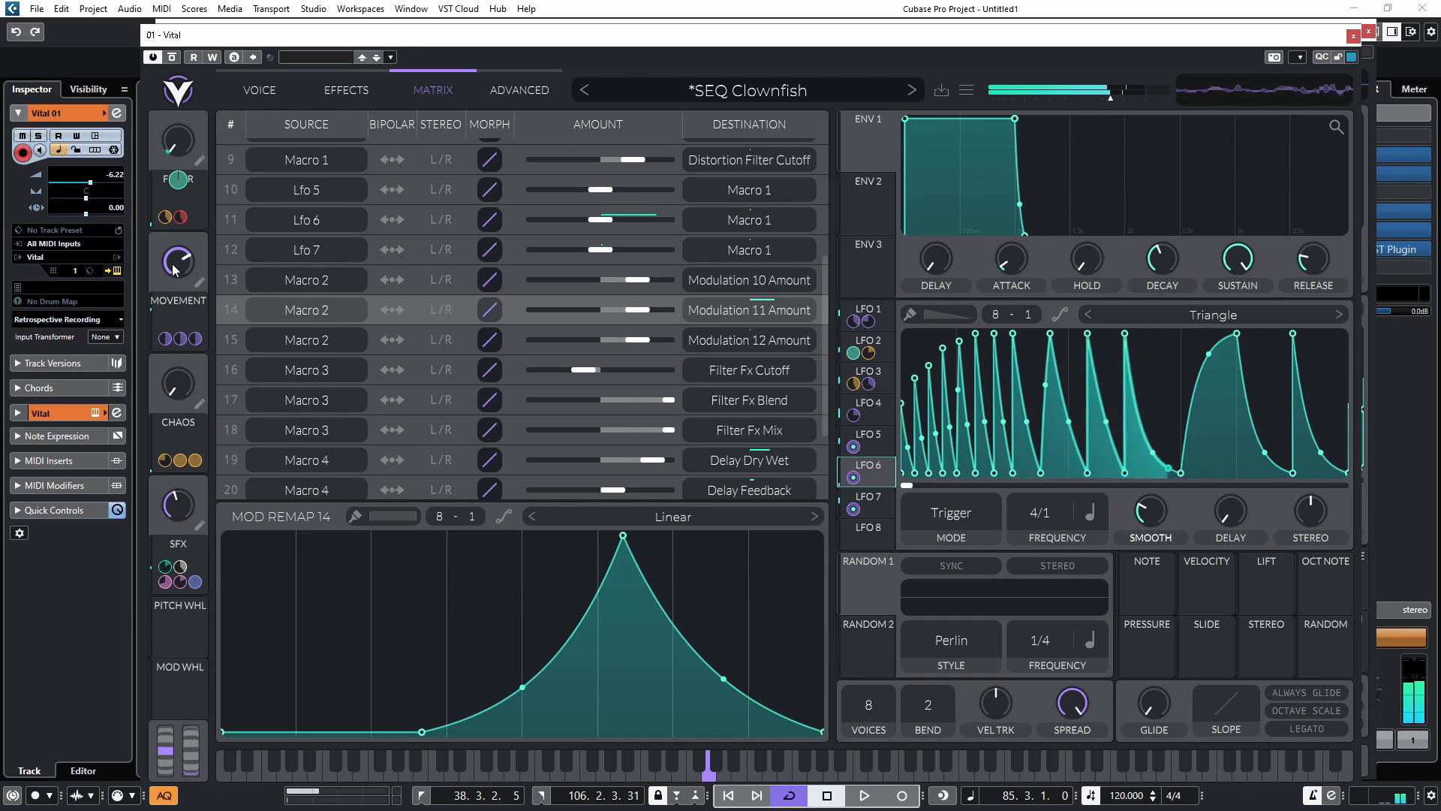
Sweep the MOVEMENT macro up to 1.000 while examining the LFO 7 shape and the Macro 2 remap for the Modulation 12 amount.
mouse_move(164, 274)
left_click_drag(164, 275, 190, 256)
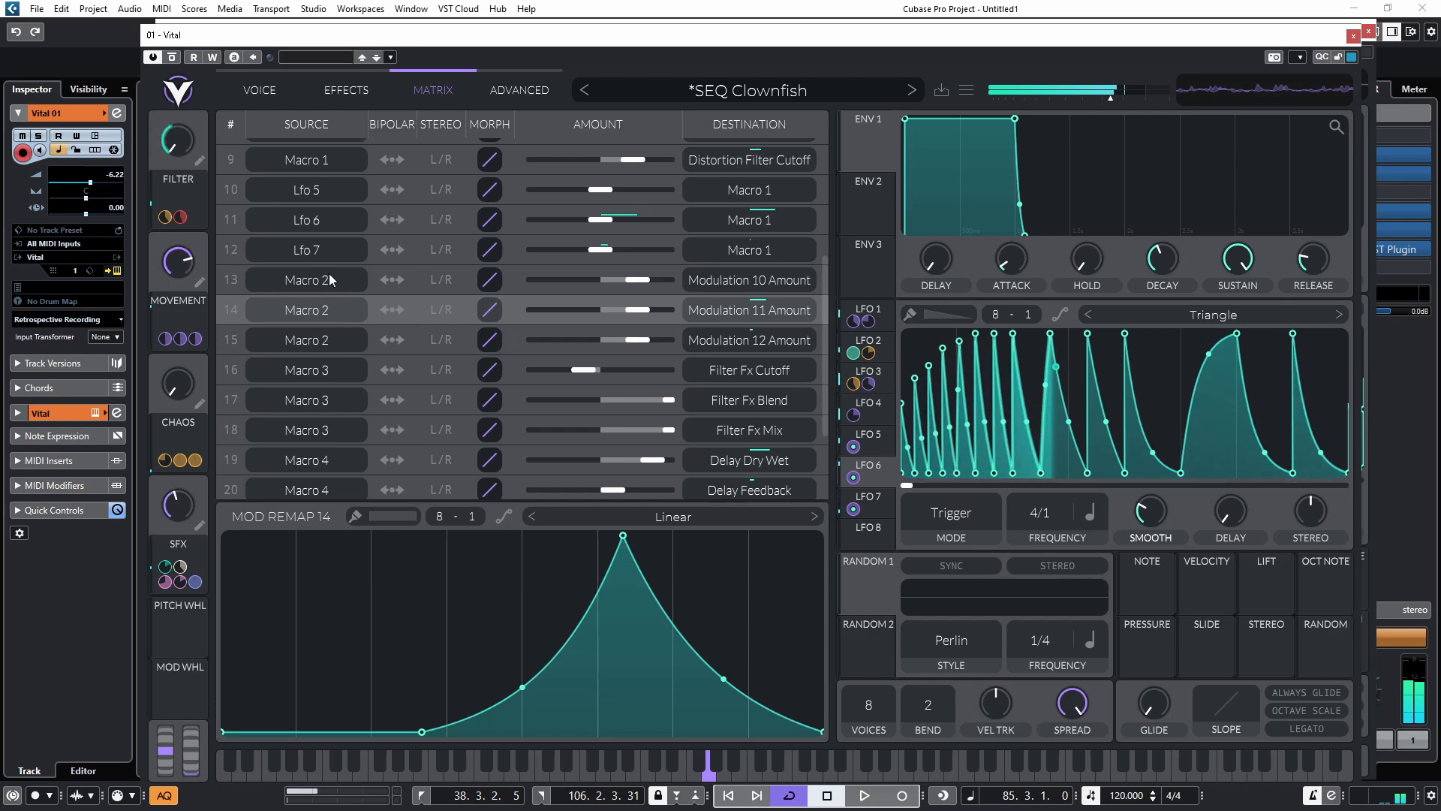
left_click(877, 504)
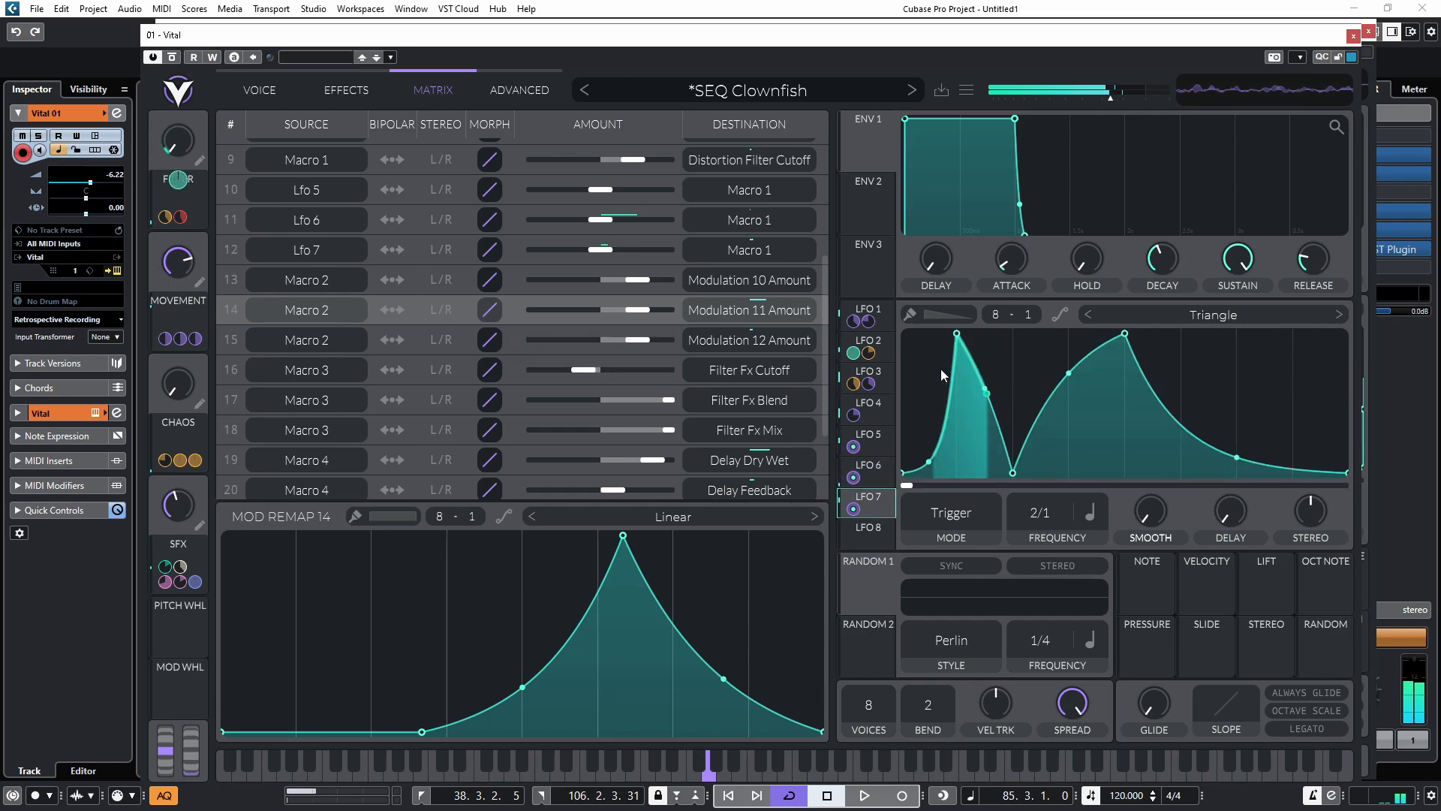
left_click_drag(182, 260, 190, 236)
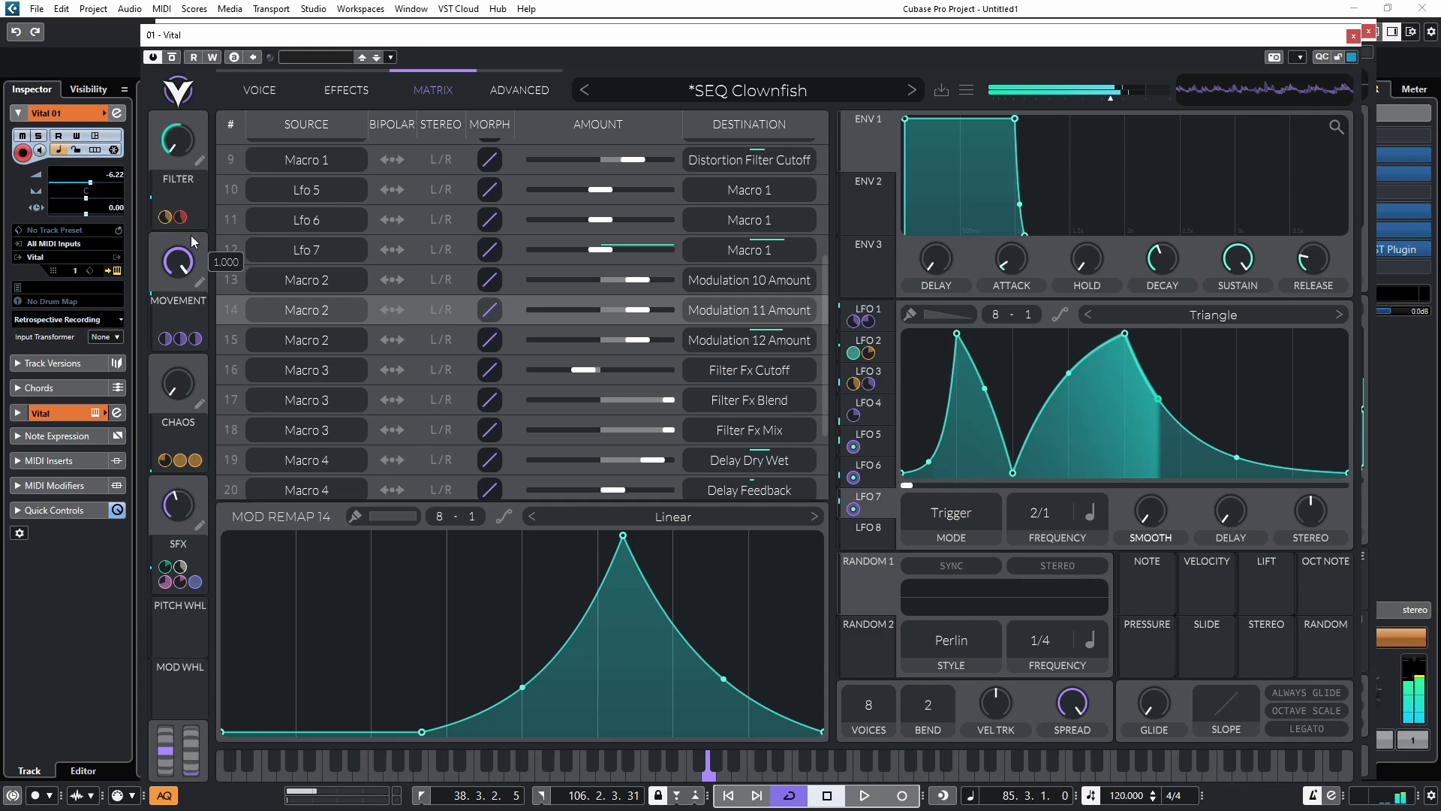
left_click(511, 336)
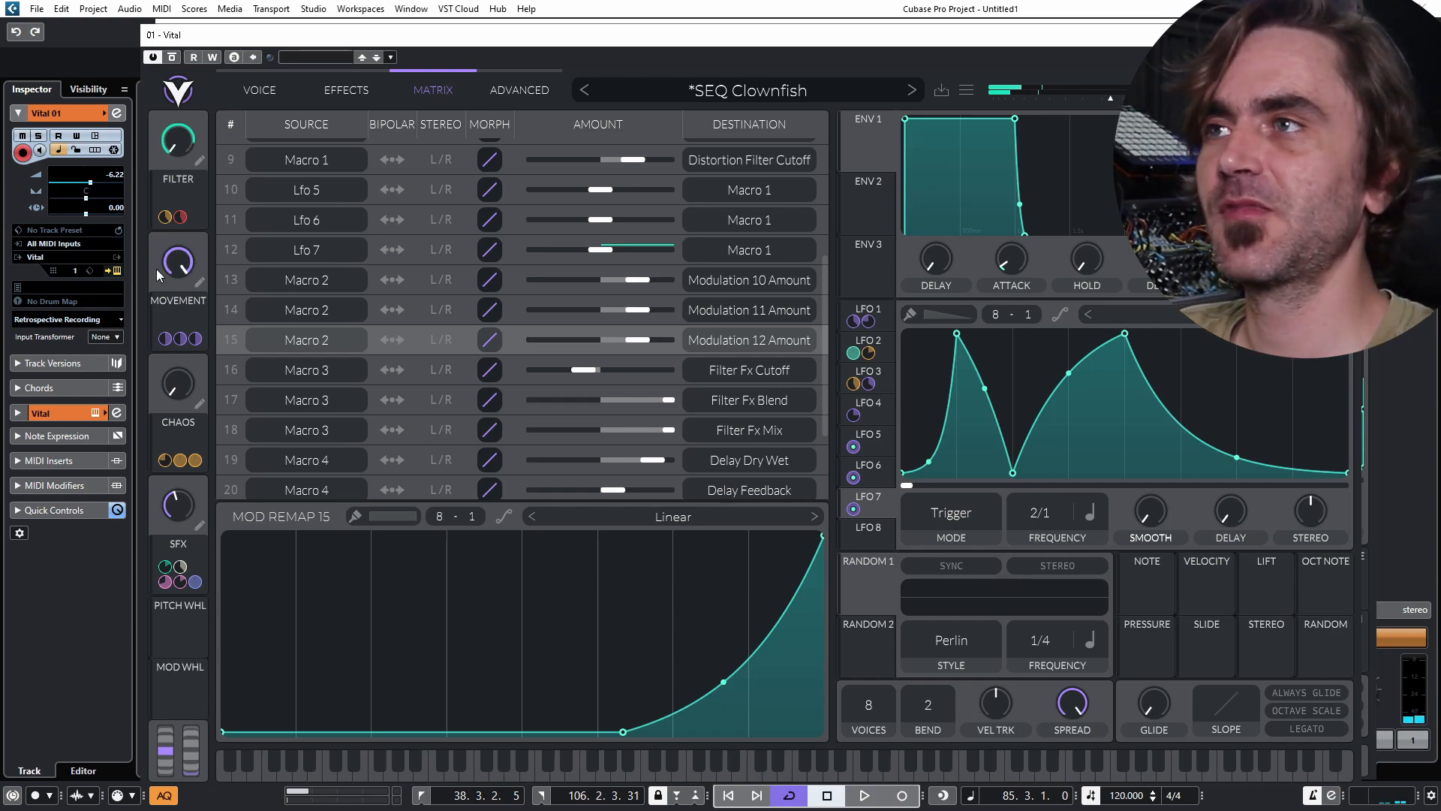
Switch to the Vital 02 instance with the Init Preset and rename Macro 2 as MOVEMENT and Macro 1 as FILTER.
left_click(116, 270)
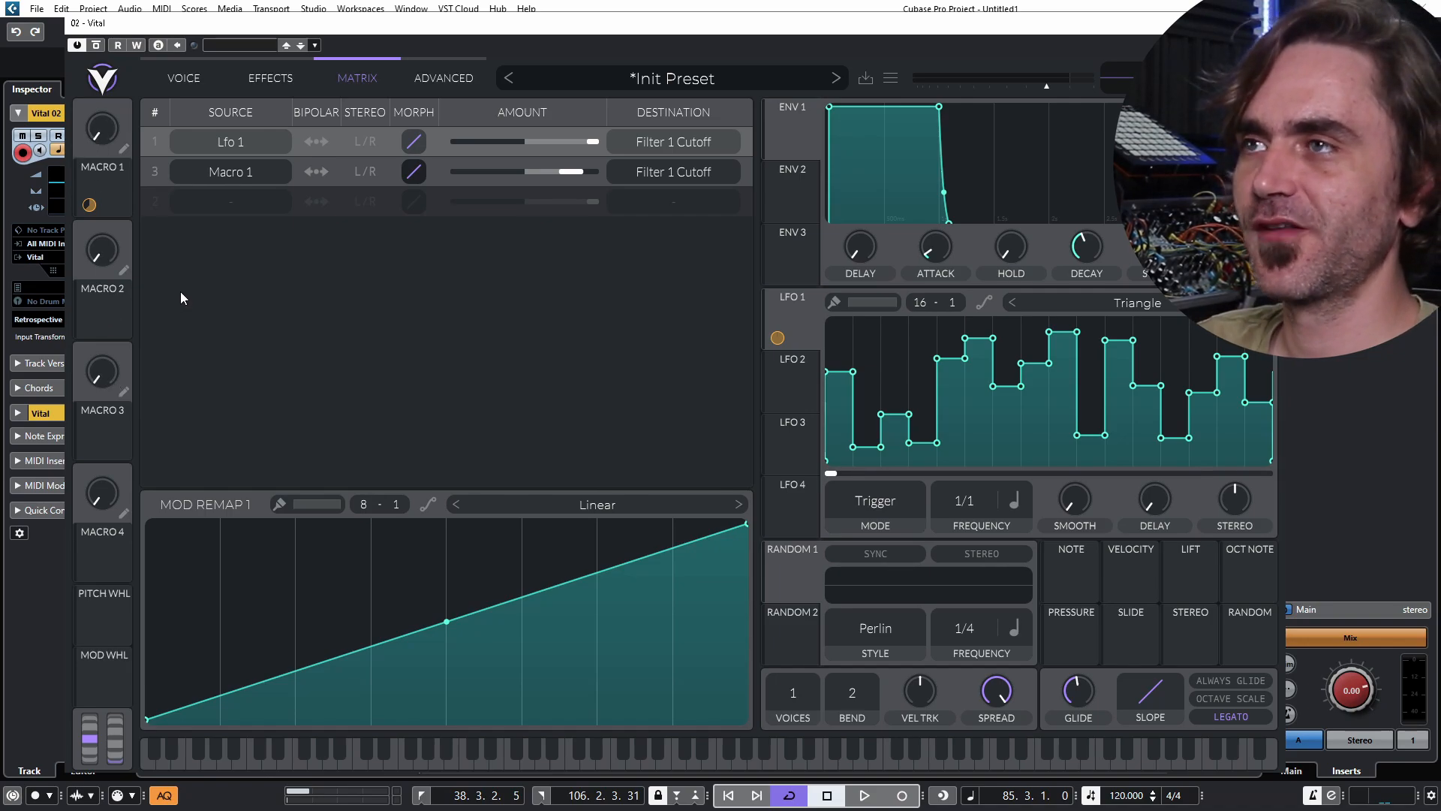
left_click_drag(101, 134, 101, 103)
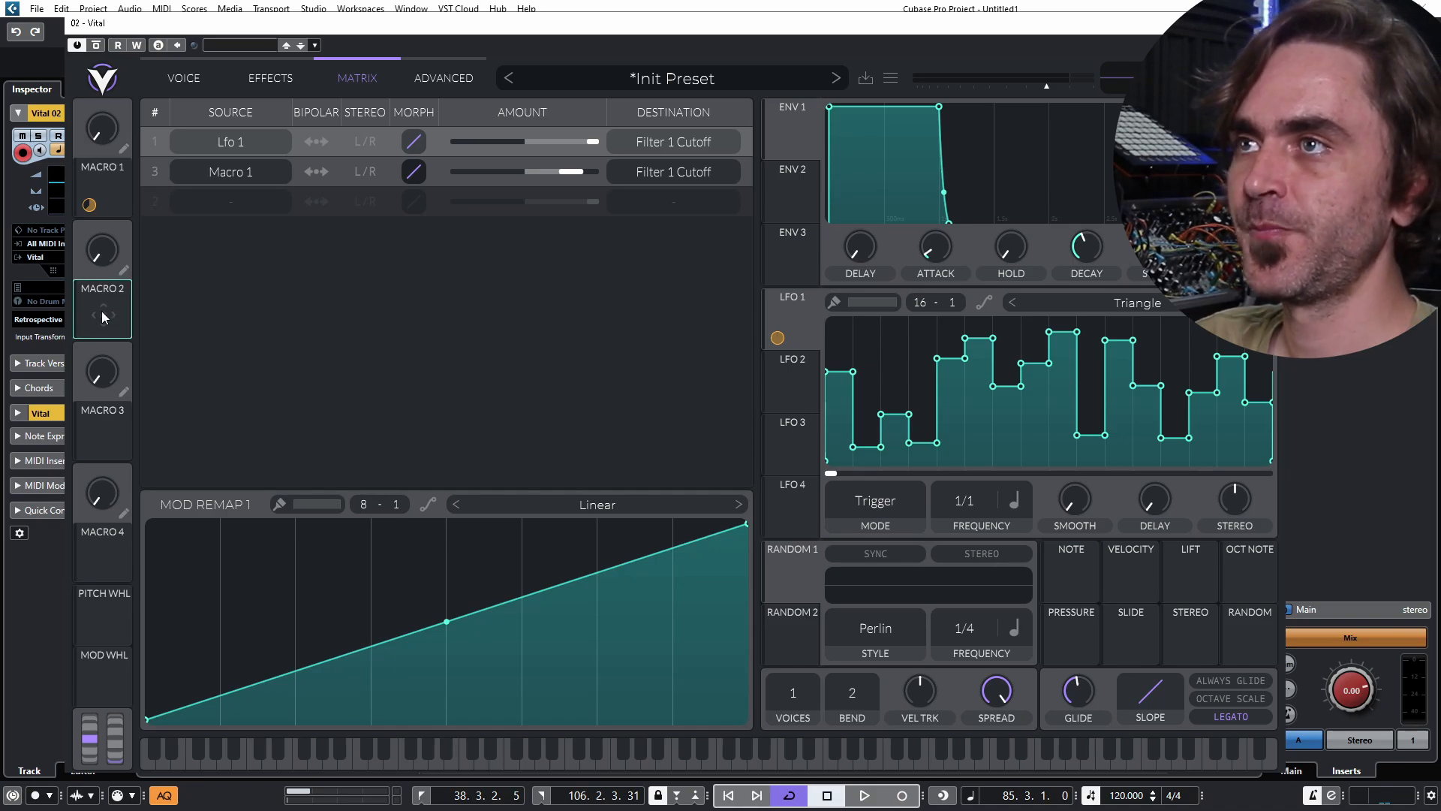
left_click(124, 272)
type("MOVEMENT")
key("Return")
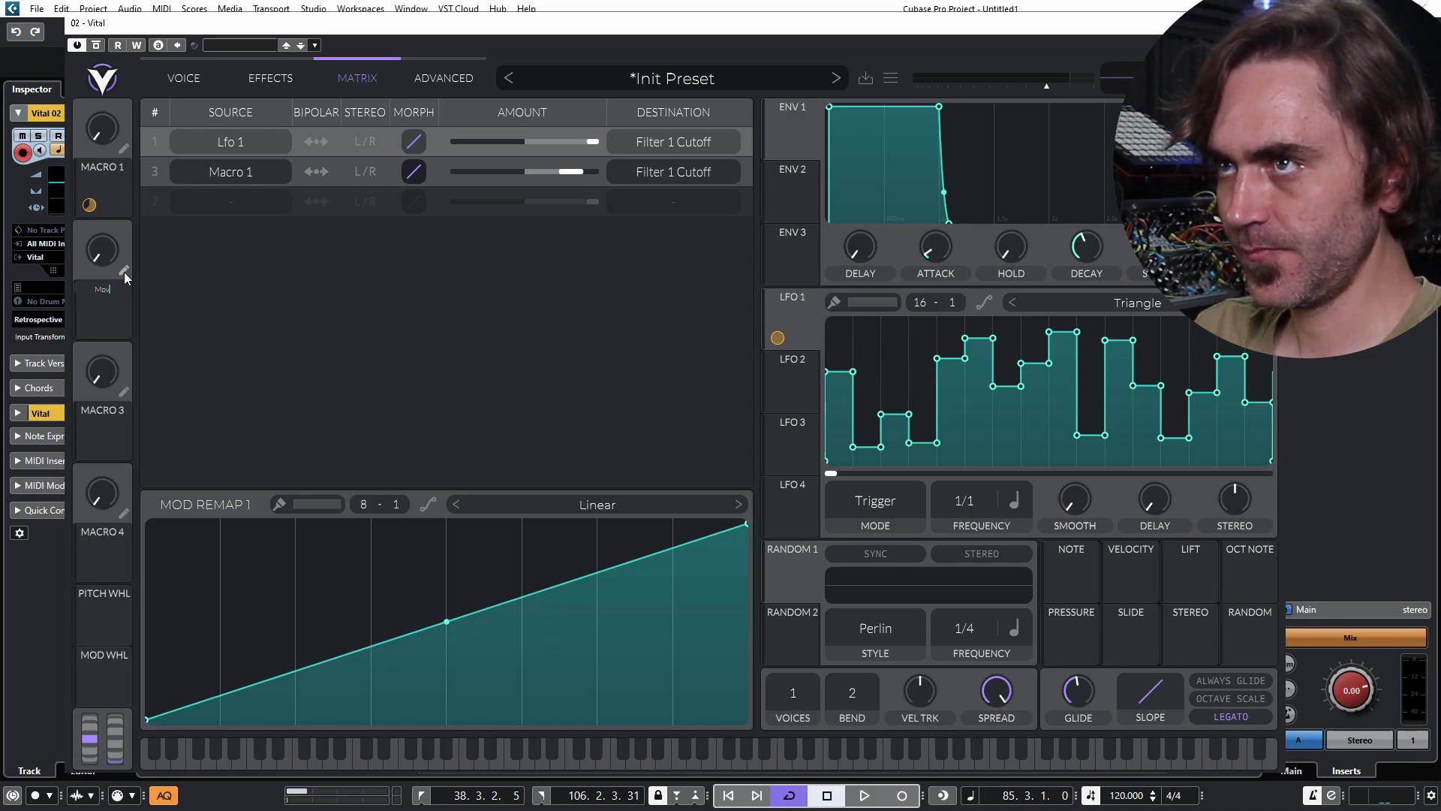
left_click(122, 153)
type("Fil")
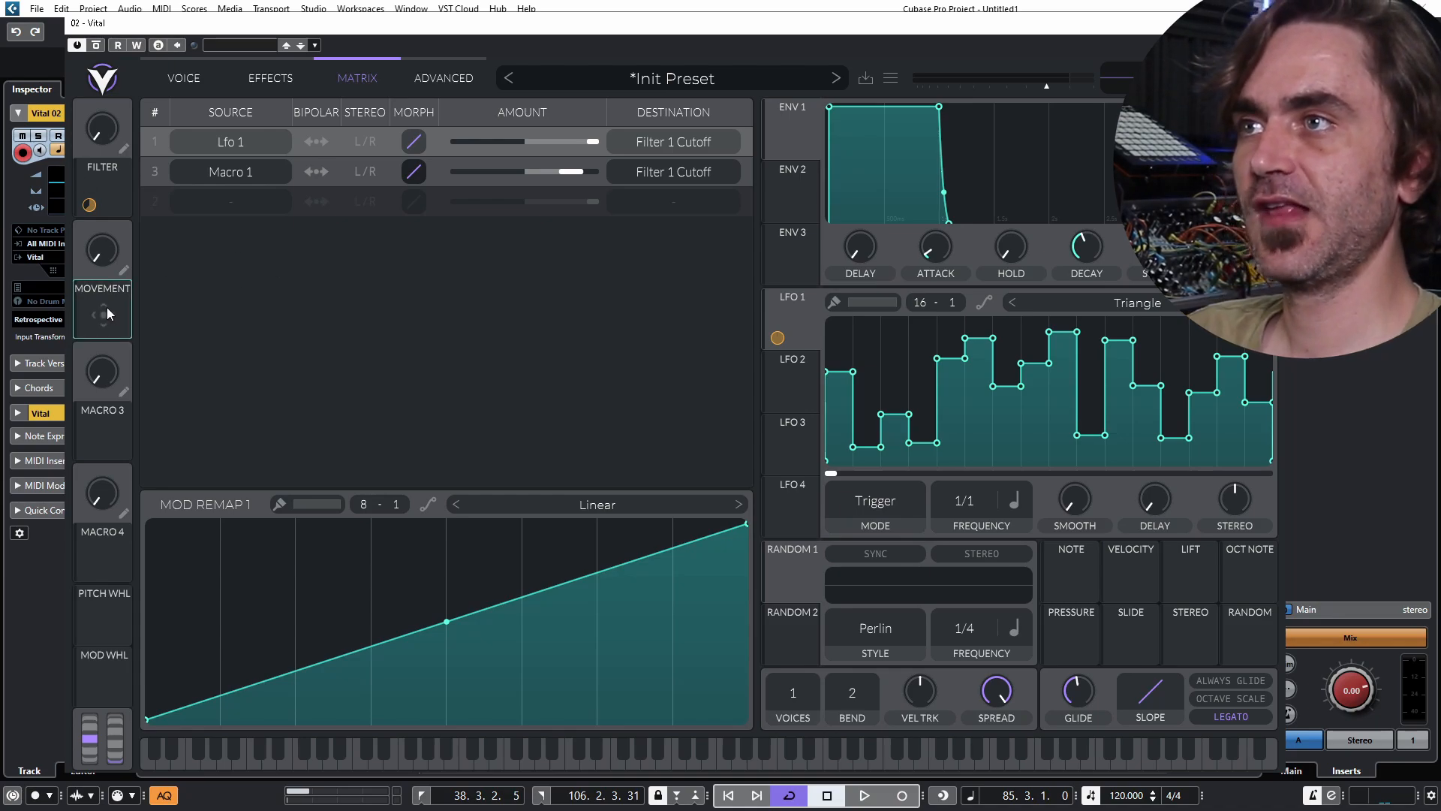
Route the MOVEMENT macro to the amount of the LFO 1 to Filter 1 Cutoff modulation and sweep the macro to test it.
left_click_drag(106, 313, 548, 171)
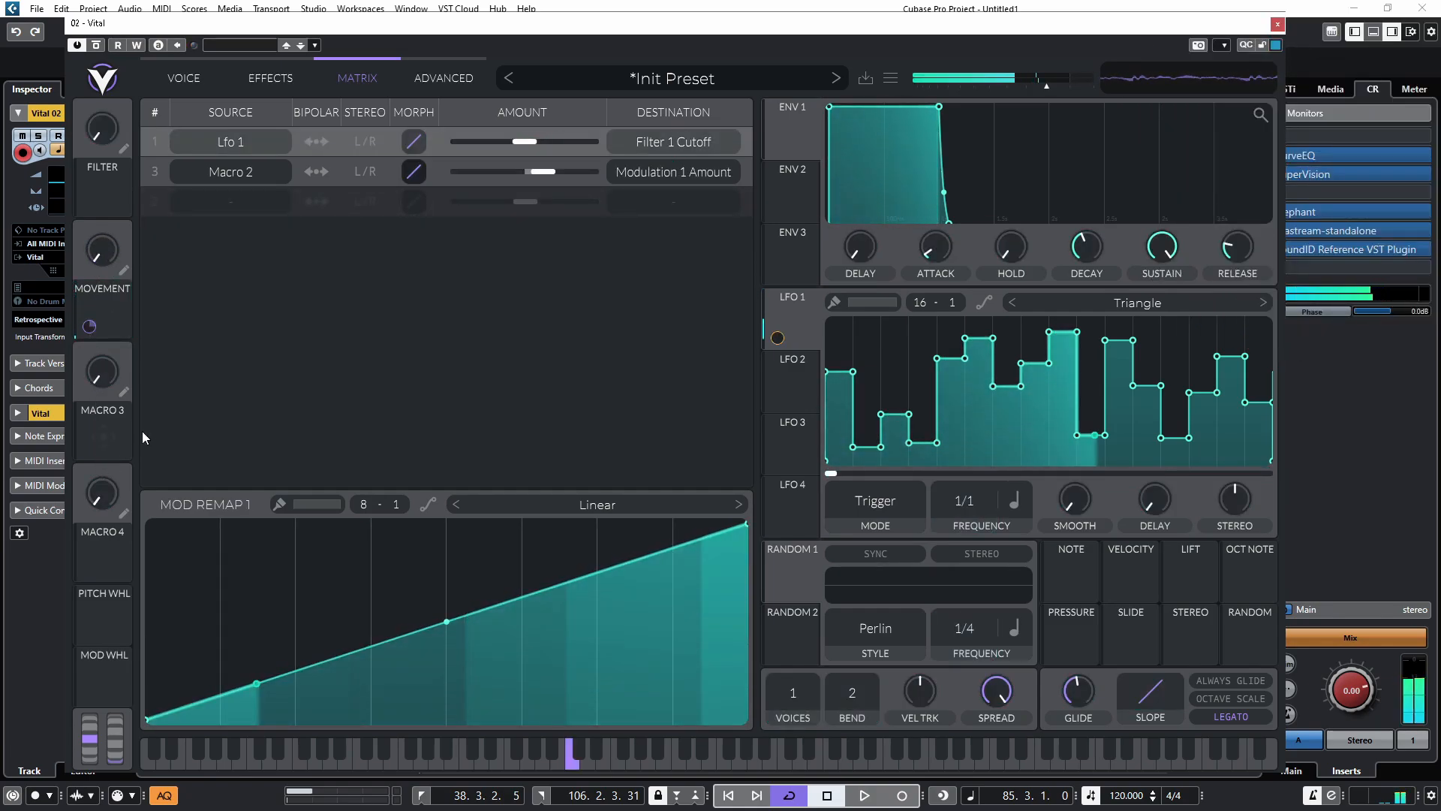
left_click_drag(102, 257, 136, 327)
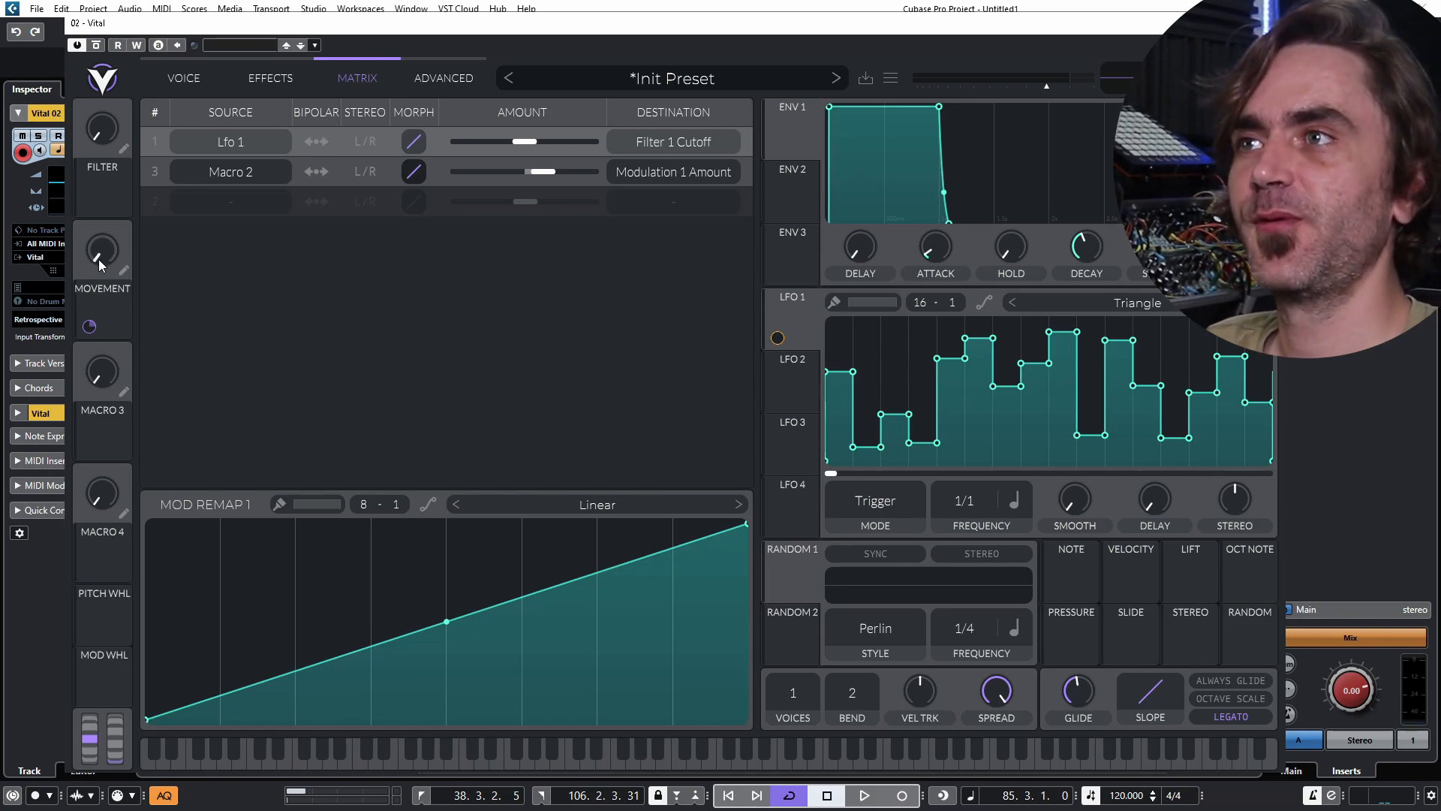
mouse_move(98, 259)
left_click_drag(99, 258, 93, 386)
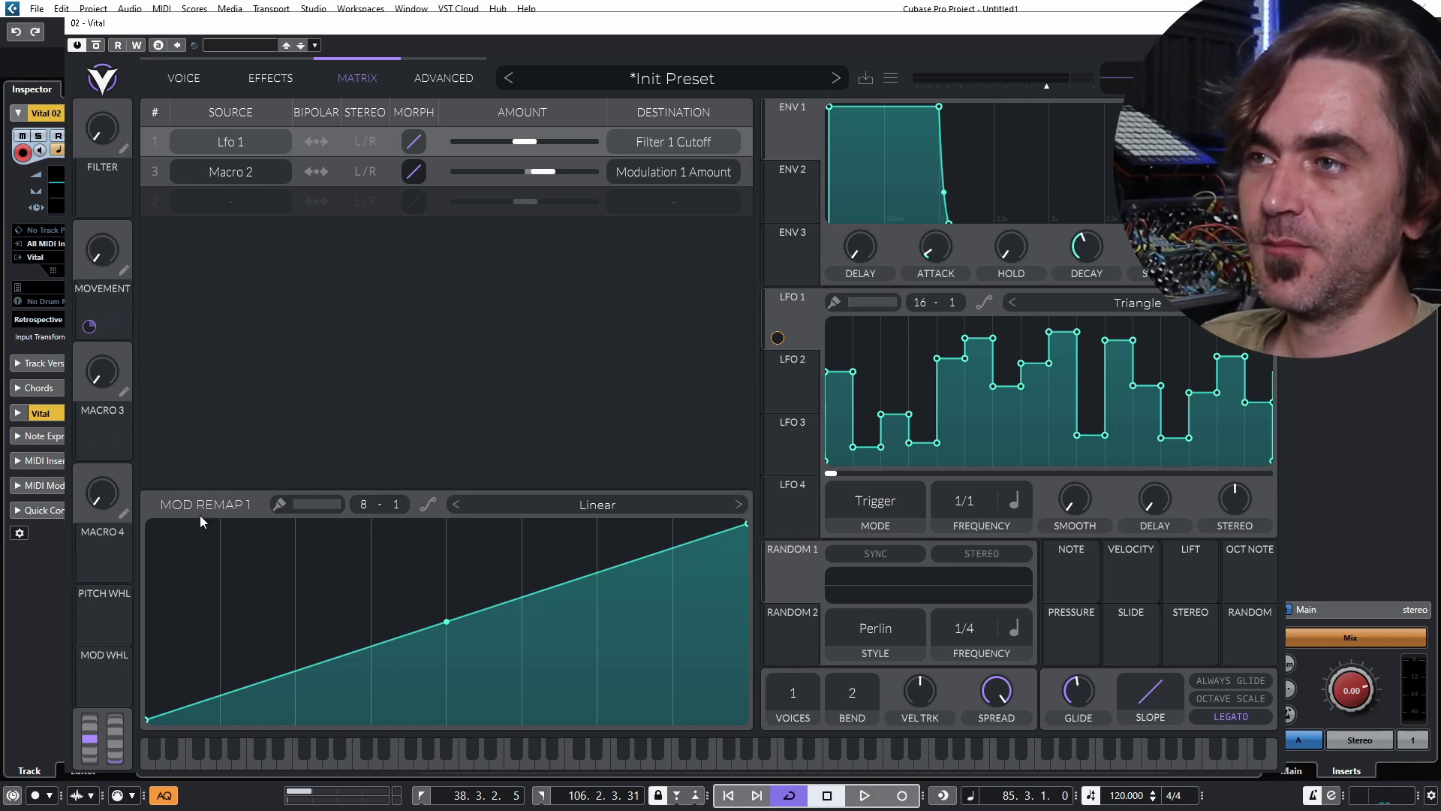
Paint Mod Remap 1 as a full-height block in the second of four grid divisions, zero elsewhere, and raise MOVEMENT to about 0.320.
mouse_move(205, 600)
left_mouse_down("ctrl")
mouse_move(205, 748)
mouse_move(272, 749)
mouse_move(324, 656)
mouse_move(339, 483)
mouse_move(416, 451)
left_mouse_up("ctrl")
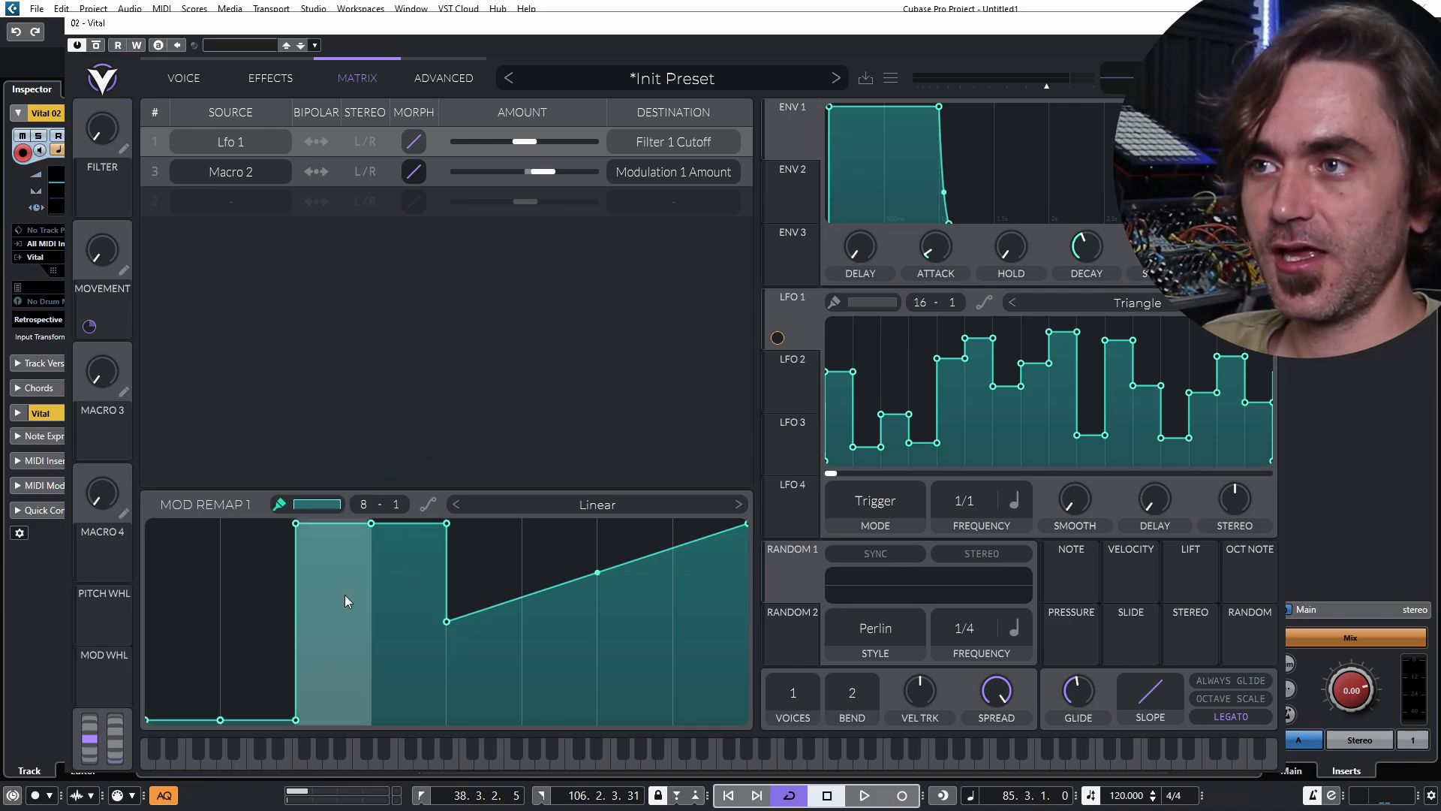
left_click_drag(465, 653, 788, 754, "ctrl")
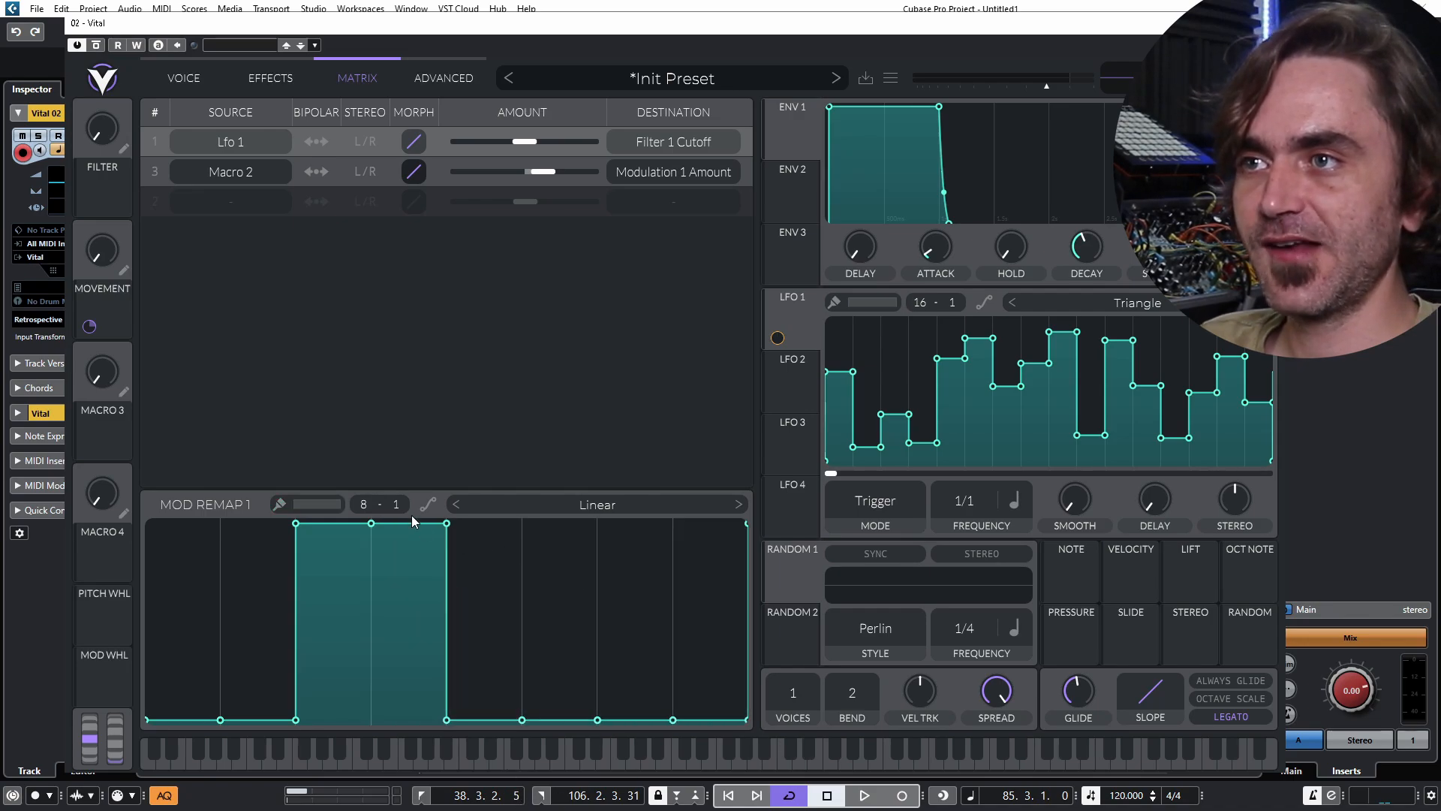
scroll(364, 511, "down", 4)
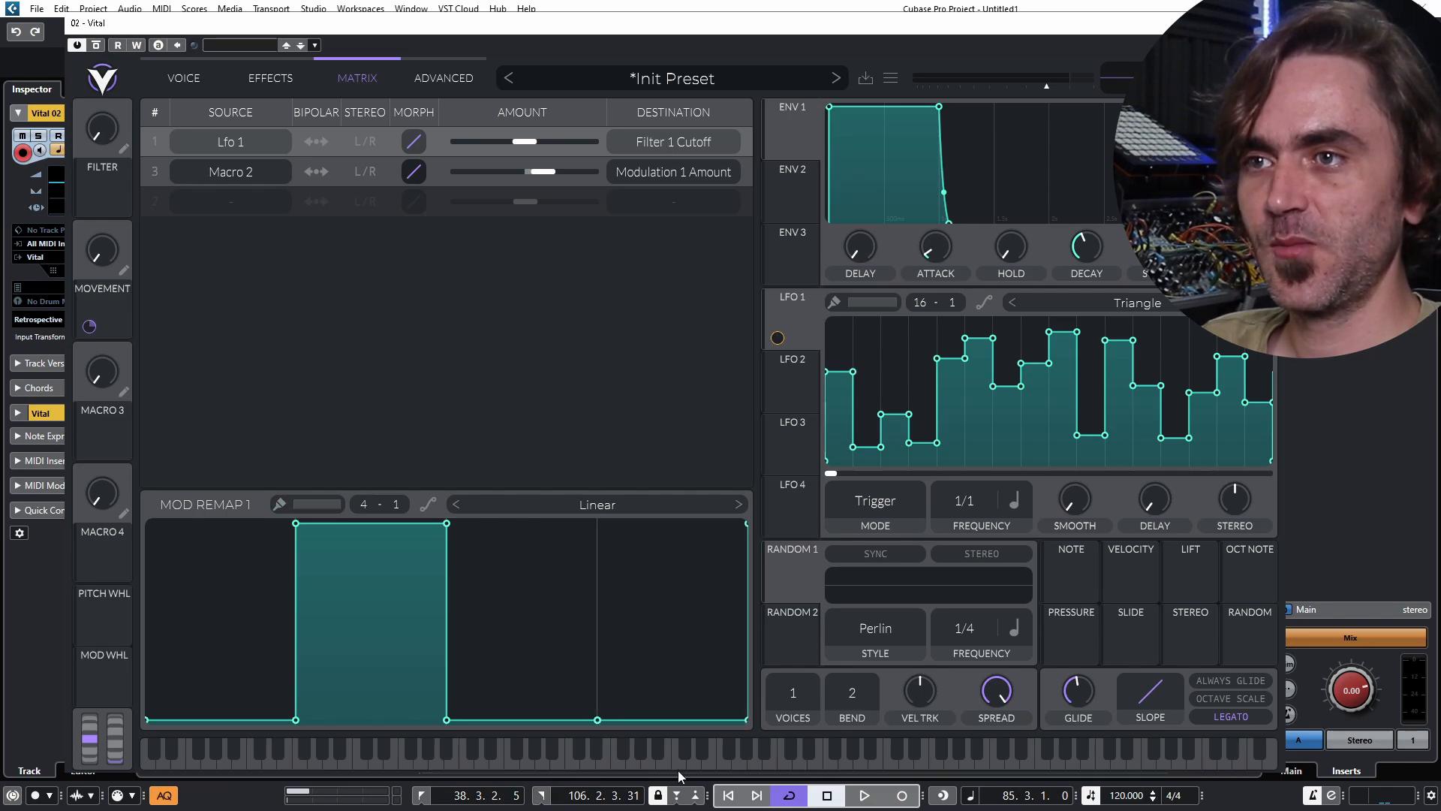
mouse_move(106, 261)
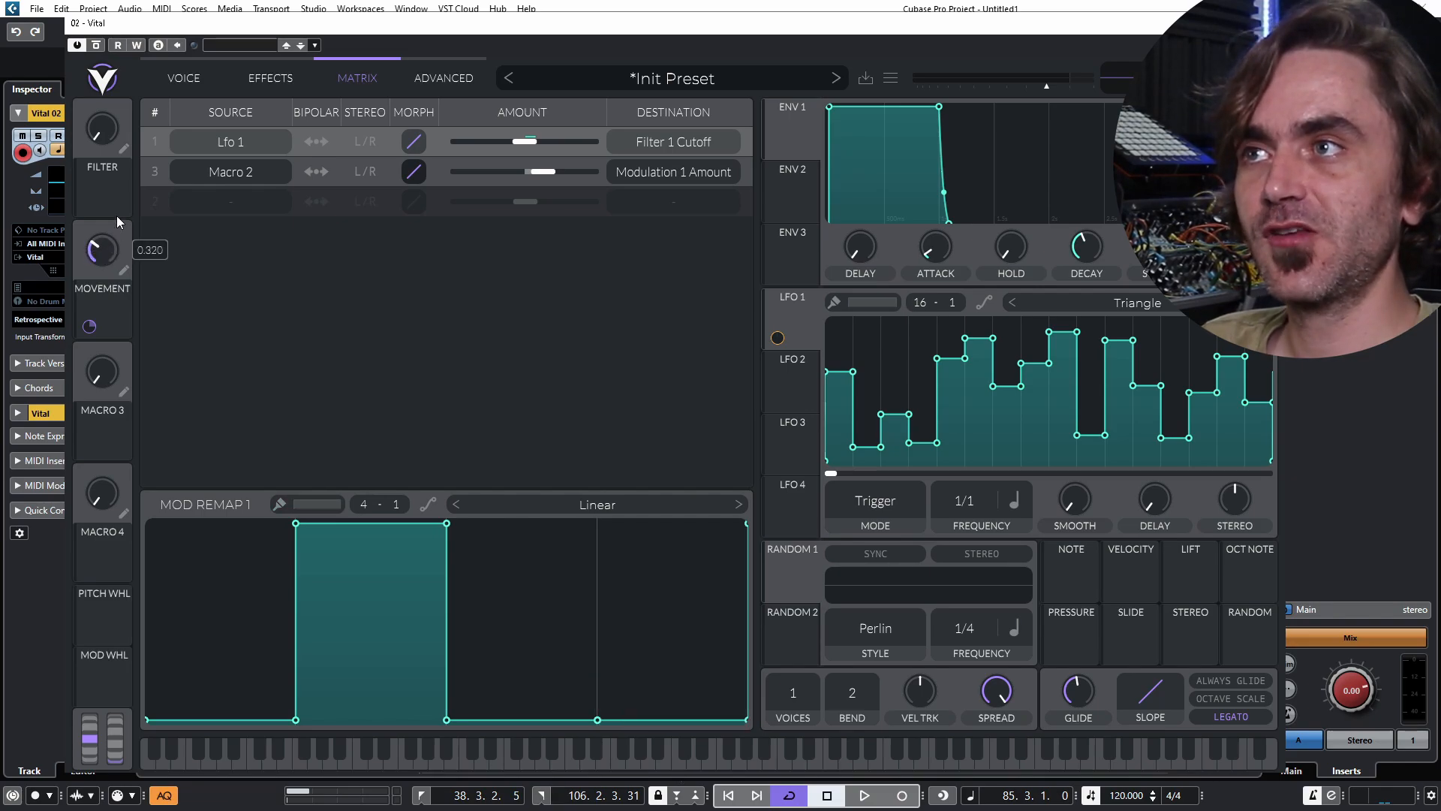
left_click_drag(114, 220, 114, 226)
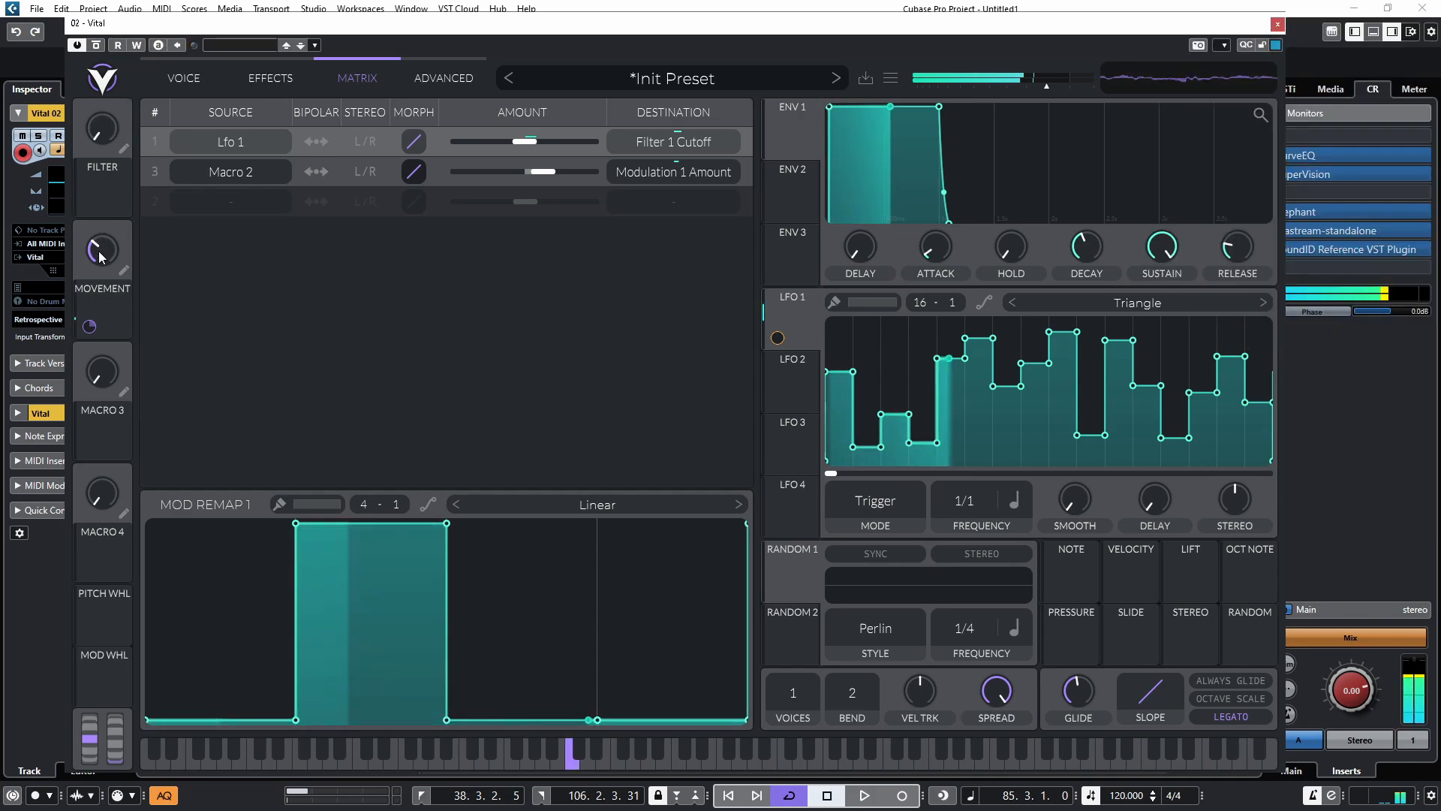
Raise the MOVEMENT macro's amount on Modulation 1 to 1.020 and sweep MOVEMENT to 0.780 to test it.
mouse_move(108, 258)
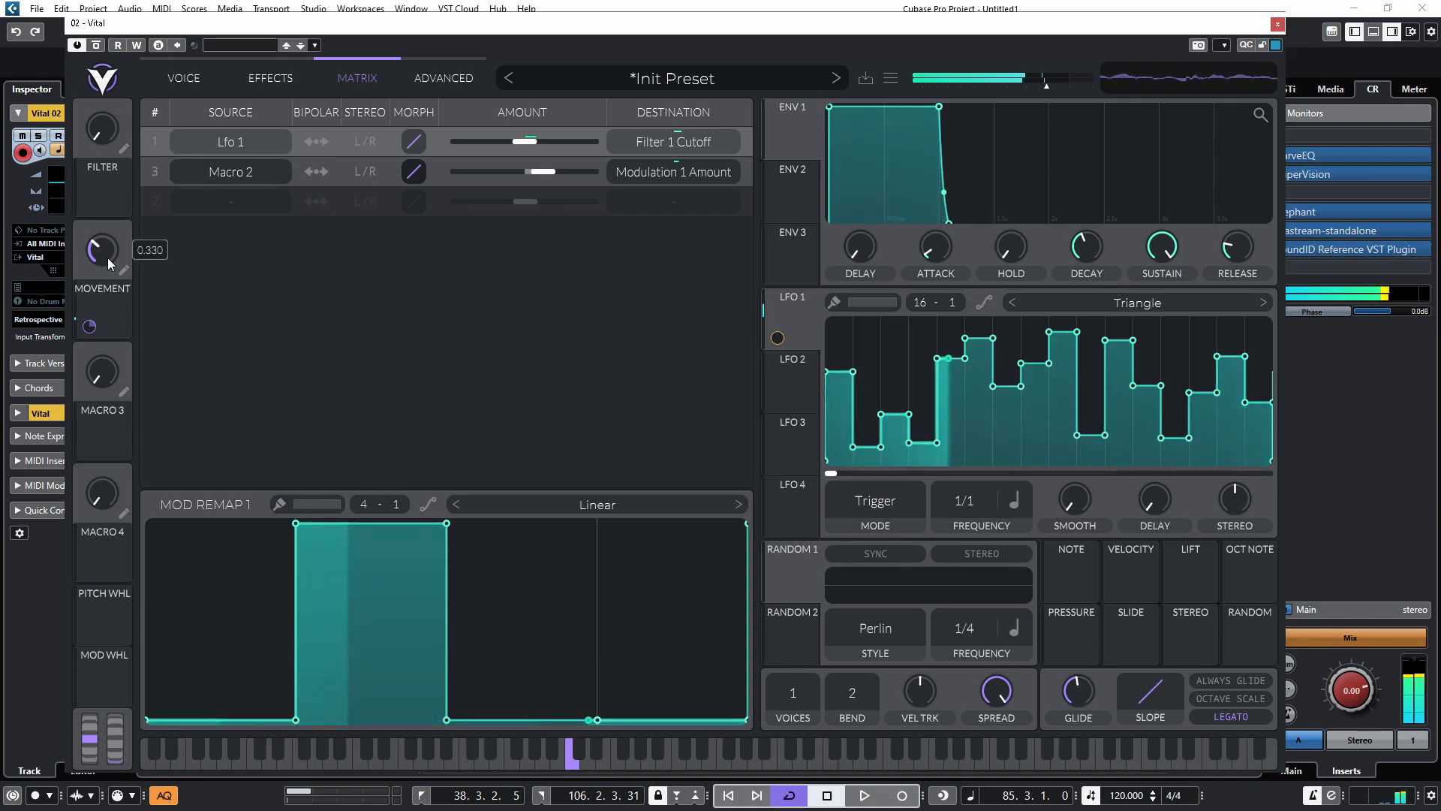
left_click_drag(108, 258, 125, 250)
mouse_move(90, 327)
left_mouse_down()
mouse_move(93, 267)
mouse_move(88, 350)
left_mouse_up()
left_click_drag(99, 253, 103, 195)
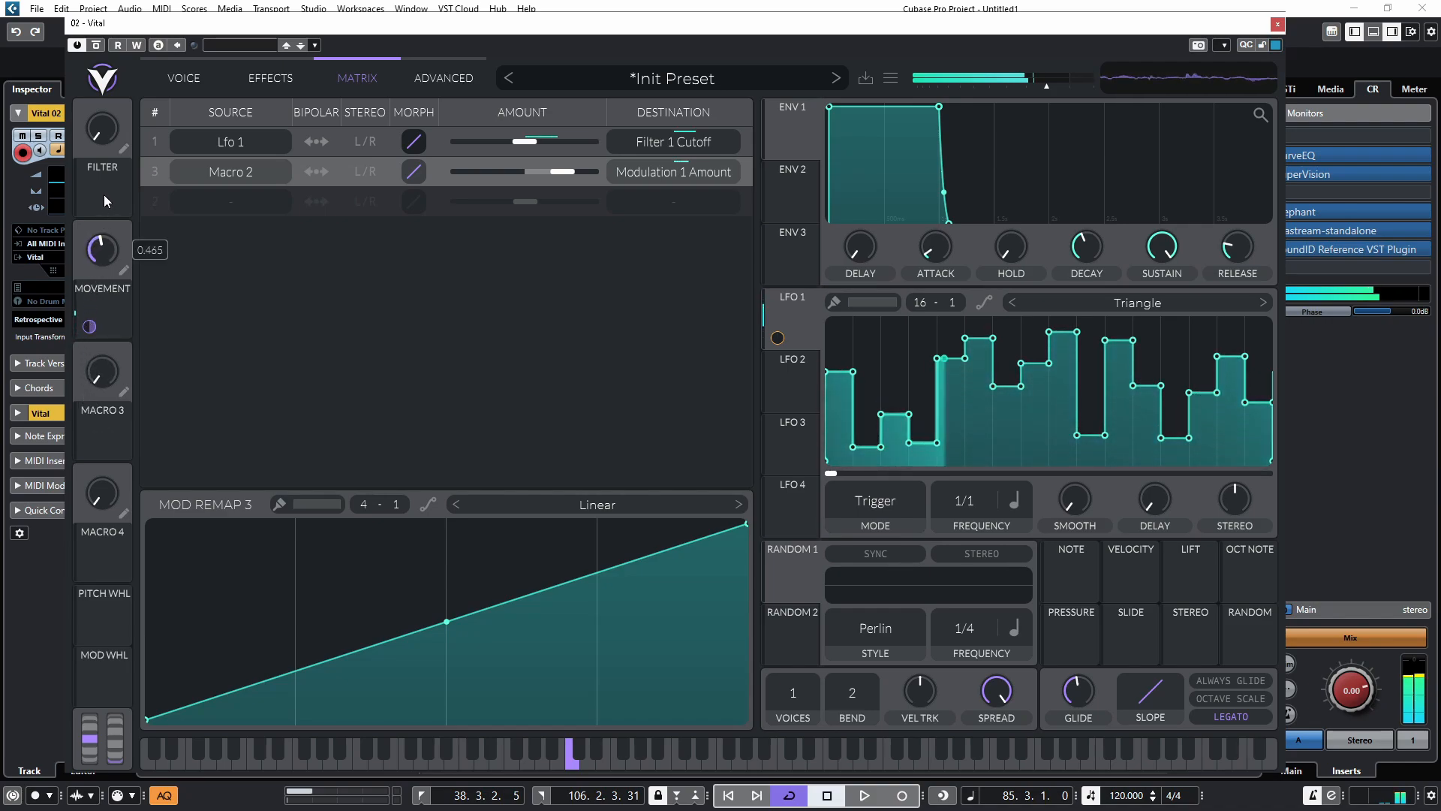
left_click_drag(111, 251, 116, 201)
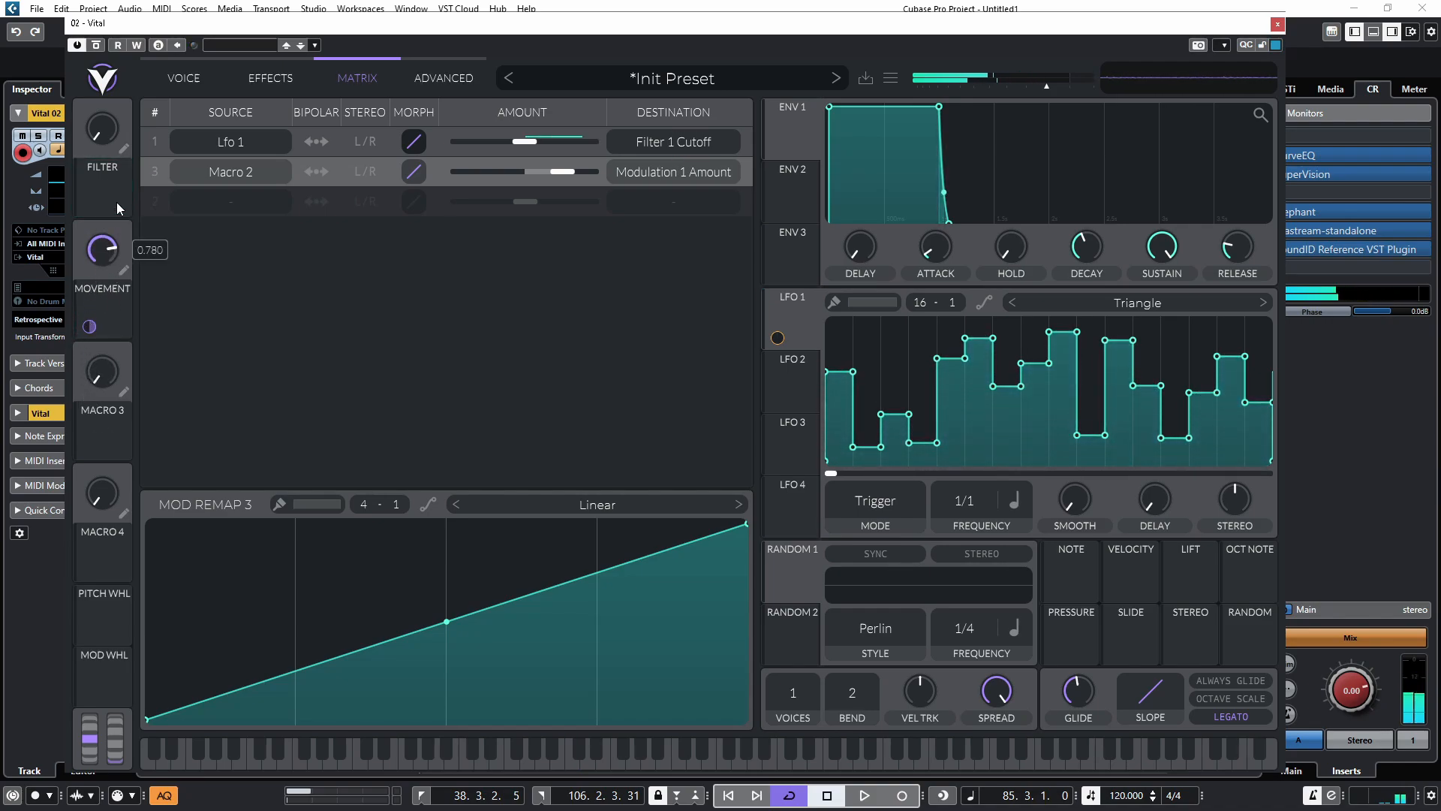
left_click(107, 302)
mouse_move(524, 162)
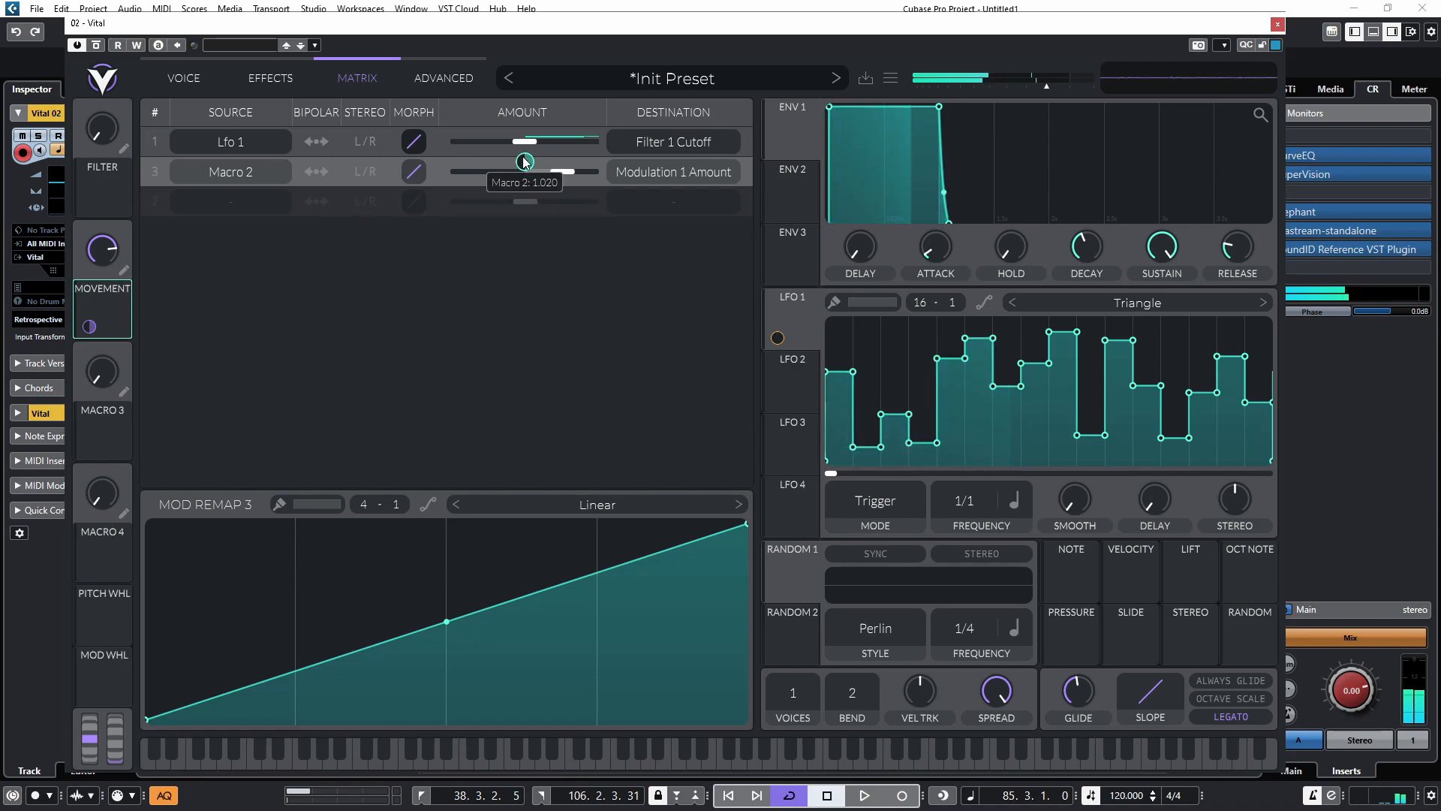
Reset Mod Remap 1 of the LFO 1 to Filter 1 Cutoff modulation to the Saw Up shape.
left_click(436, 143)
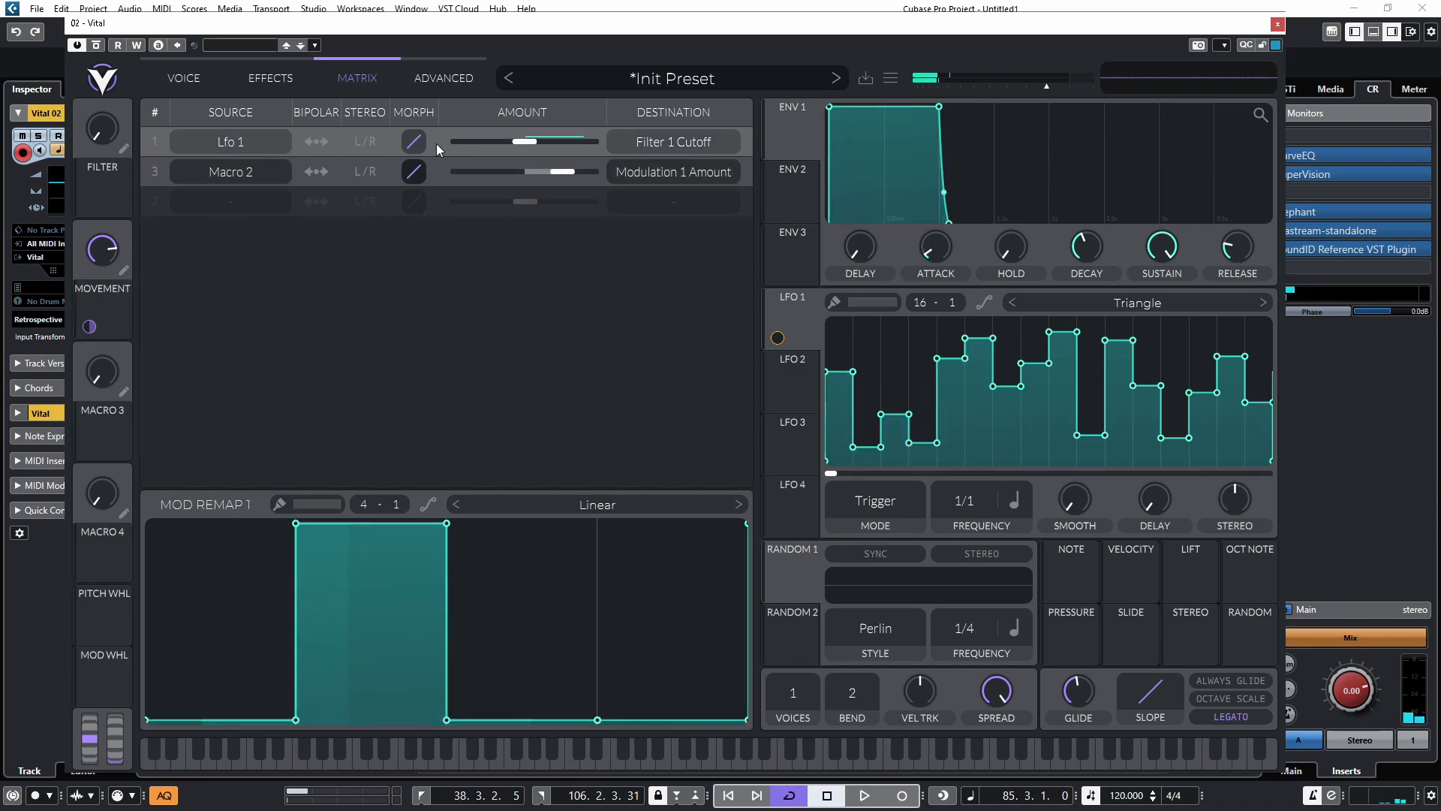
left_click(619, 504)
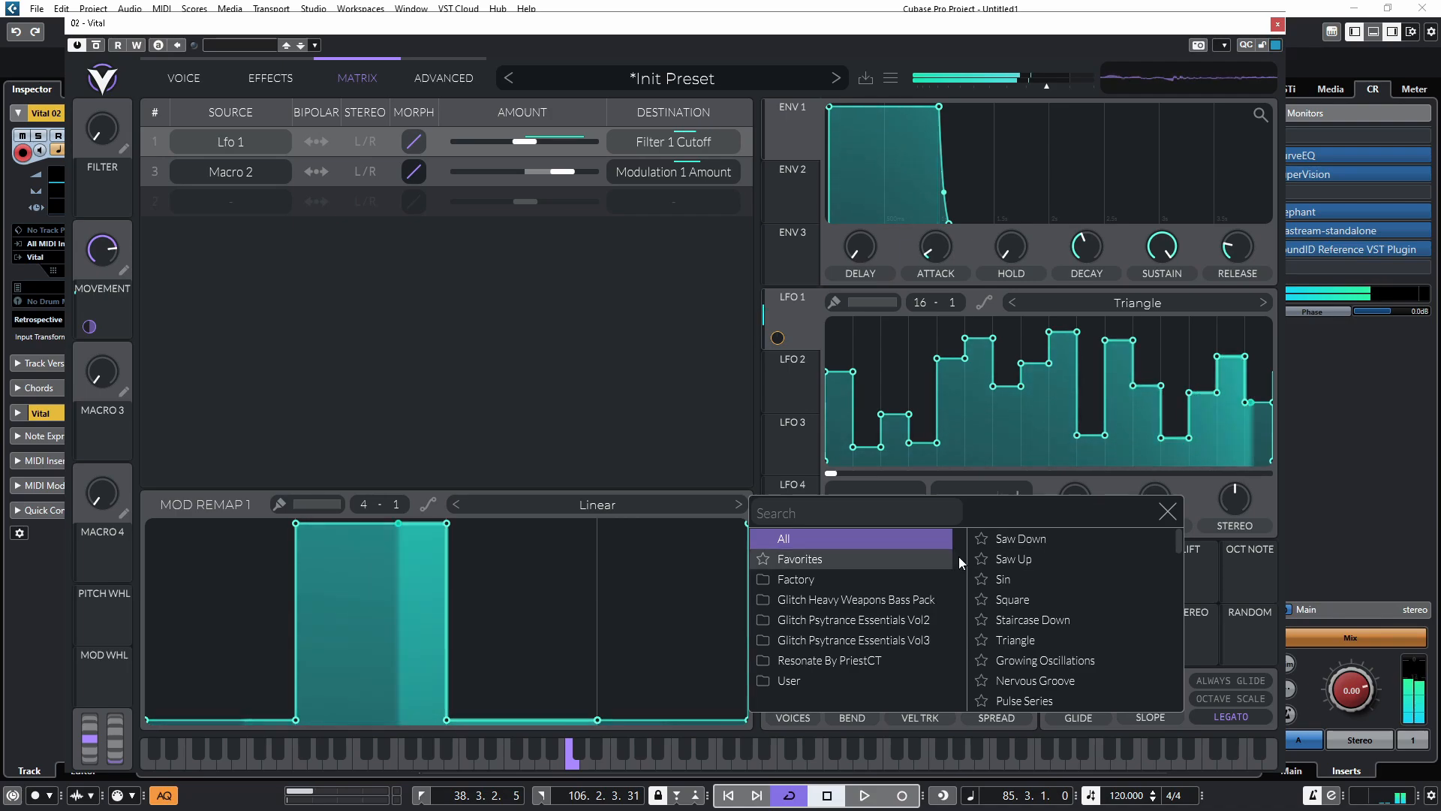
left_click(1025, 560)
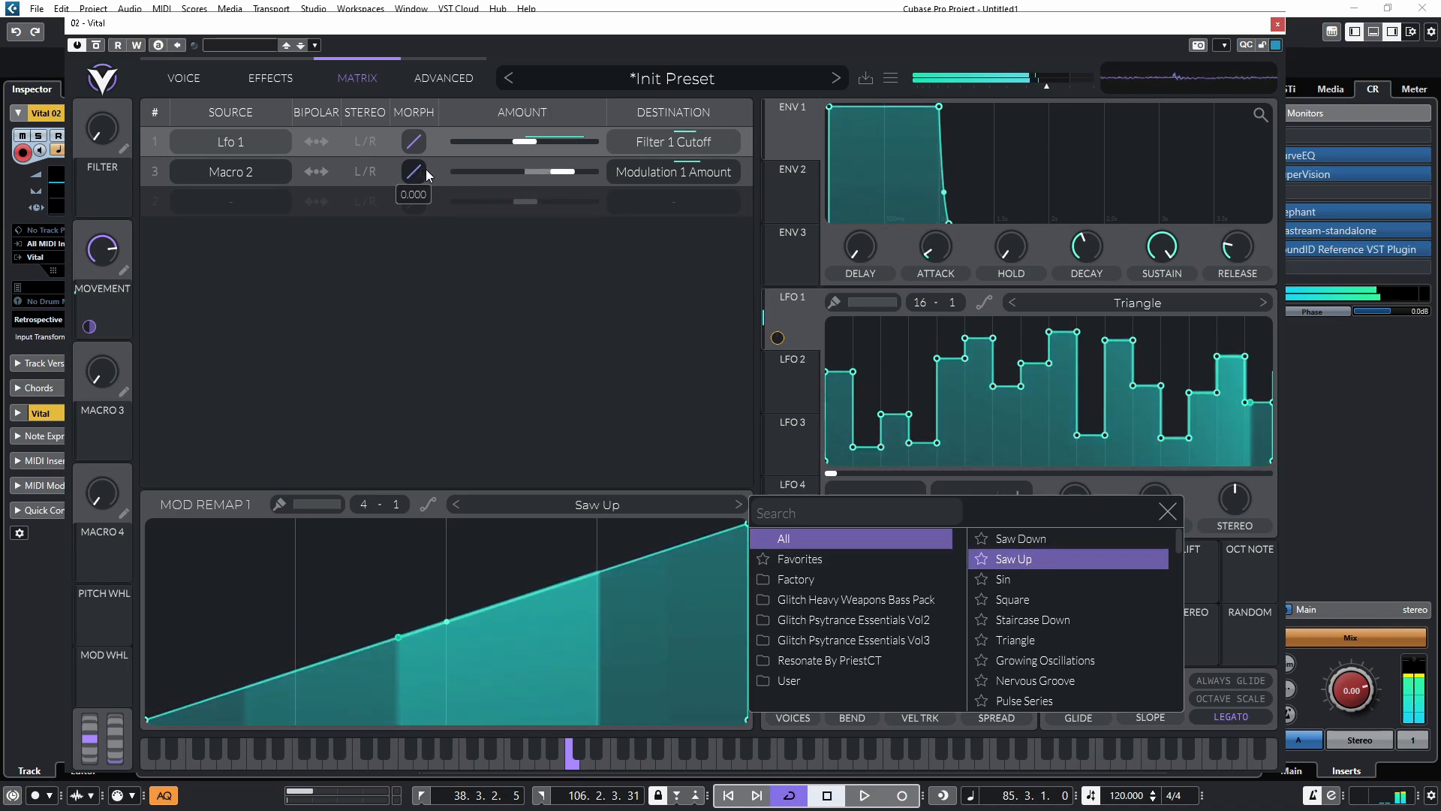
Paint Mod Remap 3 full height in only the second of four grid divisions, and sweep MOVEMENT up and back to zero.
left_click(446, 167)
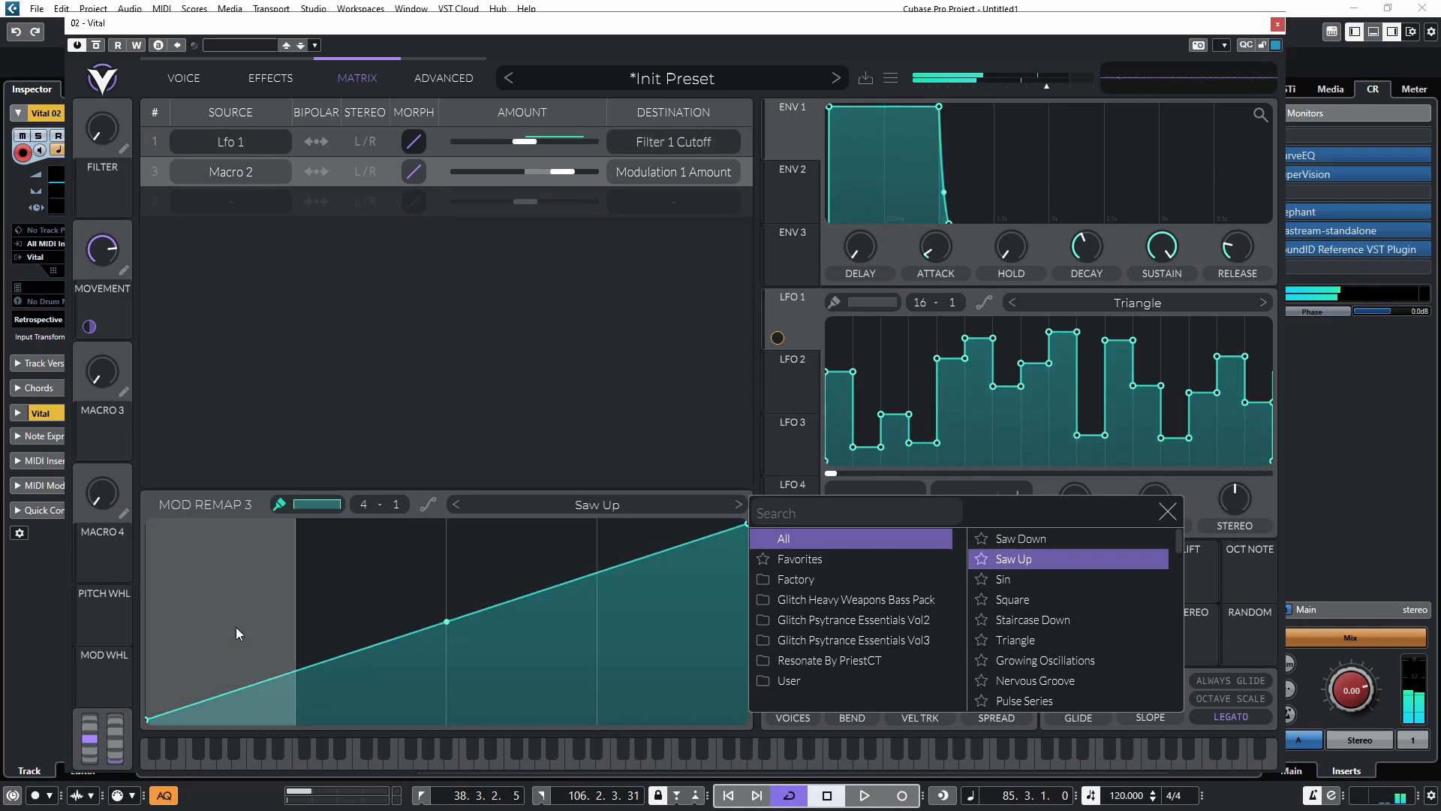
mouse_move(236, 627)
left_mouse_down()
mouse_move(533, 679)
mouse_move(743, 694)
left_mouse_up()
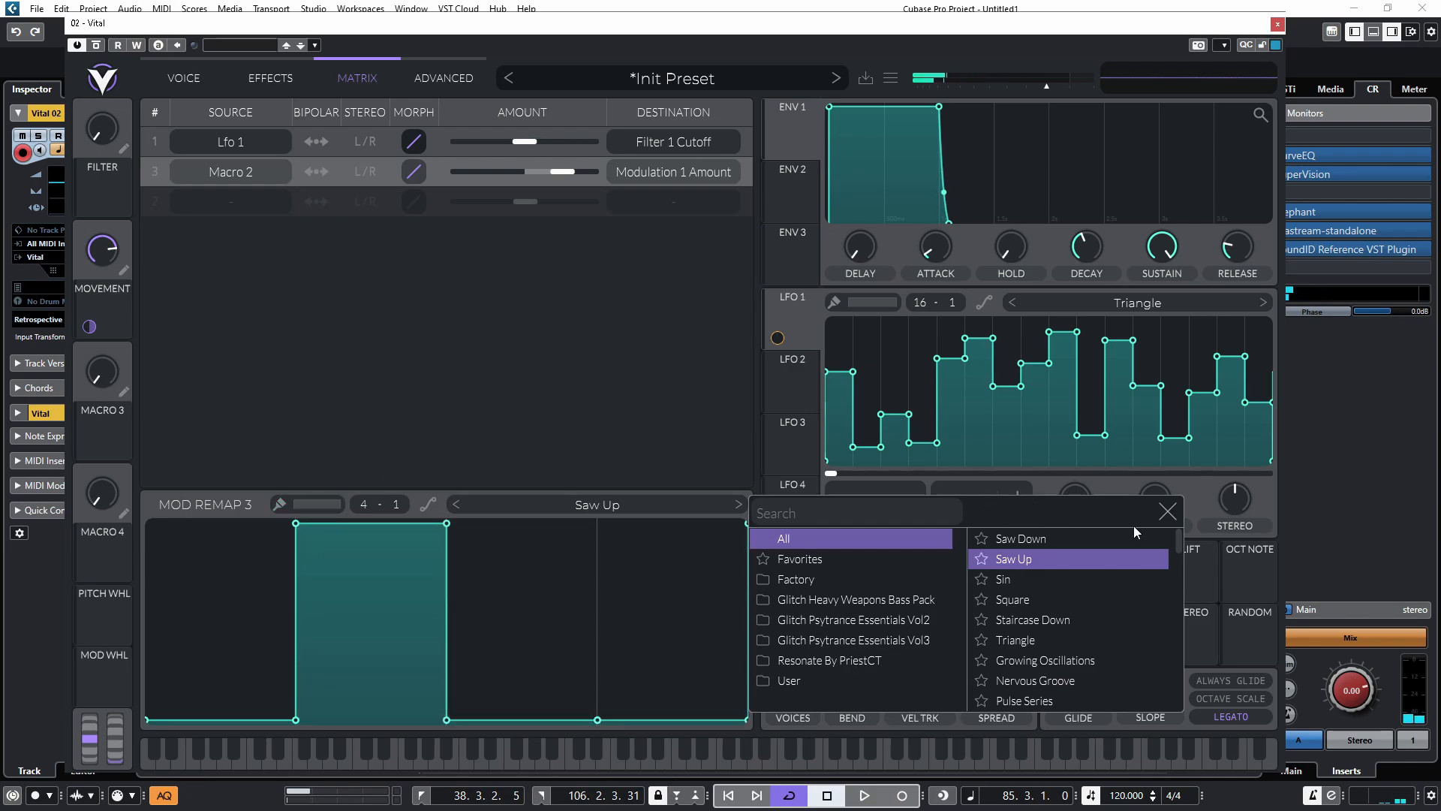
left_click(1167, 511)
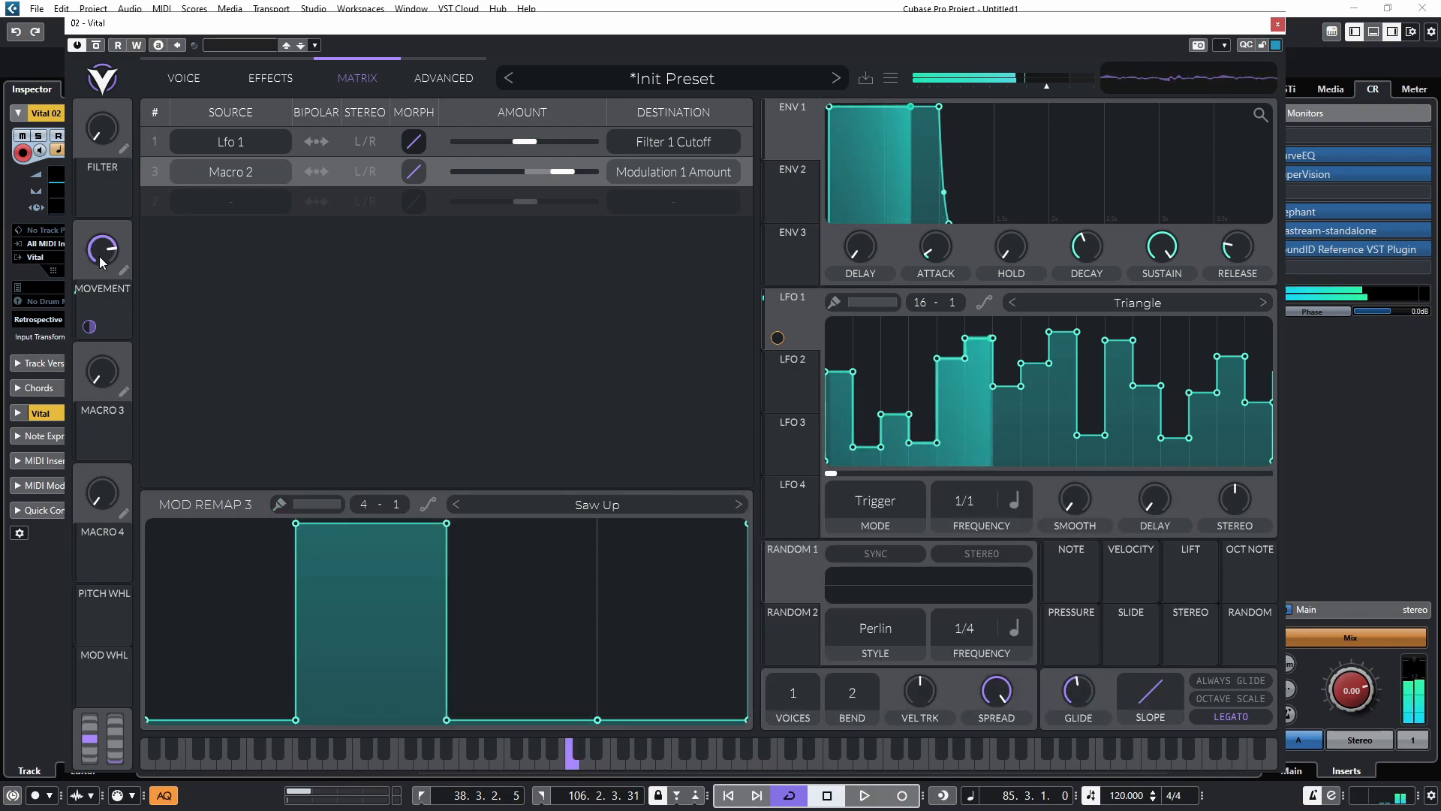
left_click_drag(101, 255, 108, 194)
left_click_drag(108, 193, 123, 315)
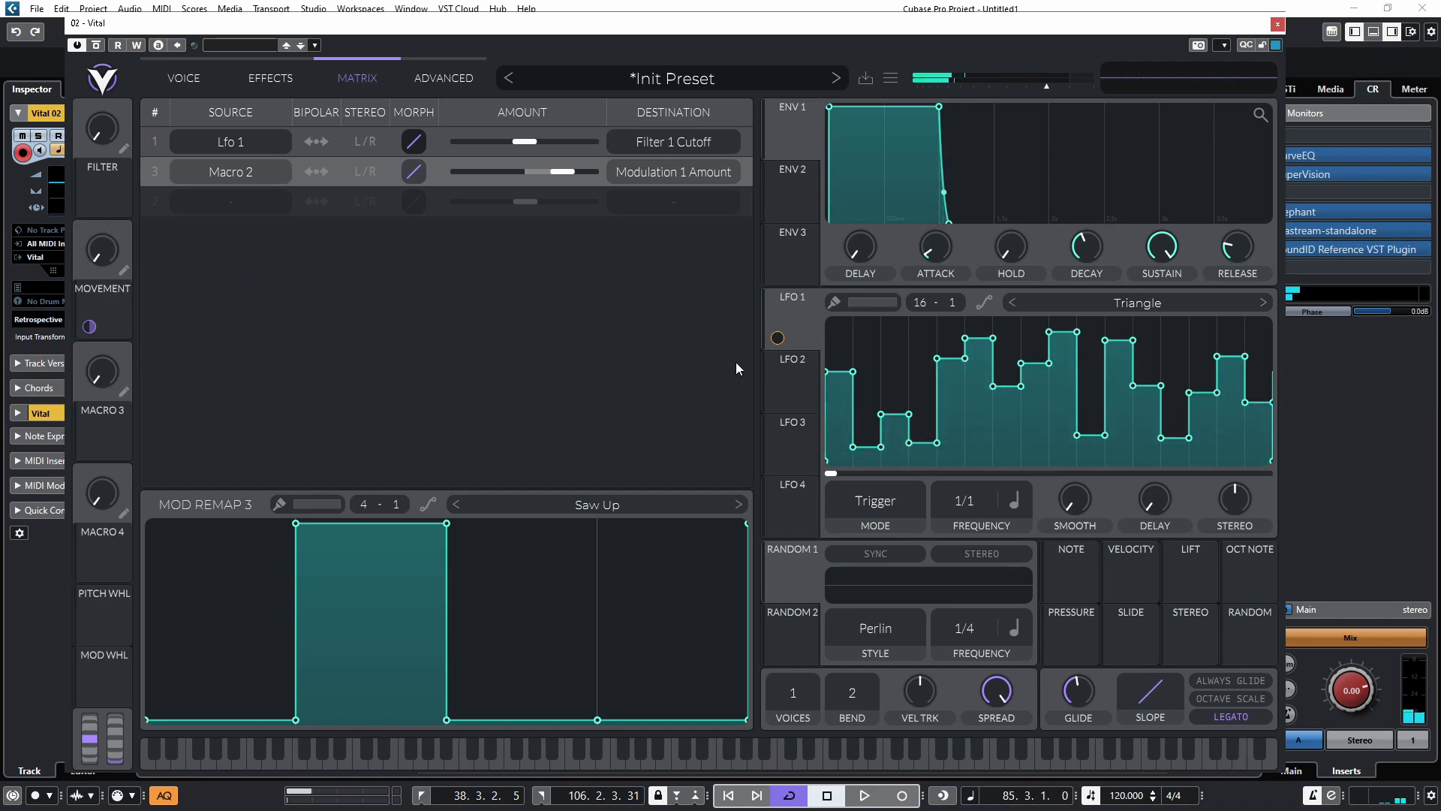
Route LFO 2 to Filter 1 Cutoff with a zero amount, and assign the MOVEMENT macro to the Modulation 2 amount.
left_click(183, 83)
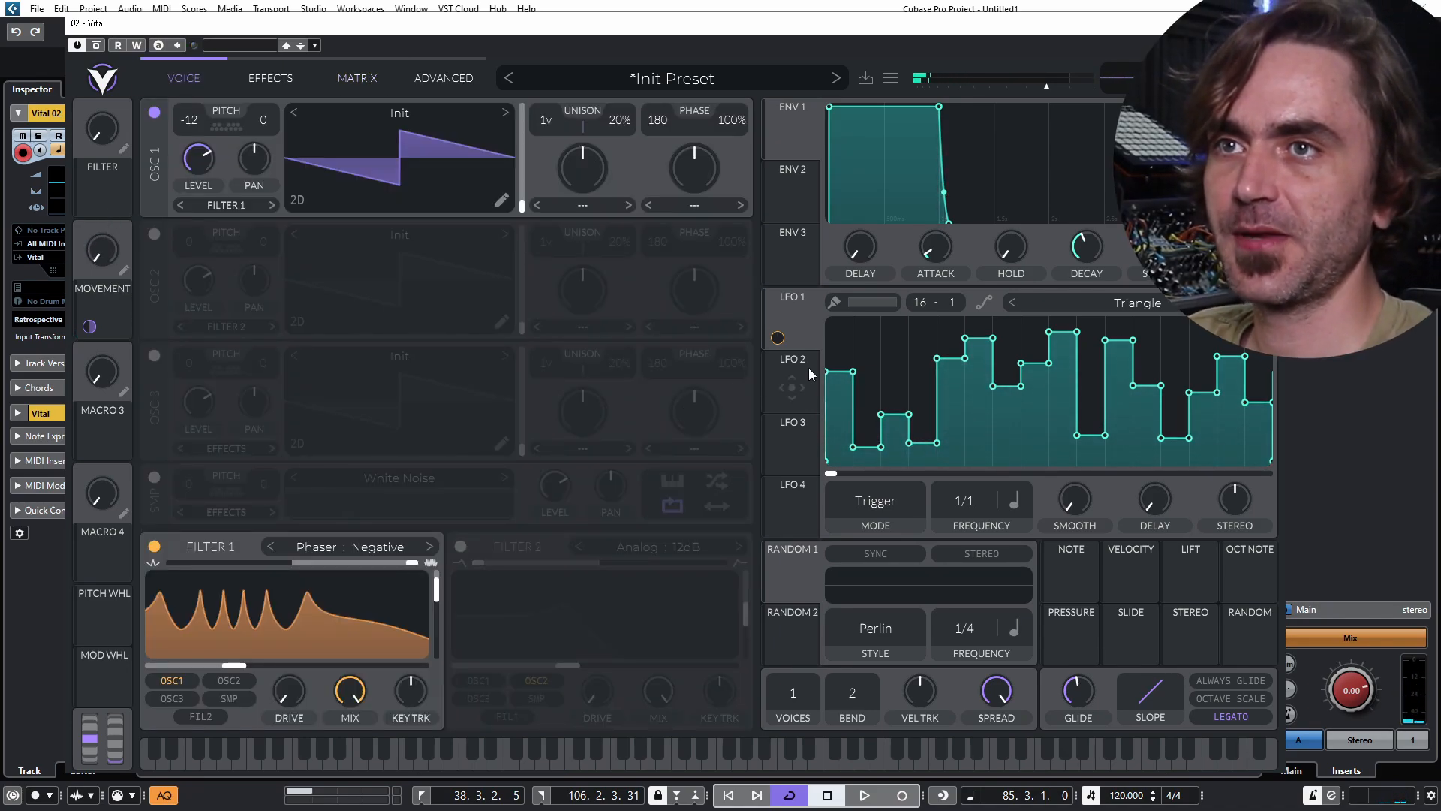
left_click(780, 396)
left_click_drag(786, 387, 224, 650)
left_click(353, 81)
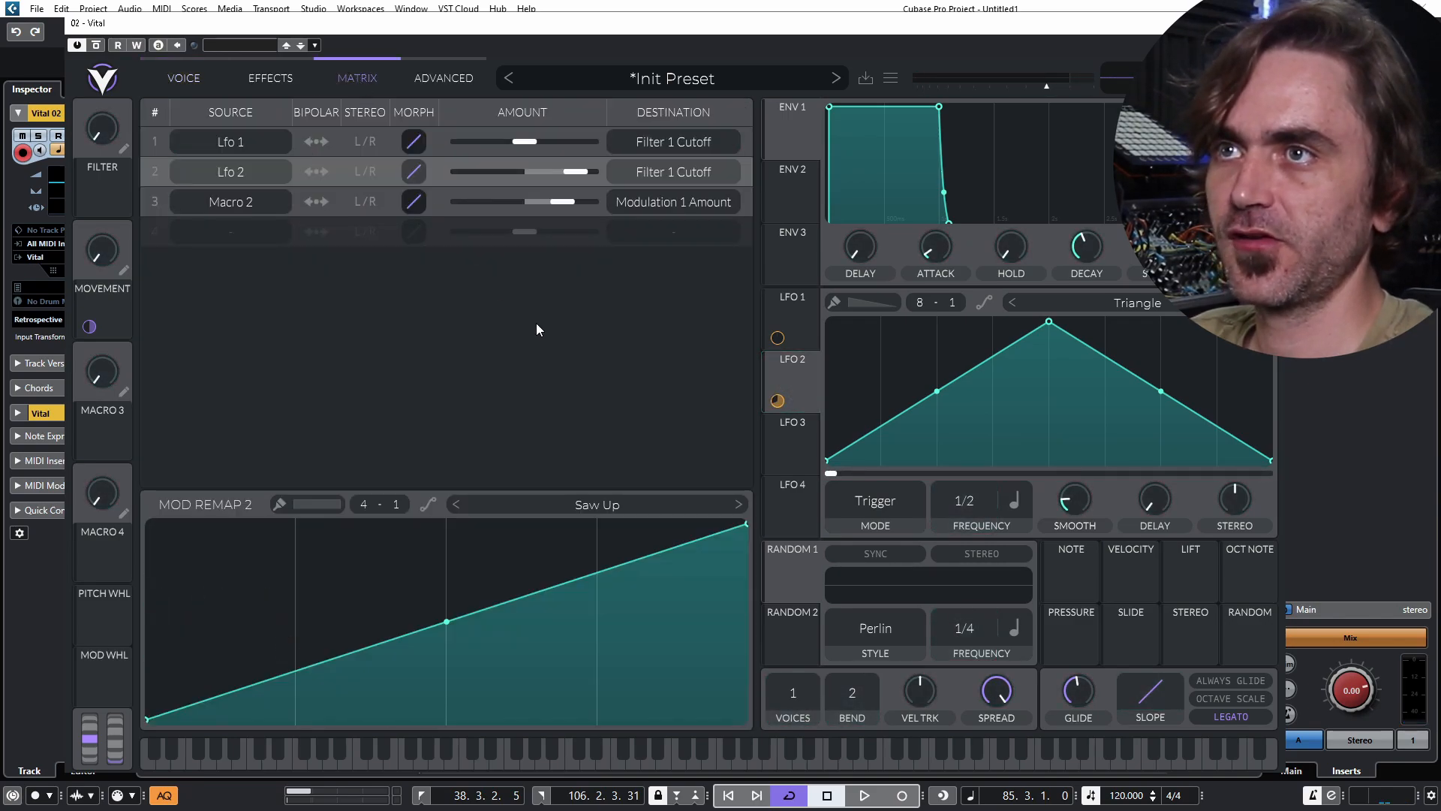
double_click(578, 172)
left_click_drag(89, 327, 523, 188)
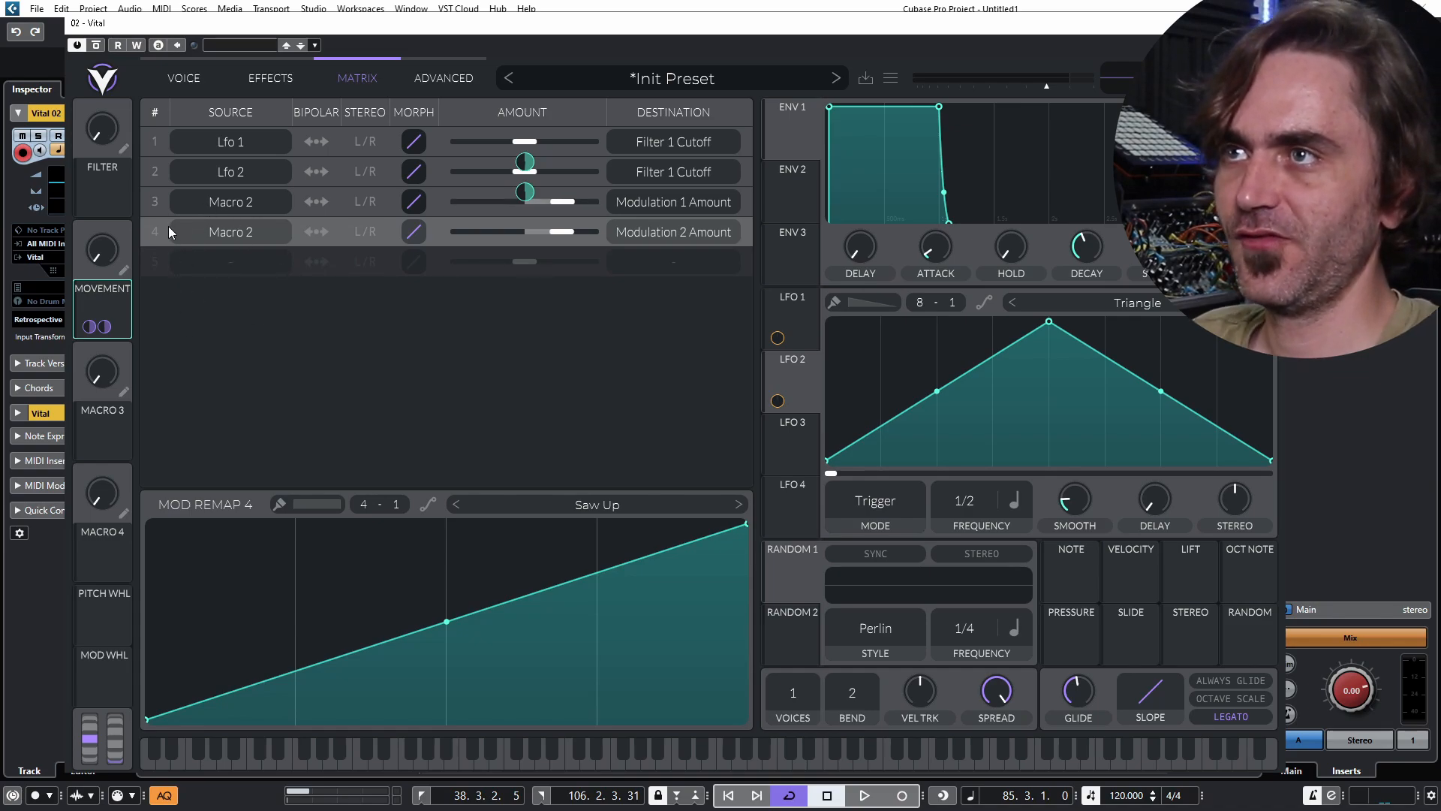
Paint Mod Remap 4 as a full-height block in the third of four grid divisions, zero elsewhere, and compare it with Mod Remap 3.
left_click(280, 505)
mouse_move(193, 705)
left_mouse_down()
mouse_move(299, 617)
mouse_move(358, 782)
mouse_move(520, 637)
mouse_move(695, 539)
mouse_move(675, 717)
left_mouse_up()
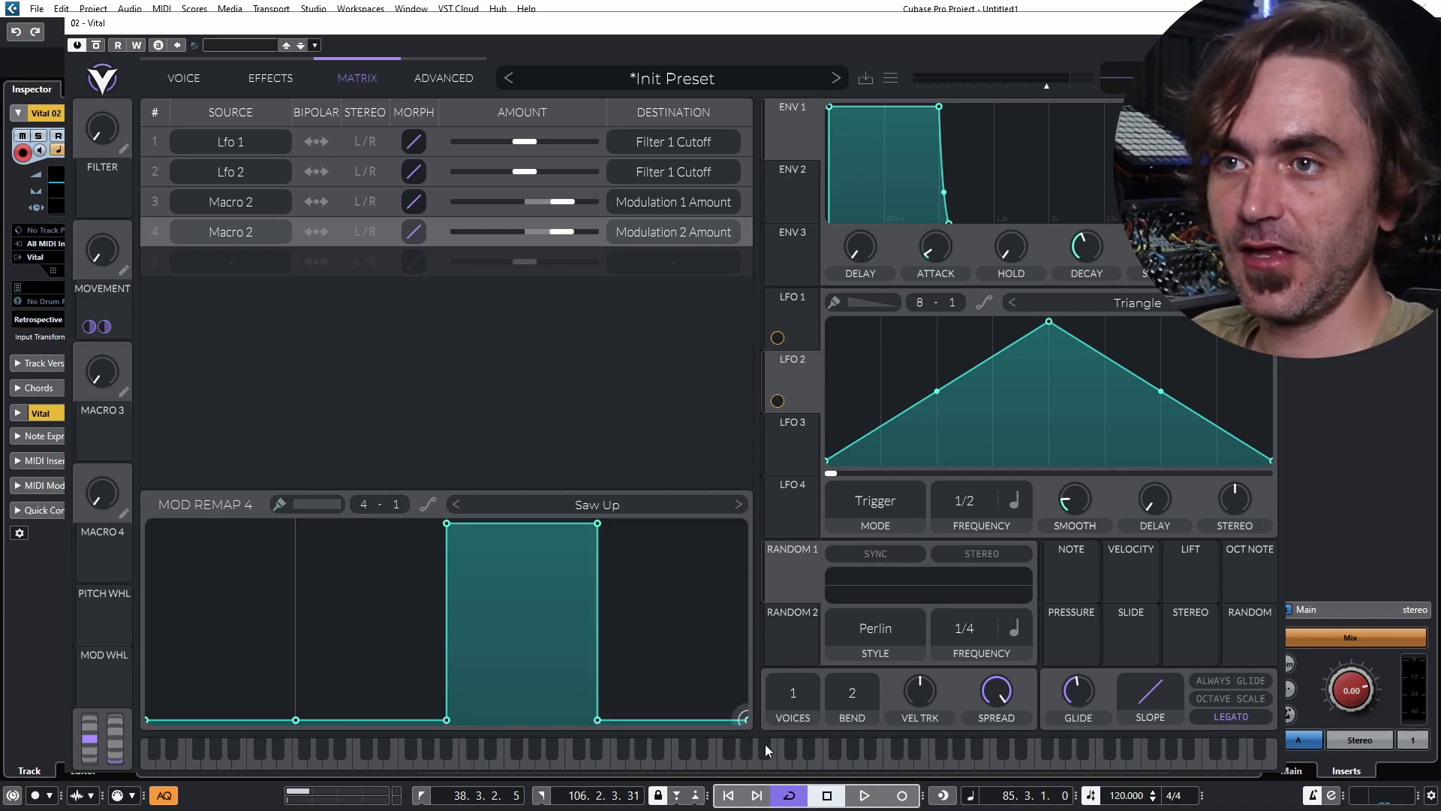
left_click(441, 211)
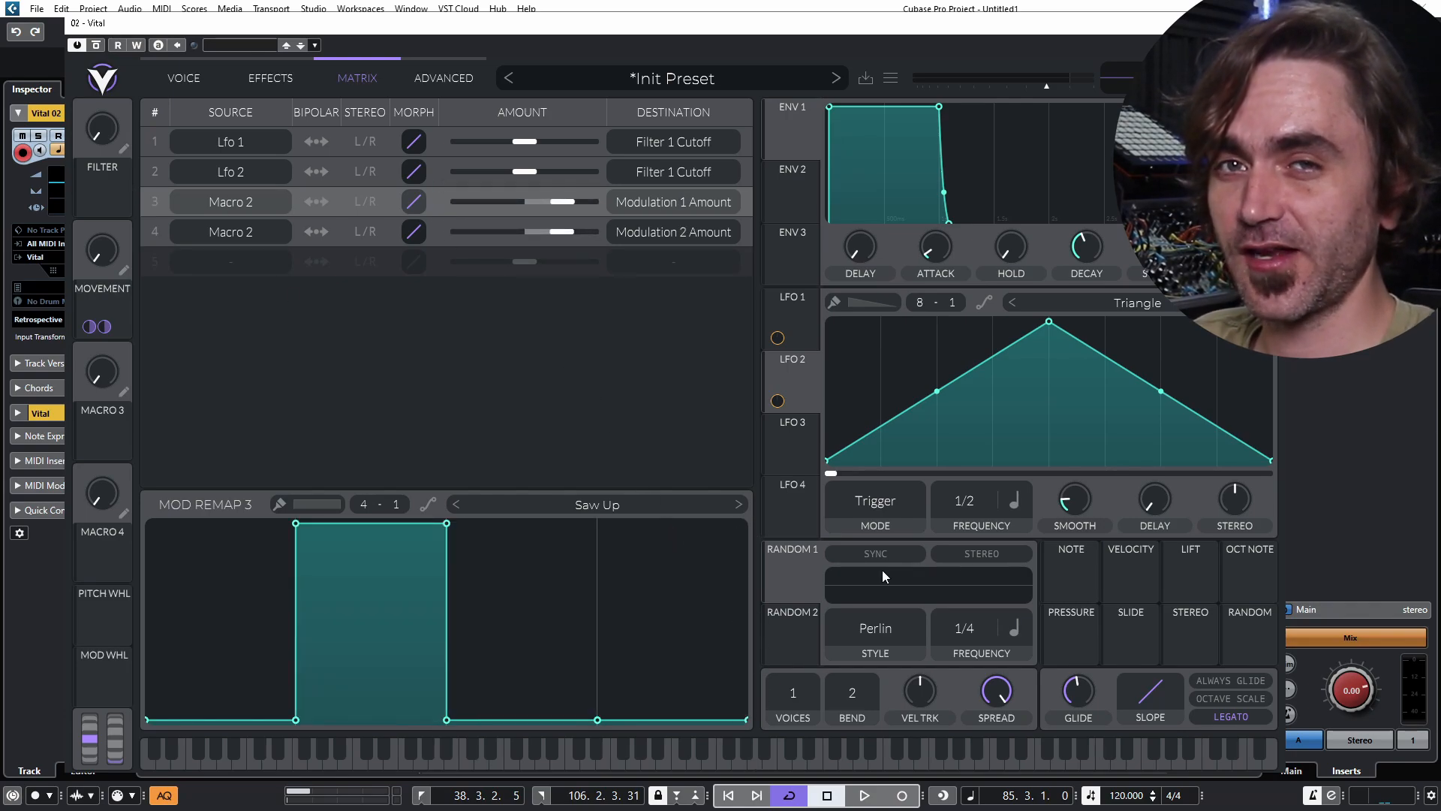
Route LFO 3 to Filter 1 Cutoff with a zero amount, and assign the MOVEMENT macro to the Modulation 5 amount.
left_click(187, 80)
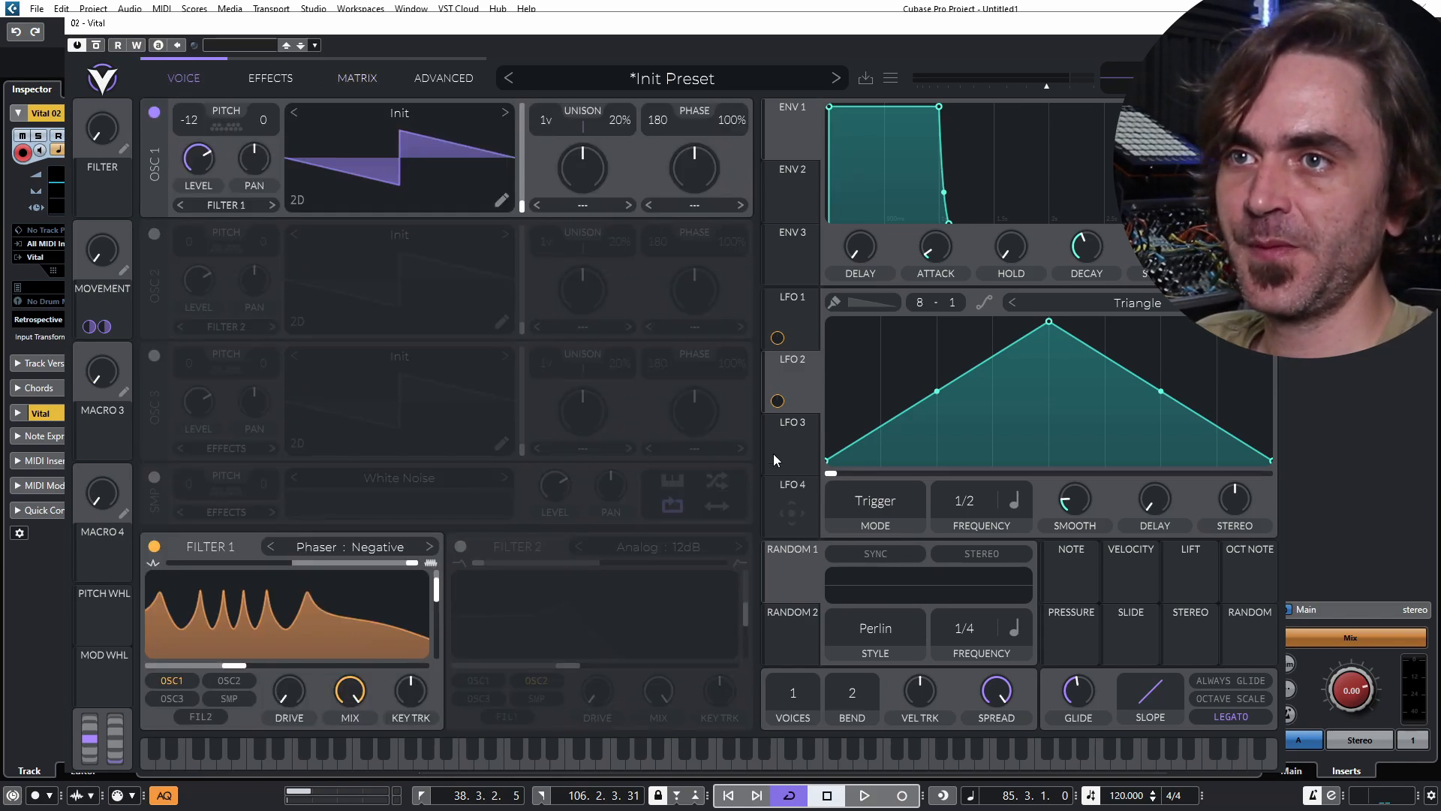
left_click_drag(792, 448, 240, 630)
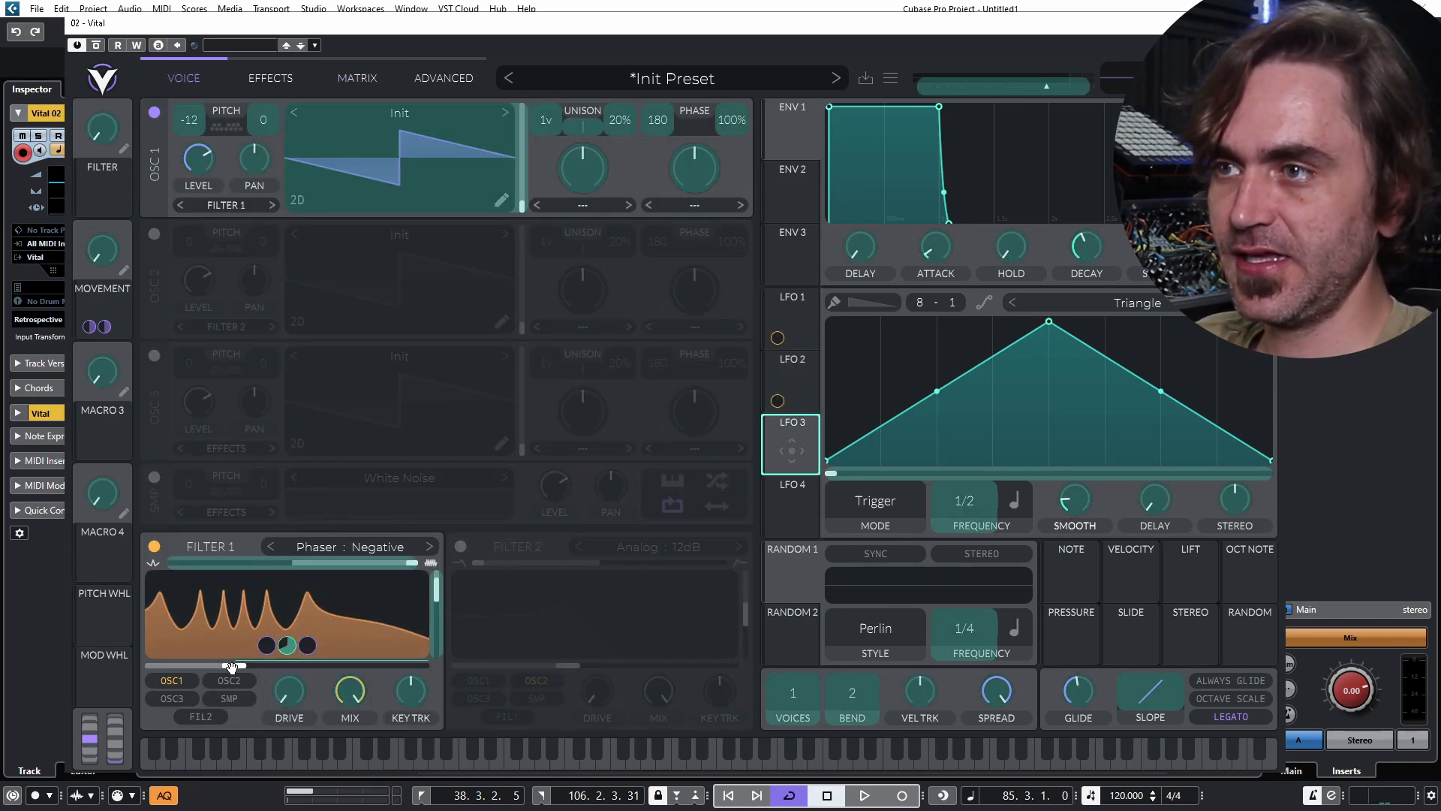
left_click(357, 78)
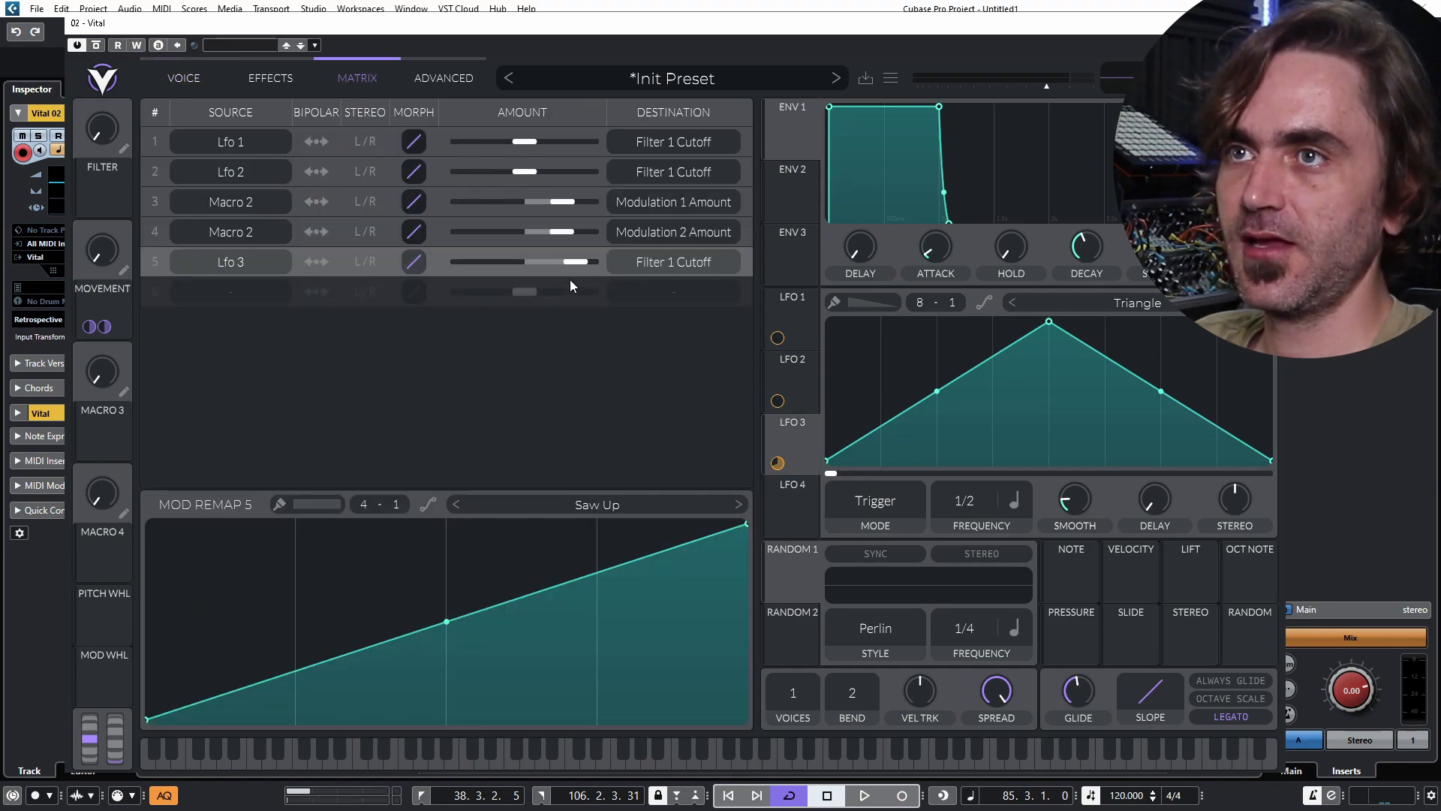
left_click_drag(571, 261, 524, 266)
left_click_drag(105, 302, 538, 280)
Paint Mod Remap 6 as a full-height block in the last of four divisions, and paint LFO 3 as falling spikes of uneven heights.
left_click(279, 504)
mouse_move(258, 593)
left_mouse_down()
mouse_move(390, 658)
mouse_move(515, 772)
mouse_move(645, 407)
left_mouse_up()
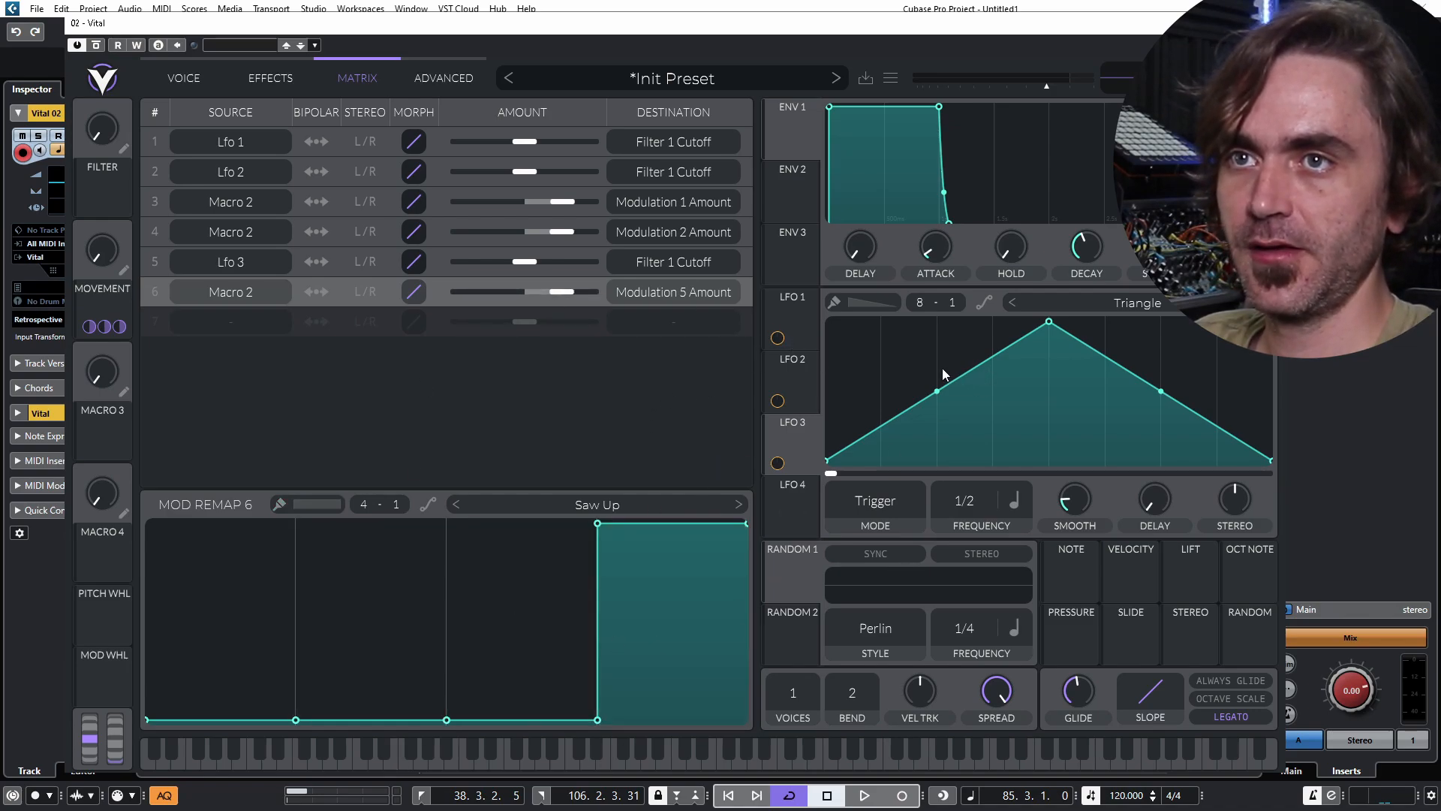
mouse_move(906, 409)
left_mouse_down()
mouse_move(952, 389)
mouse_move(1252, 362)
mouse_move(1245, 342)
left_mouse_up()
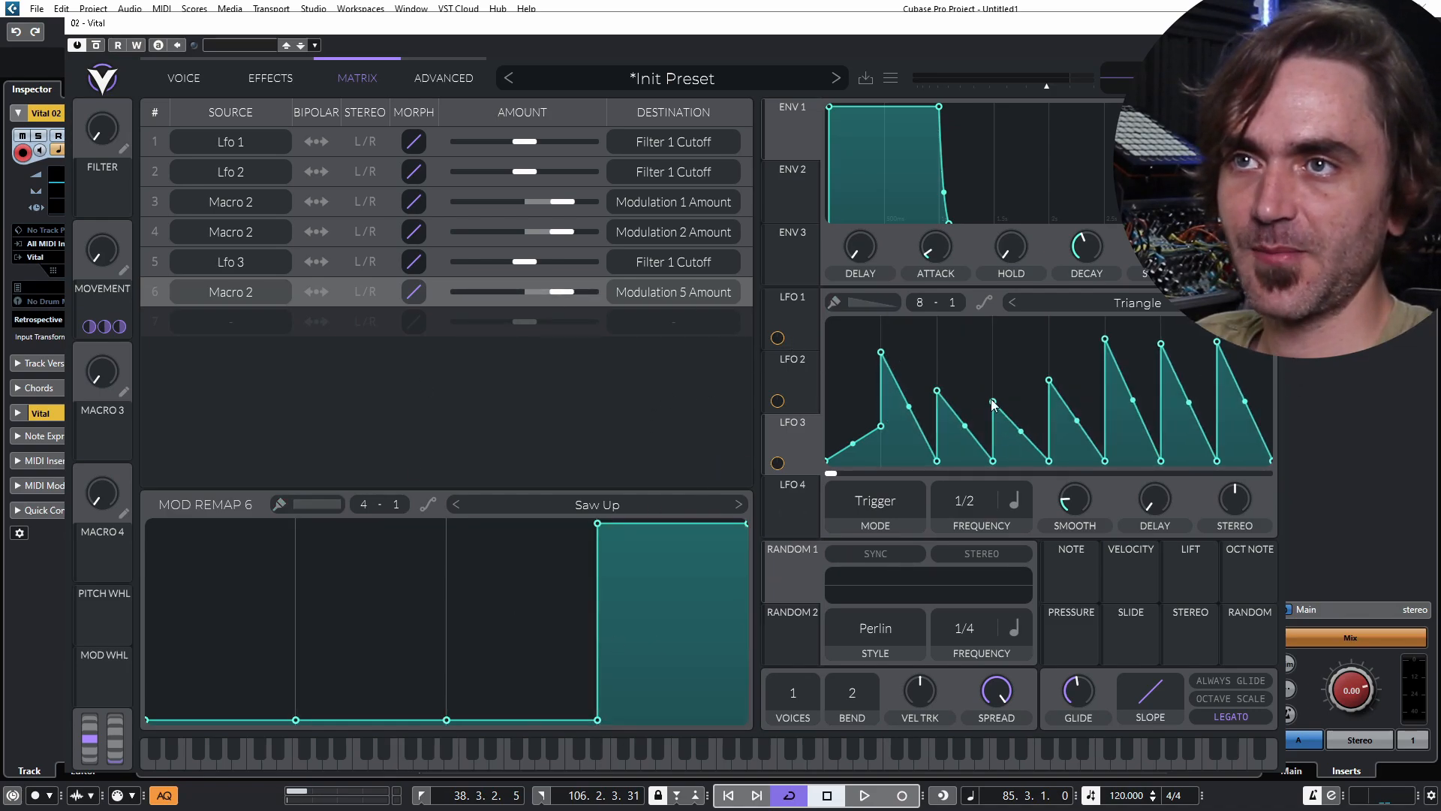
Sweep the MOVEMENT macro through the LFO zones to test them, and lower the peak of the LFO 2 triangle.
left_click(184, 80)
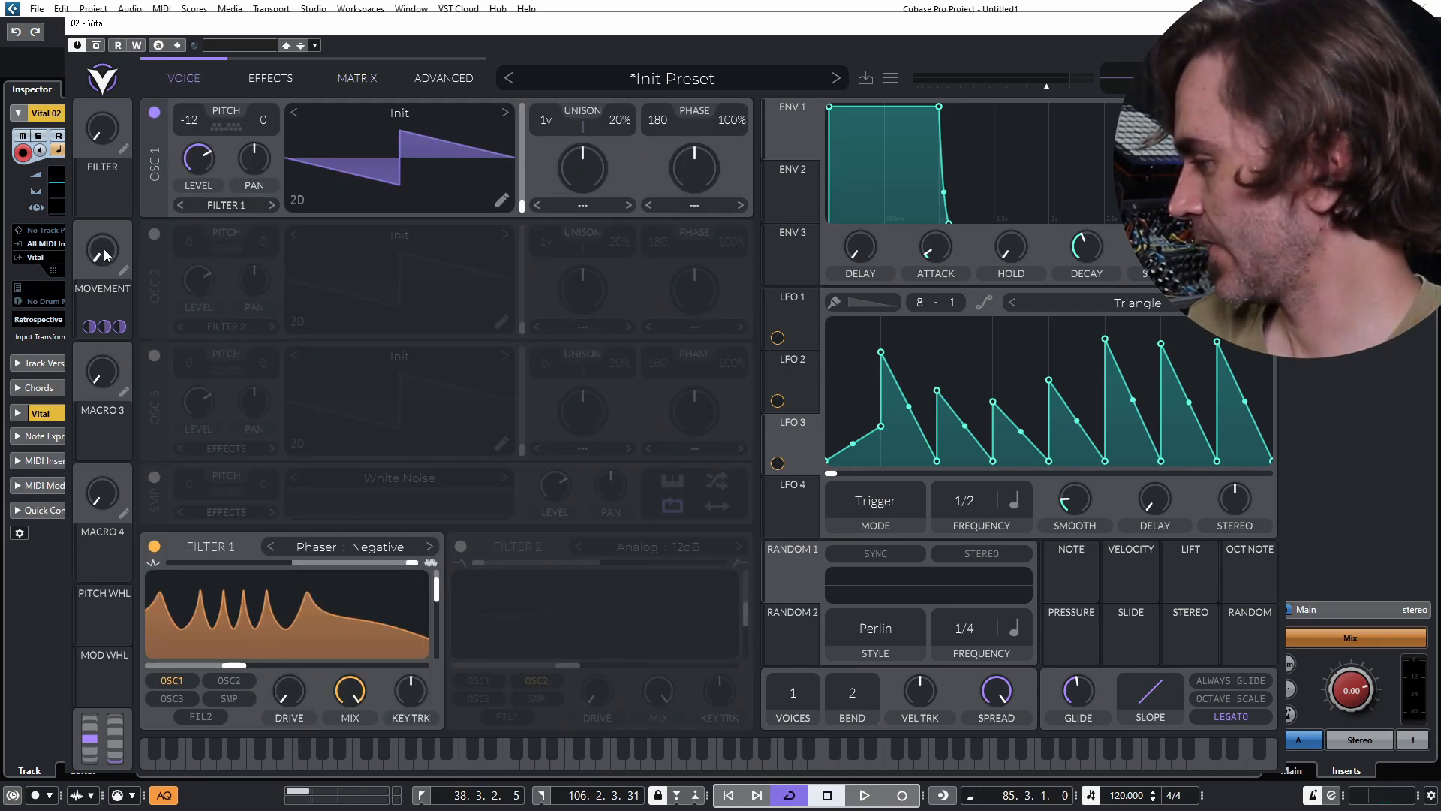
left_click_drag(111, 265, 101, 205)
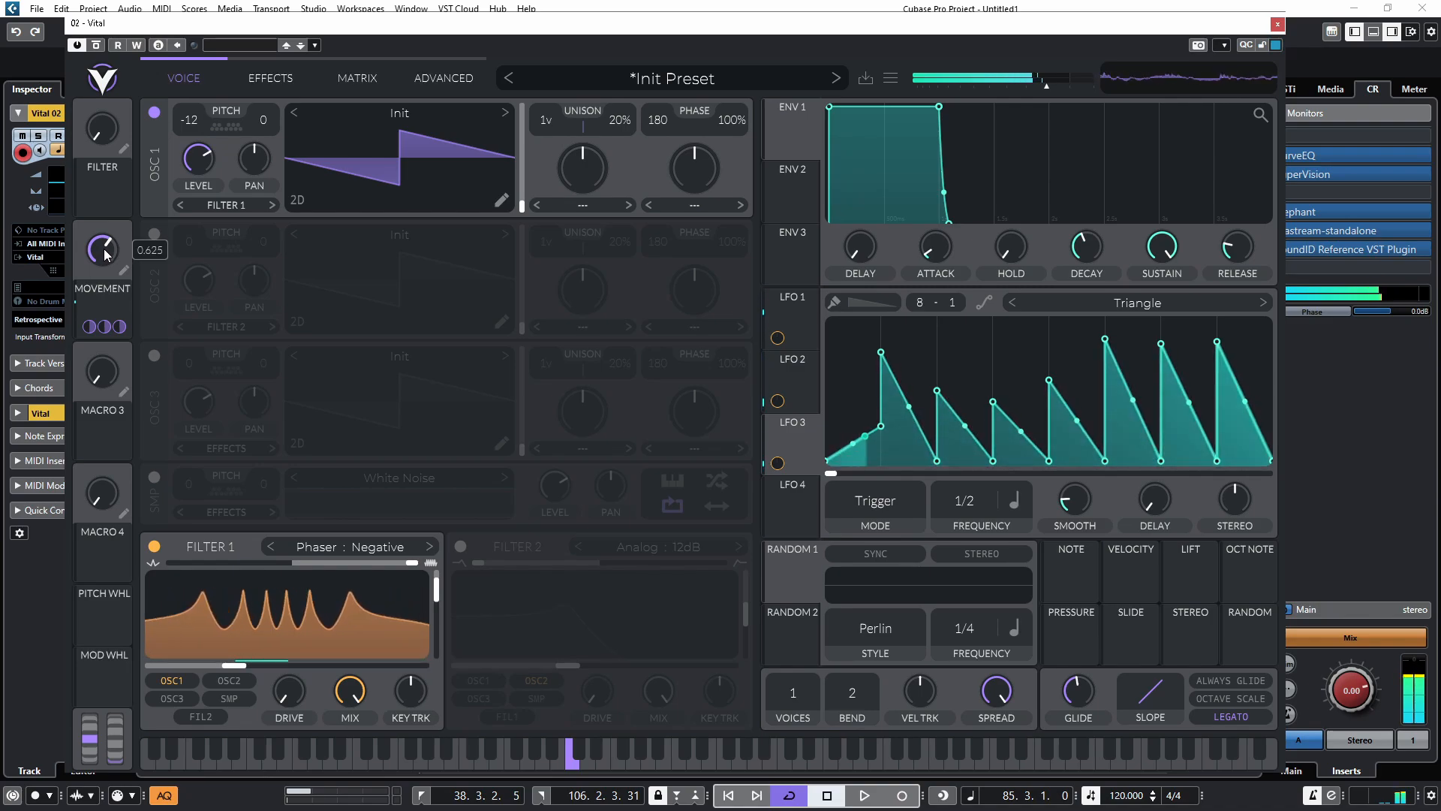
left_click_drag(110, 261, 112, 252)
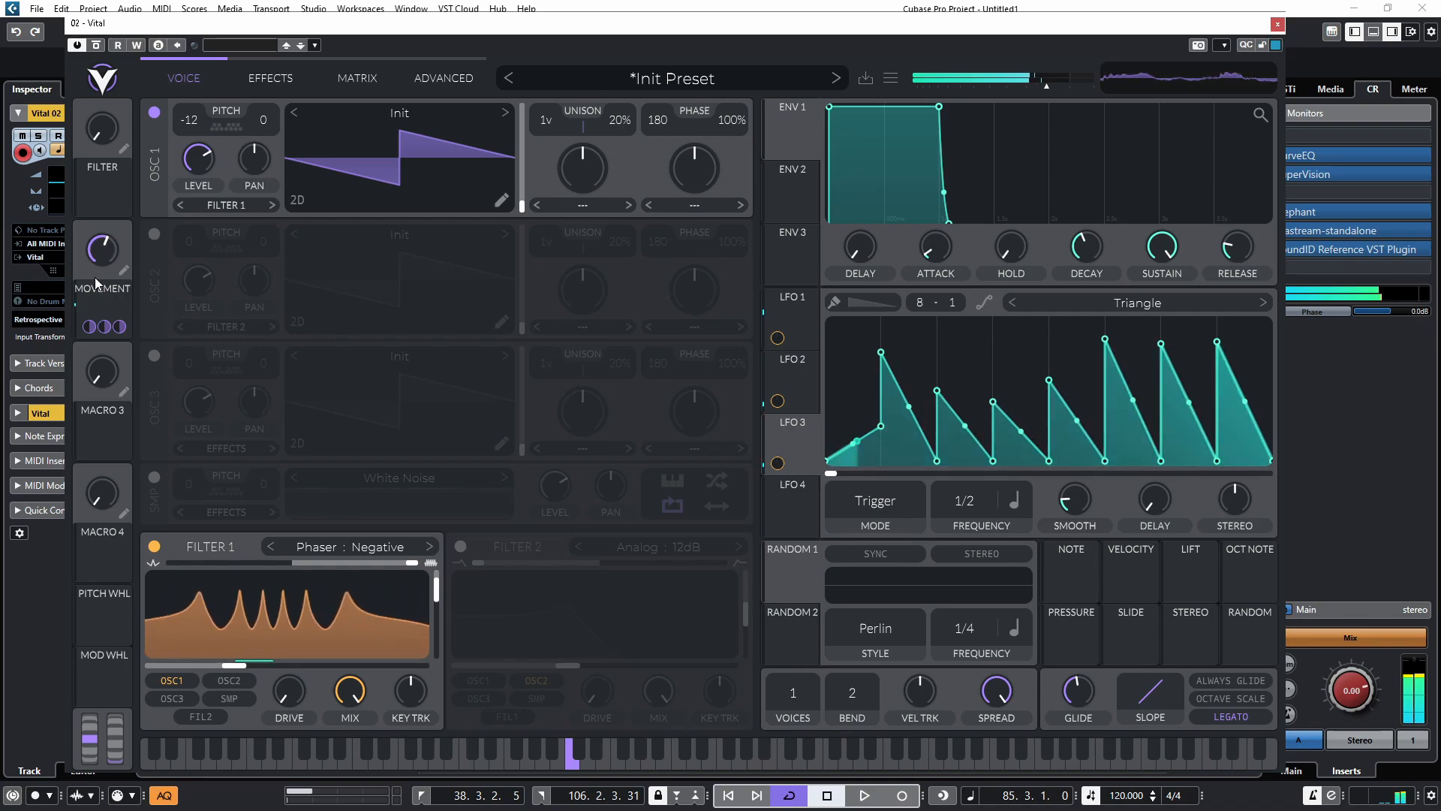
left_click(801, 370)
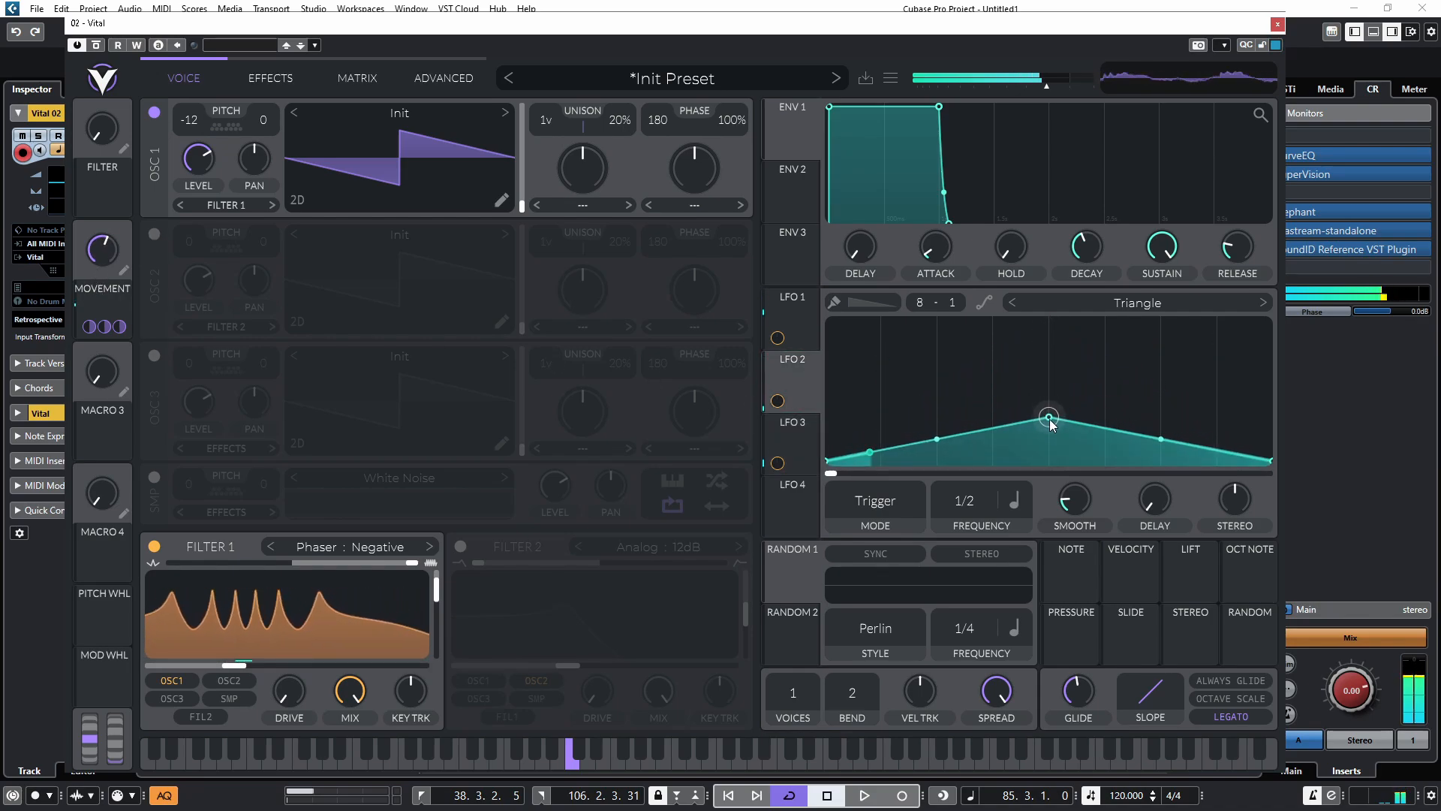
left_click(792, 436)
mouse_move(83, 279)
left_mouse_down()
mouse_move(60, 297)
mouse_move(124, 261)
mouse_move(101, 266)
mouse_move(58, 344)
mouse_move(65, 295)
mouse_move(96, 277)
mouse_move(56, 341)
mouse_move(45, 248)
mouse_move(61, 205)
mouse_move(114, 304)
mouse_move(102, 240)
mouse_move(132, 174)
mouse_move(105, 258)
mouse_move(124, 189)
mouse_move(107, 256)
mouse_move(114, 159)
mouse_move(79, 277)
left_mouse_up()
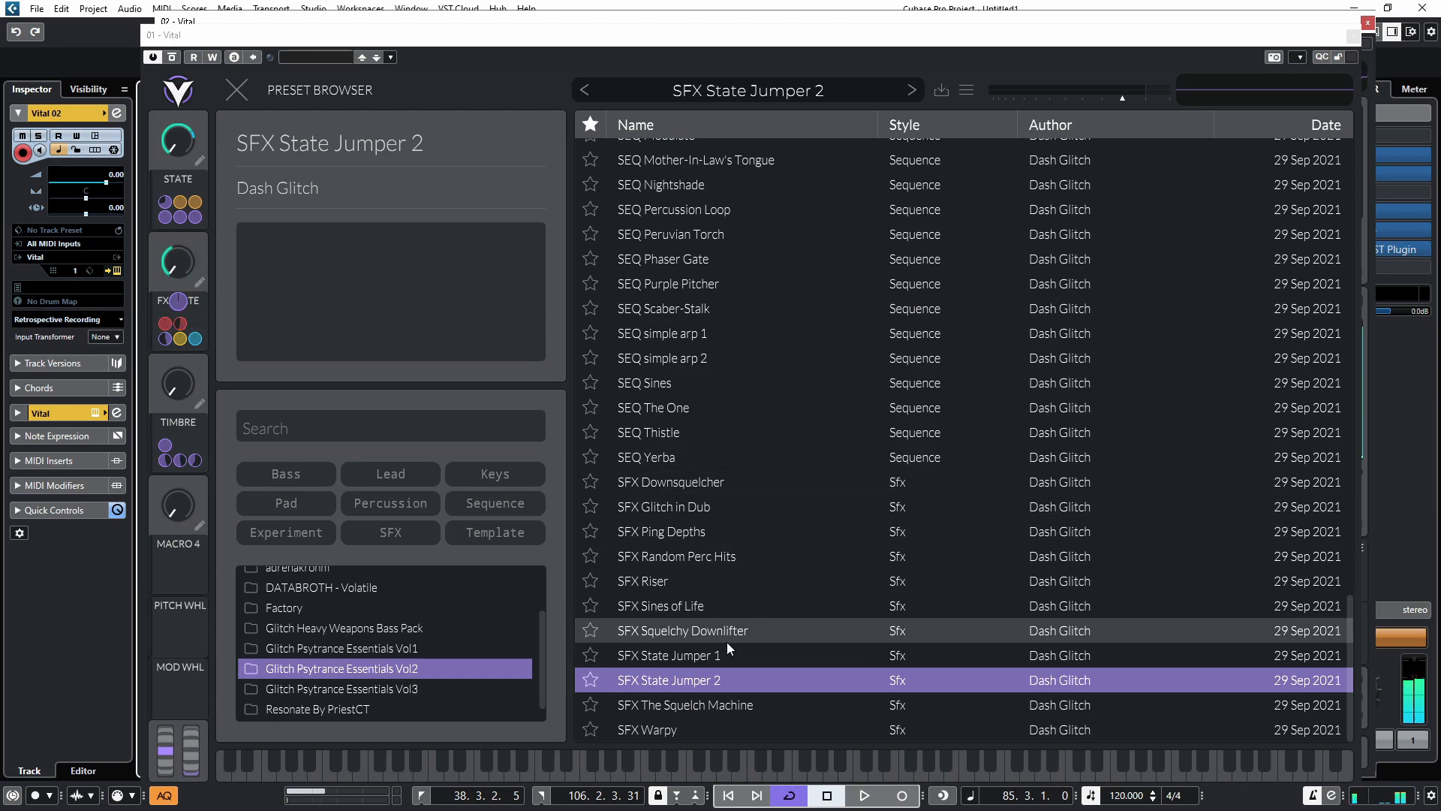
Compare the SFX State Jumper 1 and SFX State Jumper 2 presets in the Vital 01 preset browser.
left_click(699, 654)
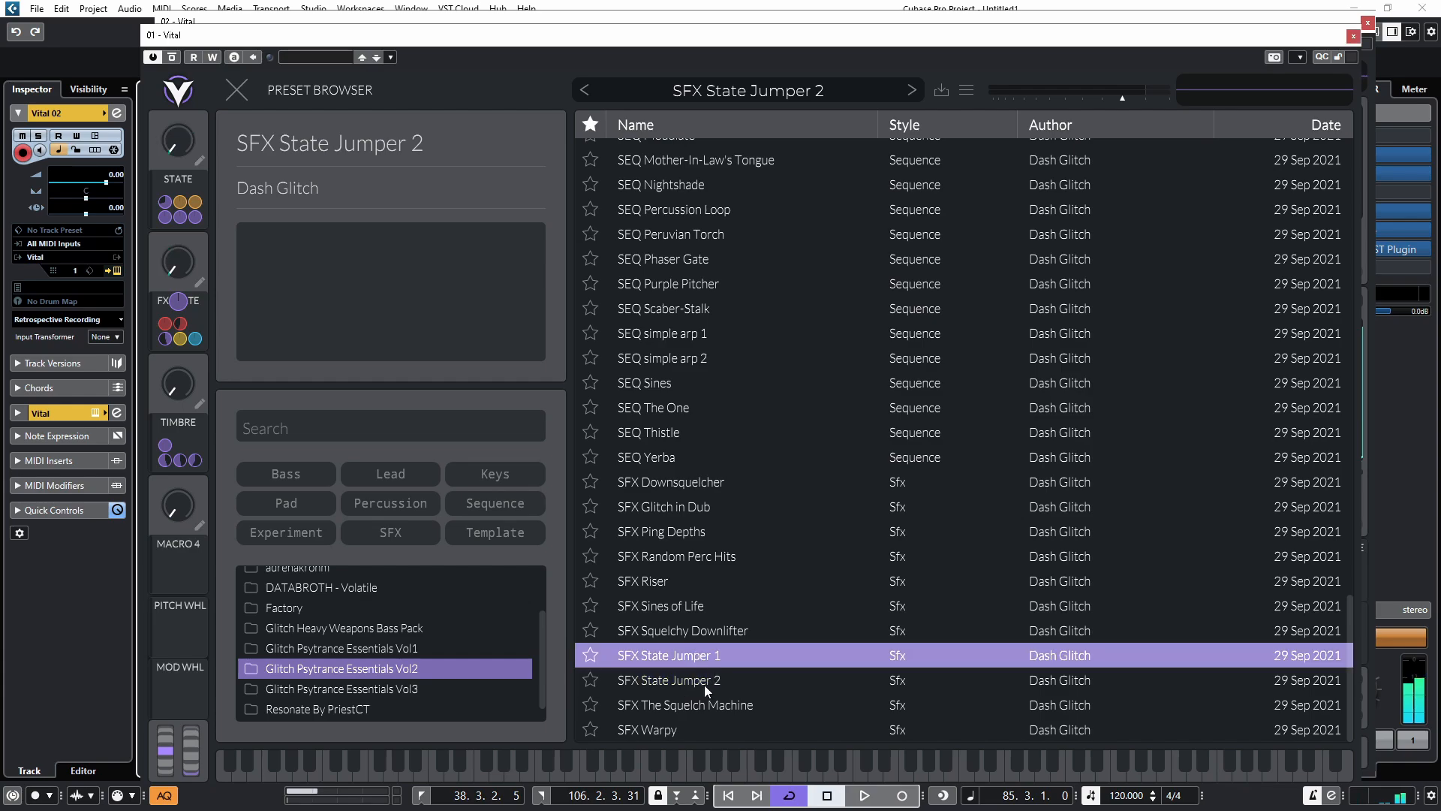
left_click(704, 680)
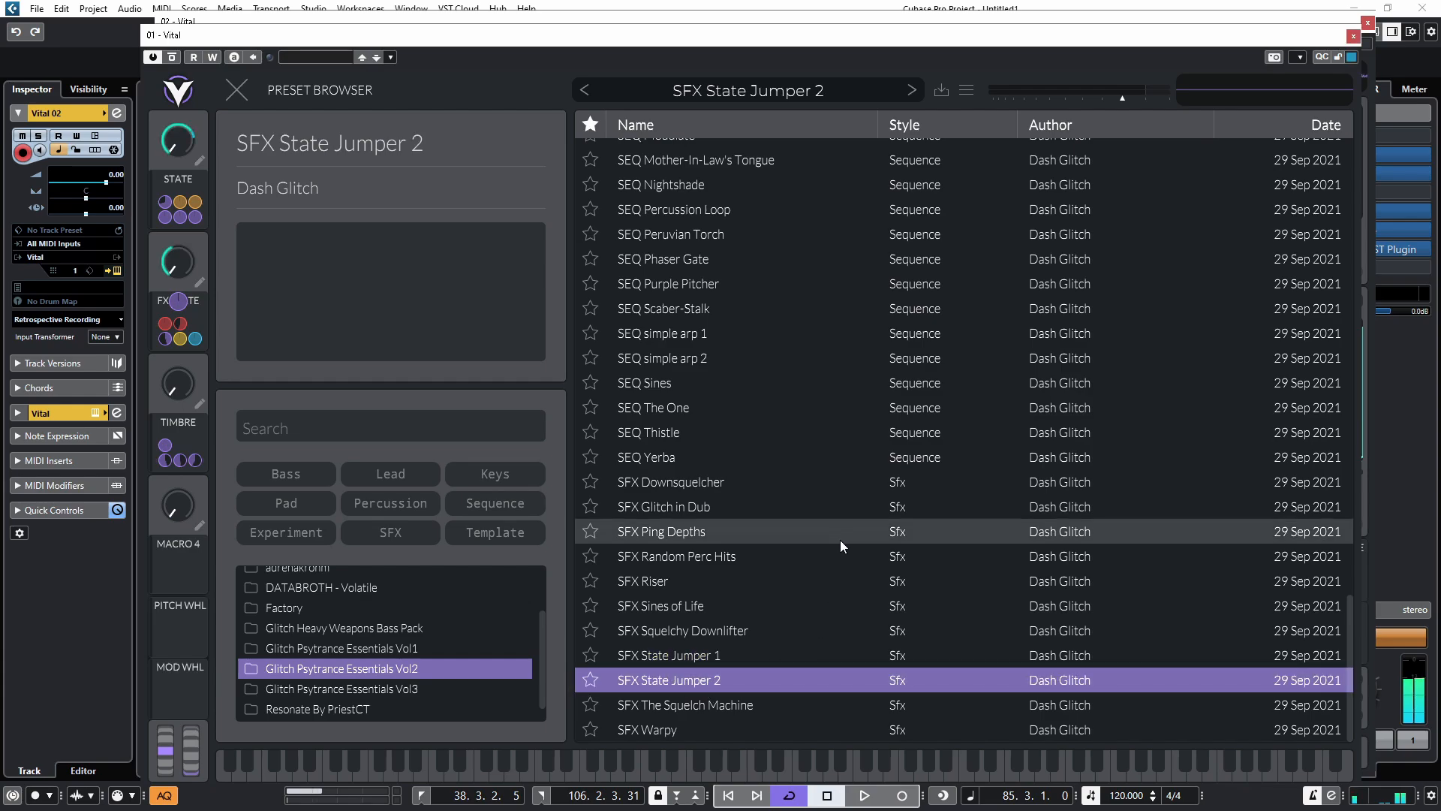
left_click_drag(304, 37, 263, 103)
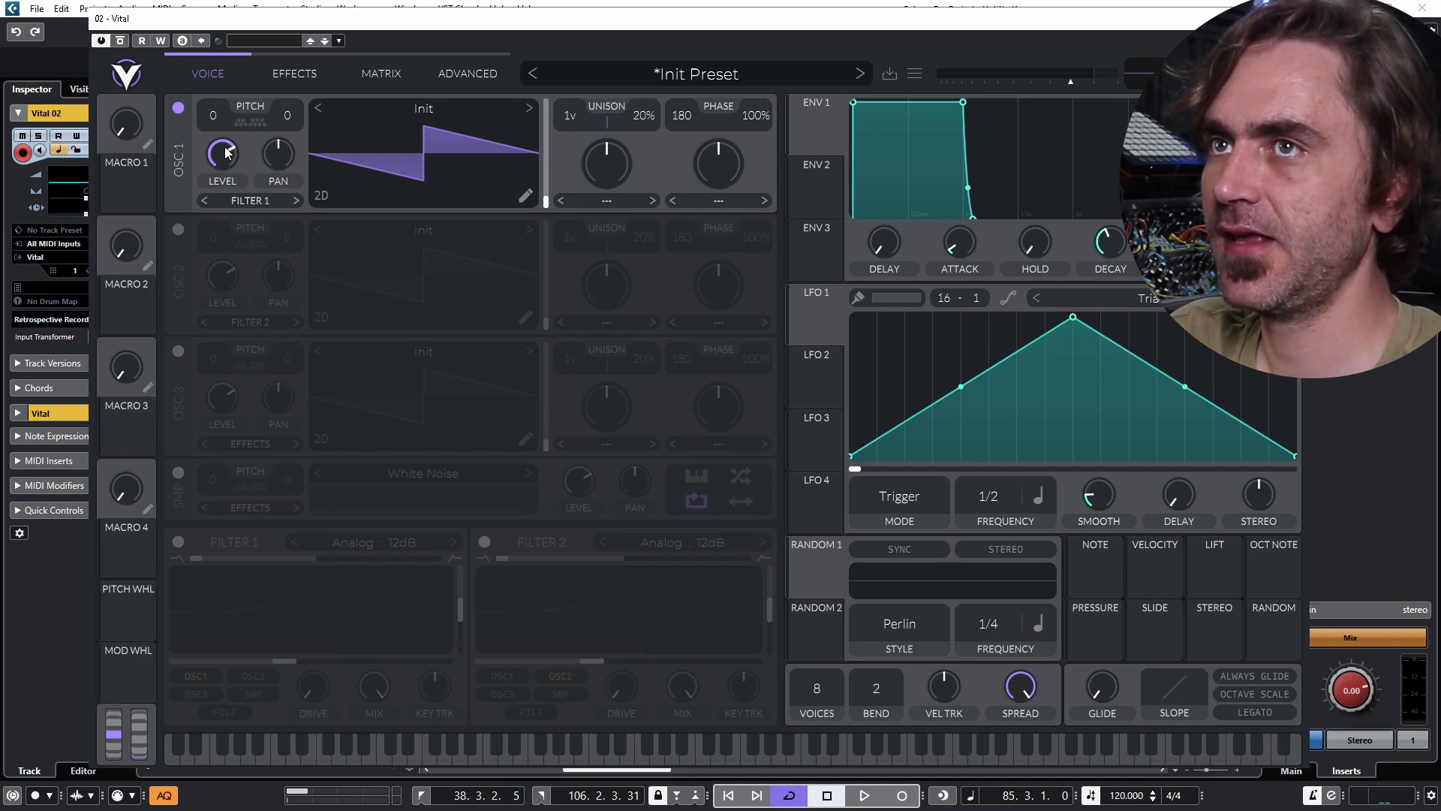
In the Vital 02 Init Preset, lower oscillator 1's level and transpose it to -12, then enable Chorus with its frequency at Freeze.
left_click_drag(217, 163, 215, 183)
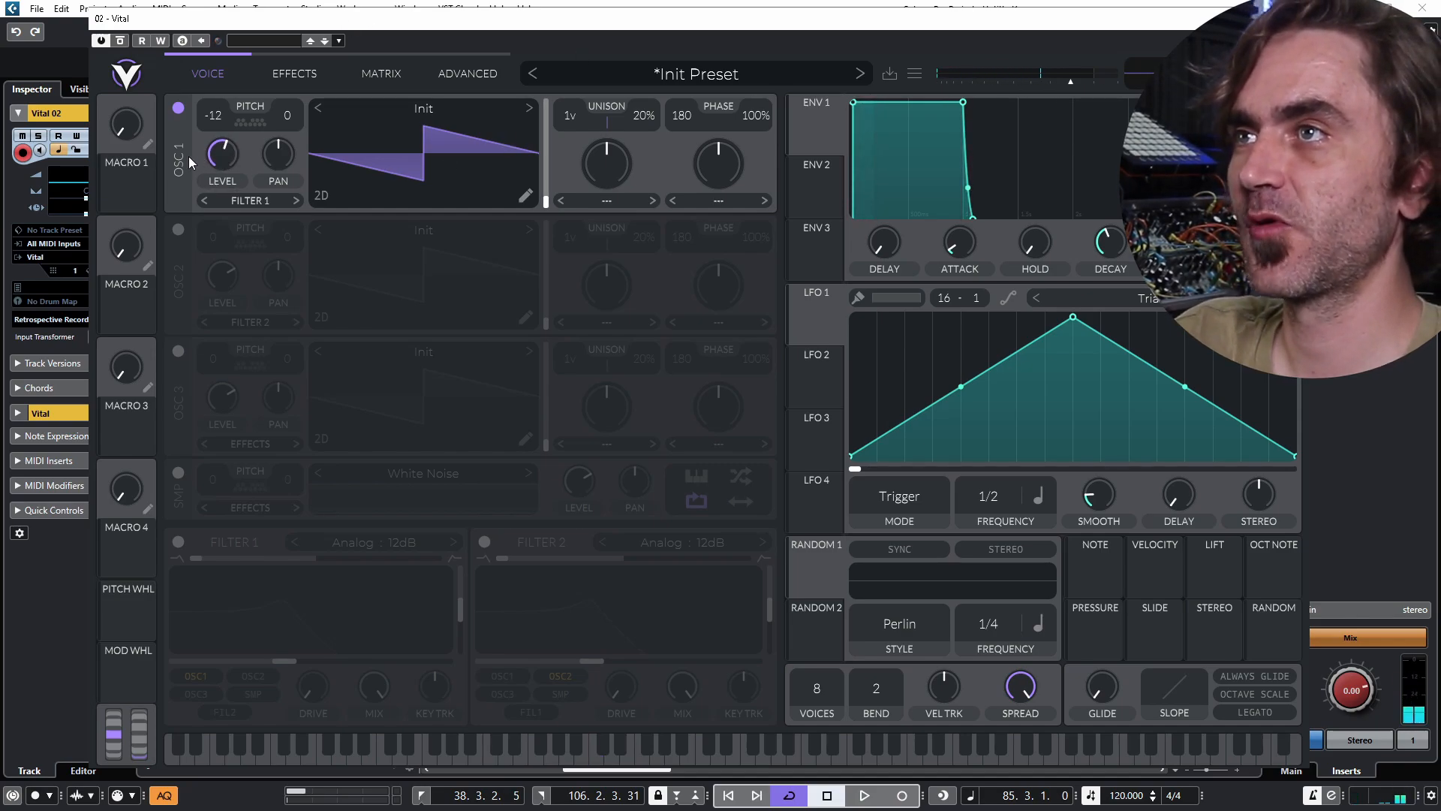
left_click(286, 78)
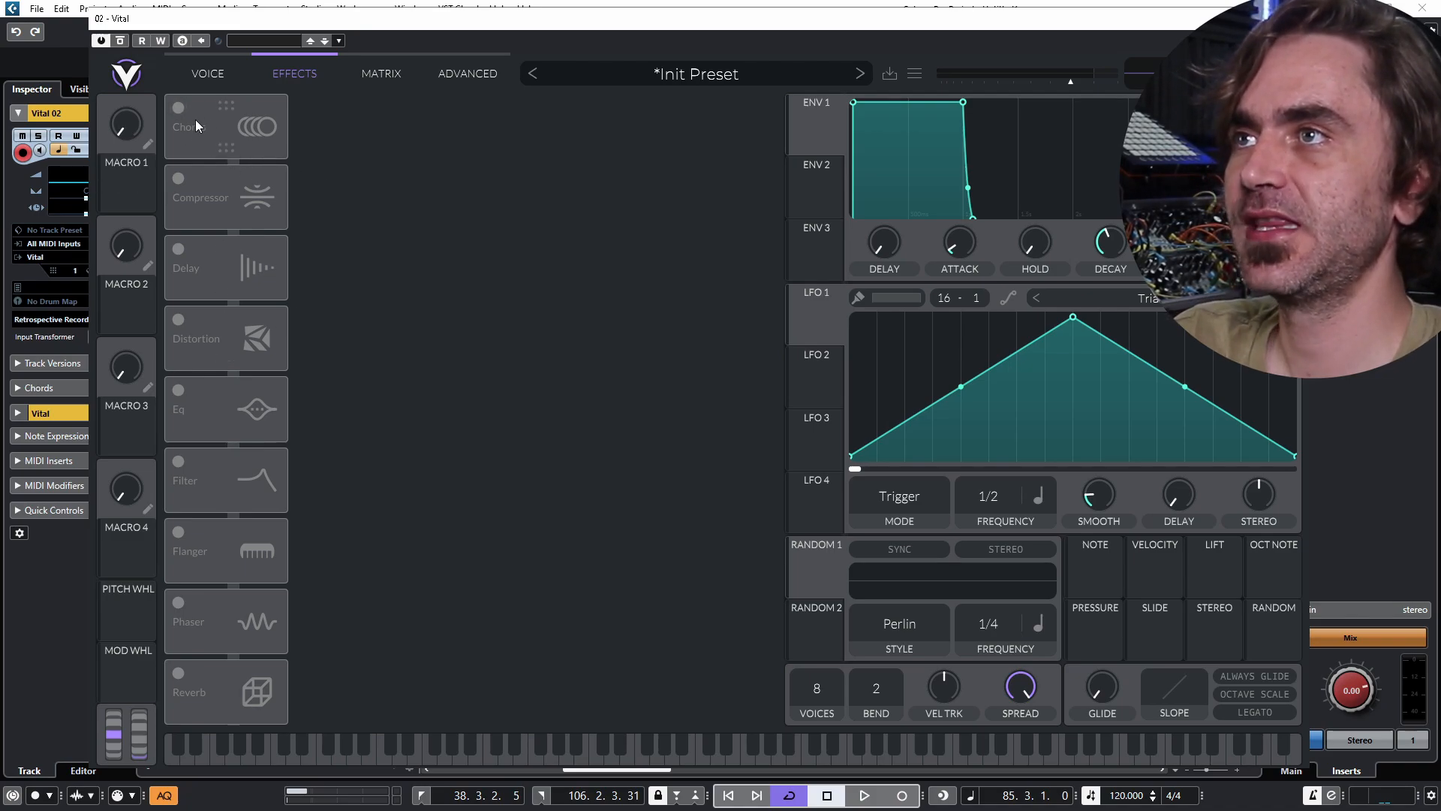
left_click(178, 108)
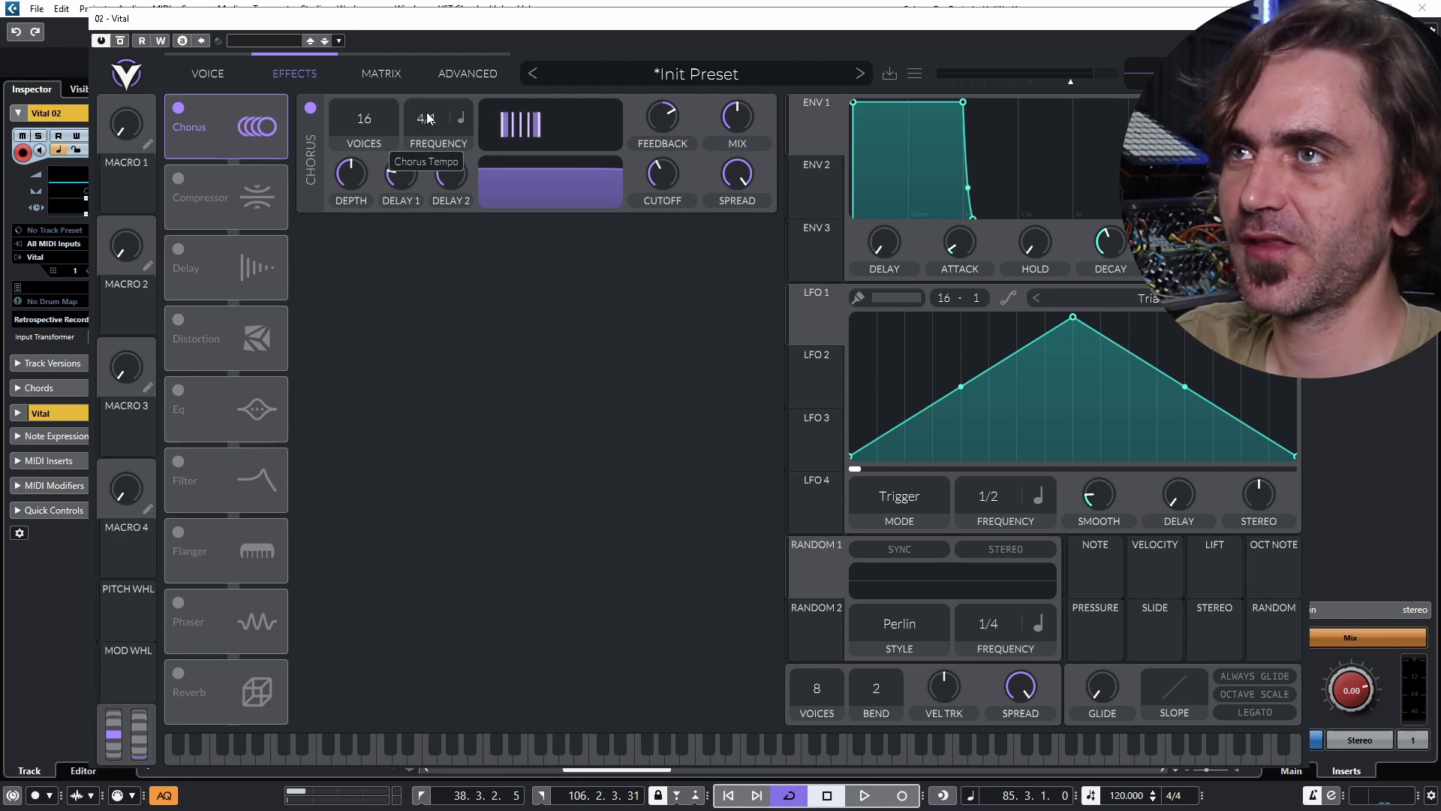
left_click_drag(426, 118, 412, 250)
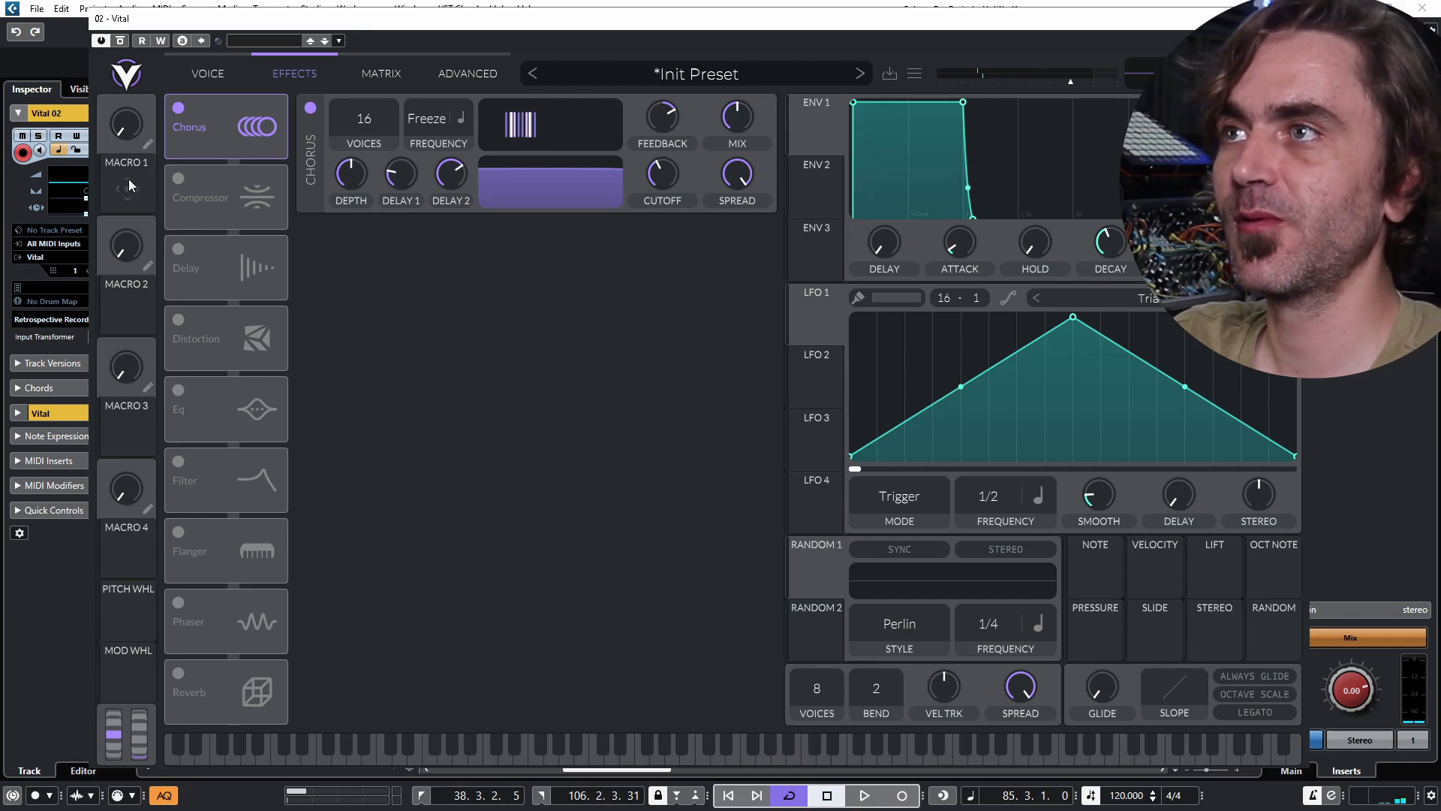
Assign Macro 1 to the Chorus depth, delay 1, delay 2, feedback, mix, cutoff and spread, and lower the base mix.
left_click_drag(126, 185, 401, 174)
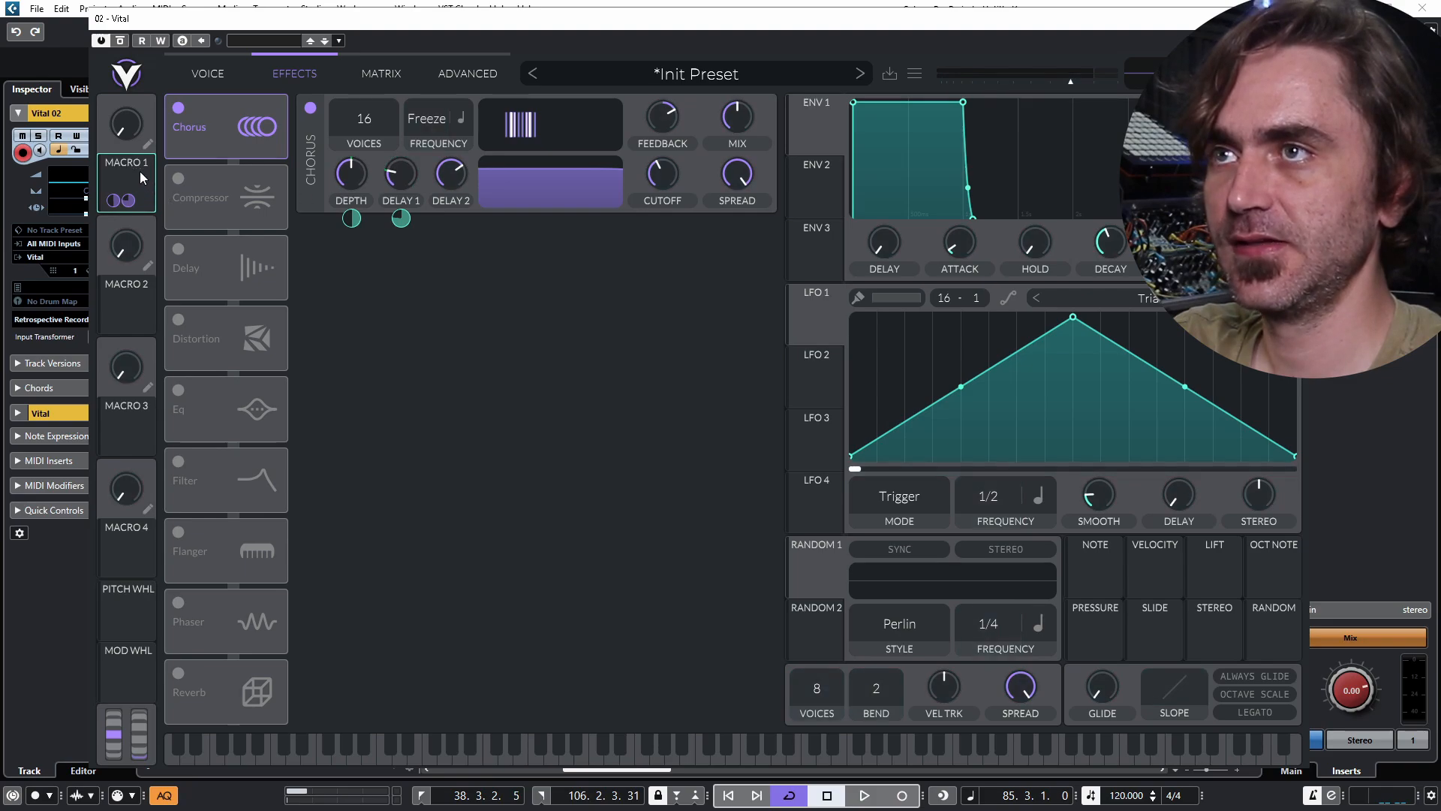
left_click_drag(139, 171, 451, 174)
left_click_drag(113, 172, 745, 120)
left_click_drag(744, 120, 709, 131)
left_click_drag(140, 166, 665, 174)
left_click_drag(118, 163, 737, 174)
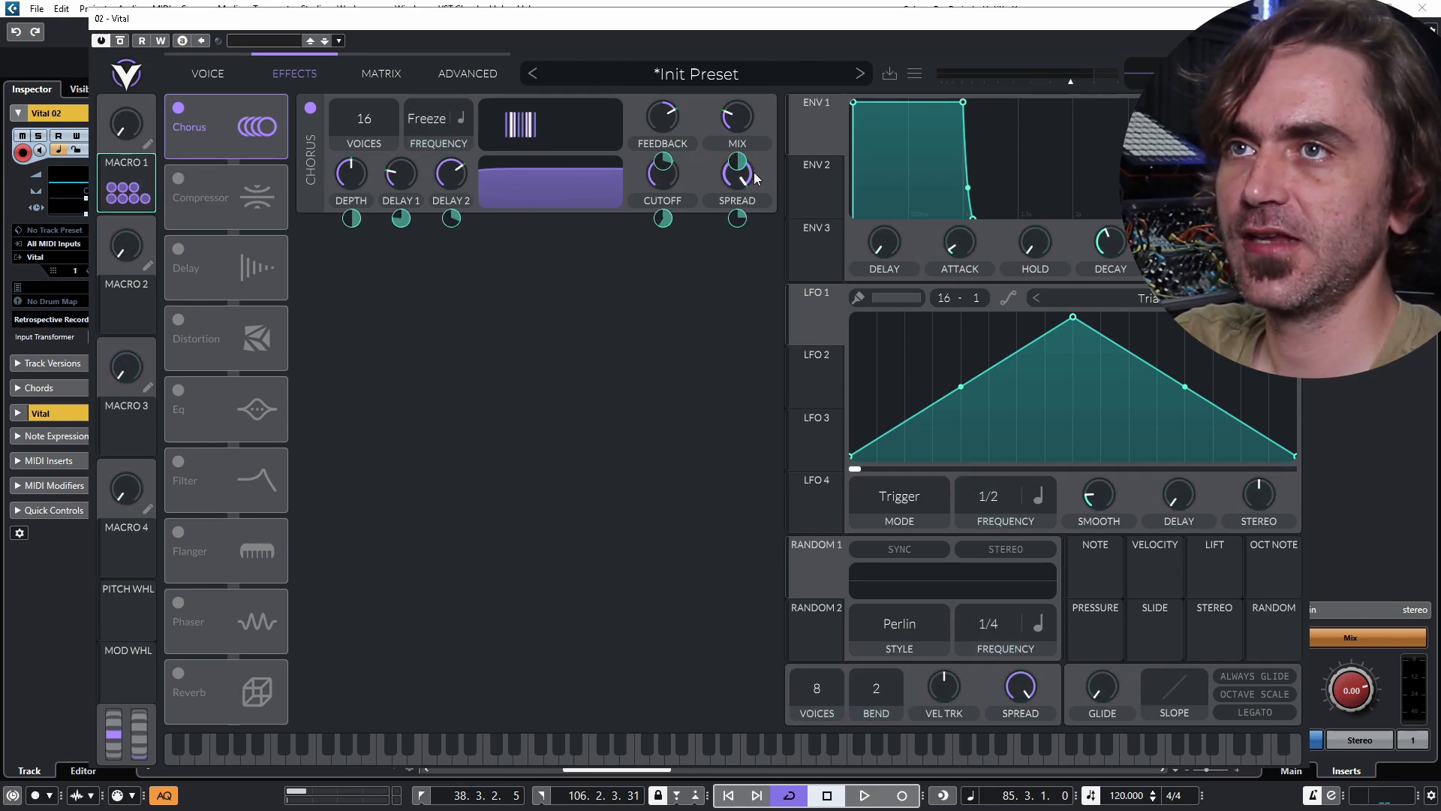
Set Chorus depth, delay 1 and mix to minimum and delay 2 to maximum, lower the feedback, and set Macro 1's depth amount to 0.990.
left_click_drag(735, 227, 739, 258)
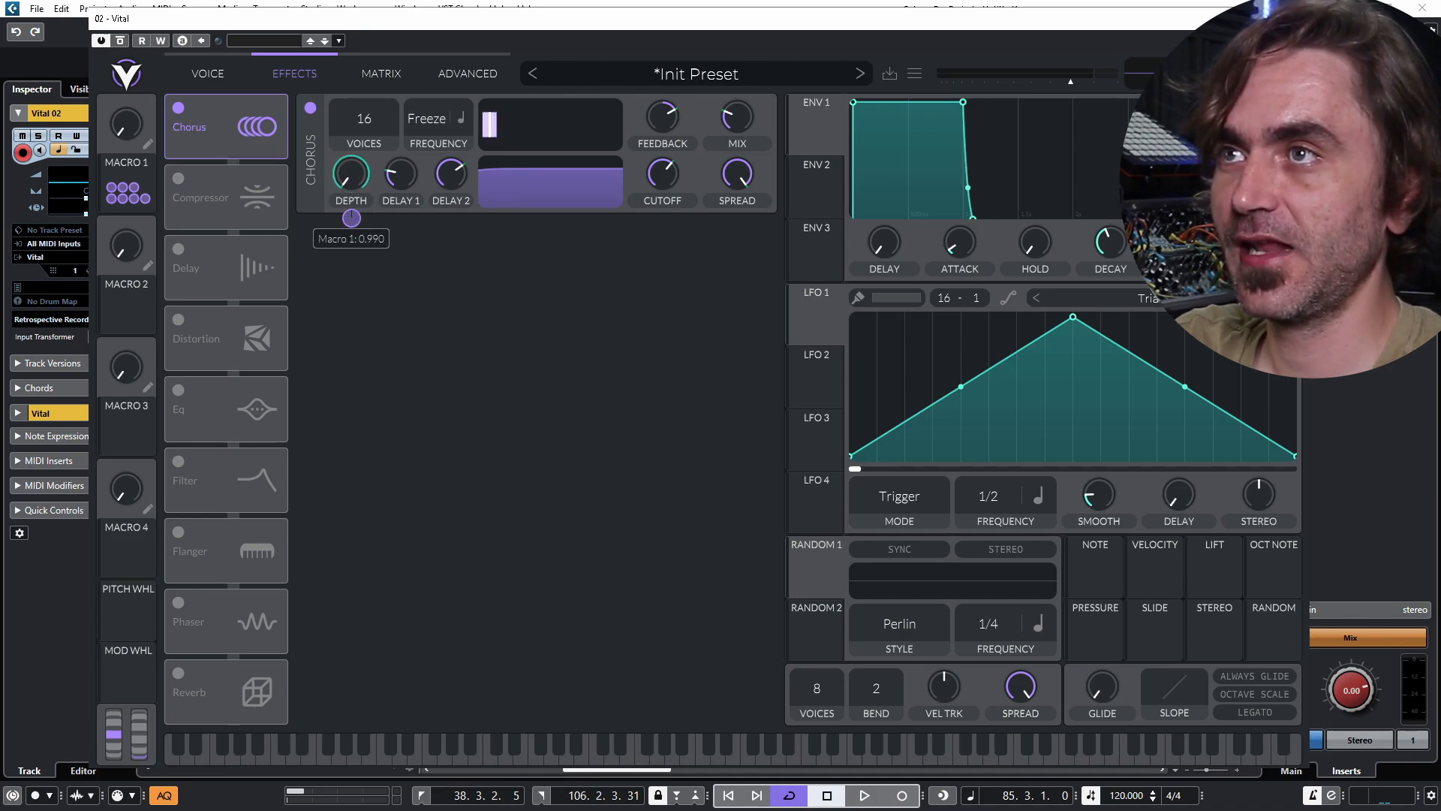
left_click_drag(412, 171, 470, 144)
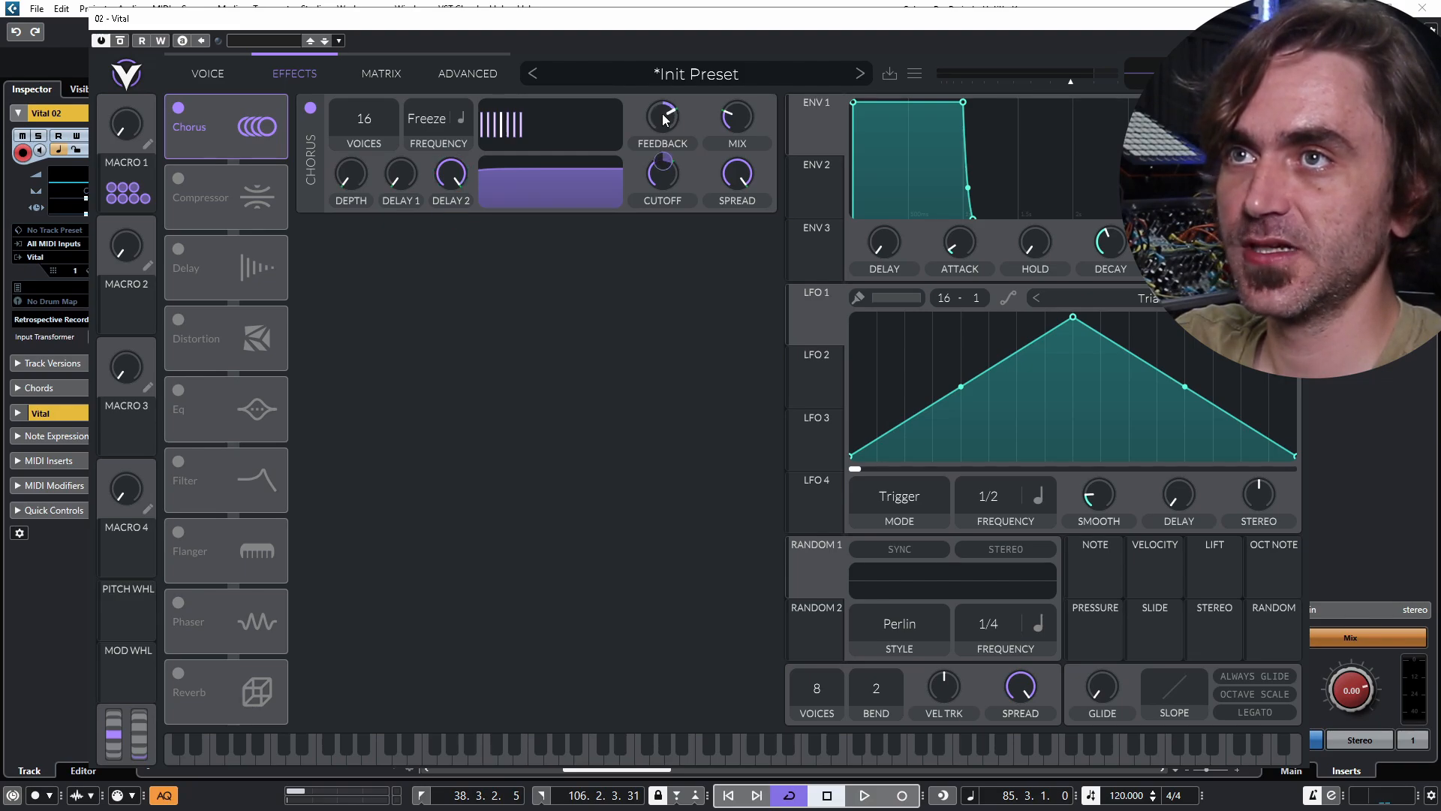
mouse_move(663, 119)
left_click_drag(653, 129, 651, 131)
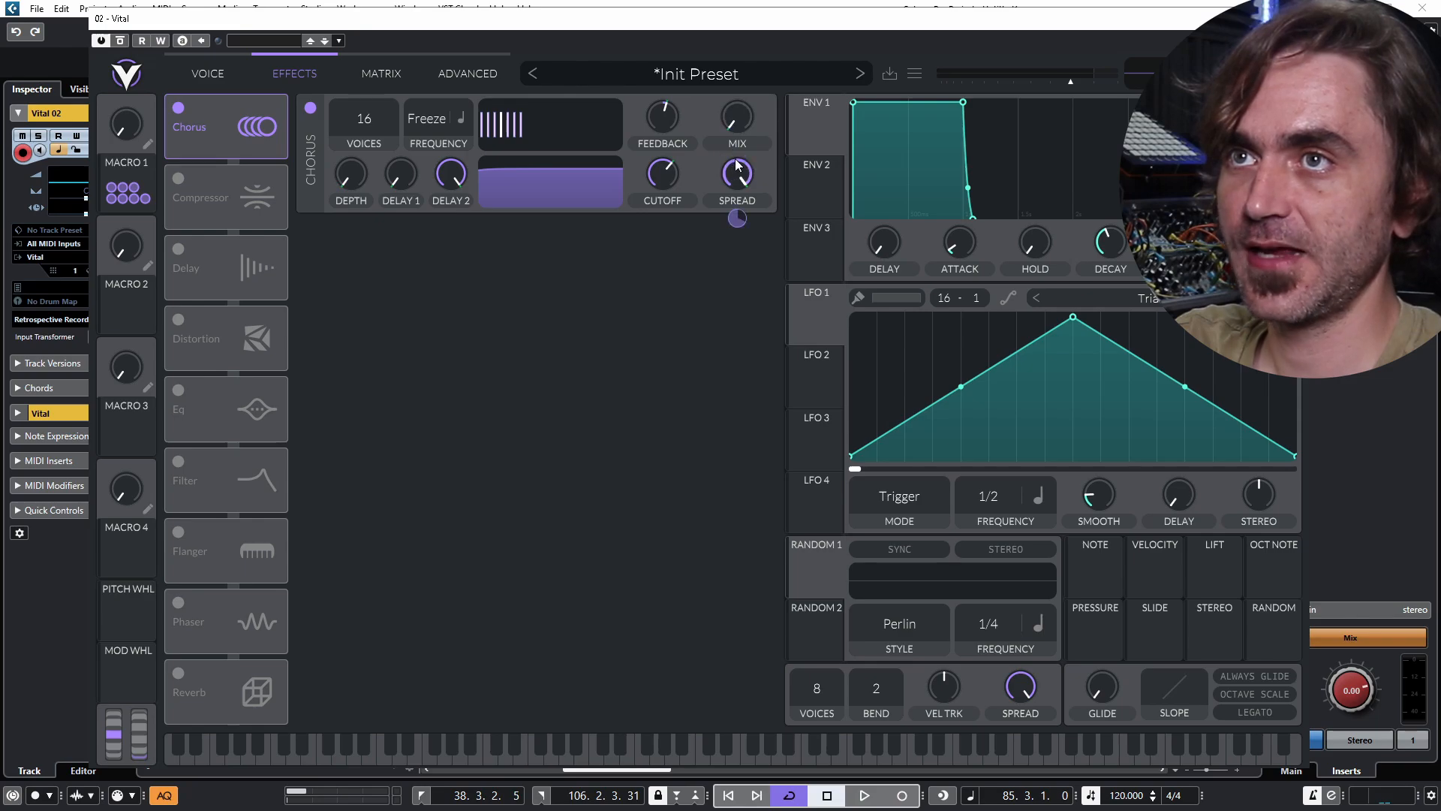
Adjust Macro 1's amount on the Chorus cutoff, lower the Chorus spread, and sweep Macro 1 to test the result.
mouse_move(737, 161)
mouse_move(664, 178)
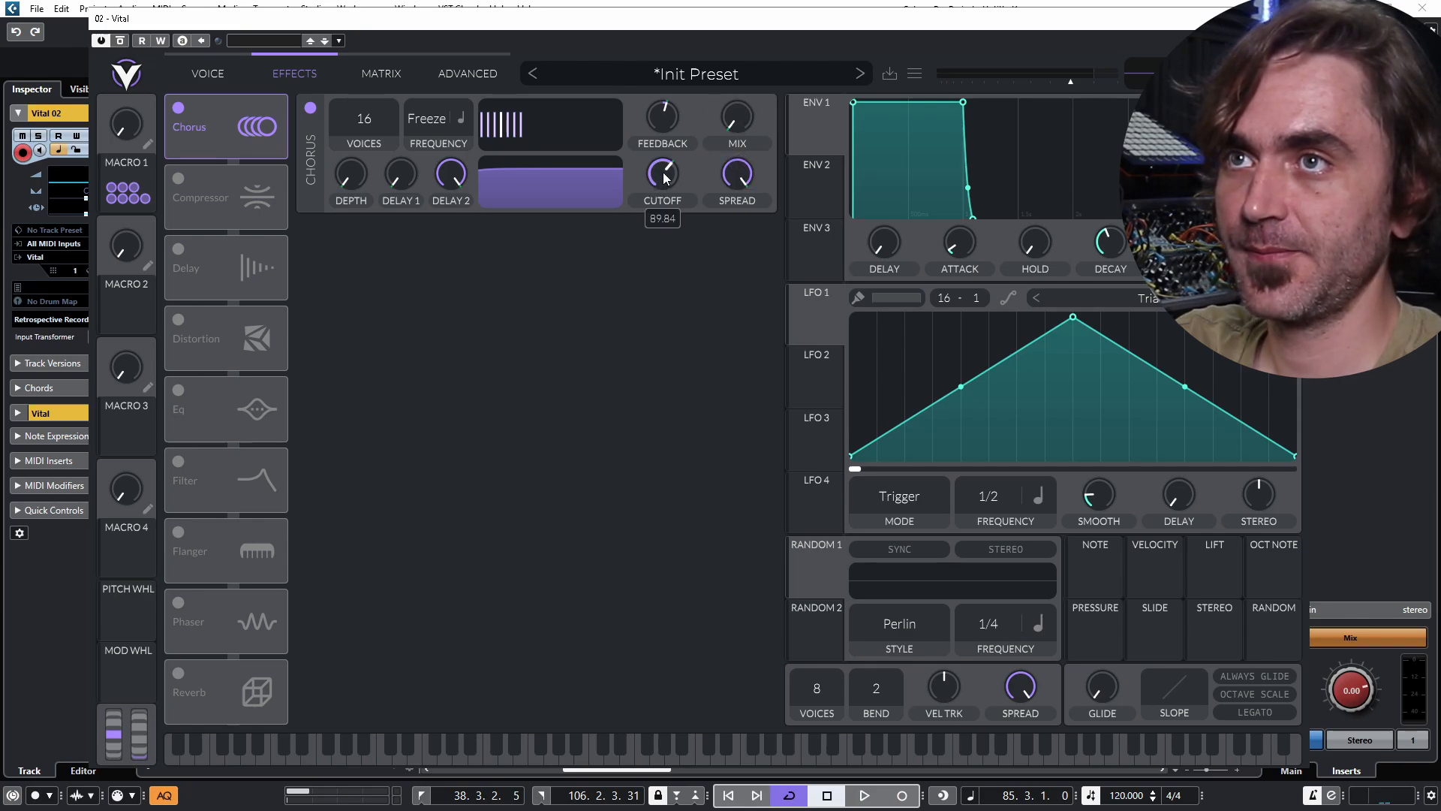
mouse_move(662, 219)
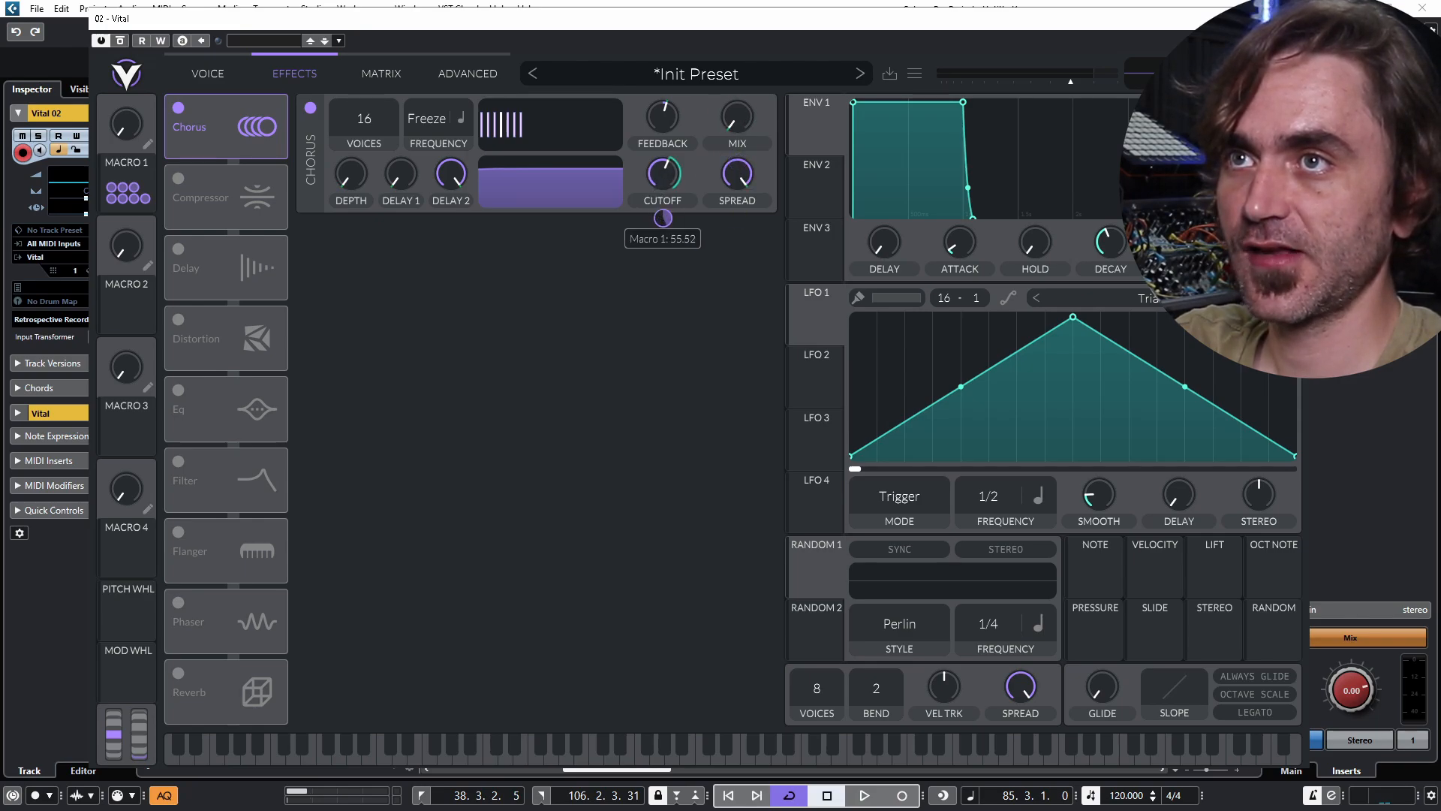
left_click_drag(663, 218, 662, 222)
left_click_drag(732, 174, 708, 232)
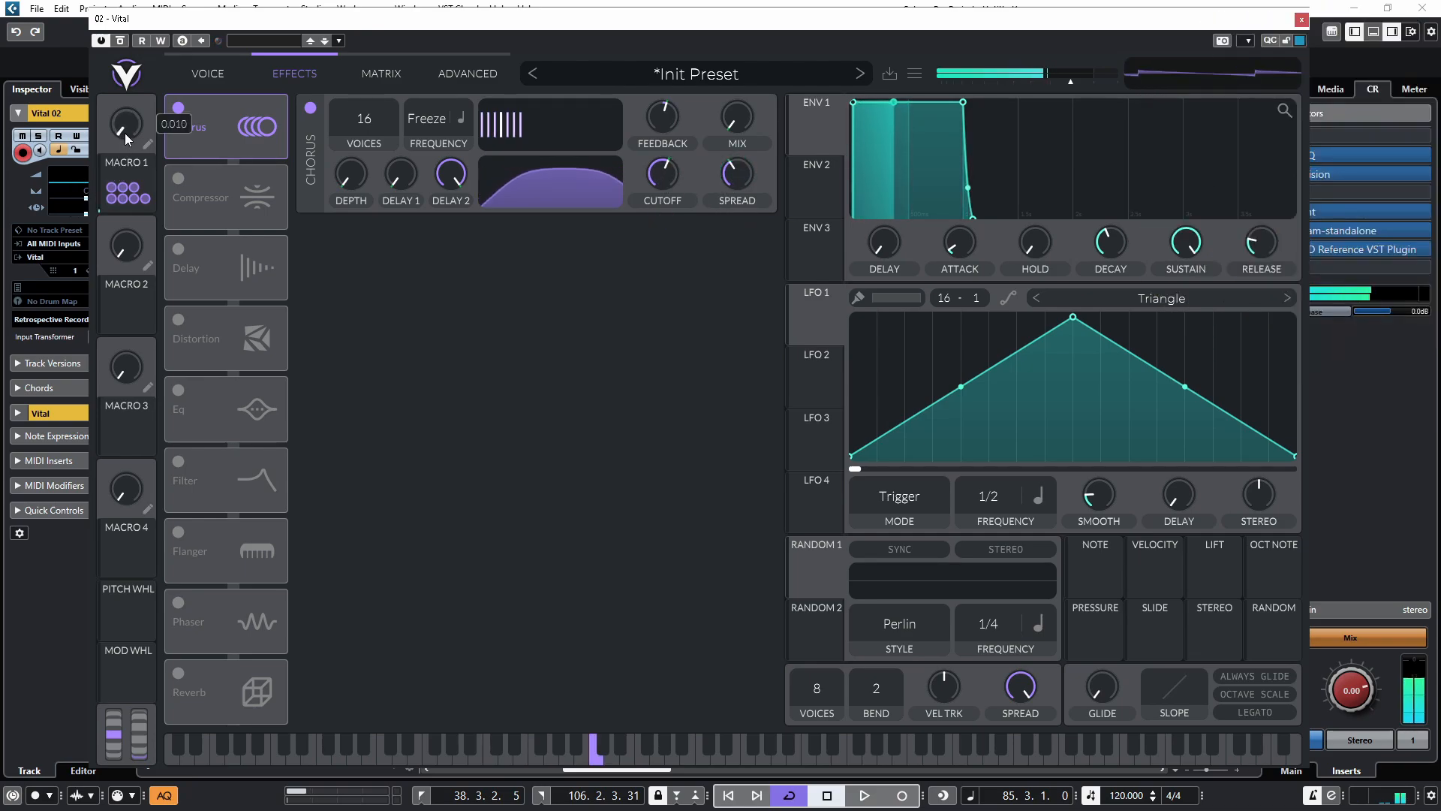
left_click_drag(125, 133, 150, 155)
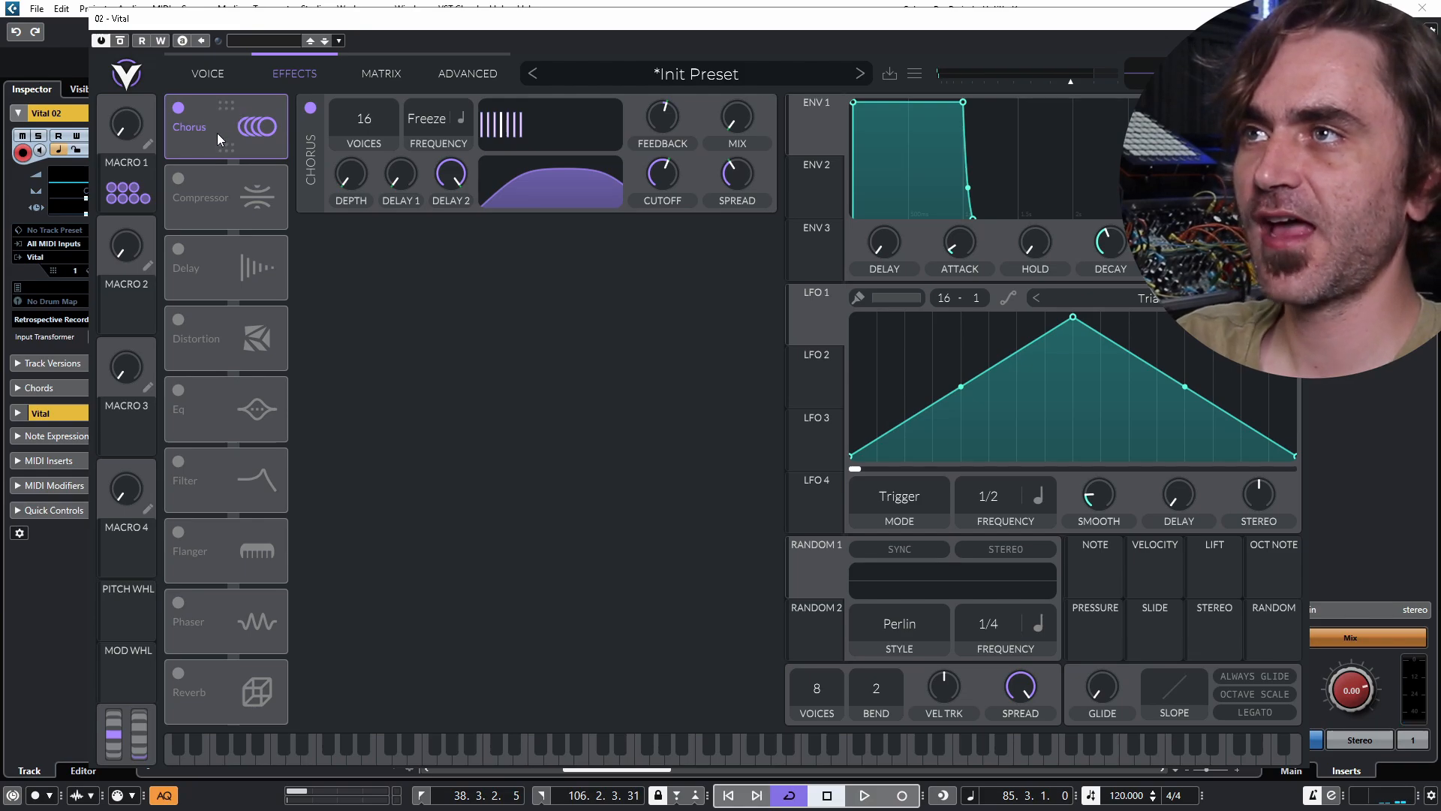
Reorder the effects chain to Compressor, Distortion, Eq, Filter, Chorus, Flanger, Delay, Reverb, Phaser.
left_click_drag(216, 124, 187, 521)
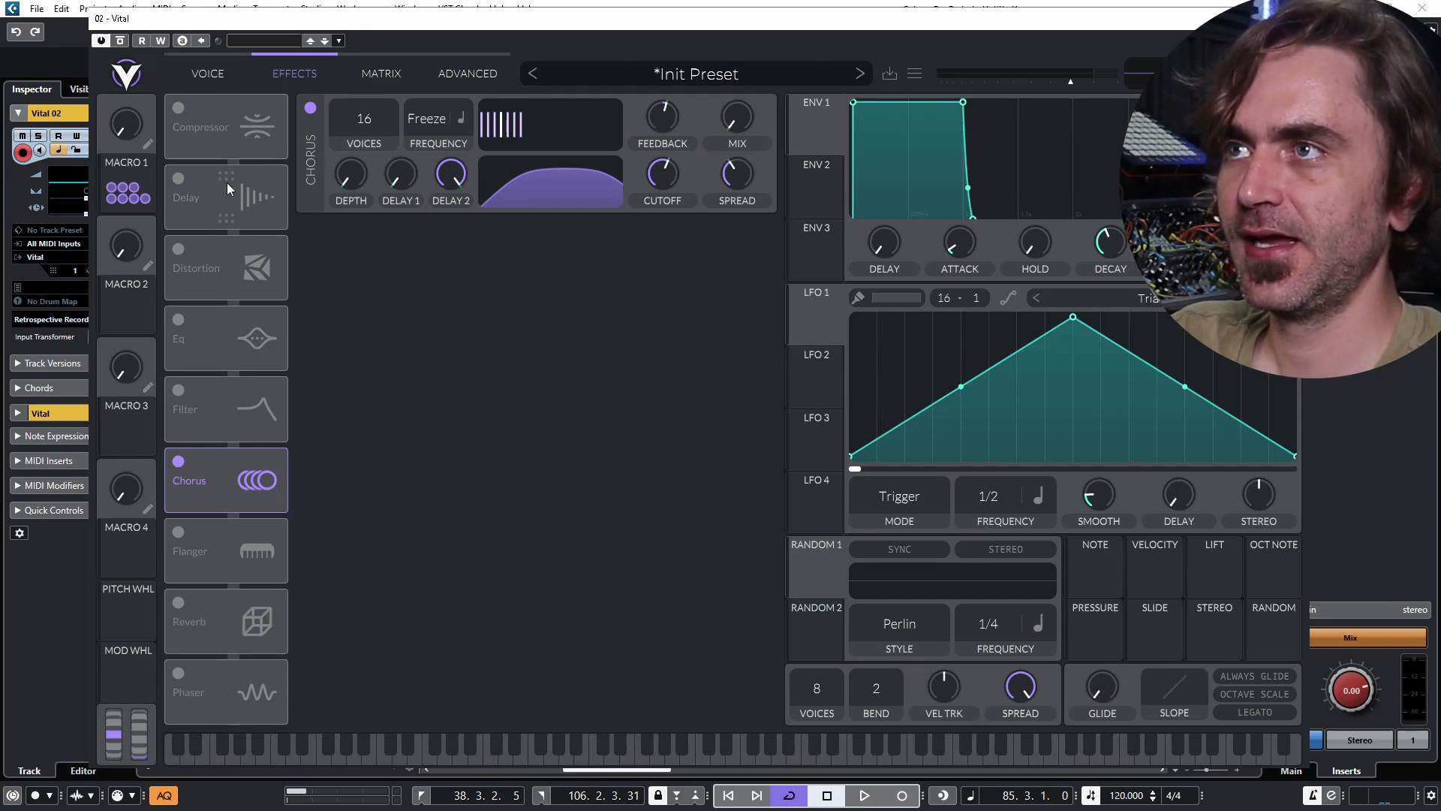
left_click_drag(227, 182, 223, 556)
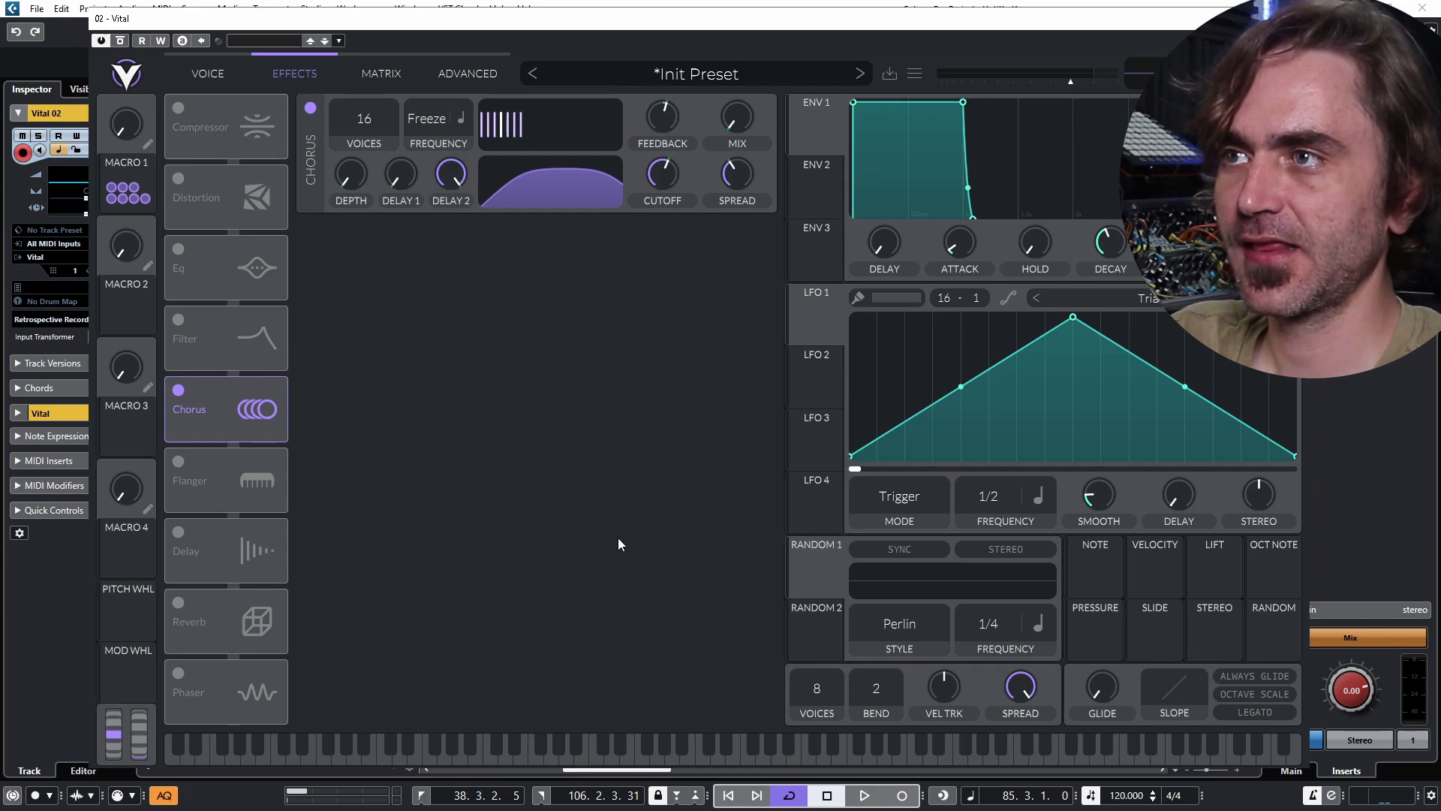
Enable Flanger with its frequency at Freeze and assign Macro 1 to its frequency, offset, feedback, center and mix.
left_click(179, 461)
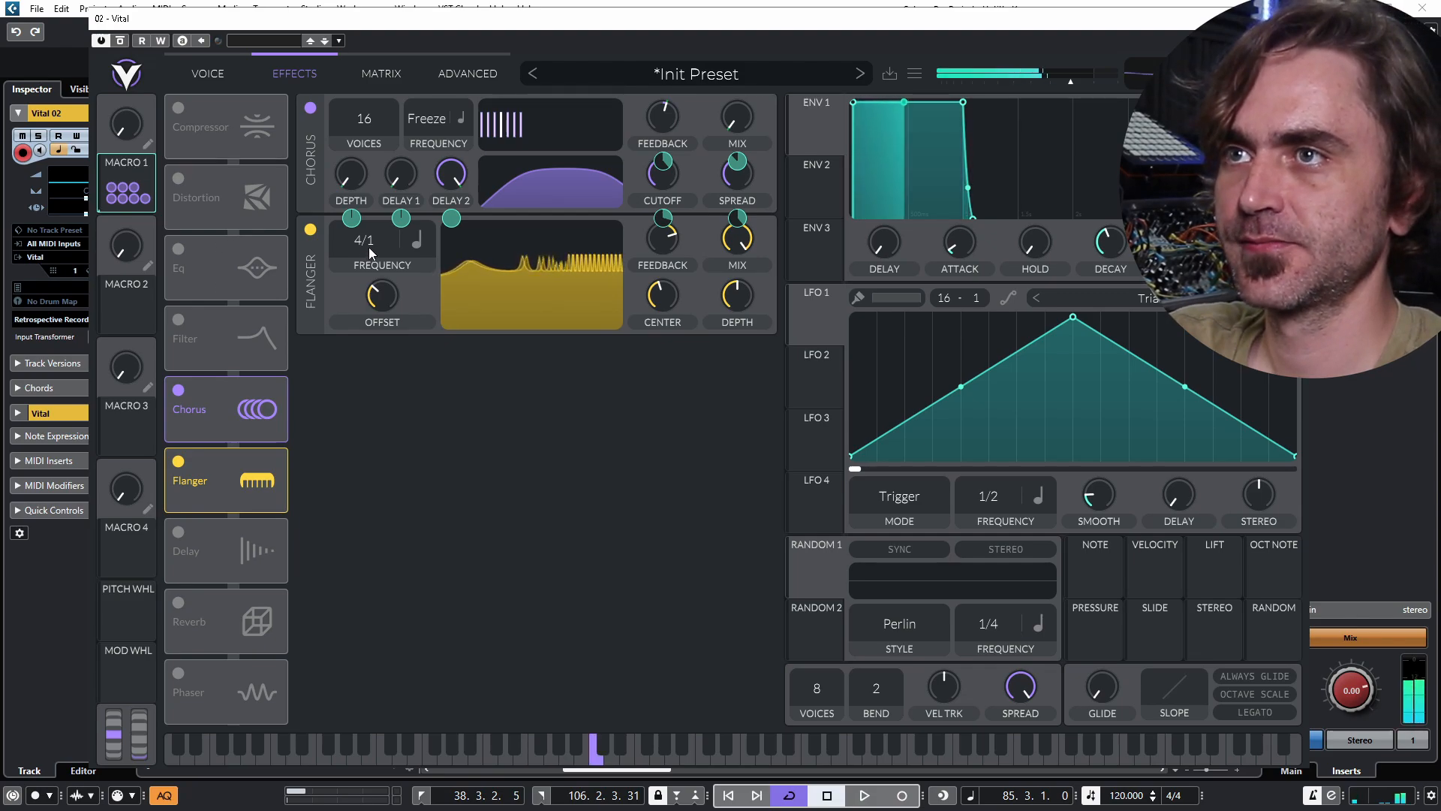
left_click_drag(367, 246, 366, 331)
left_click_drag(128, 192, 667, 296)
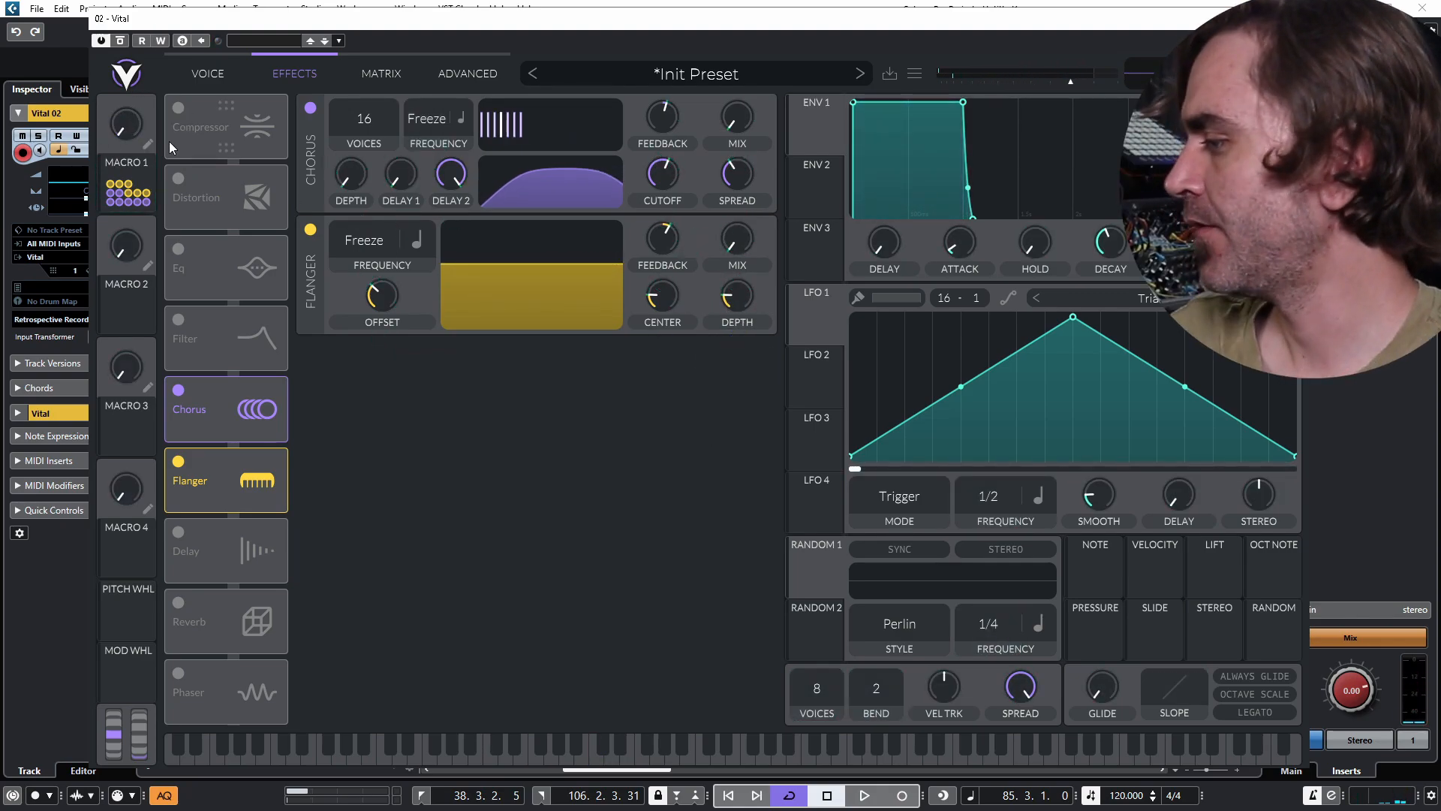
Paint a random stepped remap curve on a 16-column grid for the Macro 1 to Chorus Mod Depth modulation, starting at zero.
left_click(390, 69)
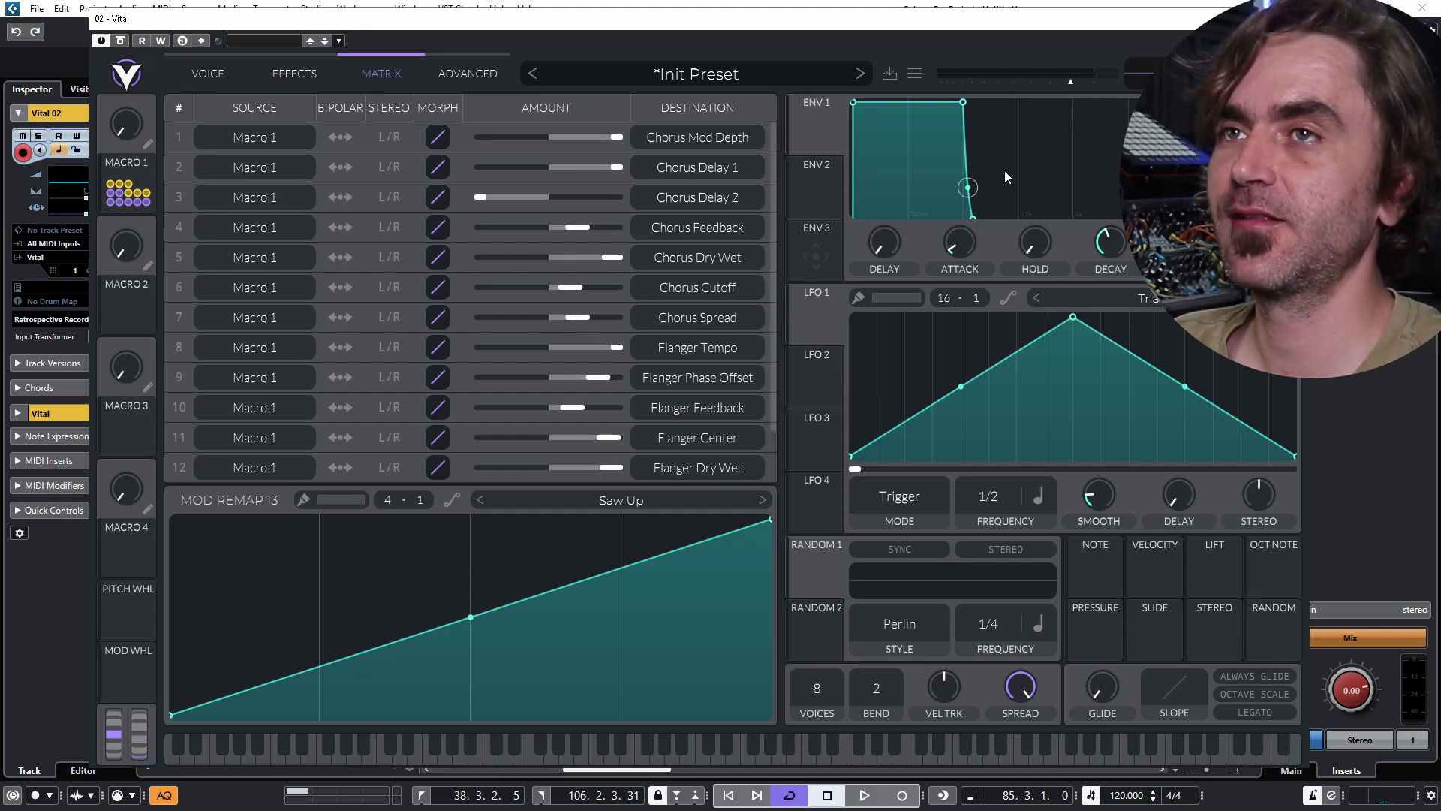
left_click(465, 137)
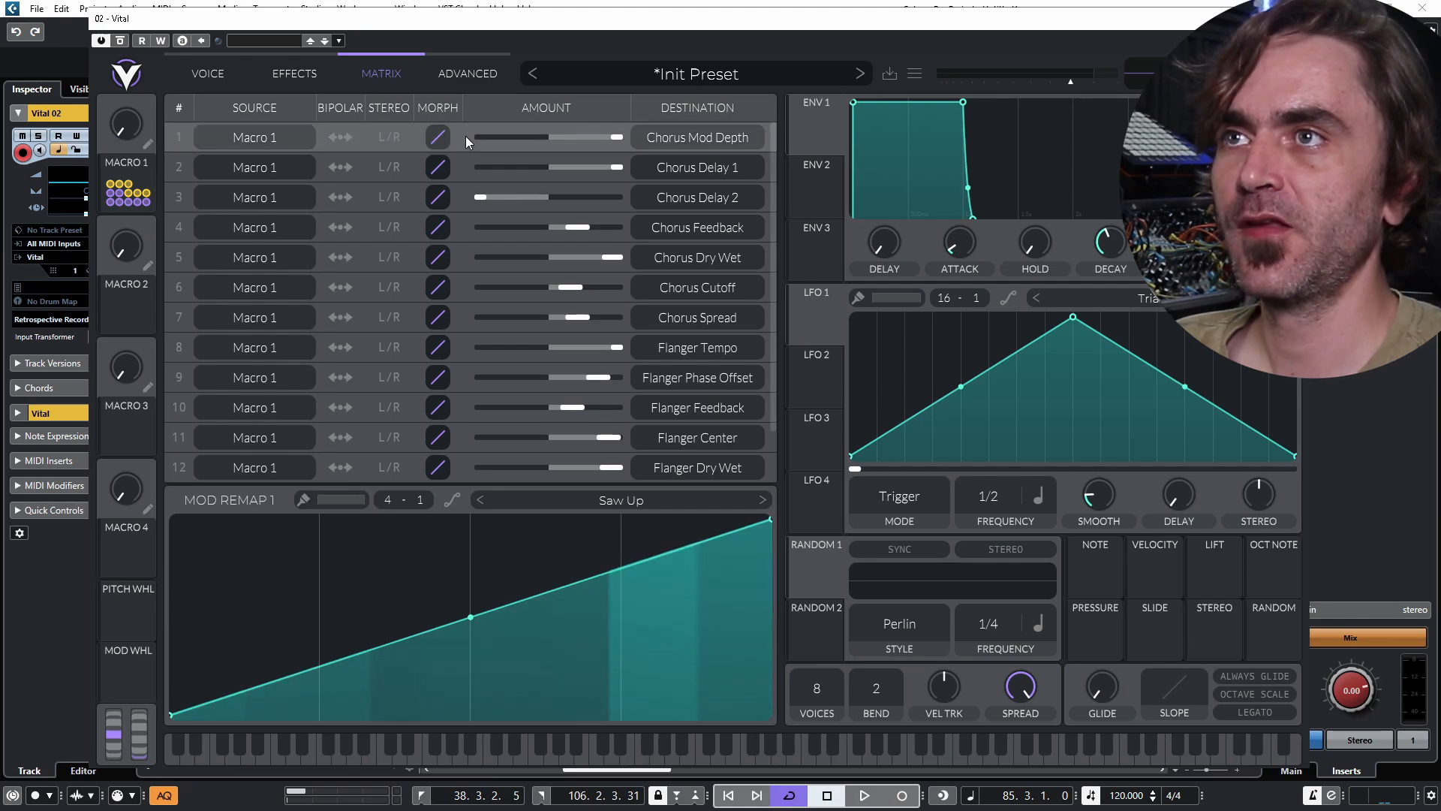
left_click_drag(384, 503, 436, 263)
left_click_drag(173, 686, 187, 752)
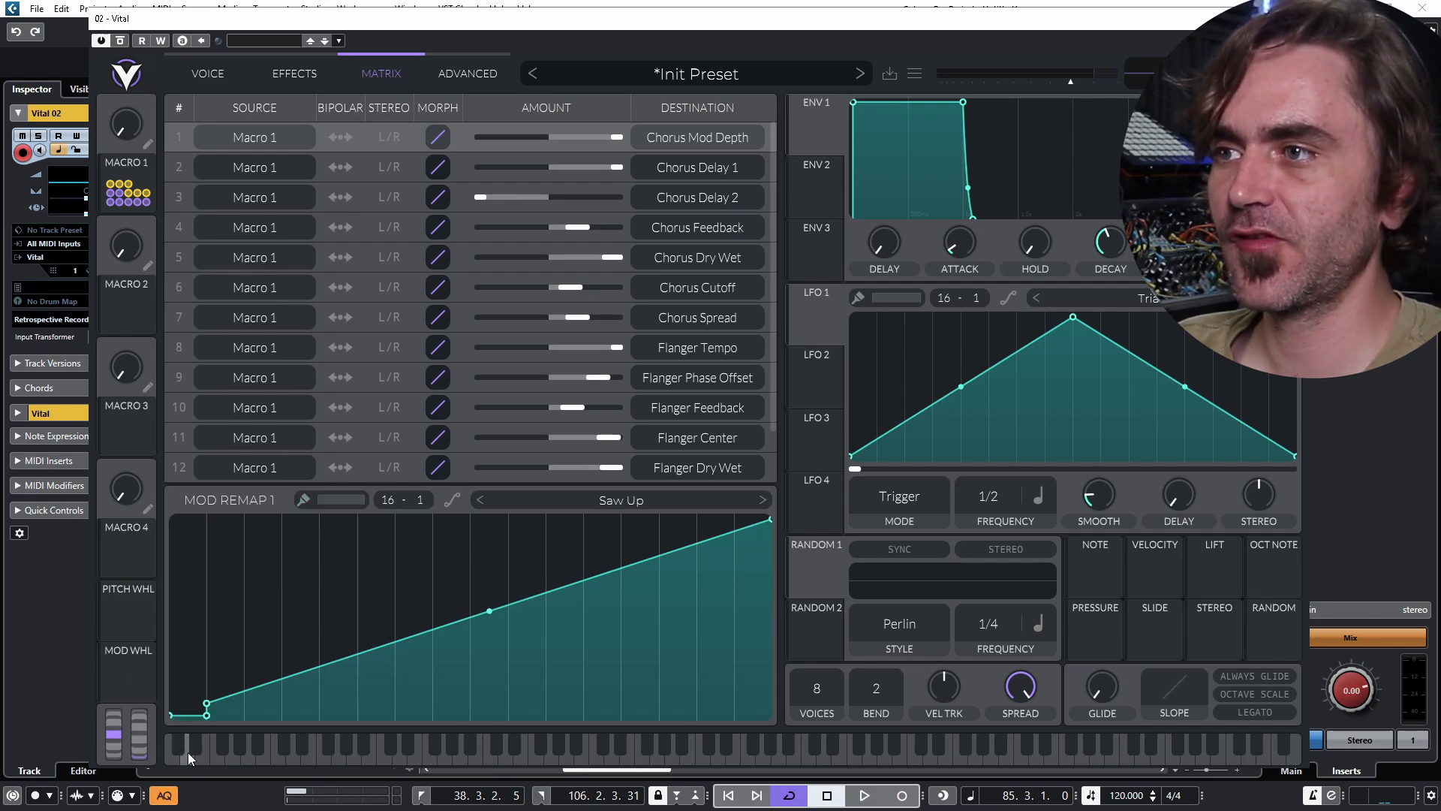
left_click_drag(223, 586, 247, 592)
mouse_move(268, 678)
left_mouse_down()
mouse_move(309, 632)
mouse_move(379, 653)
mouse_move(413, 522)
mouse_move(447, 587)
mouse_move(553, 638)
mouse_move(608, 598)
mouse_move(679, 632)
mouse_move(711, 566)
mouse_move(753, 679)
left_mouse_up()
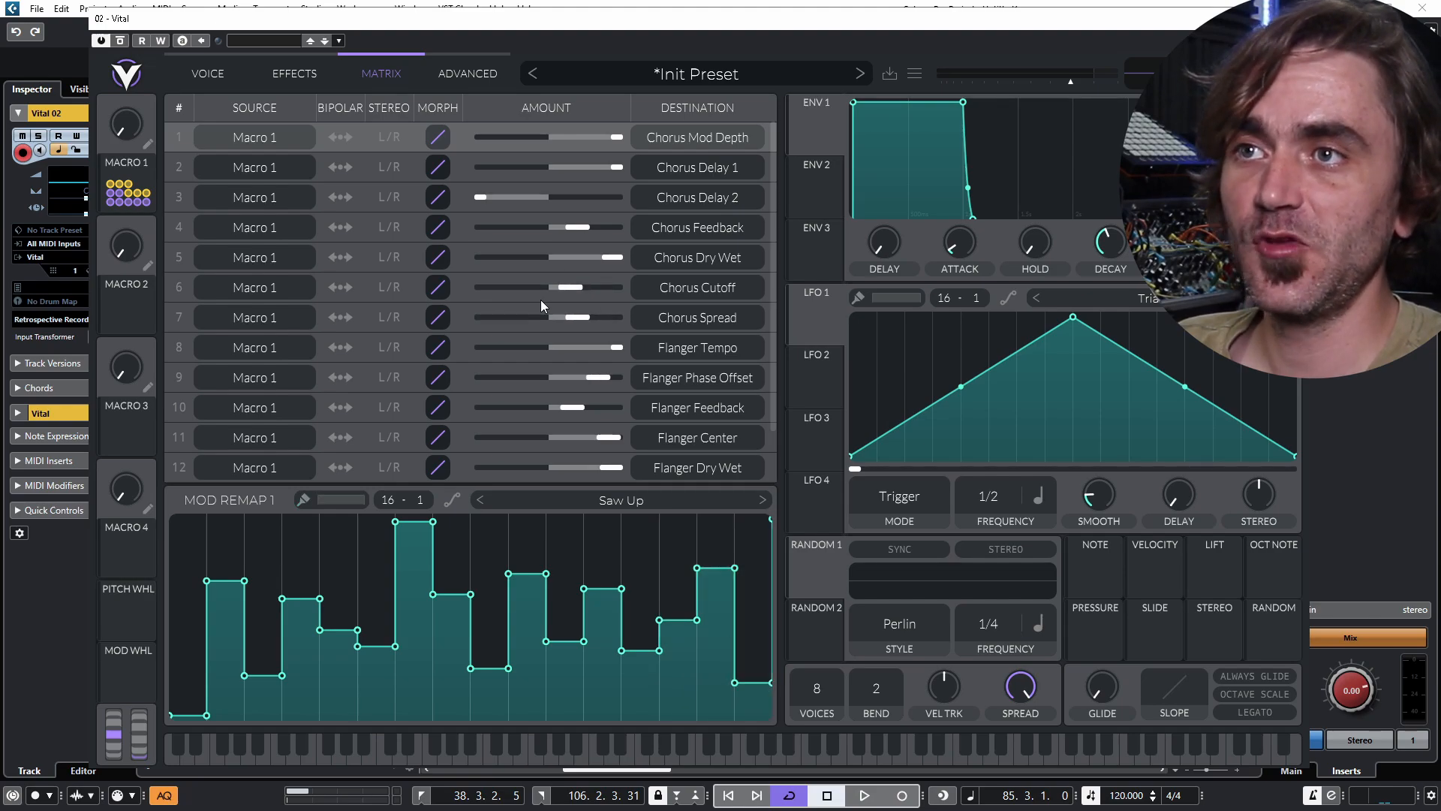
Paint a different 16-column stepped remap curve for Macro 1 to Chorus Delay 1, and turn Macro 1 up and back to zero.
left_click(461, 174)
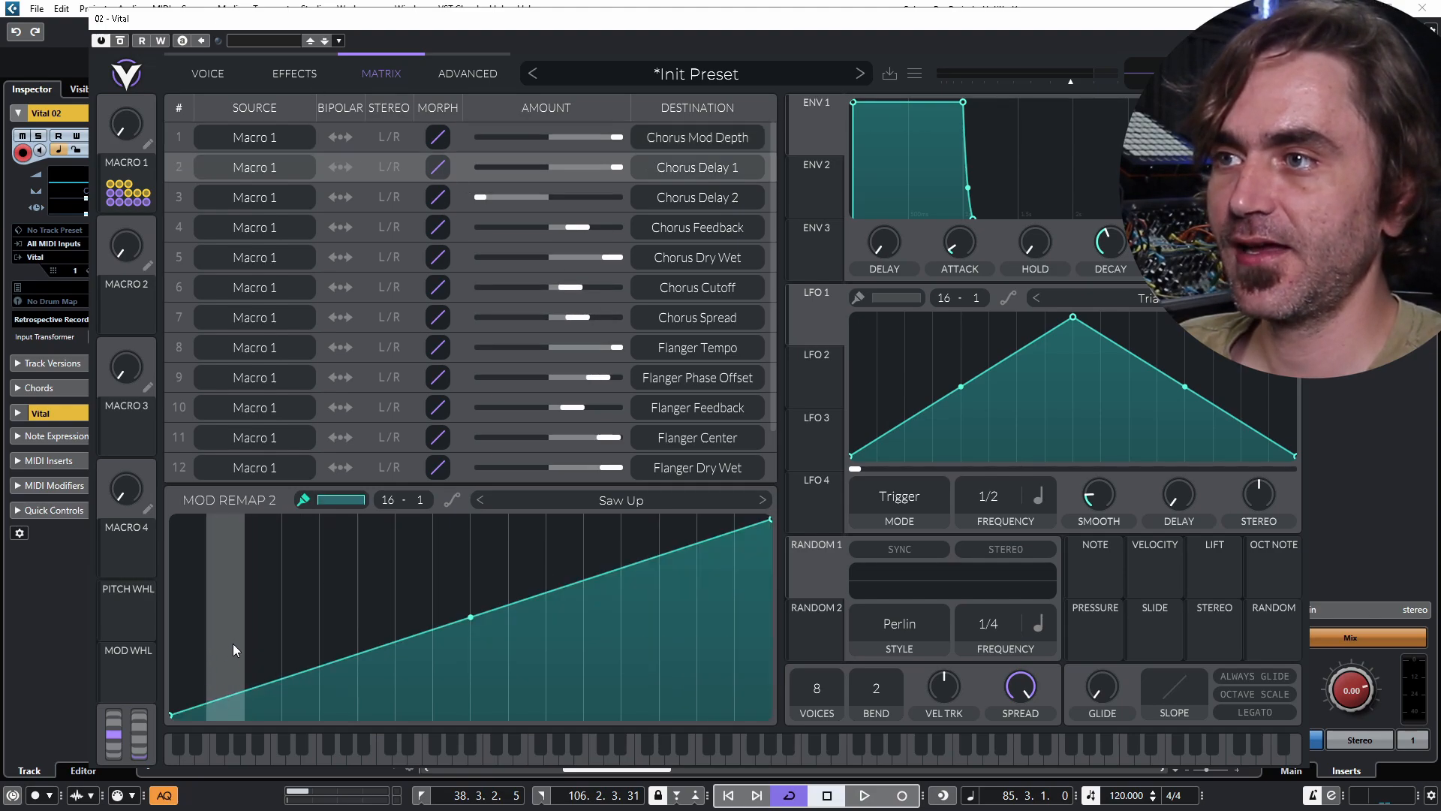
mouse_move(233, 641)
left_mouse_down()
mouse_move(296, 660)
mouse_move(342, 601)
mouse_move(377, 712)
mouse_move(425, 625)
mouse_move(483, 626)
mouse_move(516, 650)
mouse_move(561, 613)
mouse_move(624, 597)
mouse_move(614, 678)
mouse_move(679, 589)
mouse_move(755, 554)
left_mouse_up()
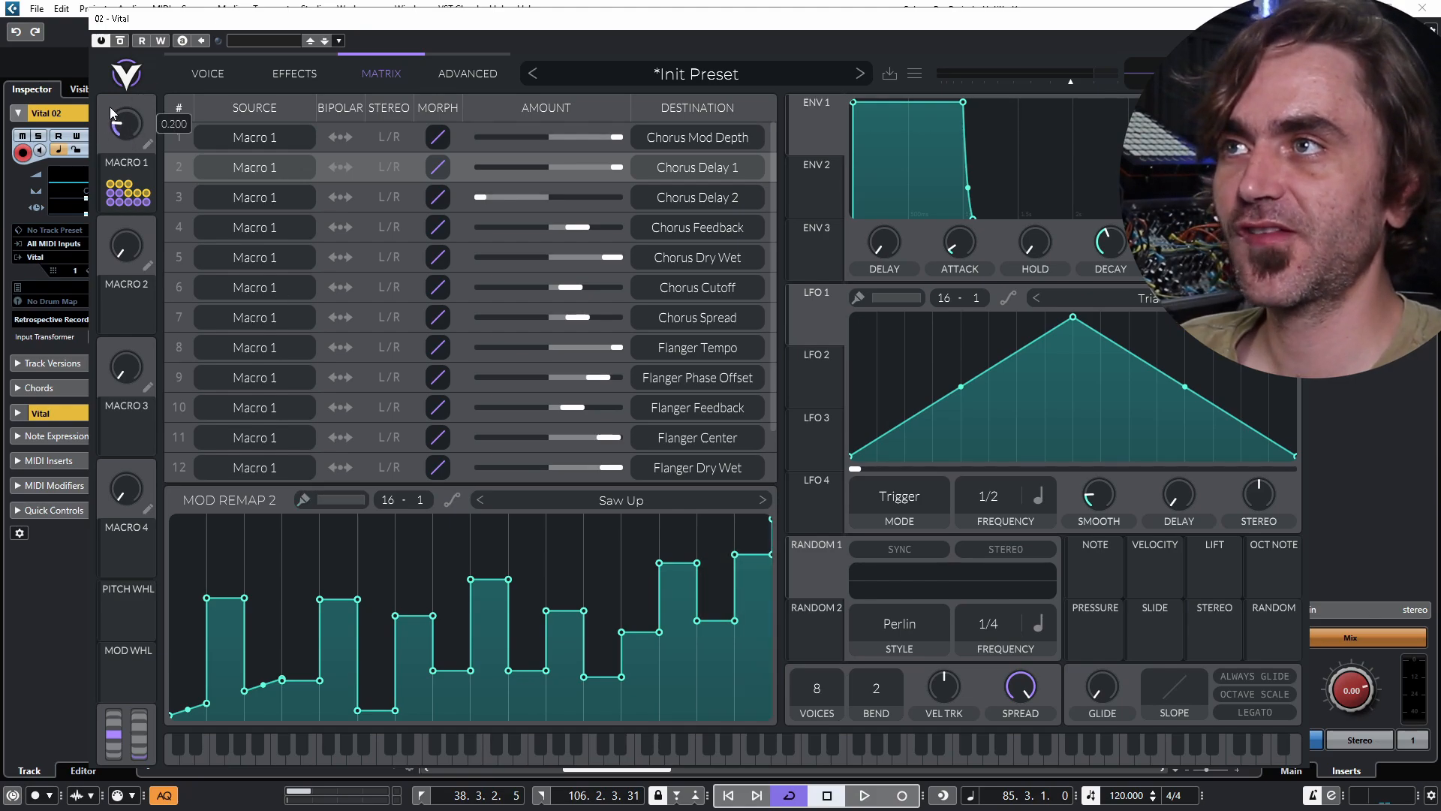
left_click_drag(109, 107, 124, 89)
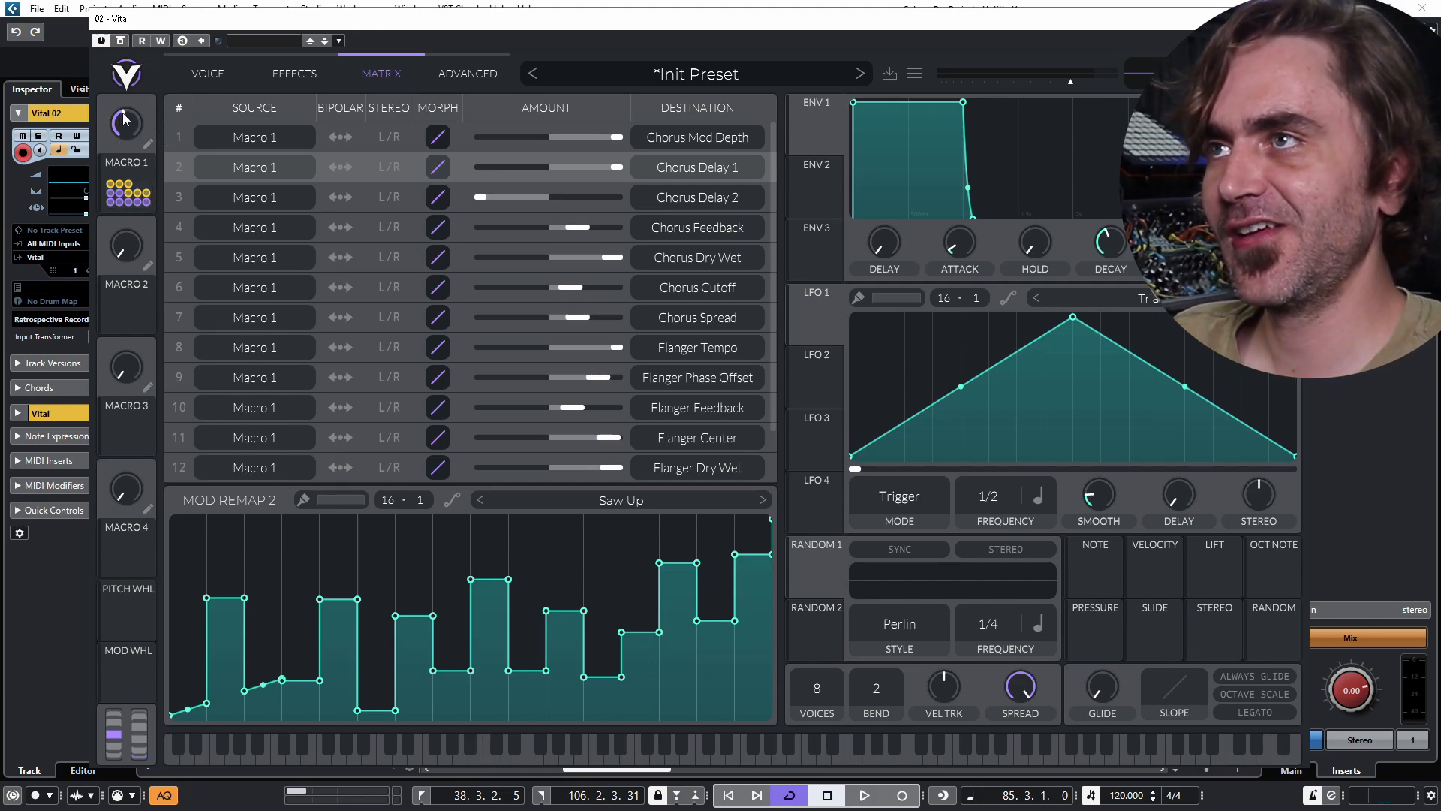
left_click_drag(126, 119, 98, 174)
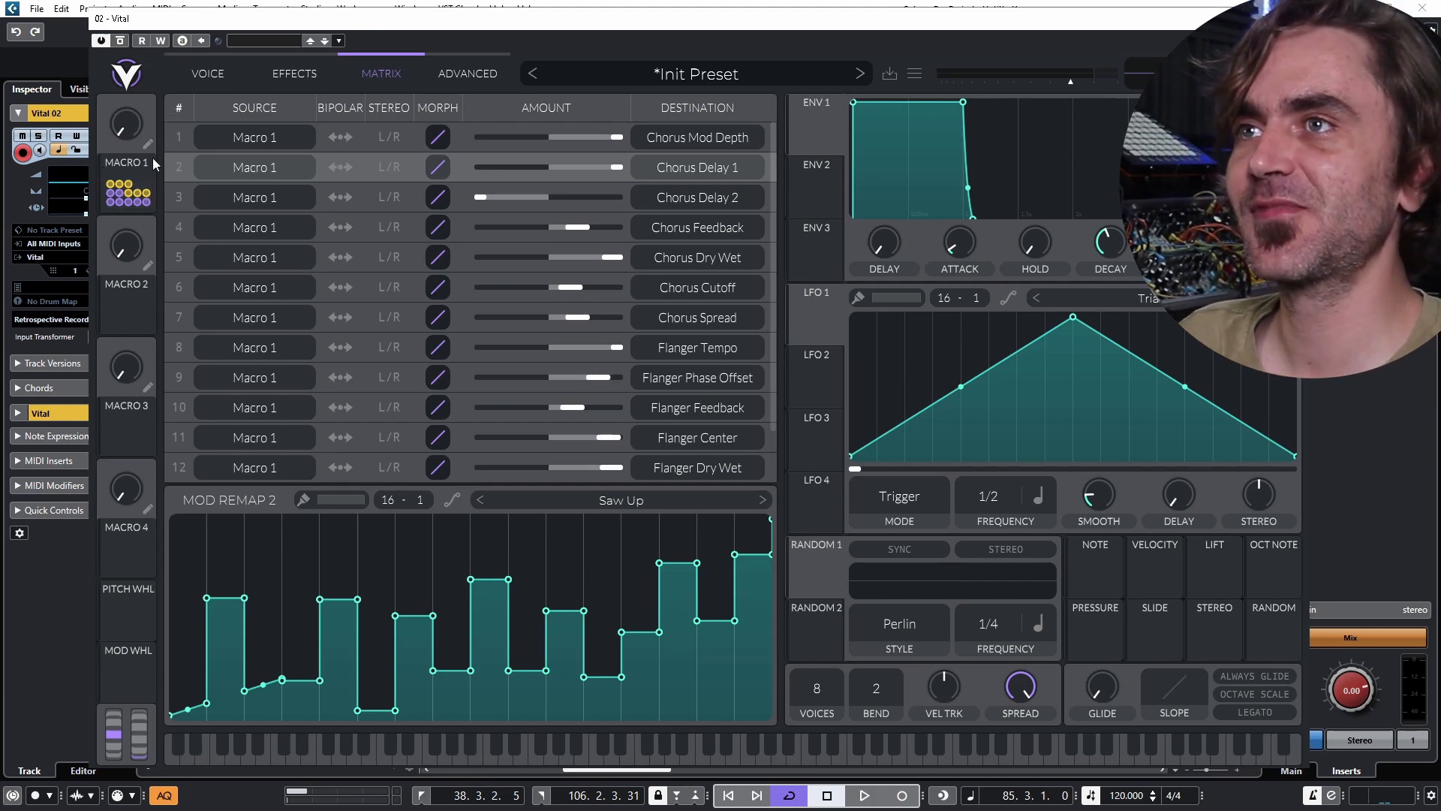
Paint a stepped remap curve for Macro 1 to Chorus Delay 2 and lower the end points of the Delay 1 and Mod Depth curves.
left_click(456, 196)
mouse_move(198, 699)
left_mouse_down()
mouse_move(231, 670)
mouse_move(264, 696)
mouse_move(296, 624)
mouse_move(268, 685)
mouse_move(327, 620)
mouse_move(376, 643)
mouse_move(372, 676)
mouse_move(499, 588)
left_mouse_up()
mouse_move(510, 655)
left_mouse_down()
mouse_move(543, 564)
mouse_move(561, 615)
mouse_move(677, 591)
mouse_move(677, 536)
mouse_move(717, 610)
mouse_move(758, 551)
left_mouse_up()
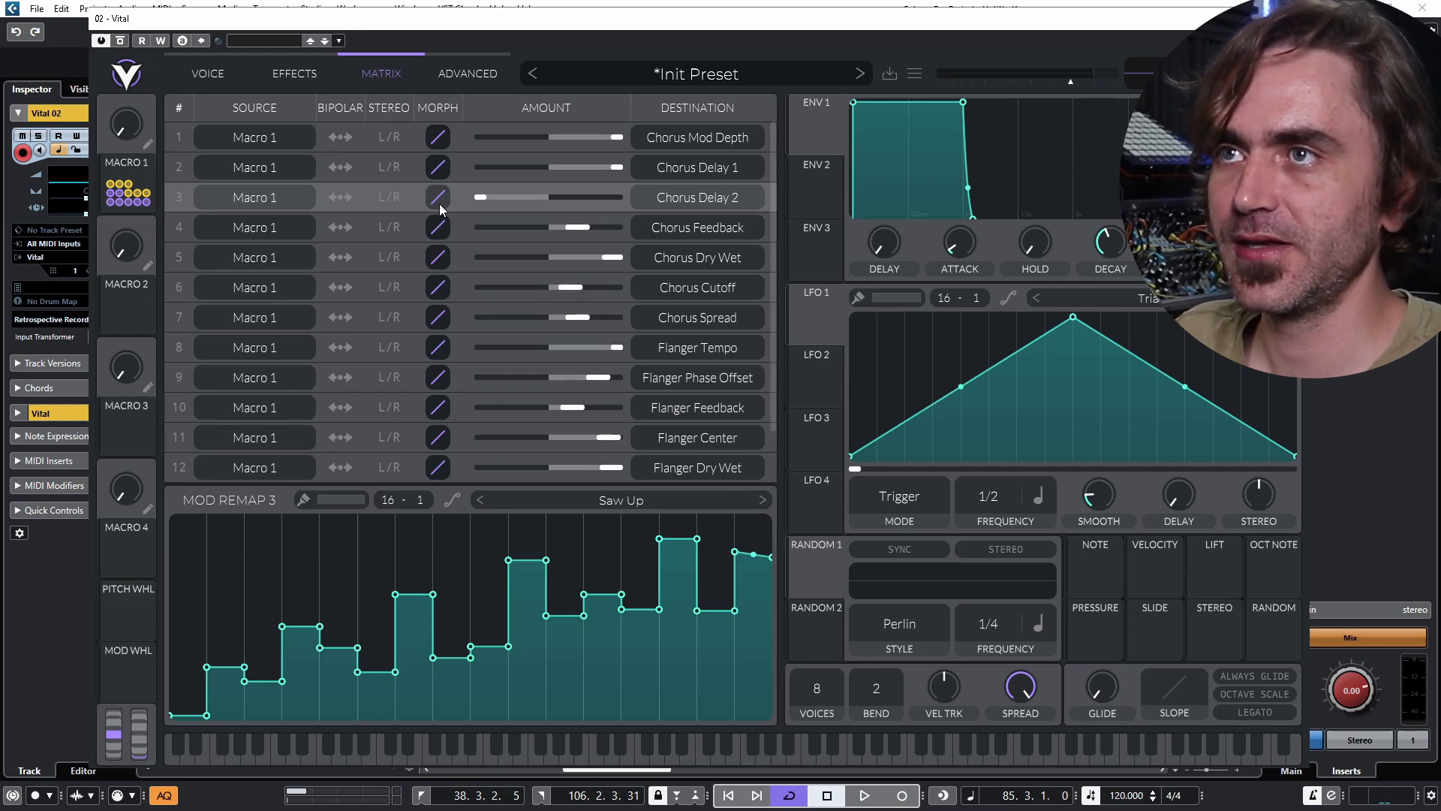
left_click(465, 168)
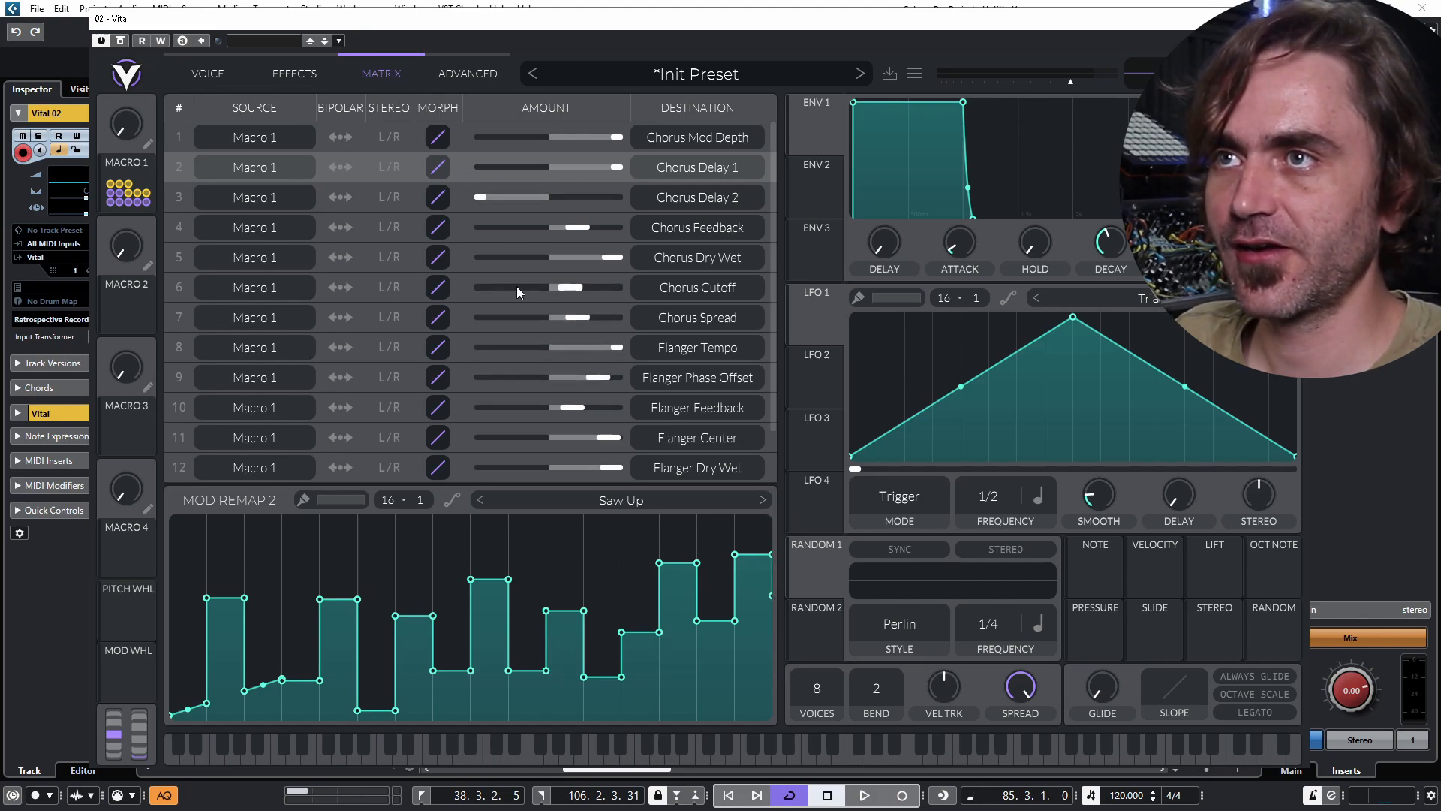
left_click(462, 147)
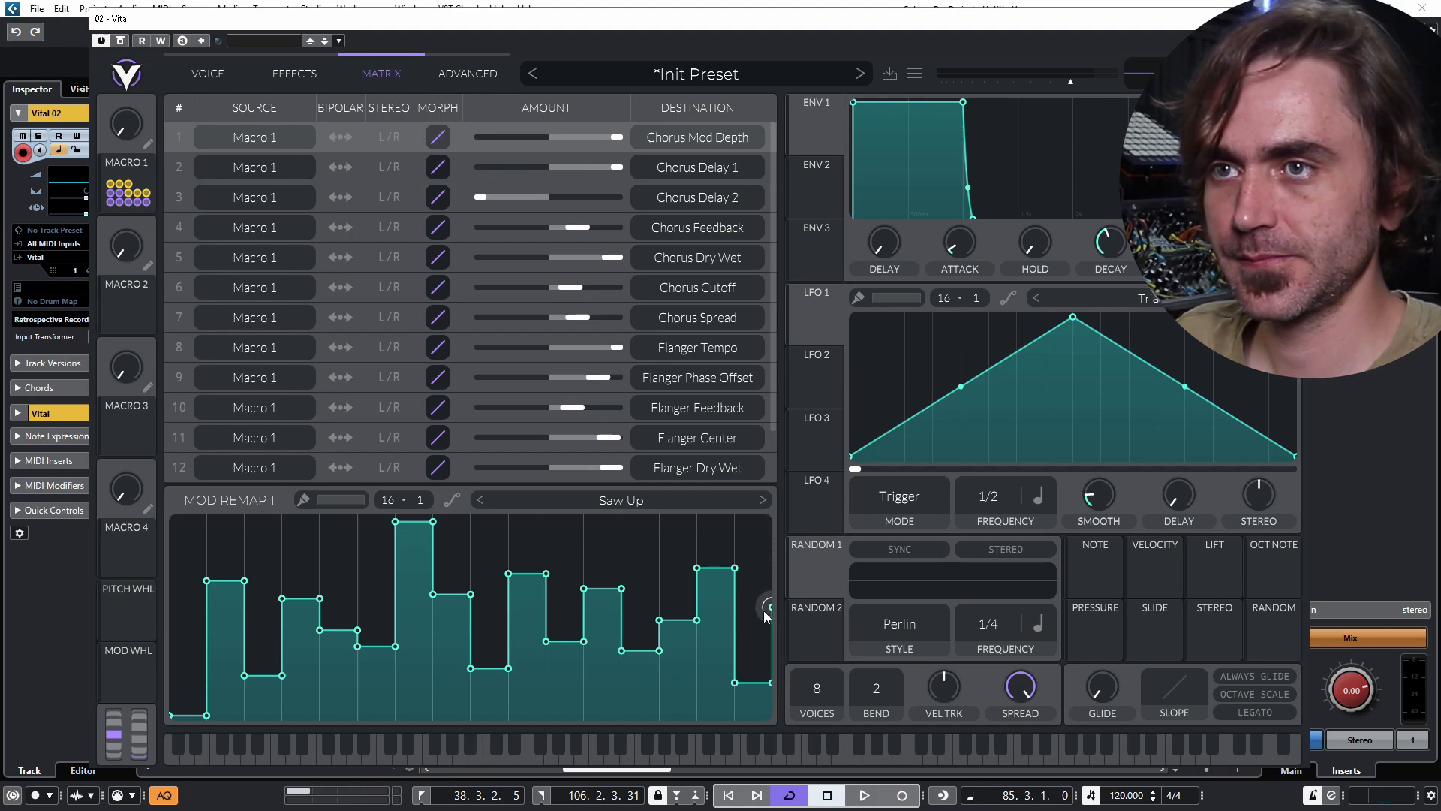
Sweep Macro 1 while playing a note to audition the stepped Chorus and Flanger changes, and return the macro to zero.
left_click_drag(127, 129, 144, 75)
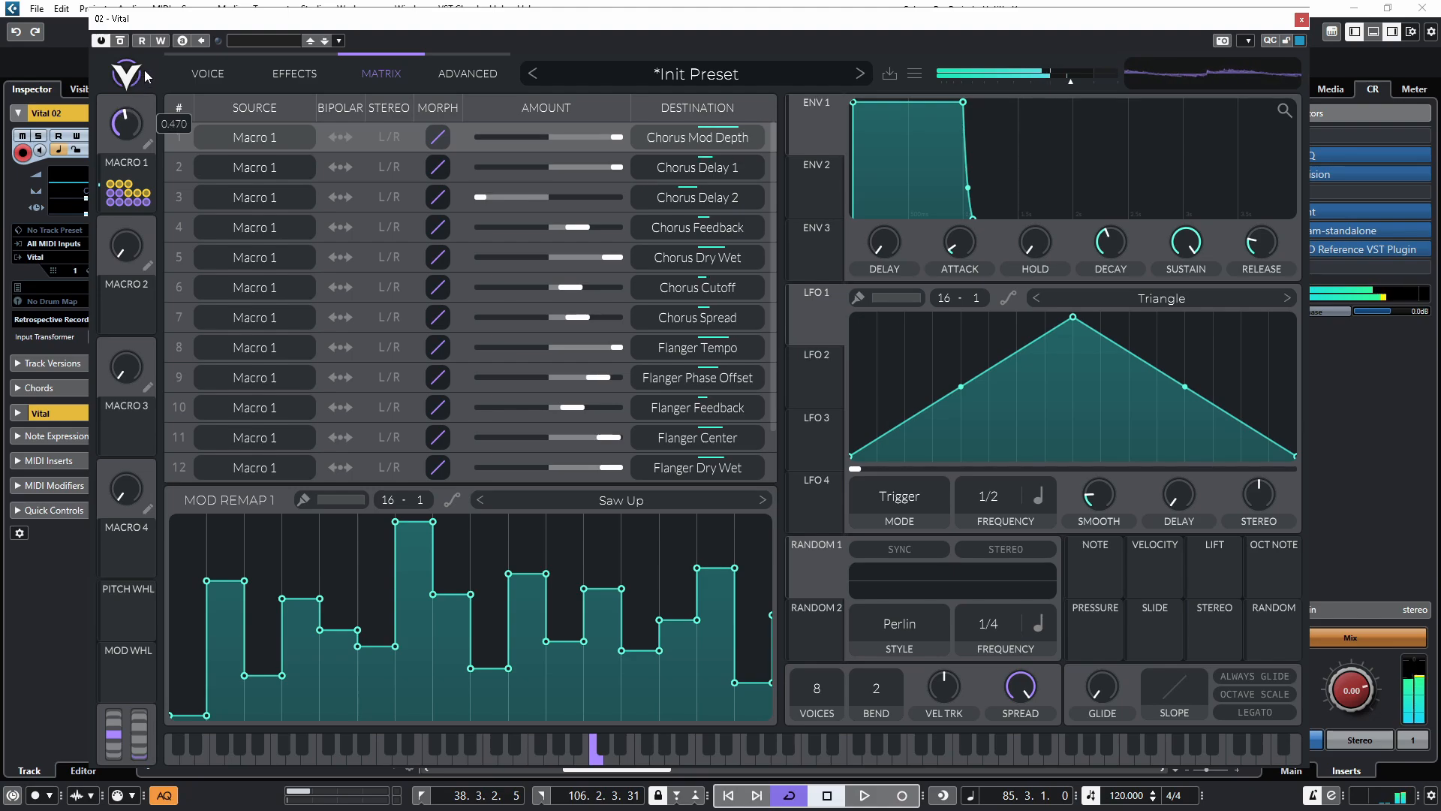
left_click_drag(155, 64, 99, 218)
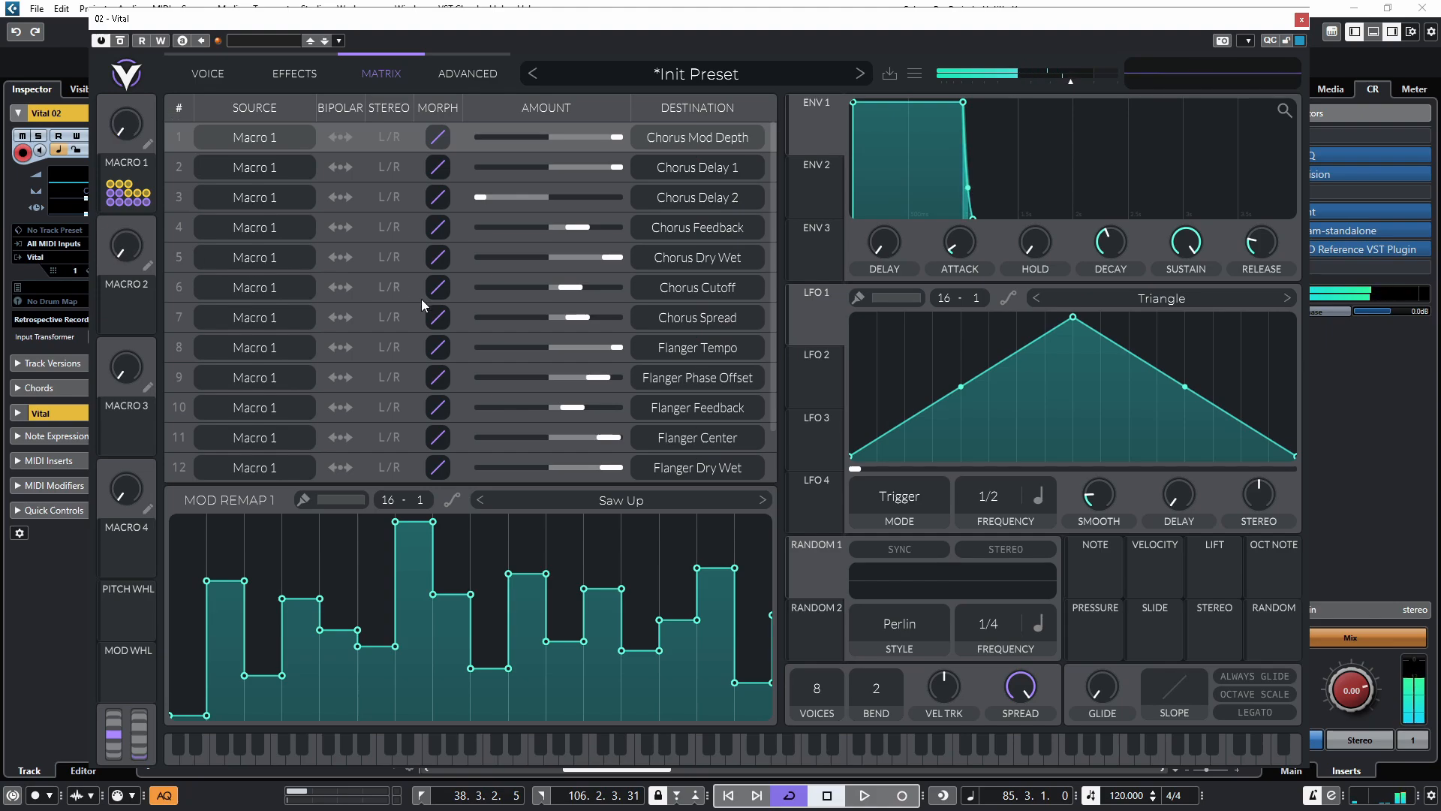
left_click(294, 73)
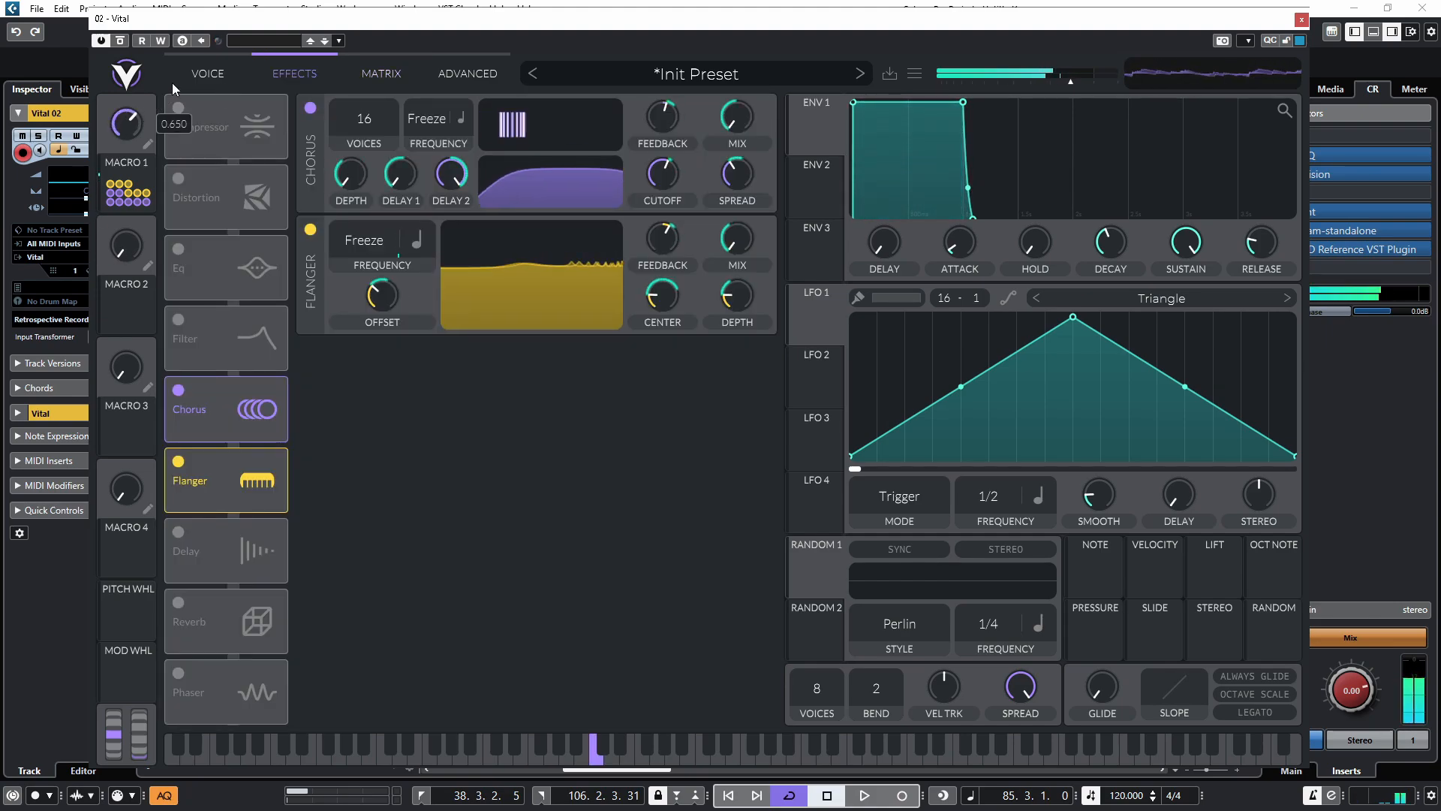
double_click(131, 146)
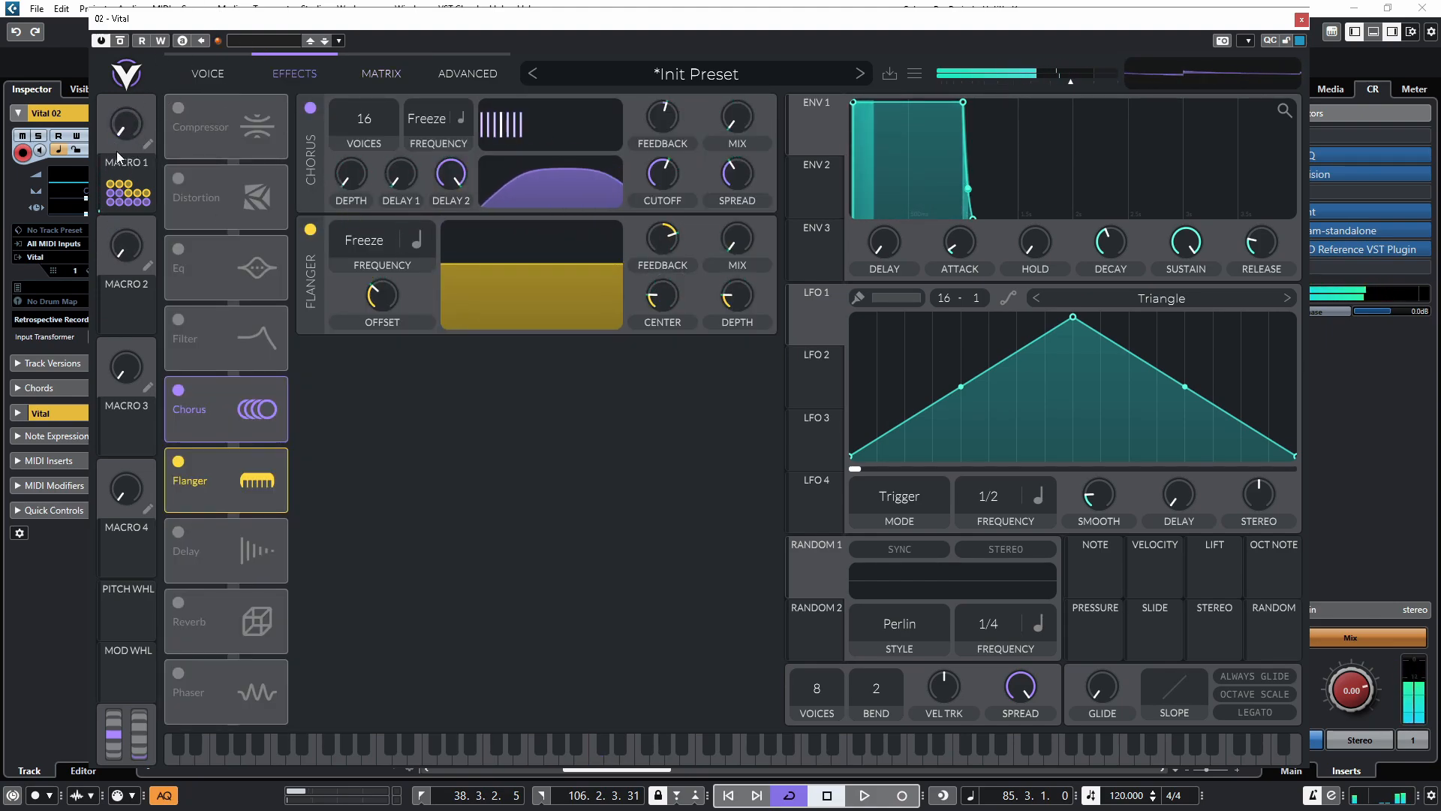
Load the Additive 05 wavetable from PsyTables V2 into oscillator 1 and sweep Macro 1 to audition it.
left_click(210, 74)
left_click(405, 108)
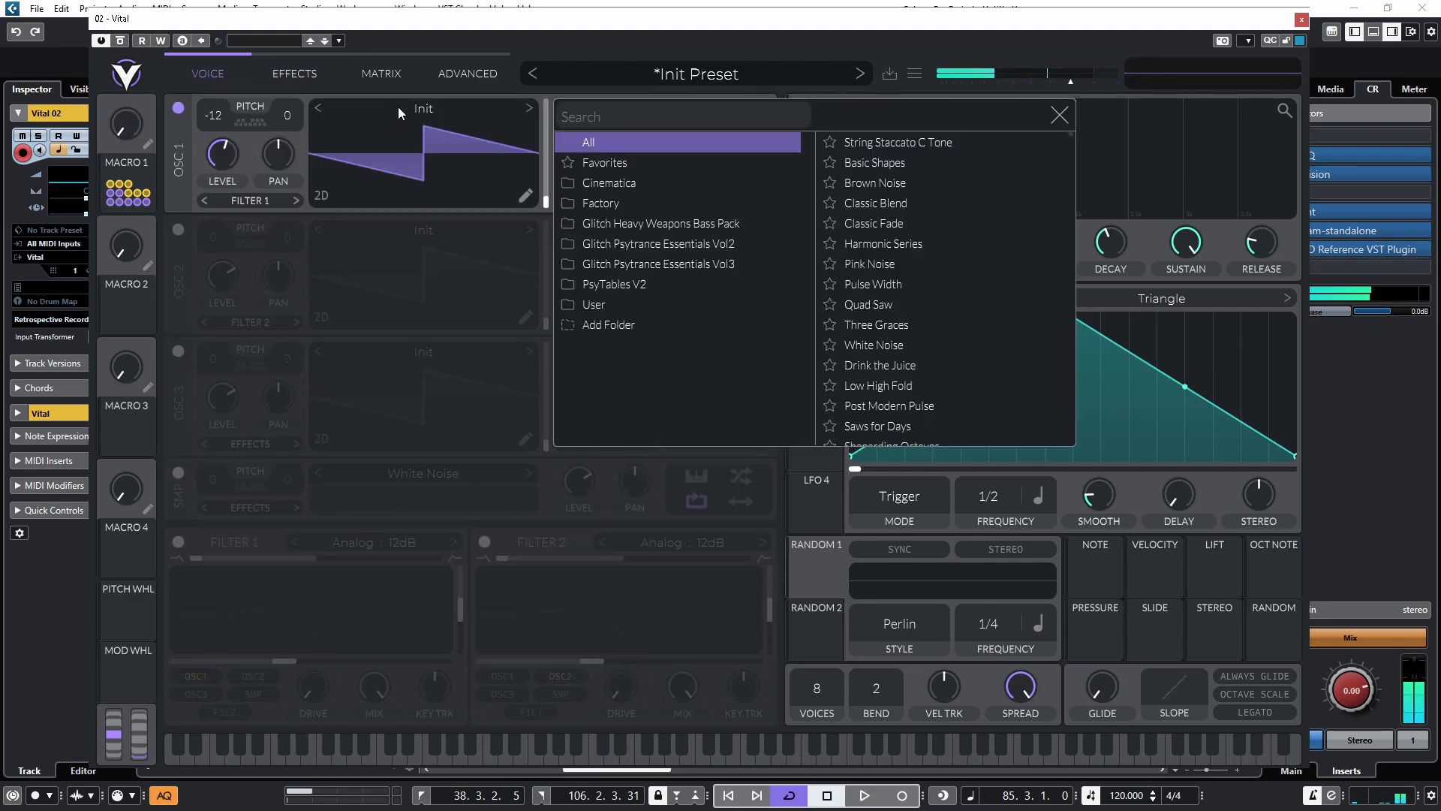
left_click(614, 284)
left_click(871, 223)
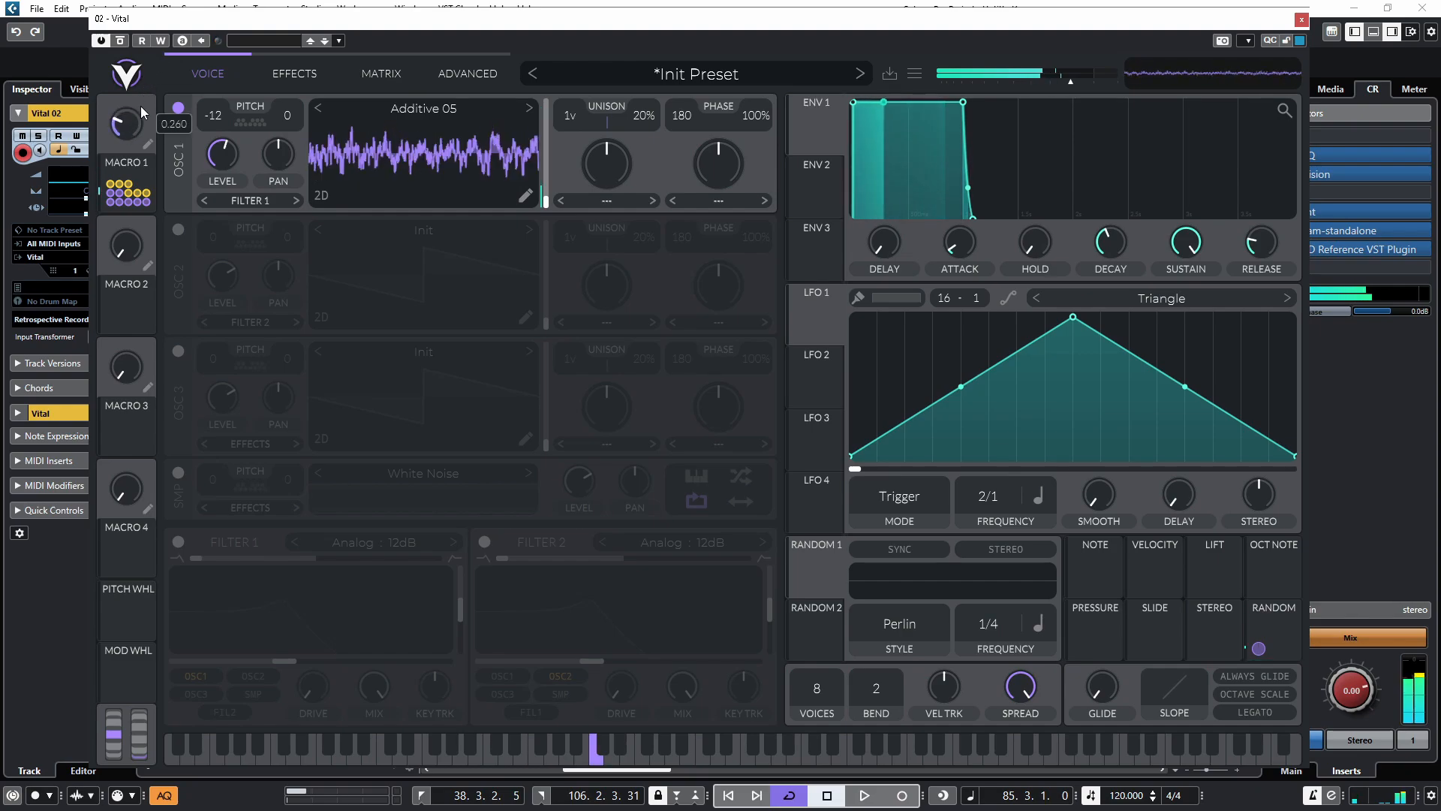
left_click_drag(123, 129, 129, 170)
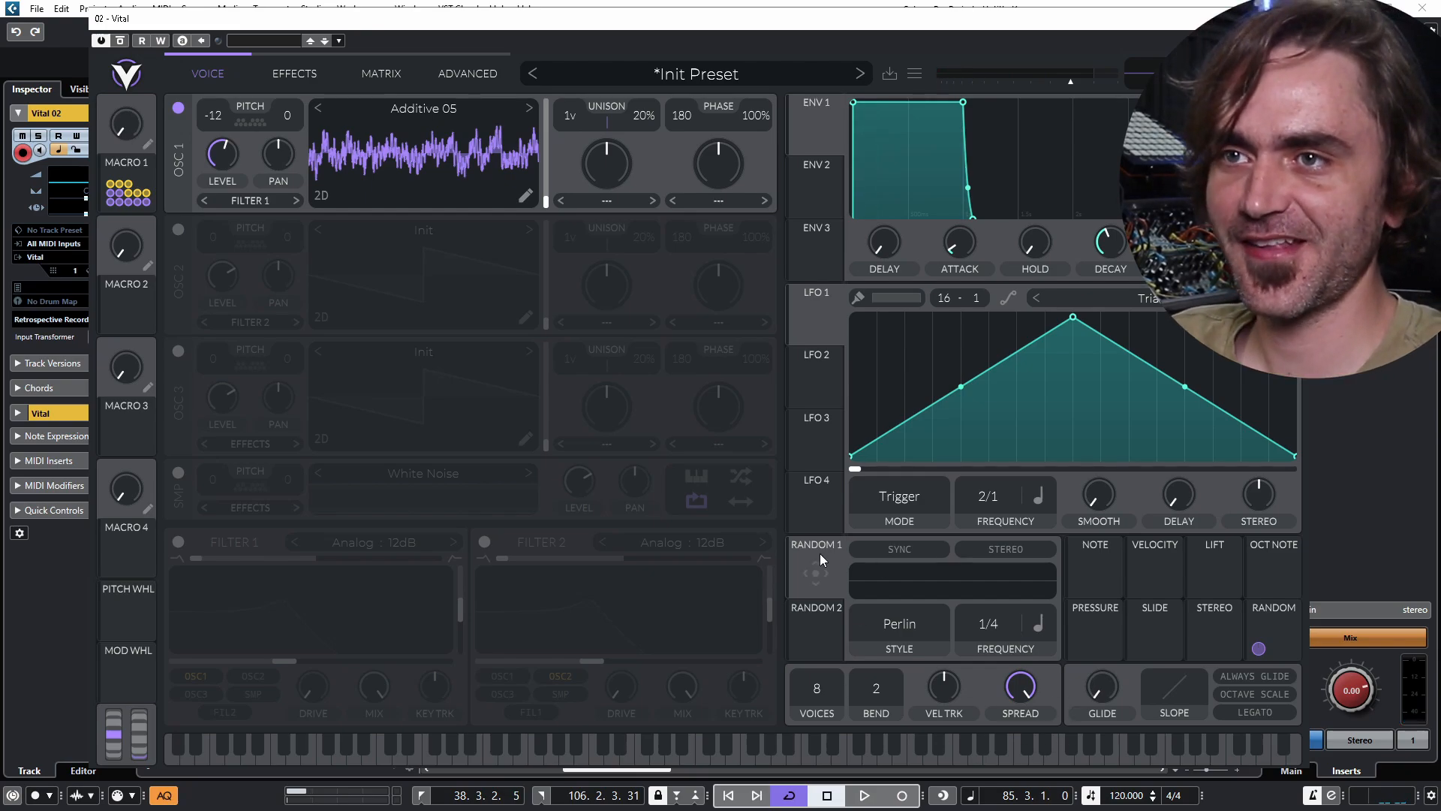
Modulate Macro 1 with Random 1, using Sample & Hold style and Freeze frequency, and audition the random states on the Chorus and Flanger.
left_click_drag(811, 565, 127, 124)
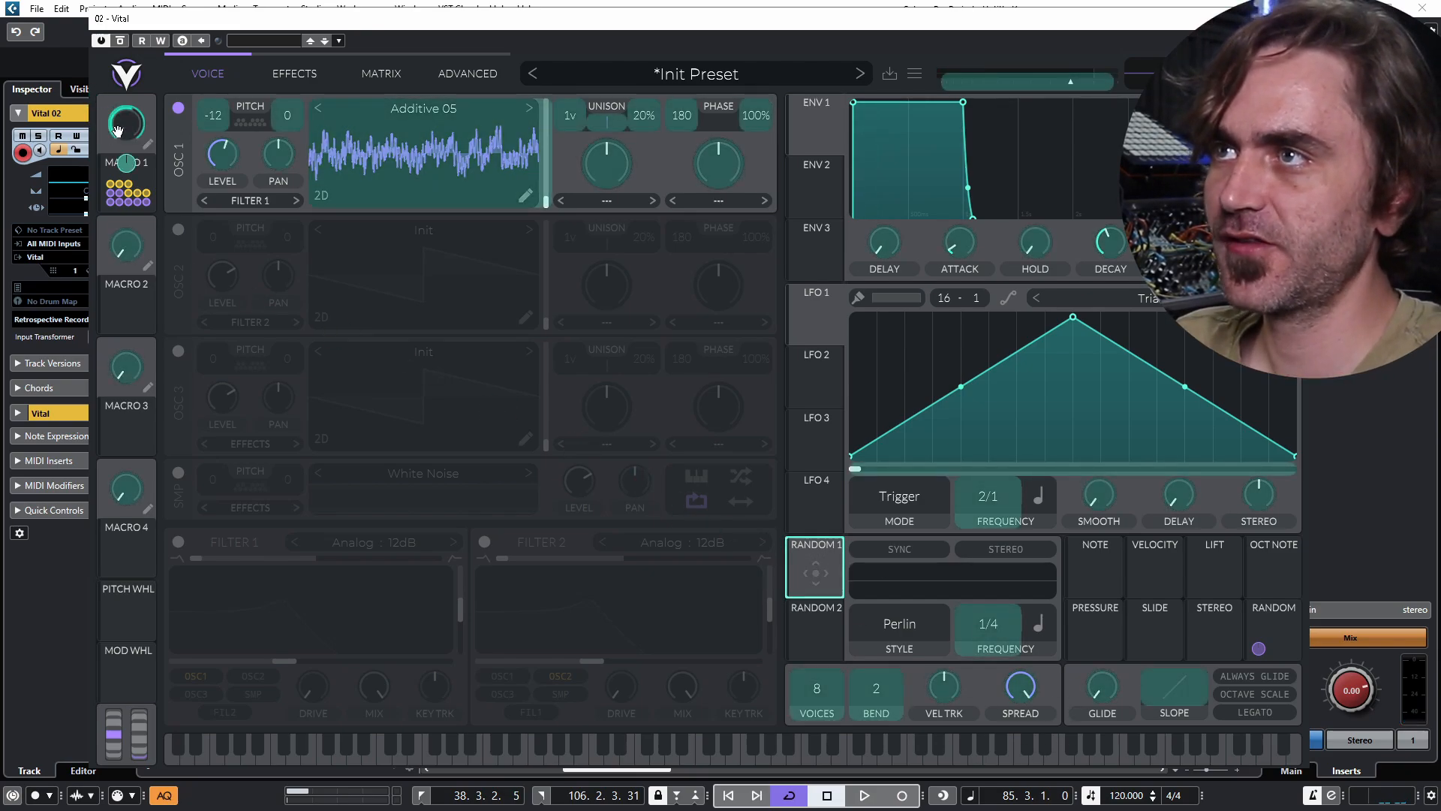
left_click_drag(998, 629, 977, 808)
left_click(911, 623)
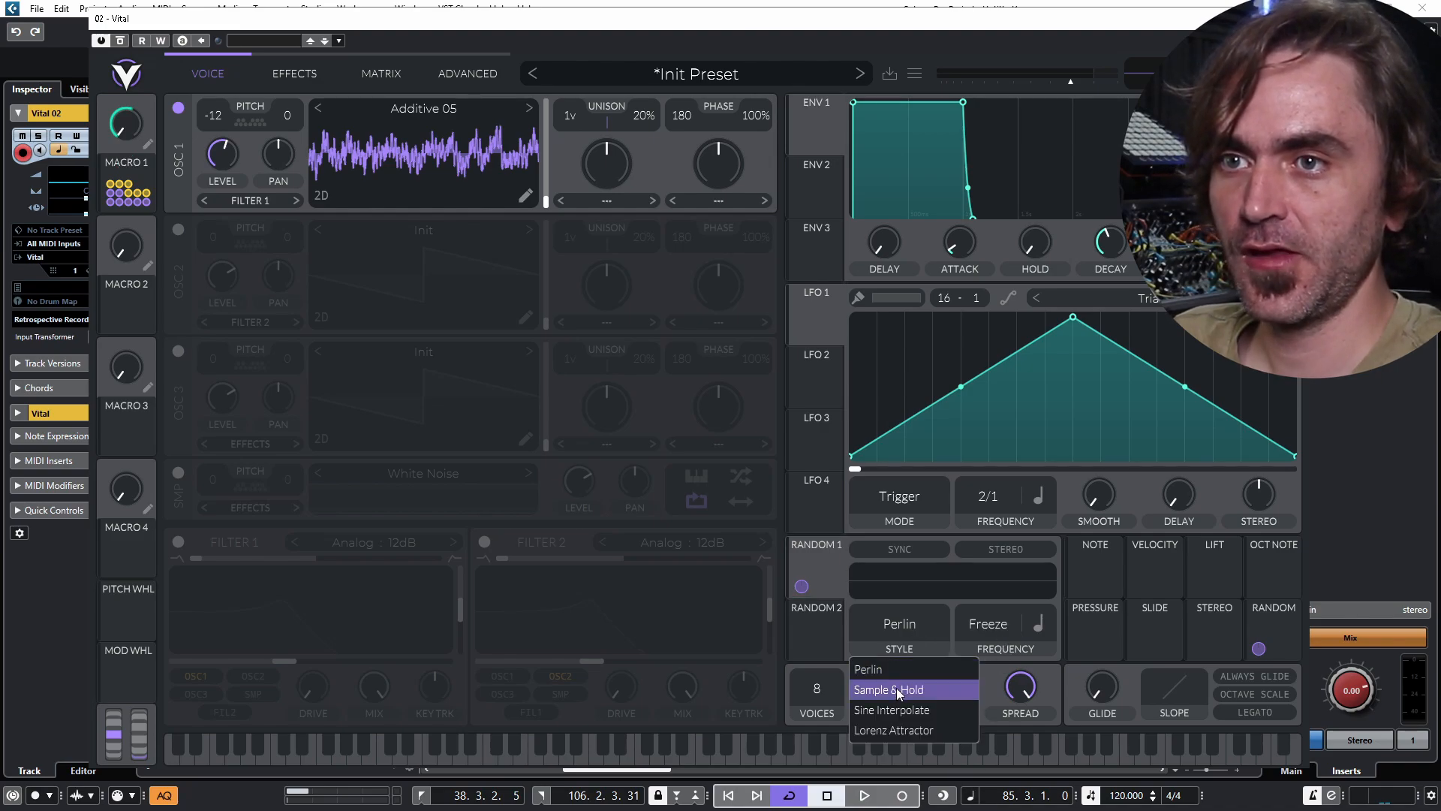
left_click(897, 687)
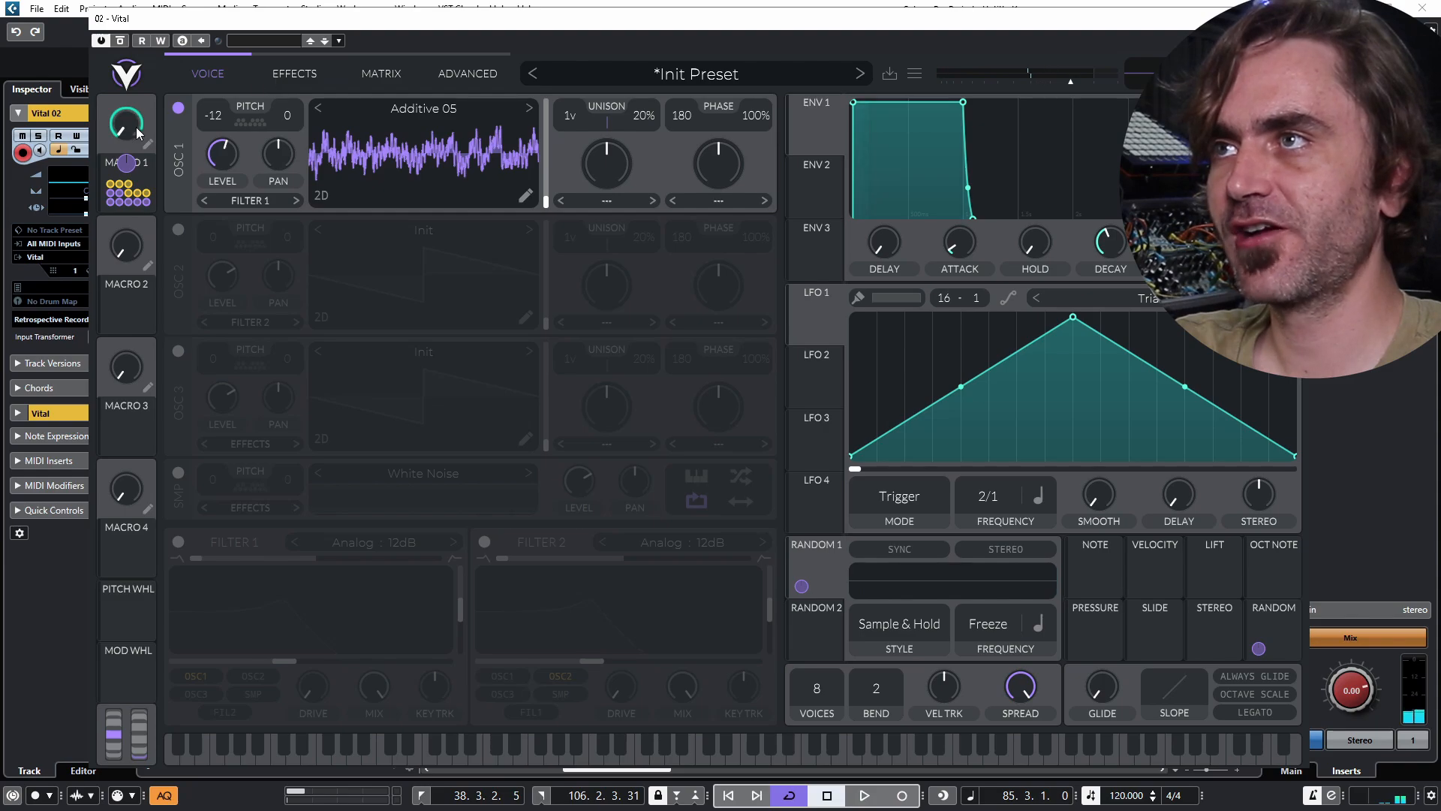
left_click(295, 72)
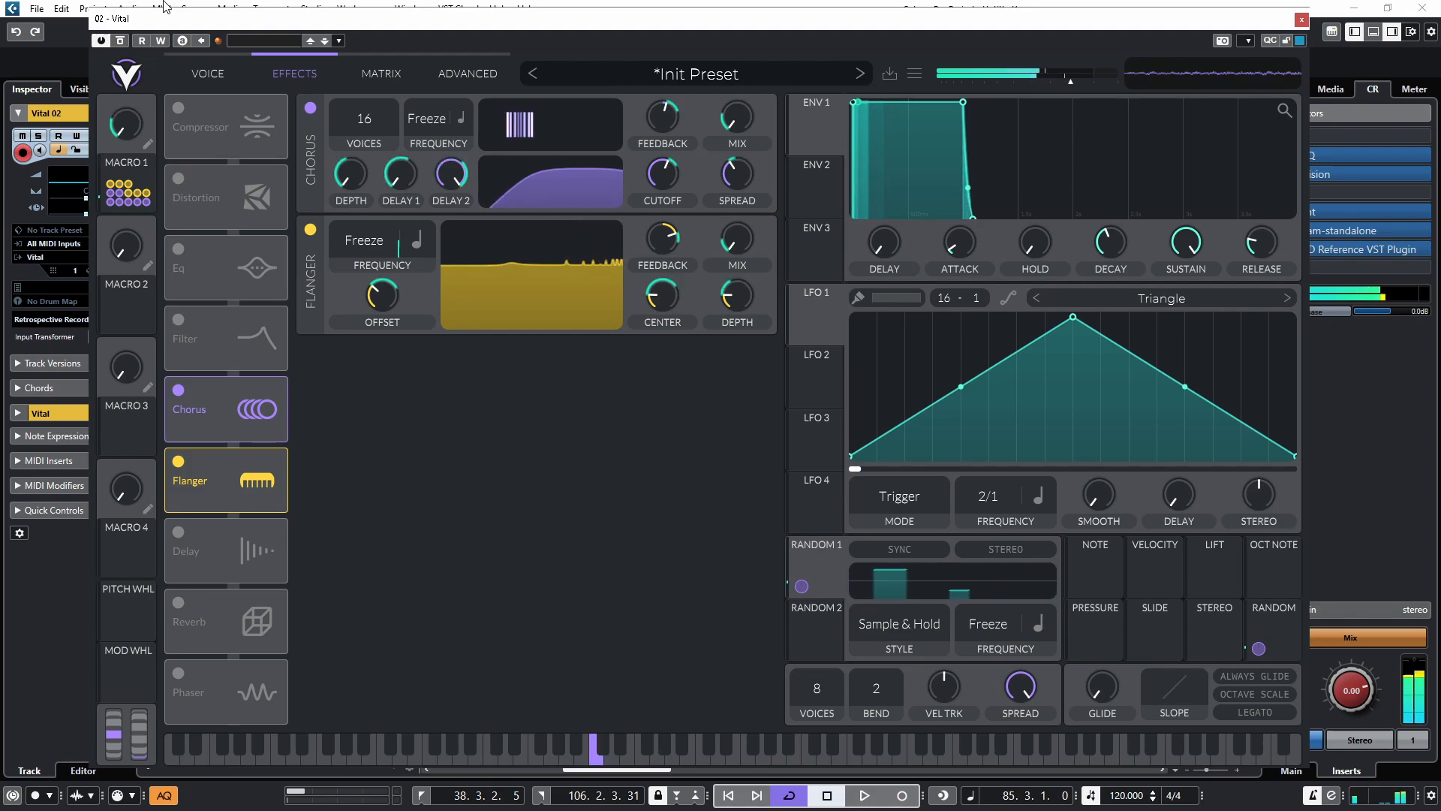
mouse_move(136, 163)
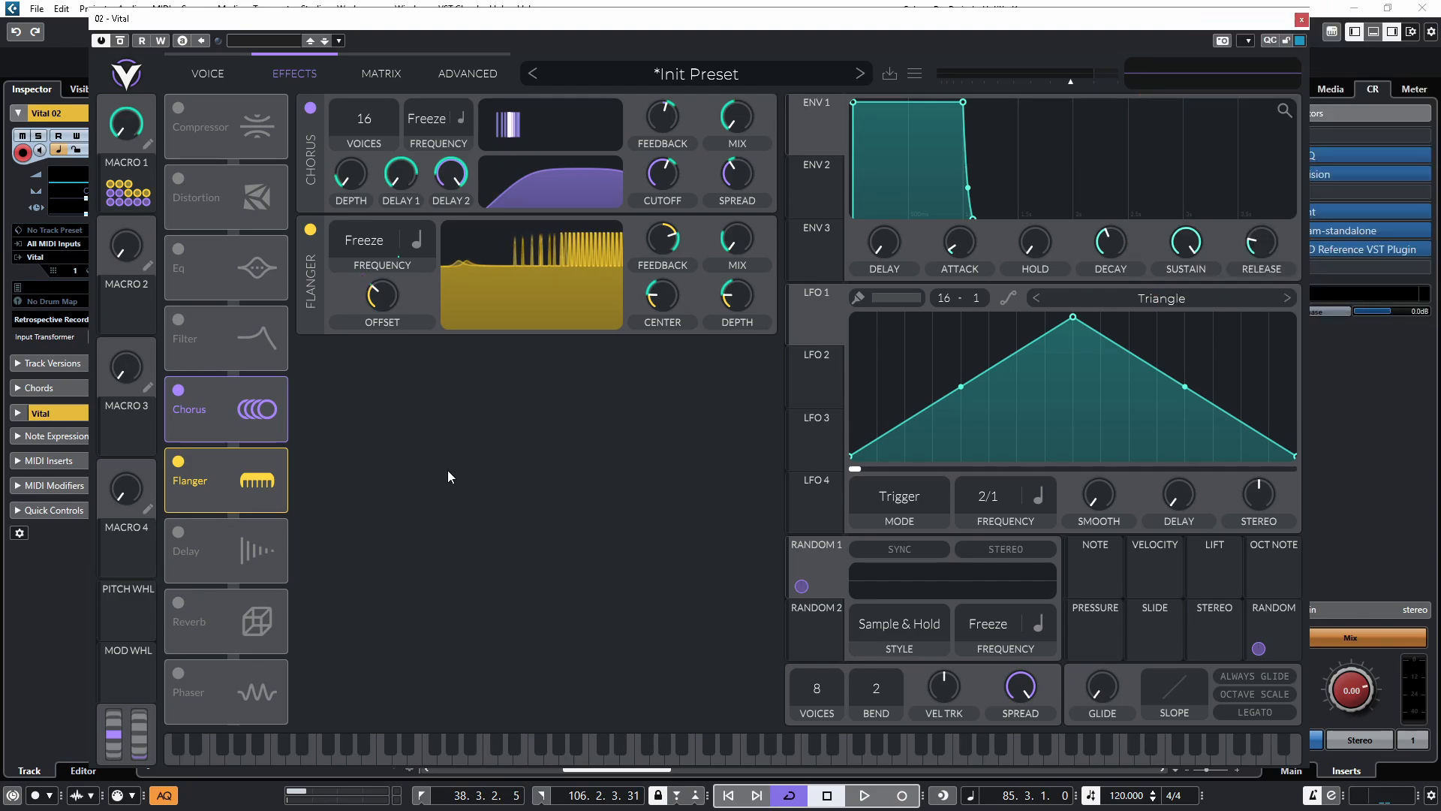
Enable the Phaser, modulate its Feedback, Center, Offset and Mix with Macro 1, and enable the Reverb.
left_click(178, 673)
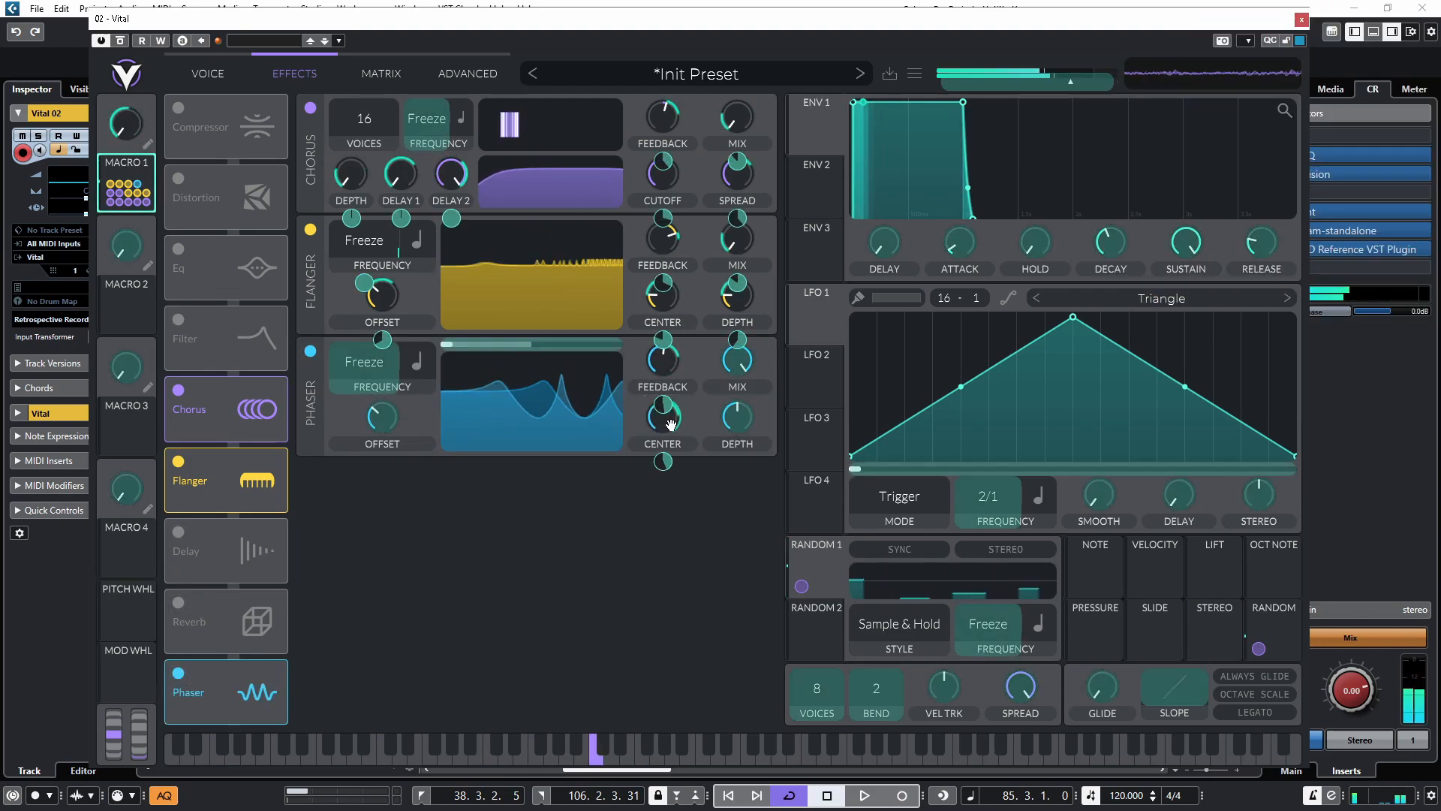
left_click_drag(126, 184, 382, 417)
left_click_drag(126, 184, 531, 345)
left_click(178, 603)
Paint a stepped remap curve for the Macro 1 to Phaser Feedback modulation.
left_click(382, 73)
scroll(461, 429, "down", 5)
left_click(461, 353)
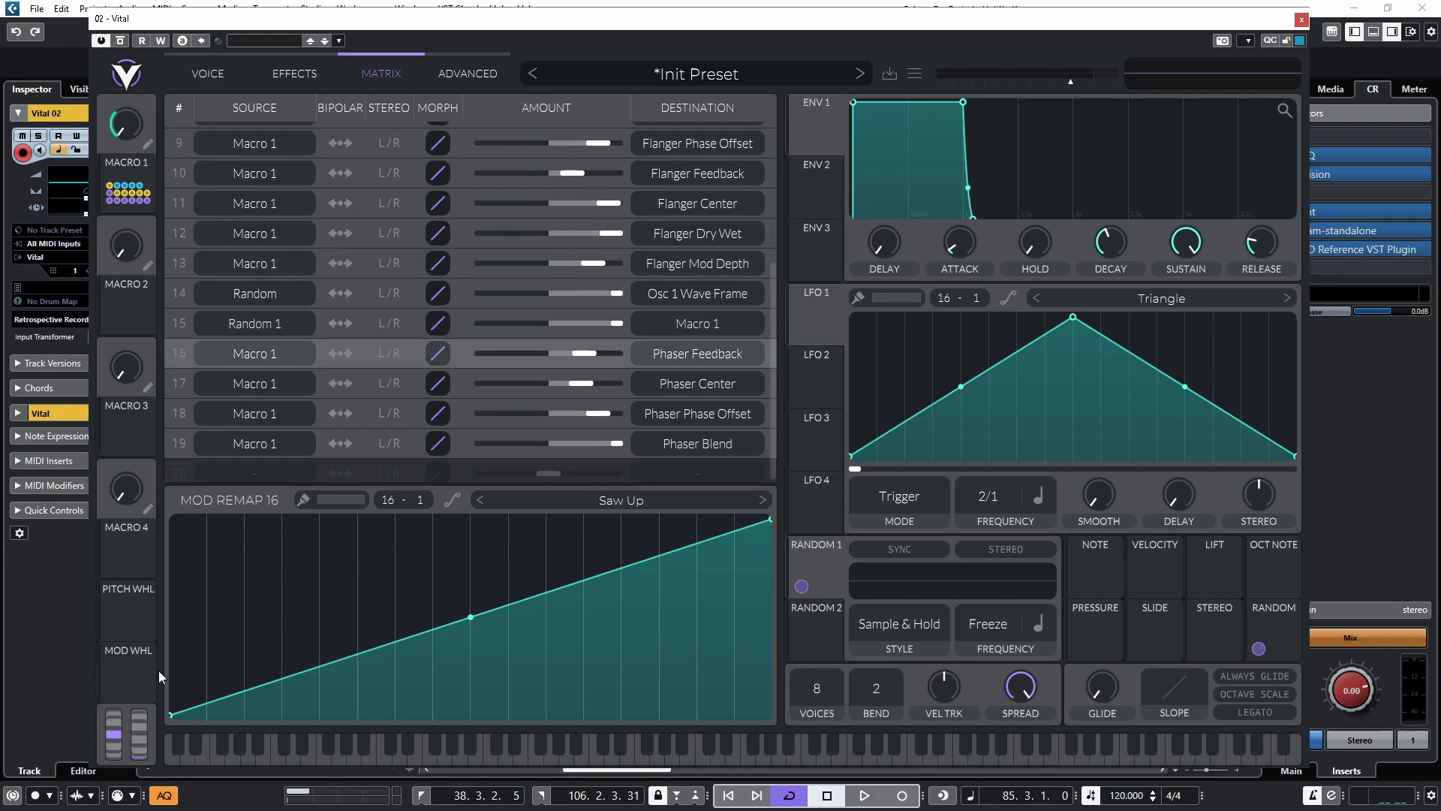
mouse_move(188, 712)
left_mouse_down()
mouse_move(225, 673)
mouse_move(451, 675)
mouse_move(753, 617)
left_mouse_up()
Enable the Delay, switch its frequencies to seconds and set its mode to Ping Pong.
left_click(294, 74)
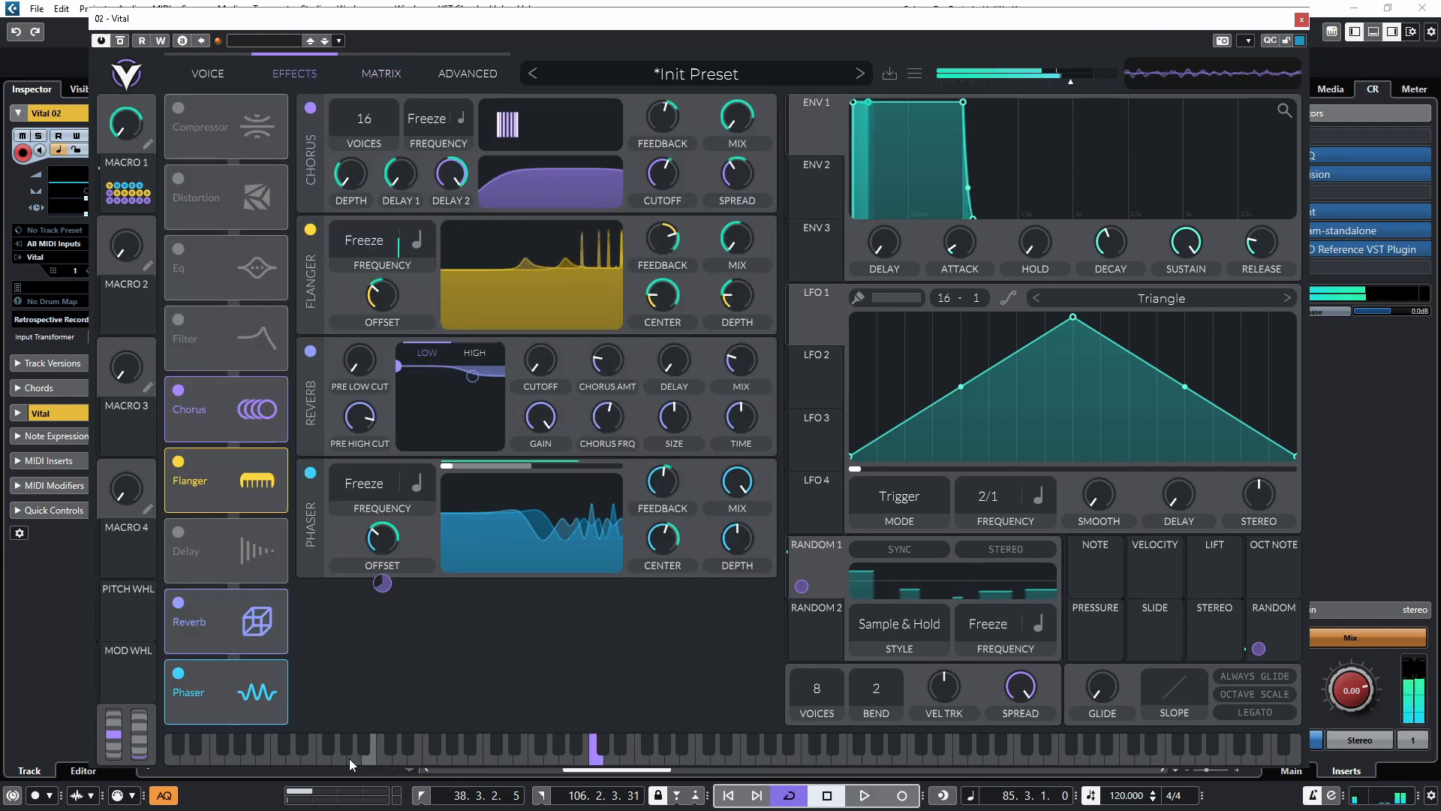
left_click(178, 531)
left_click(453, 362)
left_click(471, 392)
left_click(396, 421)
left_click(390, 484)
left_click(395, 425)
Modulate both Delay frequencies with Macro 1, using a negative amount on the first and a full positive amount on the second.
mouse_move(126, 184)
left_mouse_down()
mouse_move(360, 366)
mouse_move(352, 492)
left_mouse_up()
left_click_drag(426, 362, 425, 398)
left_click_drag(126, 184, 428, 364)
left_click_drag(425, 404, 425, 330)
Paint stepped remap curves for the Macro 1 modulations of Delay Aux Frequency and Delay Frequency.
left_click(382, 73)
scroll(465, 420, "down", 5)
left_click(466, 434)
left_click_drag(188, 714, 758, 593)
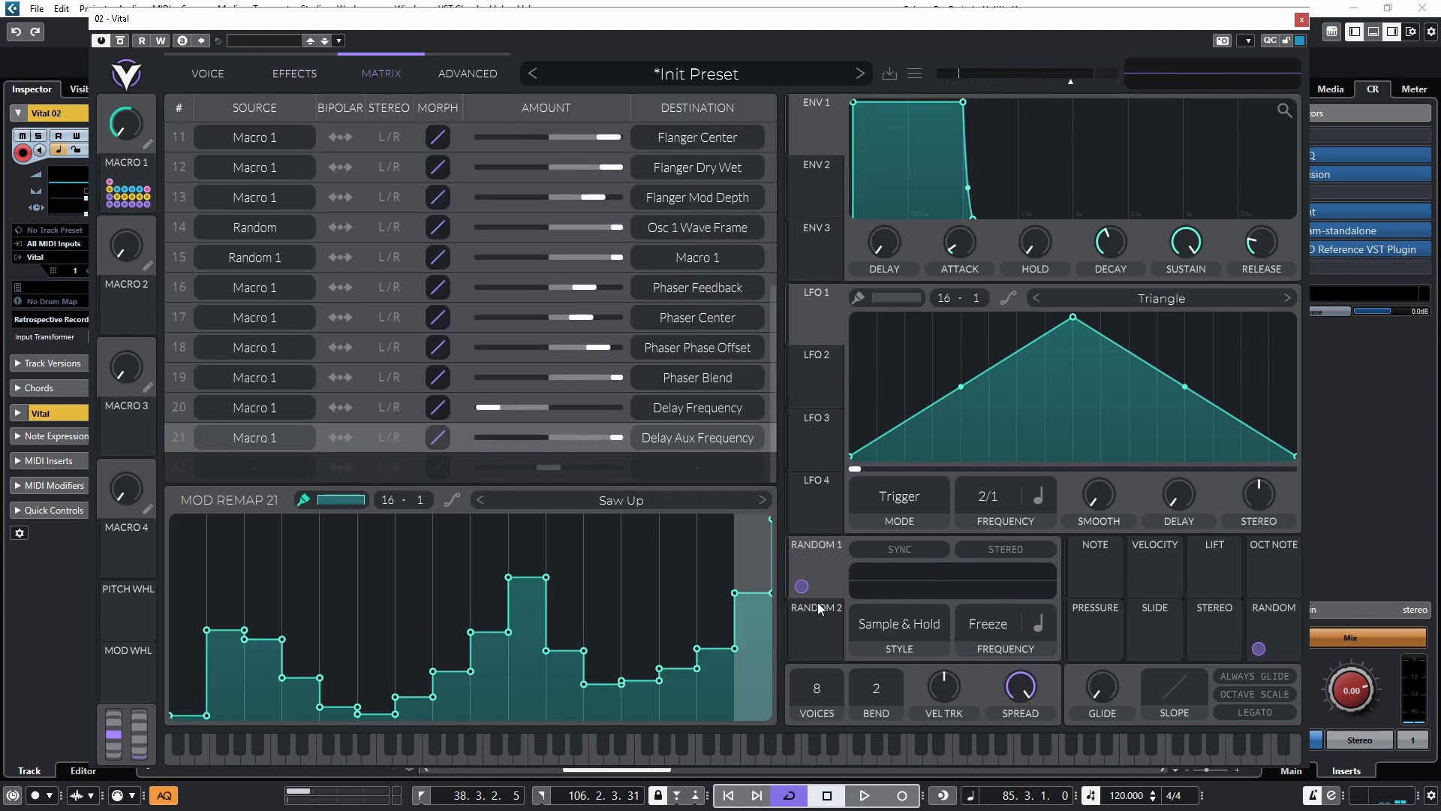
left_click(465, 407)
mouse_move(187, 605)
left_mouse_down()
mouse_move(499, 718)
mouse_move(753, 600)
left_mouse_up()
Modulate the Delay Mix and the Reverb Size and Time with Macro 1.
left_click(294, 73)
mouse_move(126, 184)
left_mouse_down()
mouse_move(358, 286)
mouse_move(737, 360)
left_mouse_up()
left_click_drag(737, 360, 737, 420)
left_click_drag(126, 184, 674, 539)
left_click_drag(674, 539, 674, 615)
left_click_drag(127, 184, 741, 539)
left_click_drag(741, 539, 741, 615)
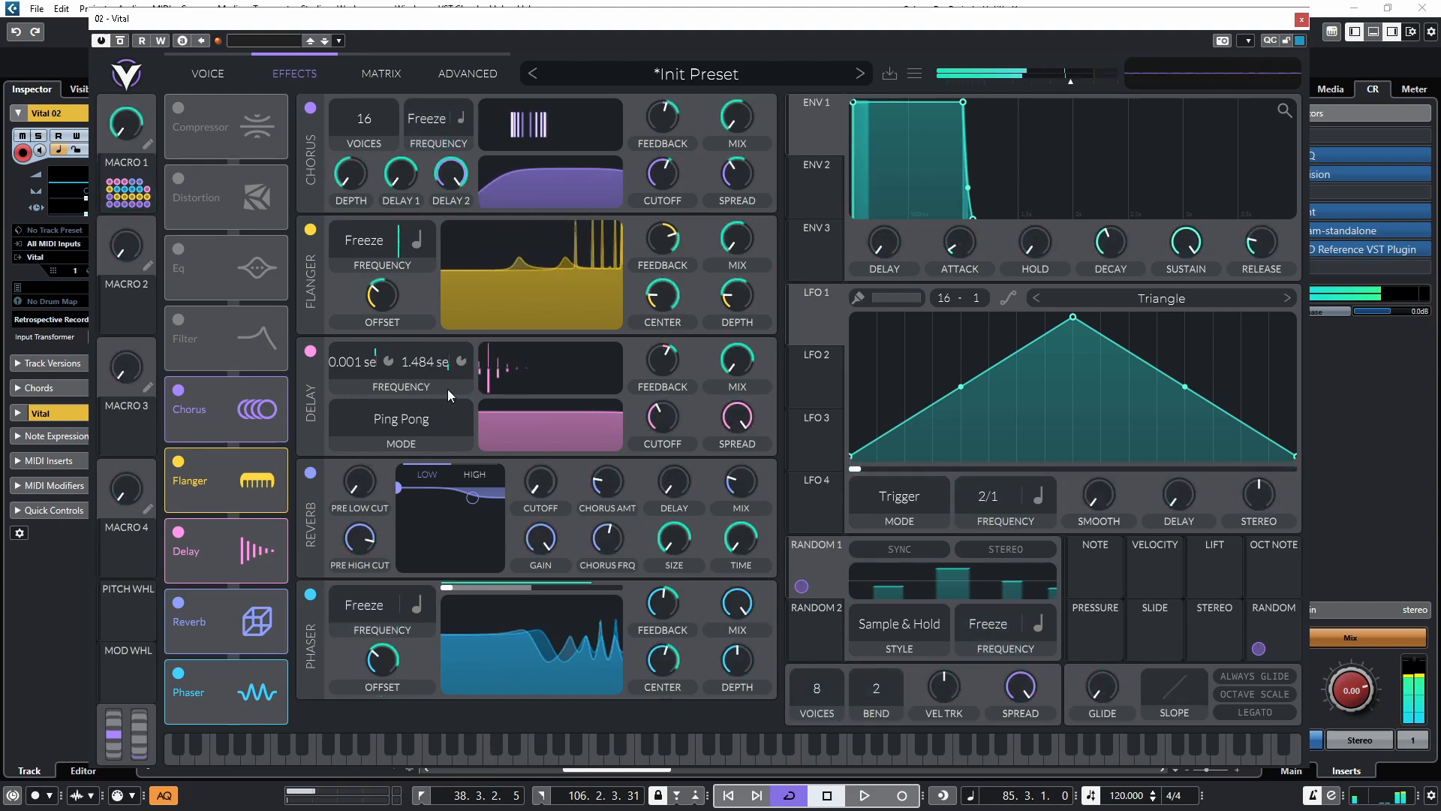
Paint stepped remap curves for the Macro 1 modulations of Reverb Decay Time and Reverb Size.
left_click(381, 73)
scroll(466, 420, "down", 2)
left_click(465, 438)
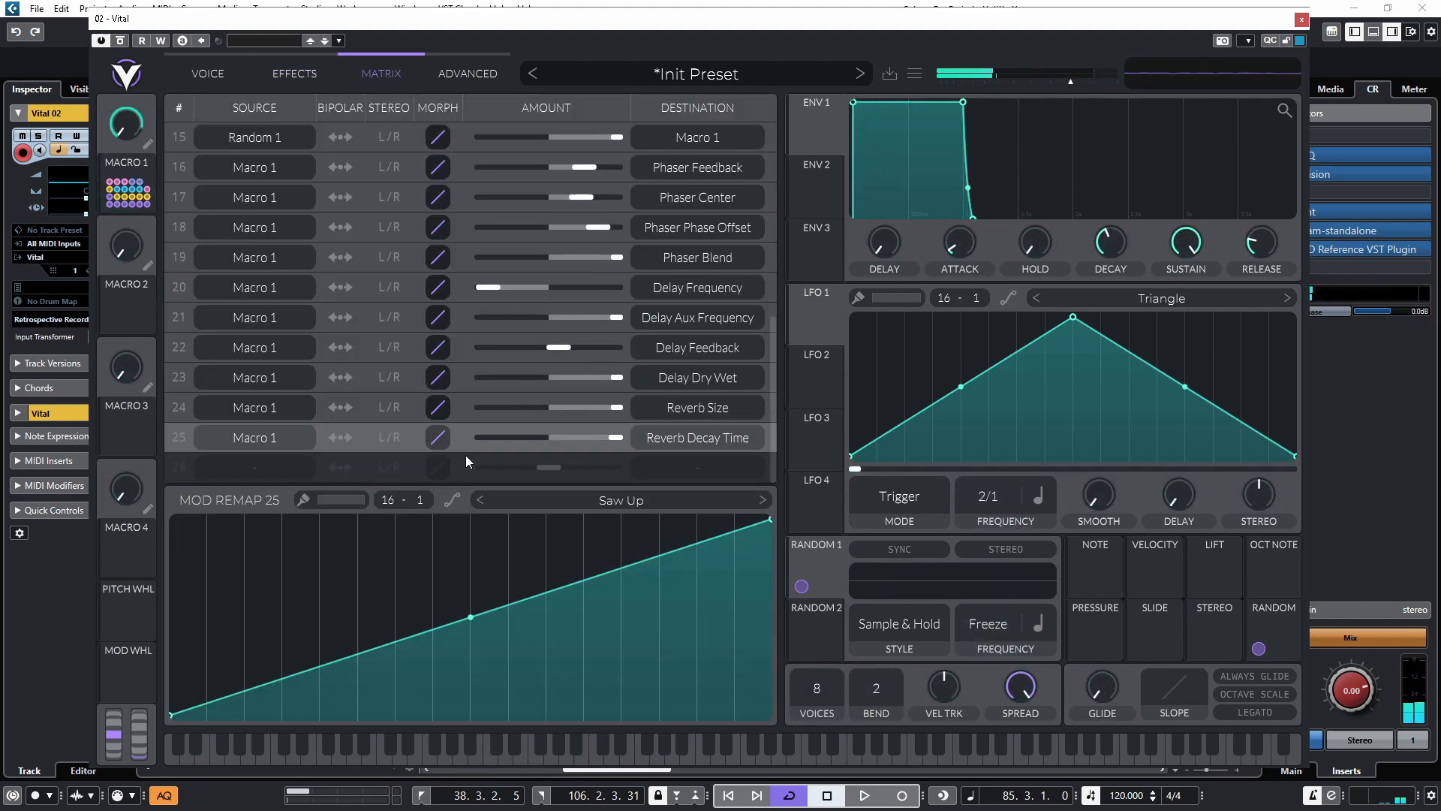
left_click_drag(184, 687, 758, 600)
left_click(481, 409)
left_click_drag(184, 608, 758, 574)
Move the Compressor to the end of the effects chain and enable it.
left_click(294, 74)
left_click_drag(226, 369, 227, 420)
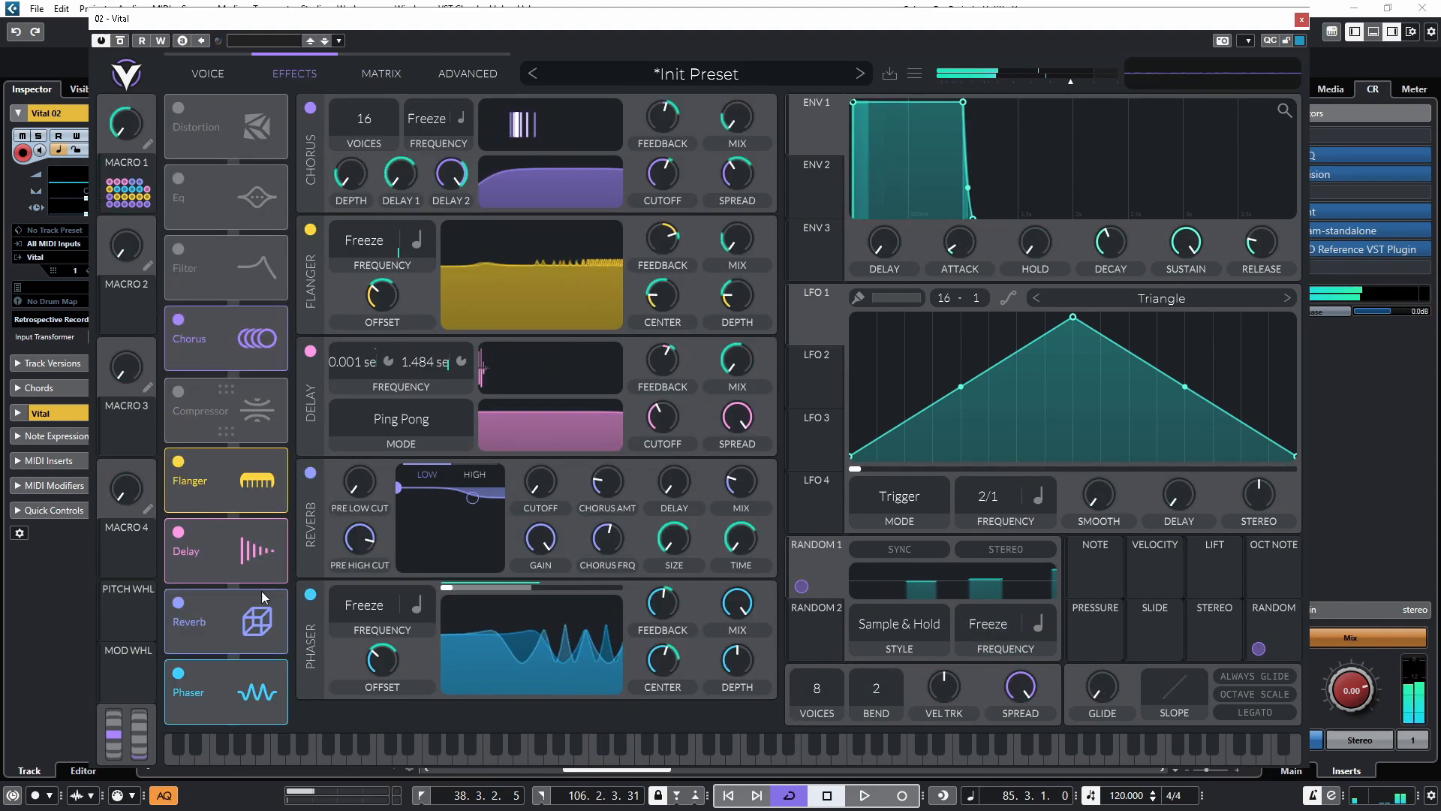
left_click_drag(263, 599, 263, 692)
left_click(178, 673)
scroll(526, 525, "down", 2)
scroll(525, 375, "up", 2)
Enable the Distortion, place it between Reverb and Phaser, and set its type to Bit Crush.
left_click(178, 108)
left_click(382, 118)
left_click(387, 271)
left_click_drag(225, 127, 225, 552)
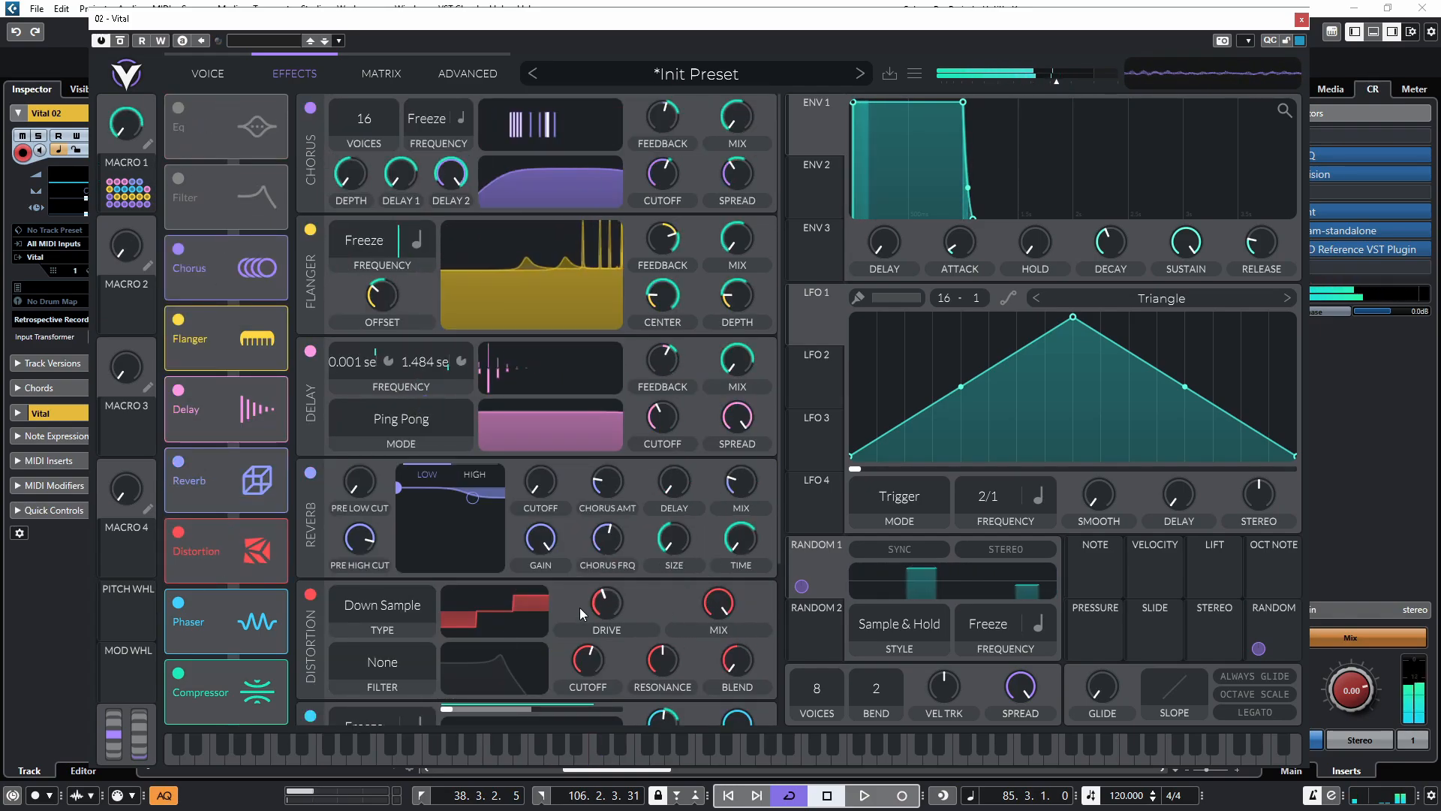
left_click(382, 605)
left_click(368, 730)
Raise the Distortion Drive, modulate it with Macro 1 and adjust the modulation amount.
left_click_drag(606, 603, 606, 556)
left_click_drag(126, 193, 607, 603)
left_click_drag(606, 647, 606, 706)
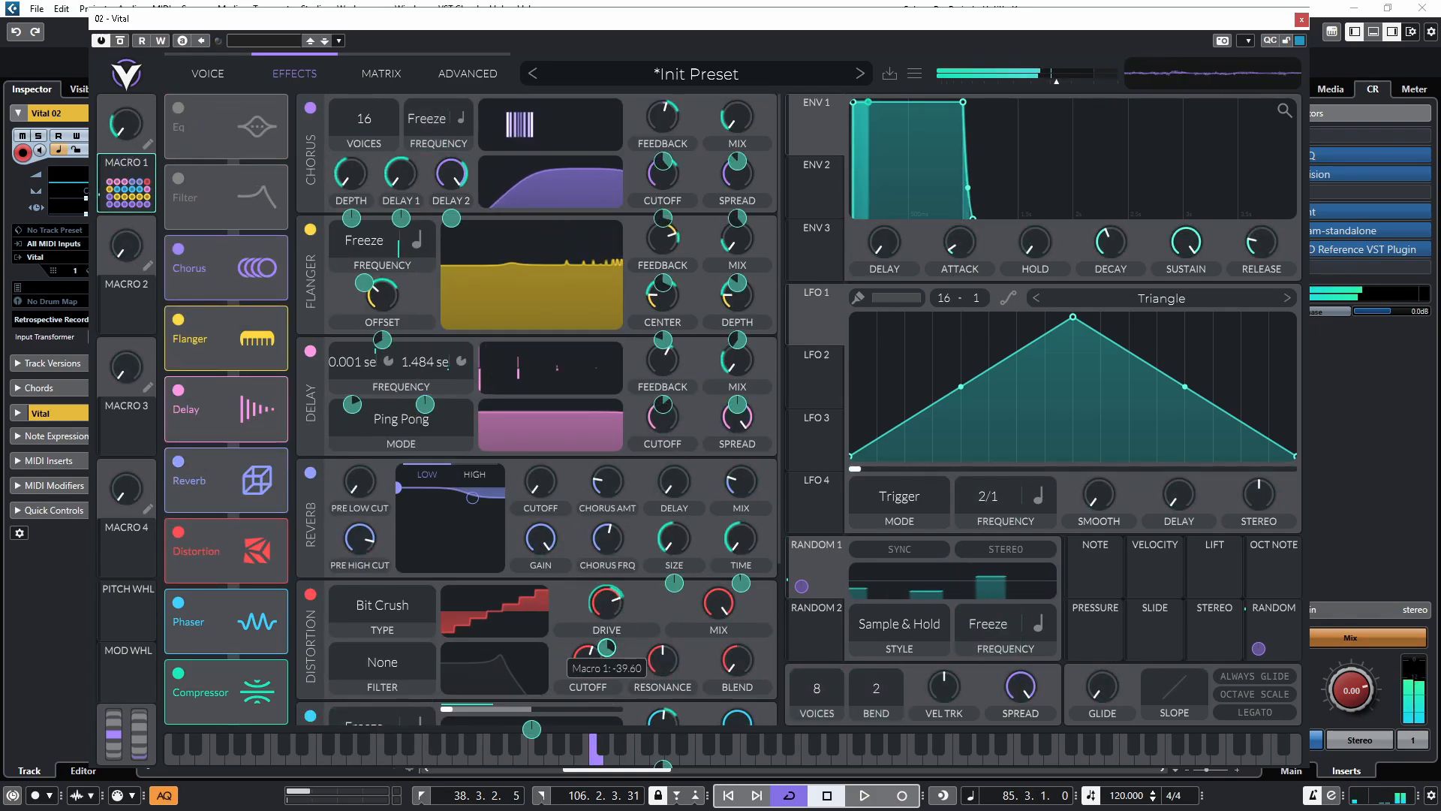
Paint a stepped remap curve for Macro 1 to Distortion Drive and lower the Drive to -18.90 dB.
left_click(381, 73)
left_click(480, 469)
mouse_move(184, 710)
left_mouse_down()
mouse_move(452, 630)
mouse_move(758, 570)
left_mouse_up()
left_click(208, 74)
left_click(295, 73)
left_click_drag(597, 611, 598, 626)
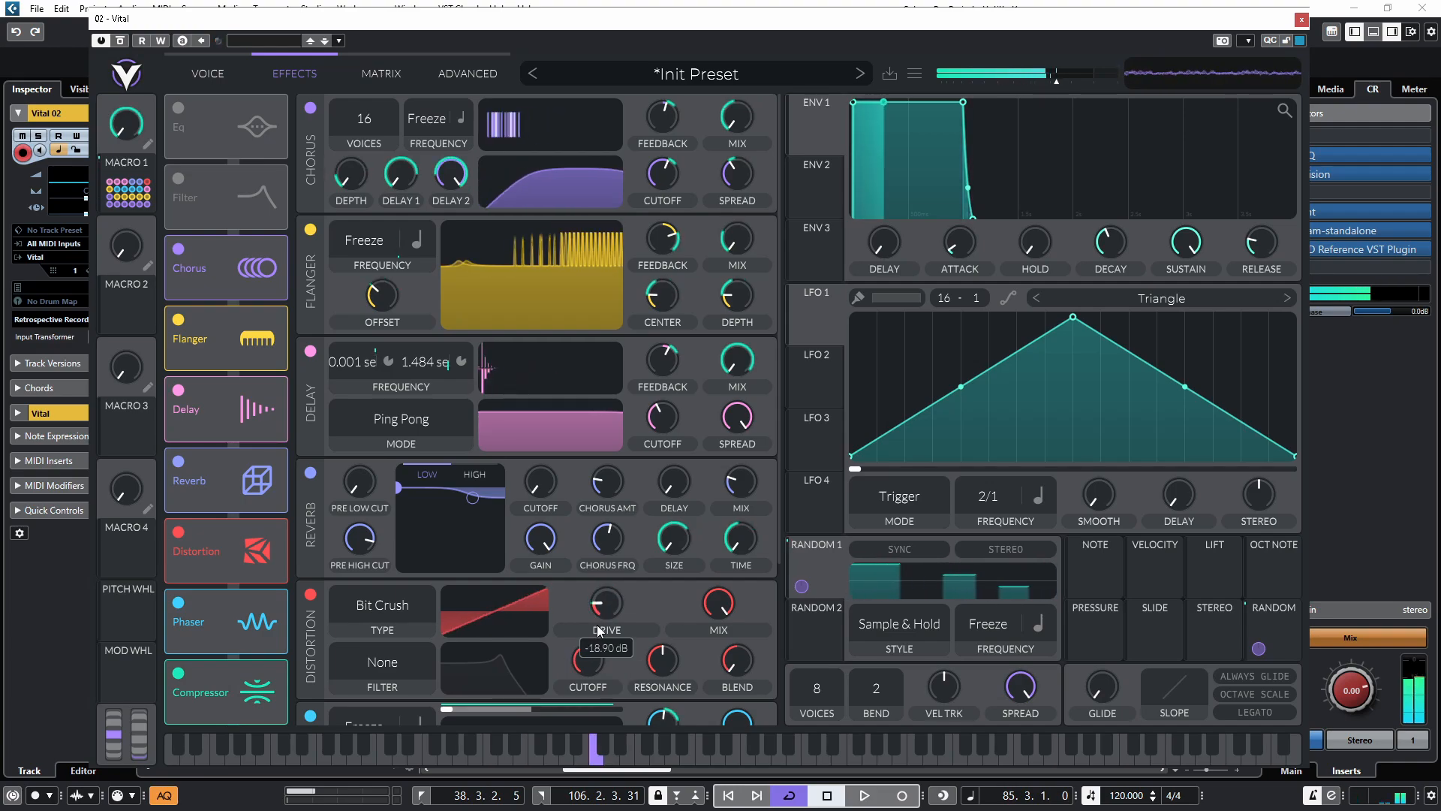
Enable the EQ, pull its middle band down into a cut and modulate the band's cutoff with Macro 1.
left_click(178, 108)
left_click_drag(608, 154, 628, 188)
left_click_drag(127, 193, 438, 174)
left_click_drag(126, 124, 132, 151)
left_click_drag(514, 174, 503, 189)
Shape the EQ's high and low bands with 51.30% low-band resonance, and move the EQ between Flanger and Delay.
left_click_drag(710, 153, 676, 166)
left_click_drag(609, 185, 601, 124)
left_click_drag(514, 174, 516, 134)
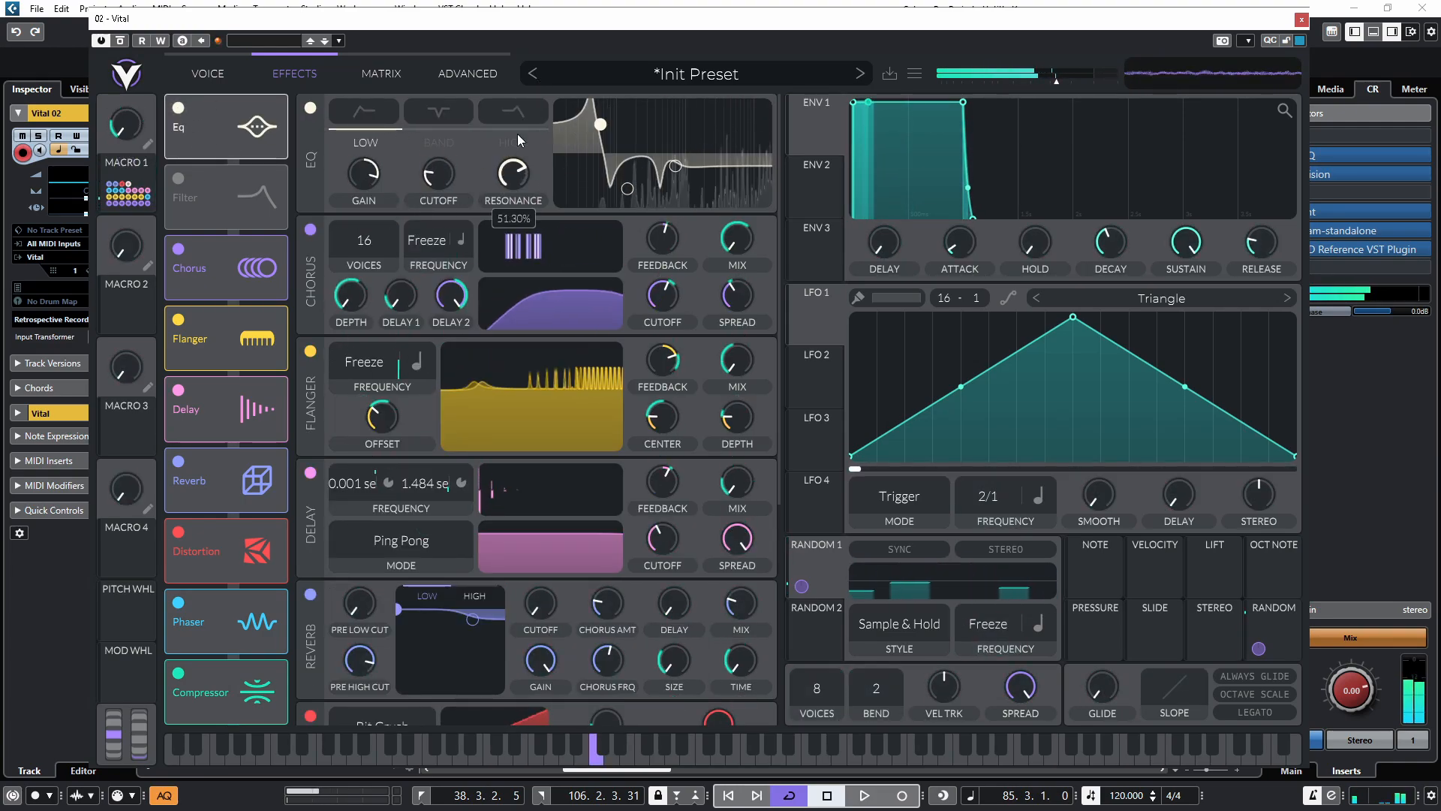
left_click_drag(225, 126, 244, 357)
Set oscillator 1's transpose to -48, modulate it with Random 2 and snap it to the root and fifth.
left_click(381, 73)
left_click(208, 74)
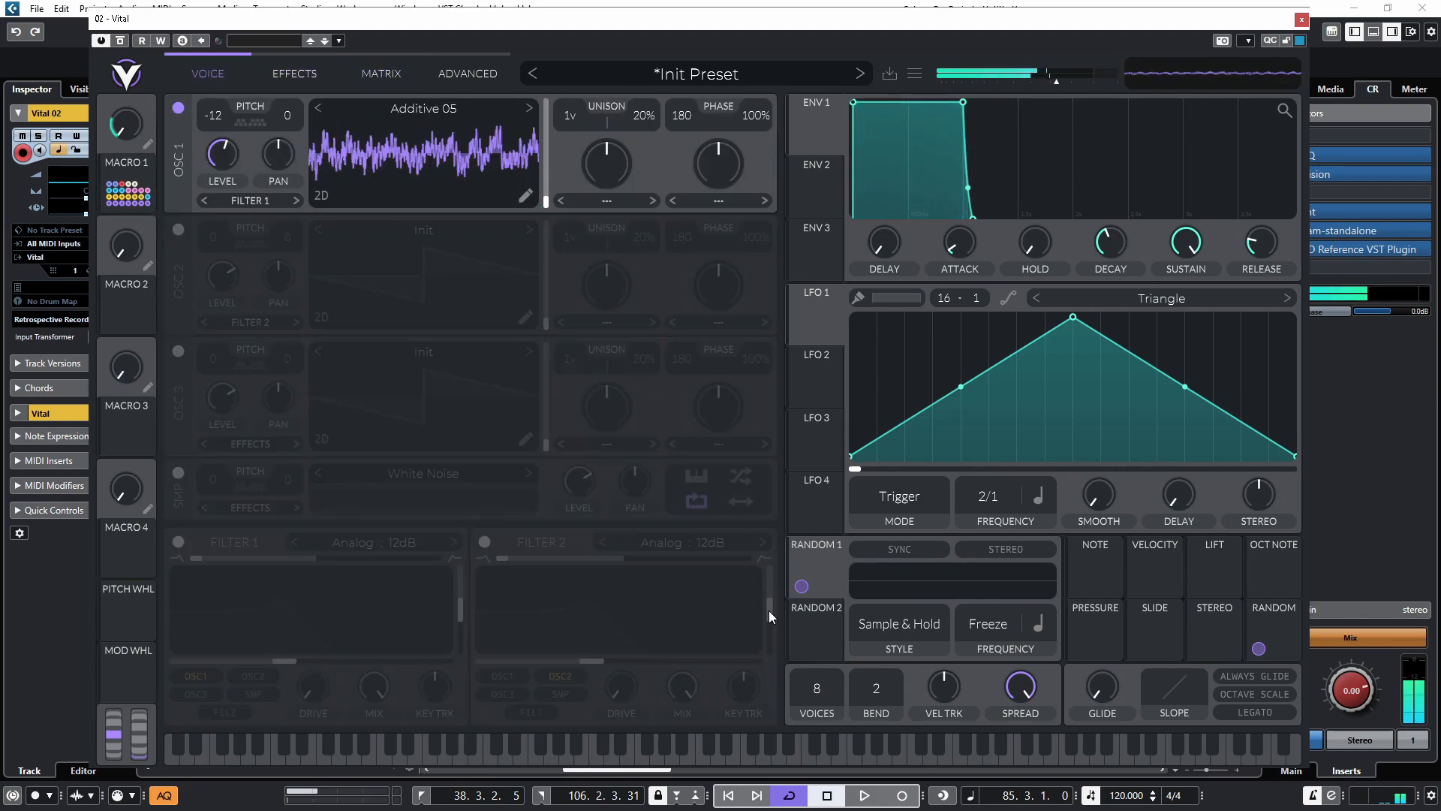
left_click(824, 625)
left_click_drag(824, 624, 197, 169)
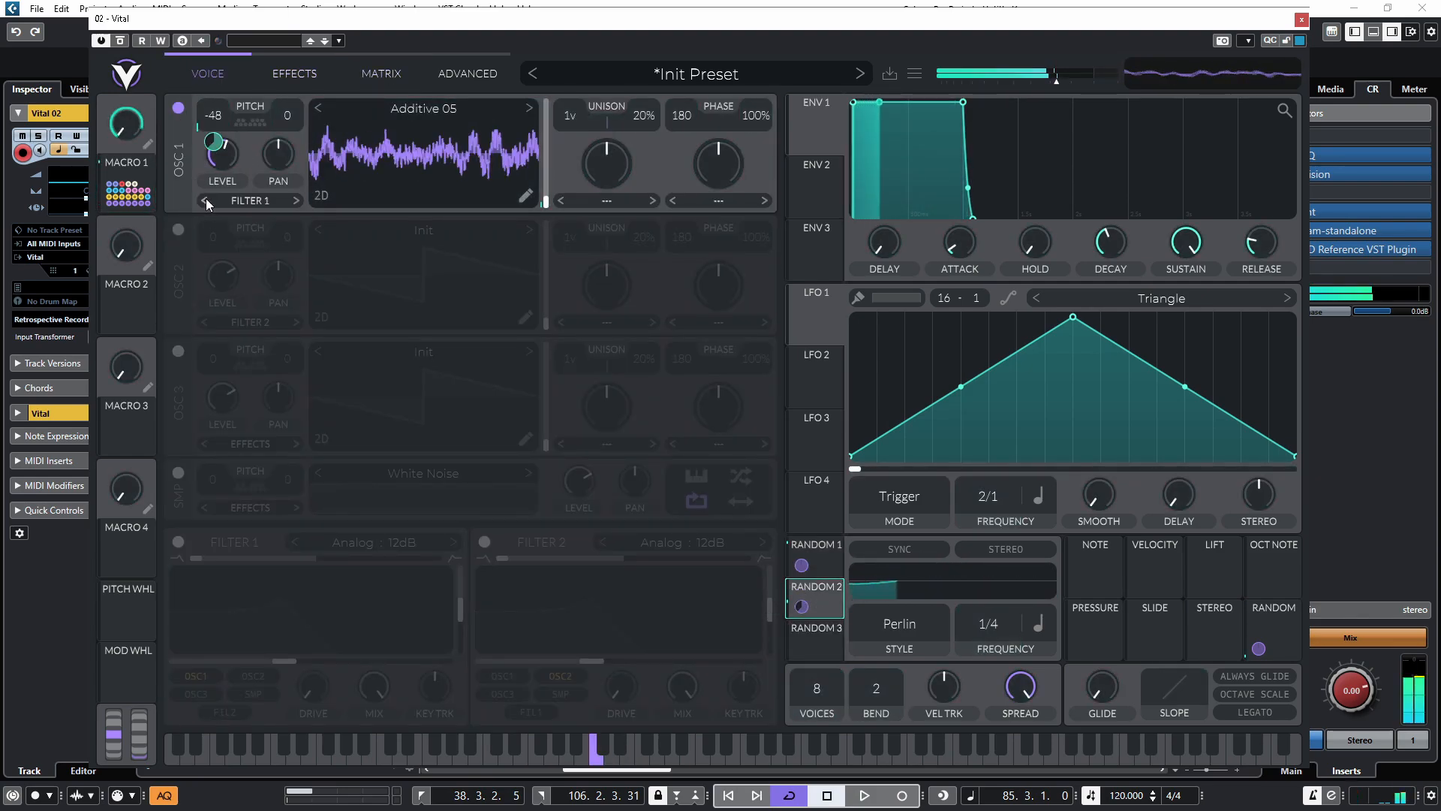
left_click(245, 125)
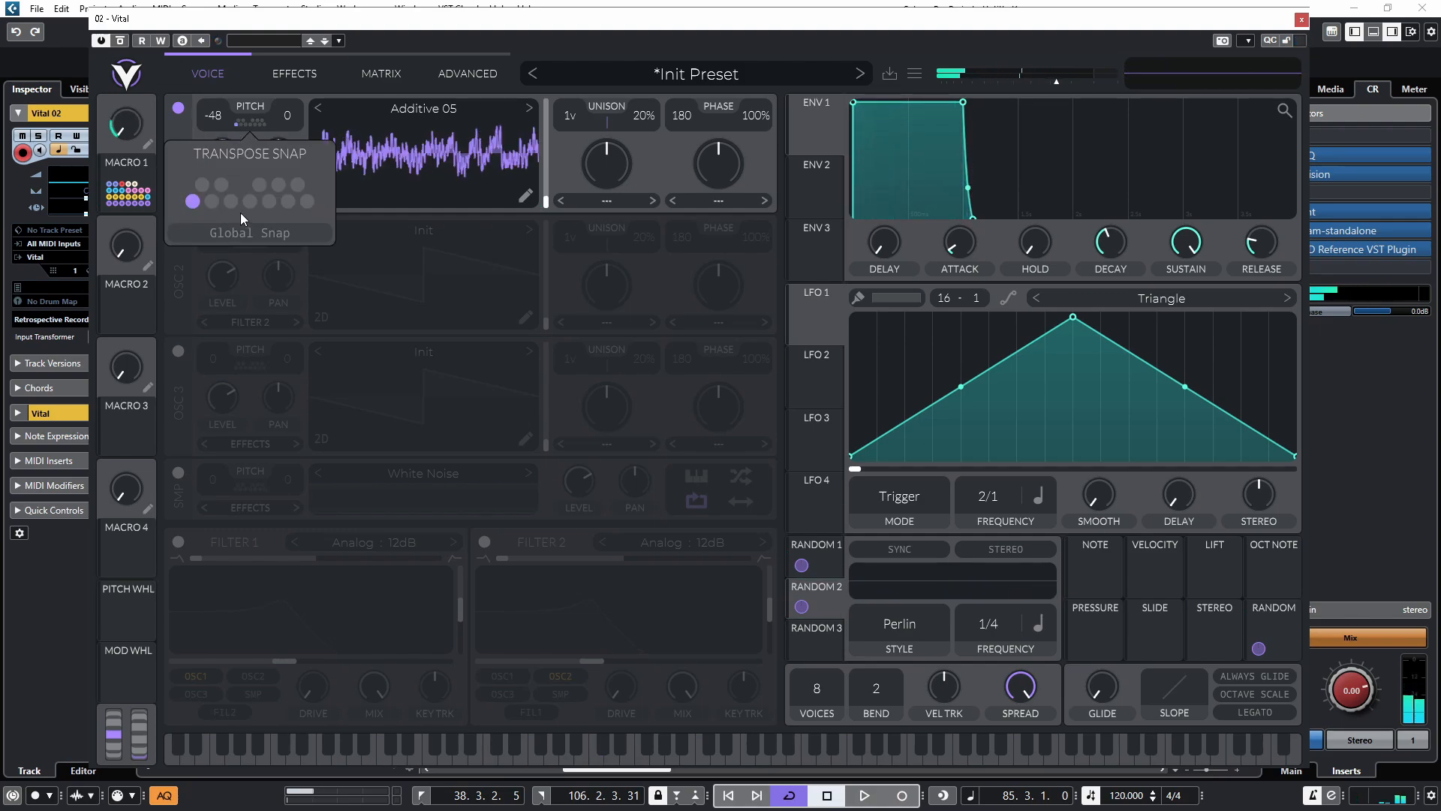
left_click(269, 200)
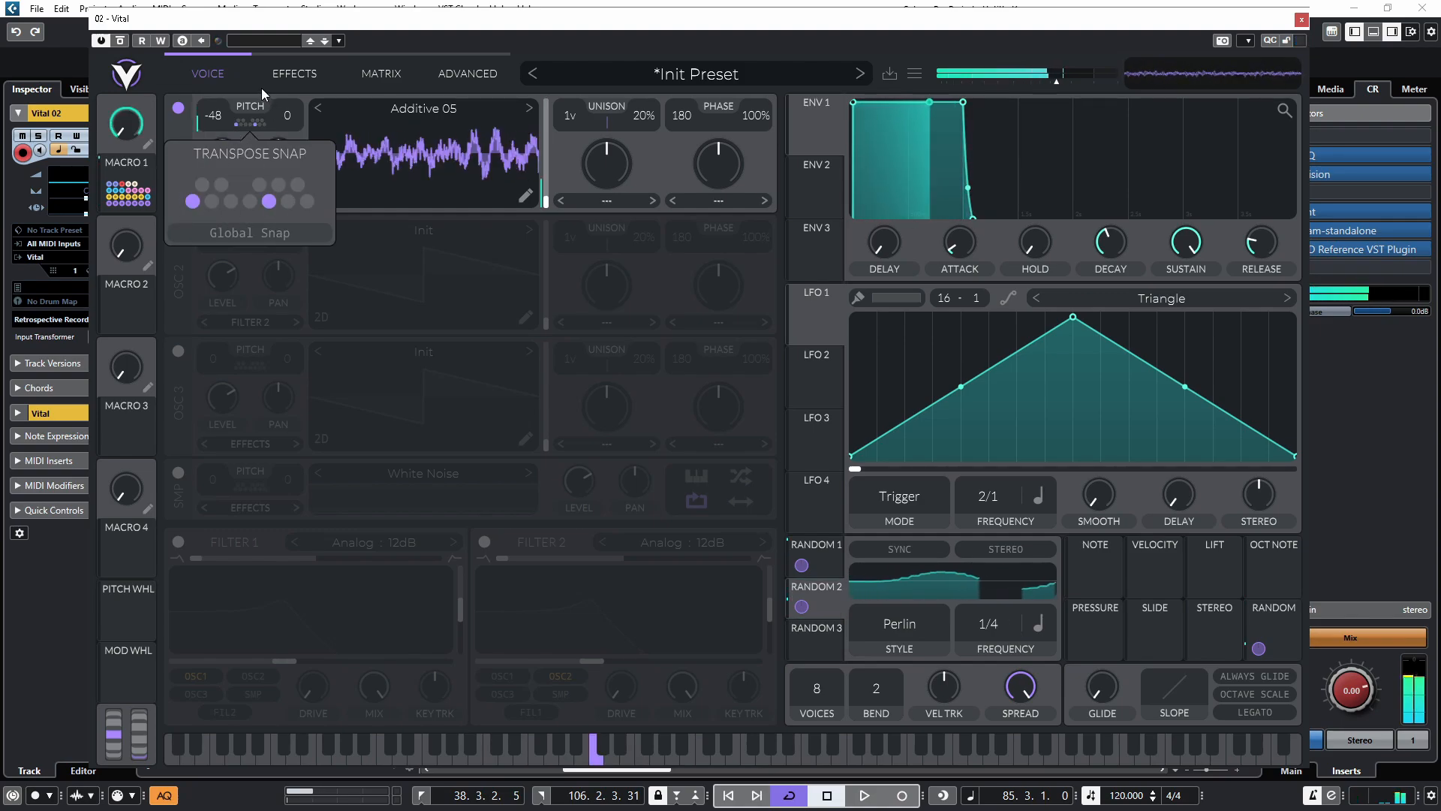
Lower the Distortion Mix to 0.325.
left_click(294, 78)
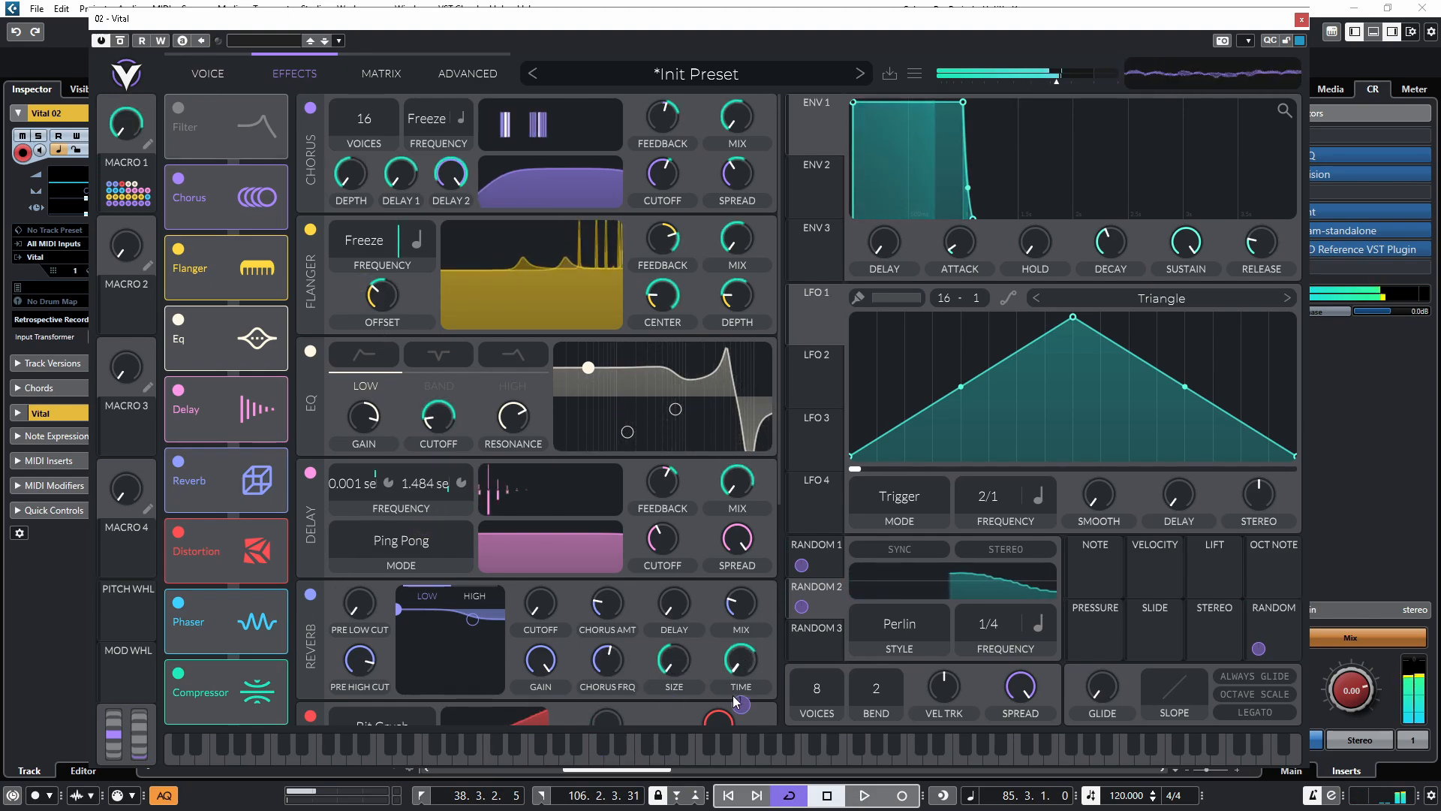
scroll(749, 703, "down", 1)
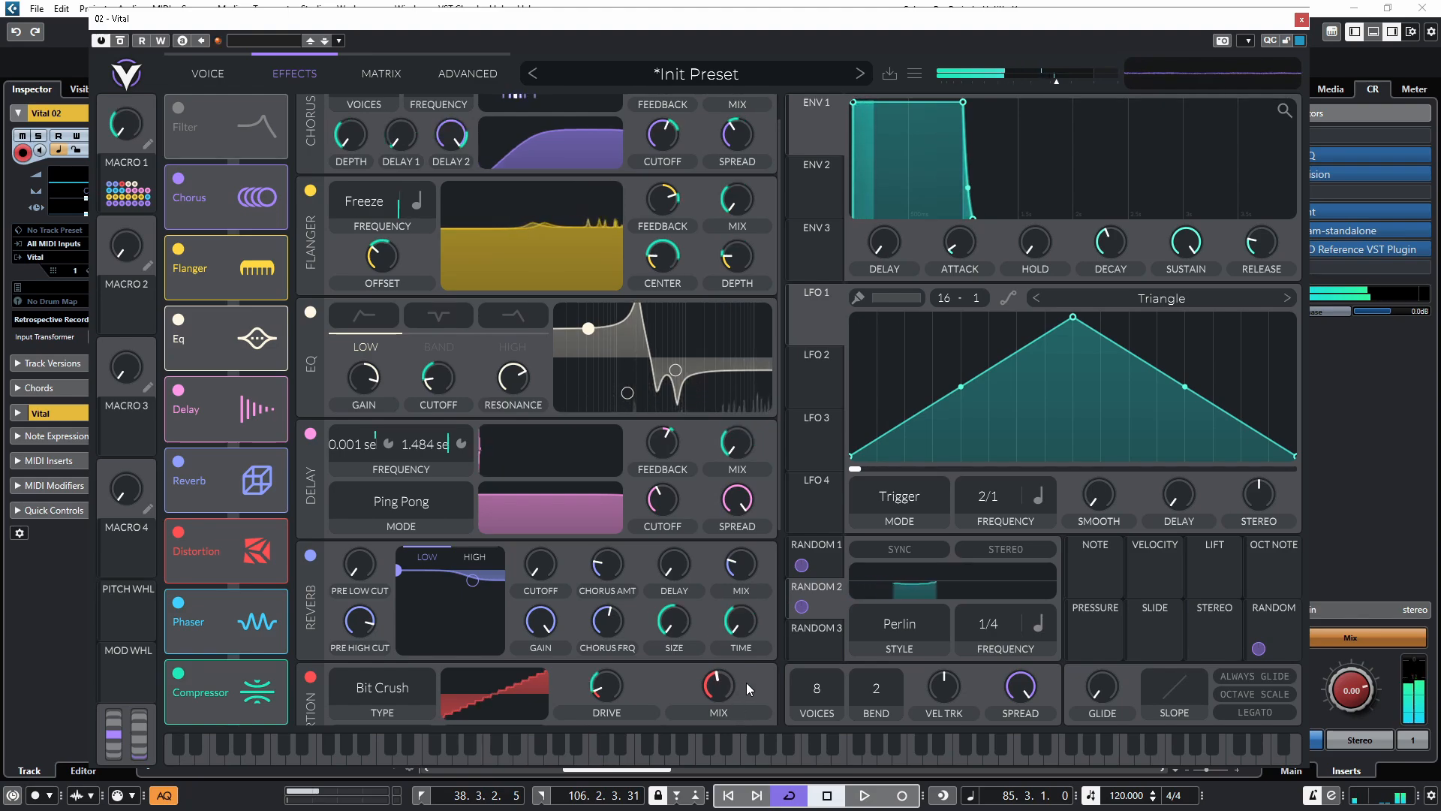
scroll(746, 682, "down", 2)
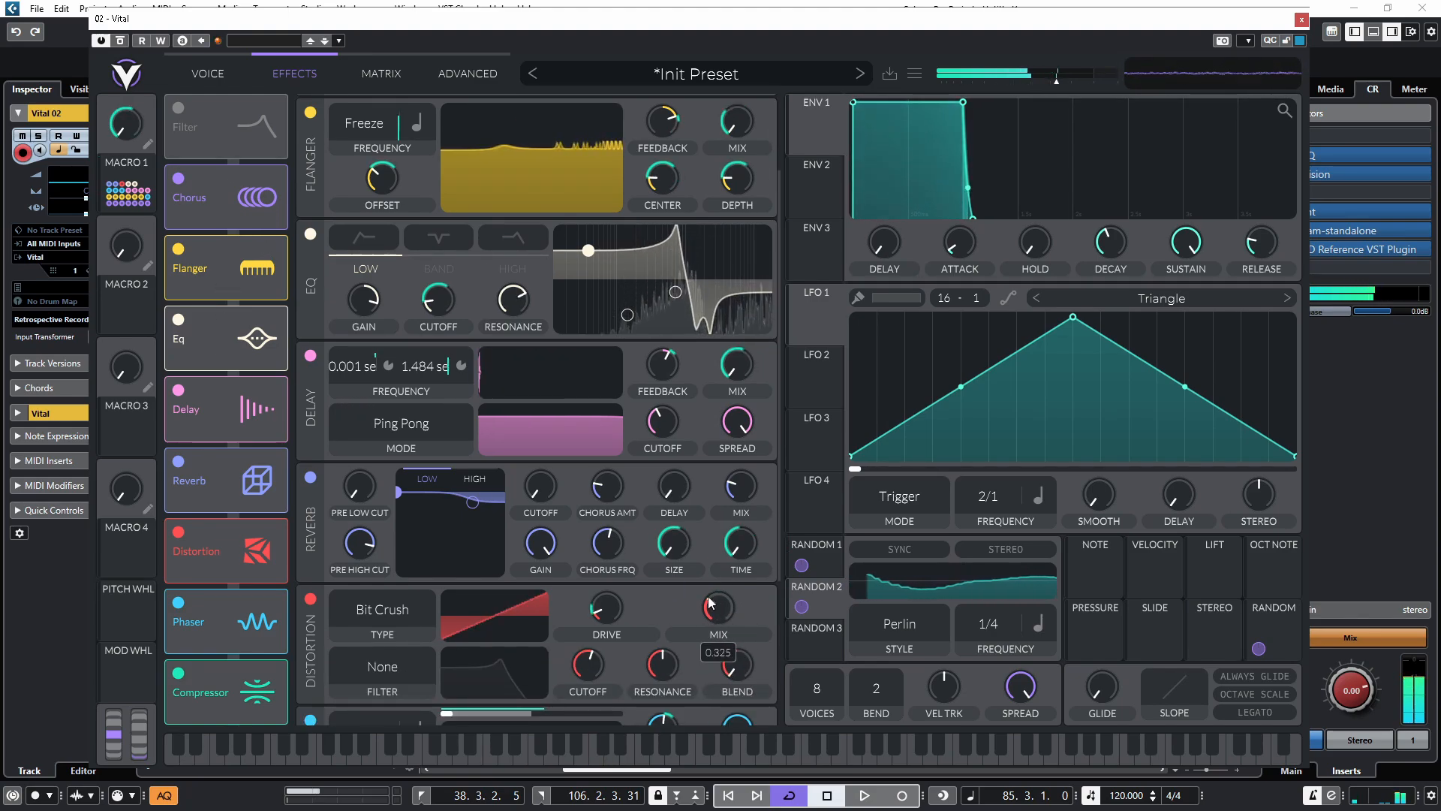
Reshape LFO 1 into a rising ramp with its frequency at Freeze, and modulate its phase with Macro 1.
left_click(195, 60)
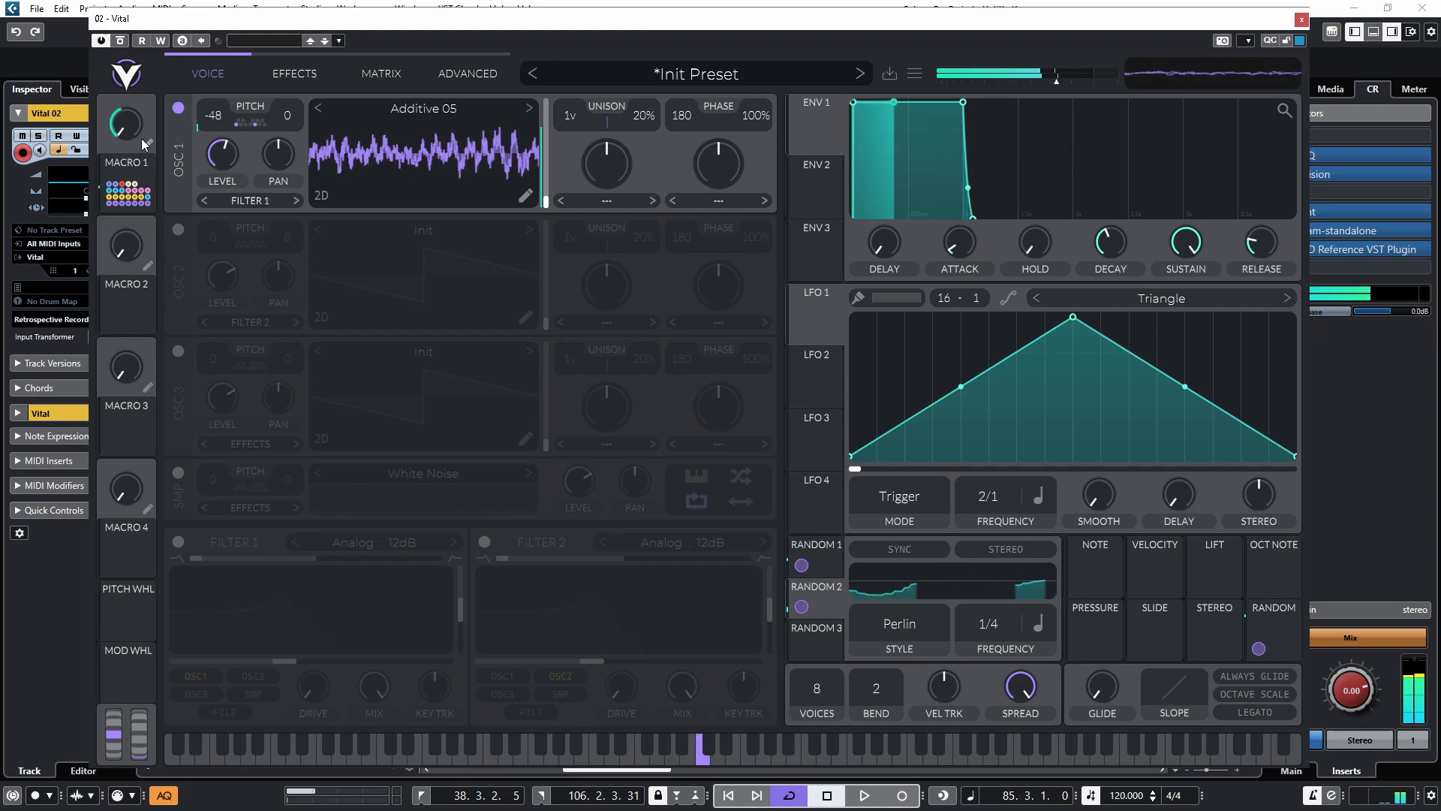
mouse_move(136, 128)
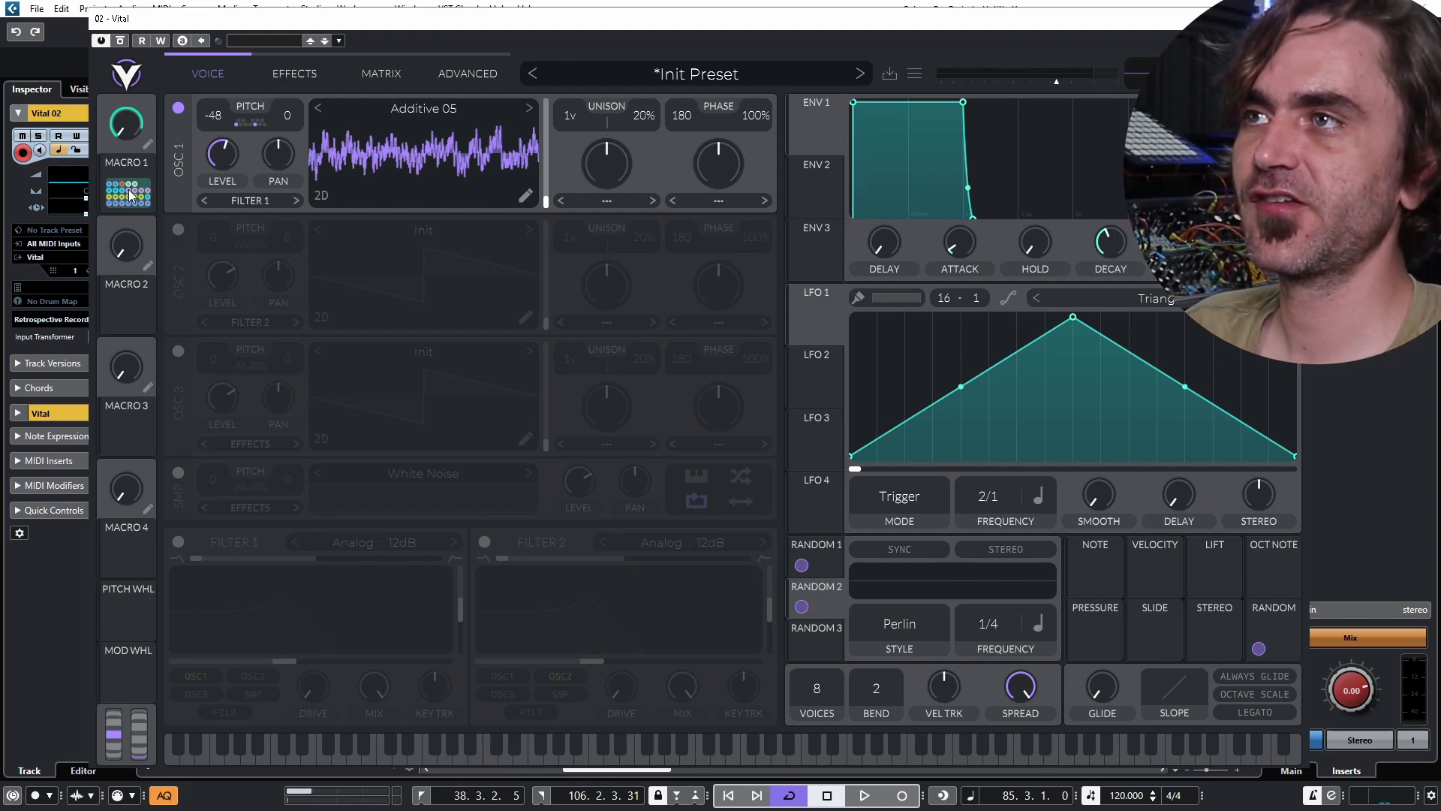
left_click(907, 501)
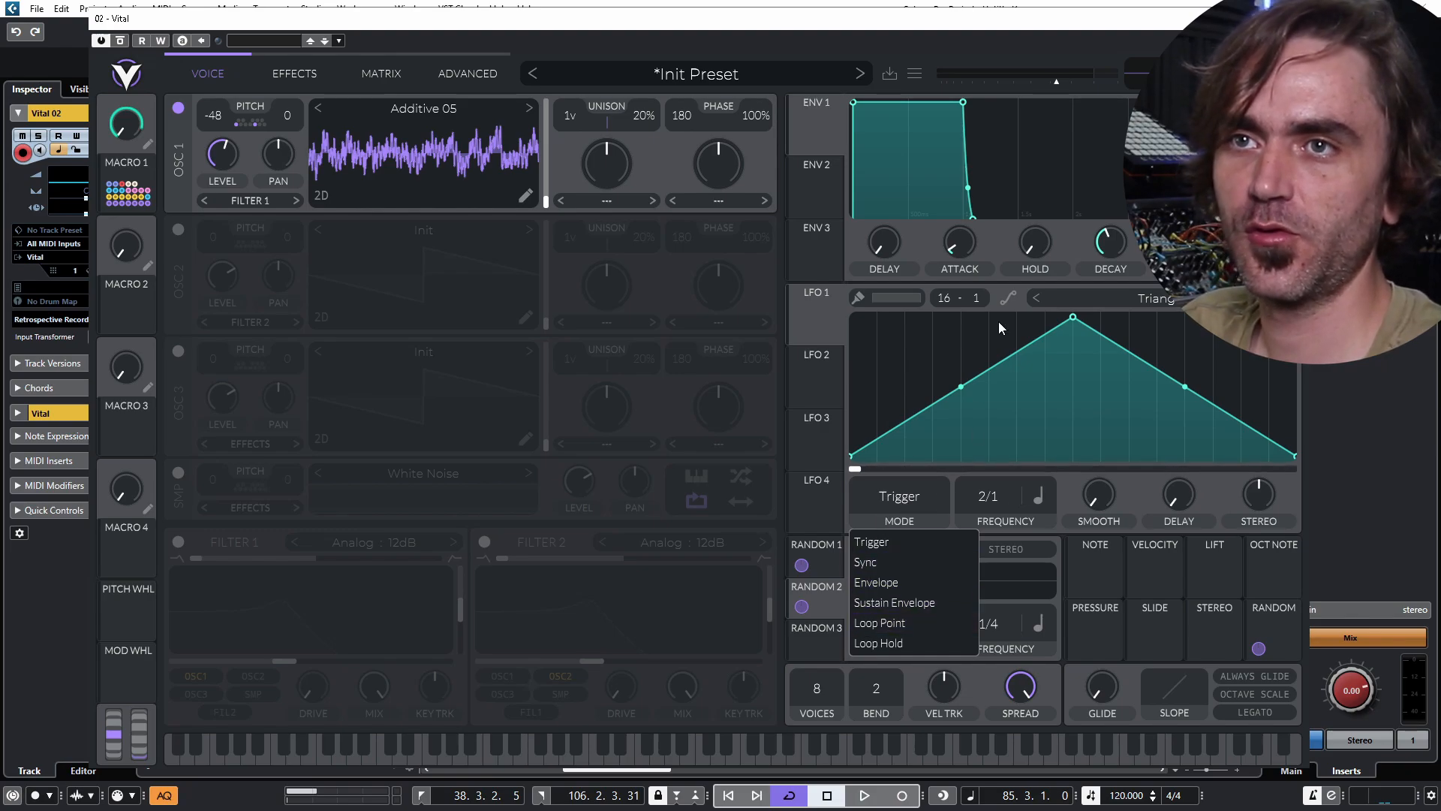
left_click(944, 333)
left_click_drag(1069, 322, 1296, 316)
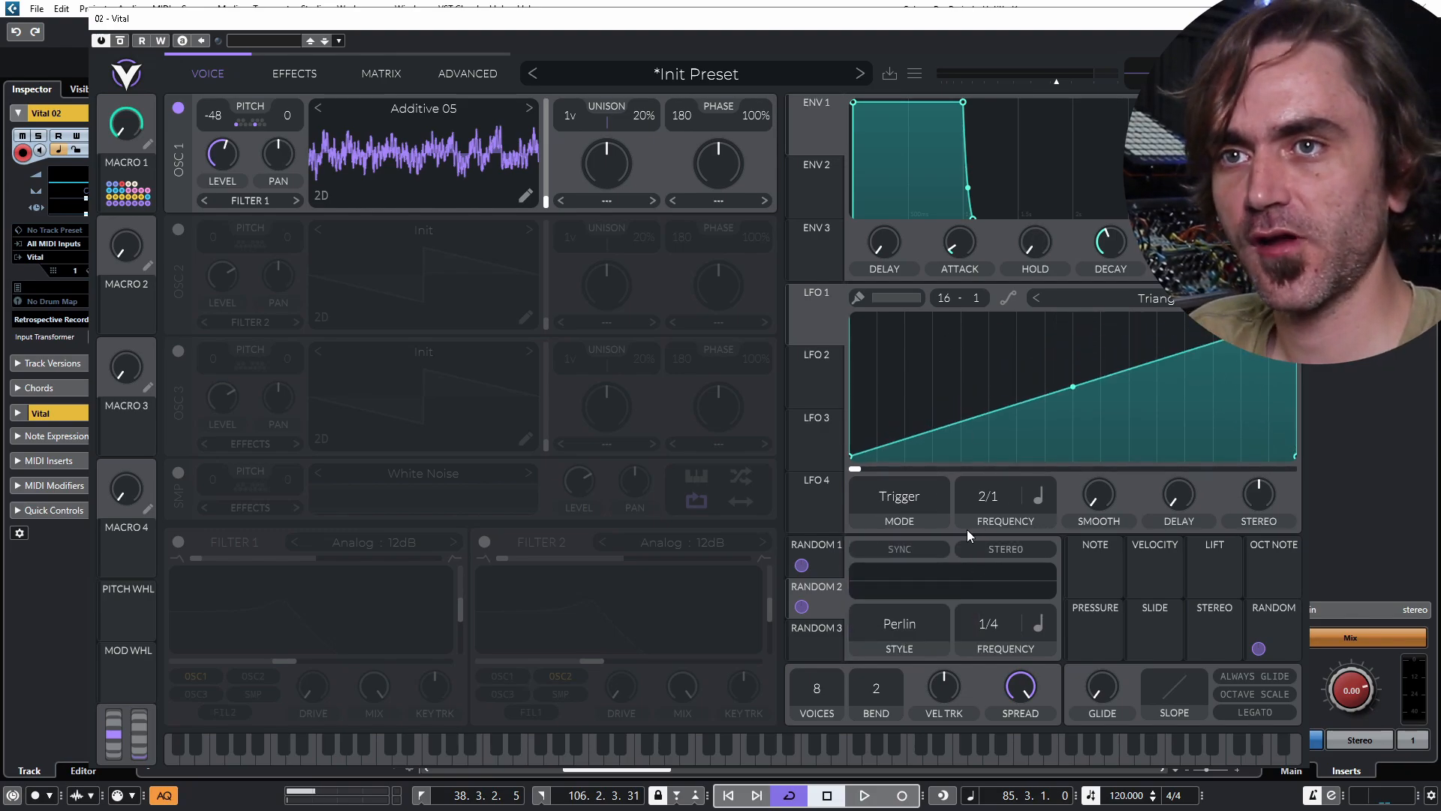
left_click_drag(994, 520, 994, 589)
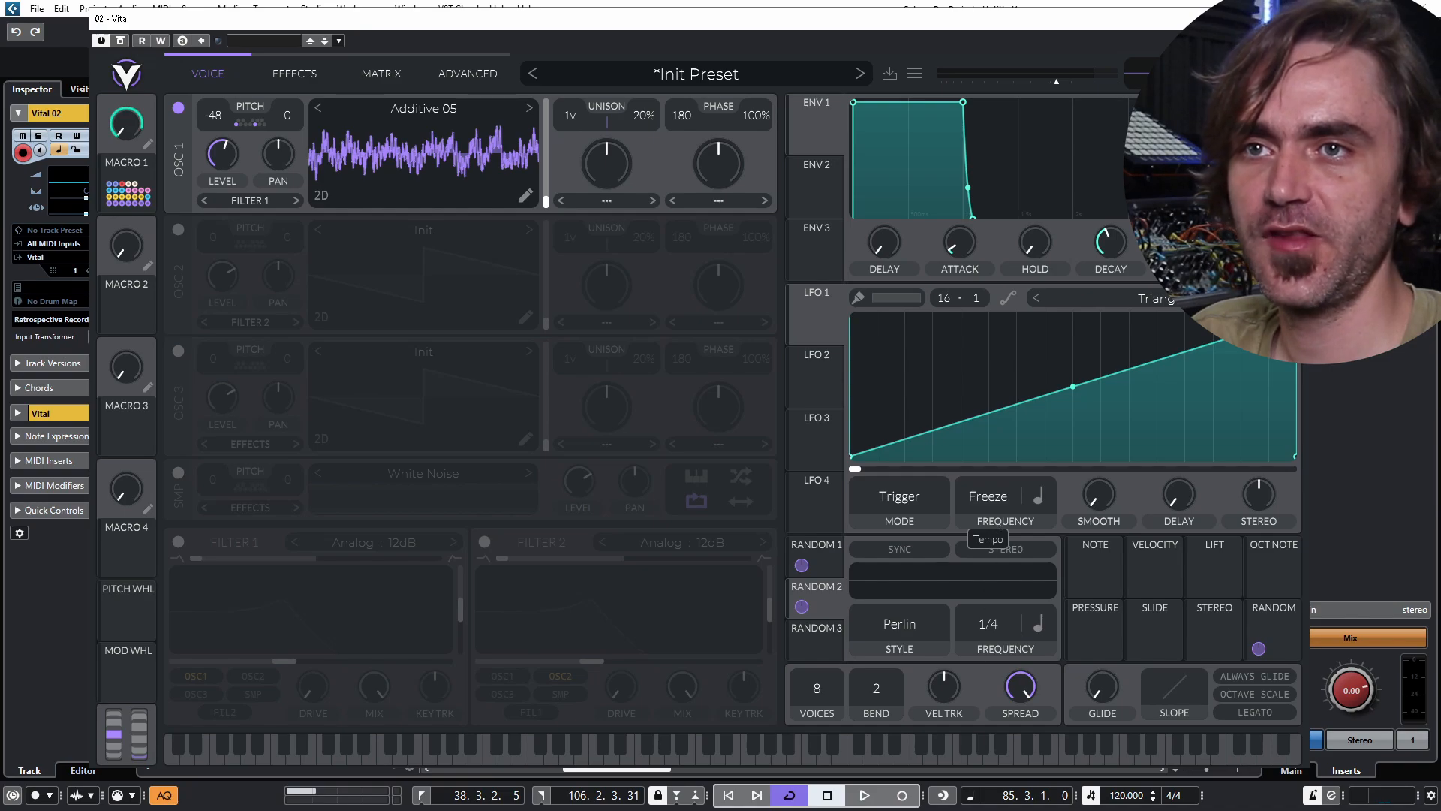
left_click_drag(155, 186, 865, 471)
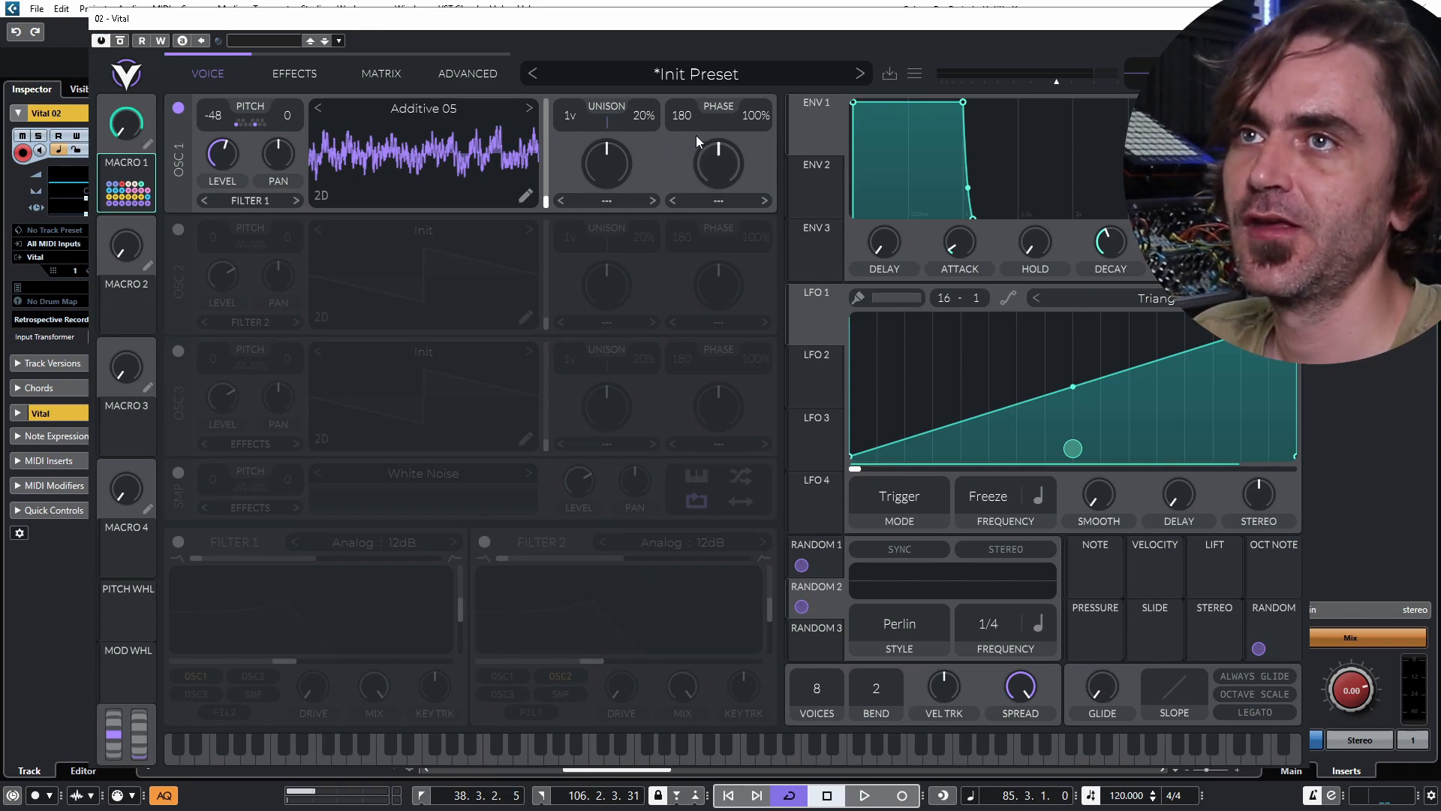
Set oscillator 1's spectral morph to Spectral Time Skew, turn its amount fully down and modulate it with LFO 1.
left_click(590, 204)
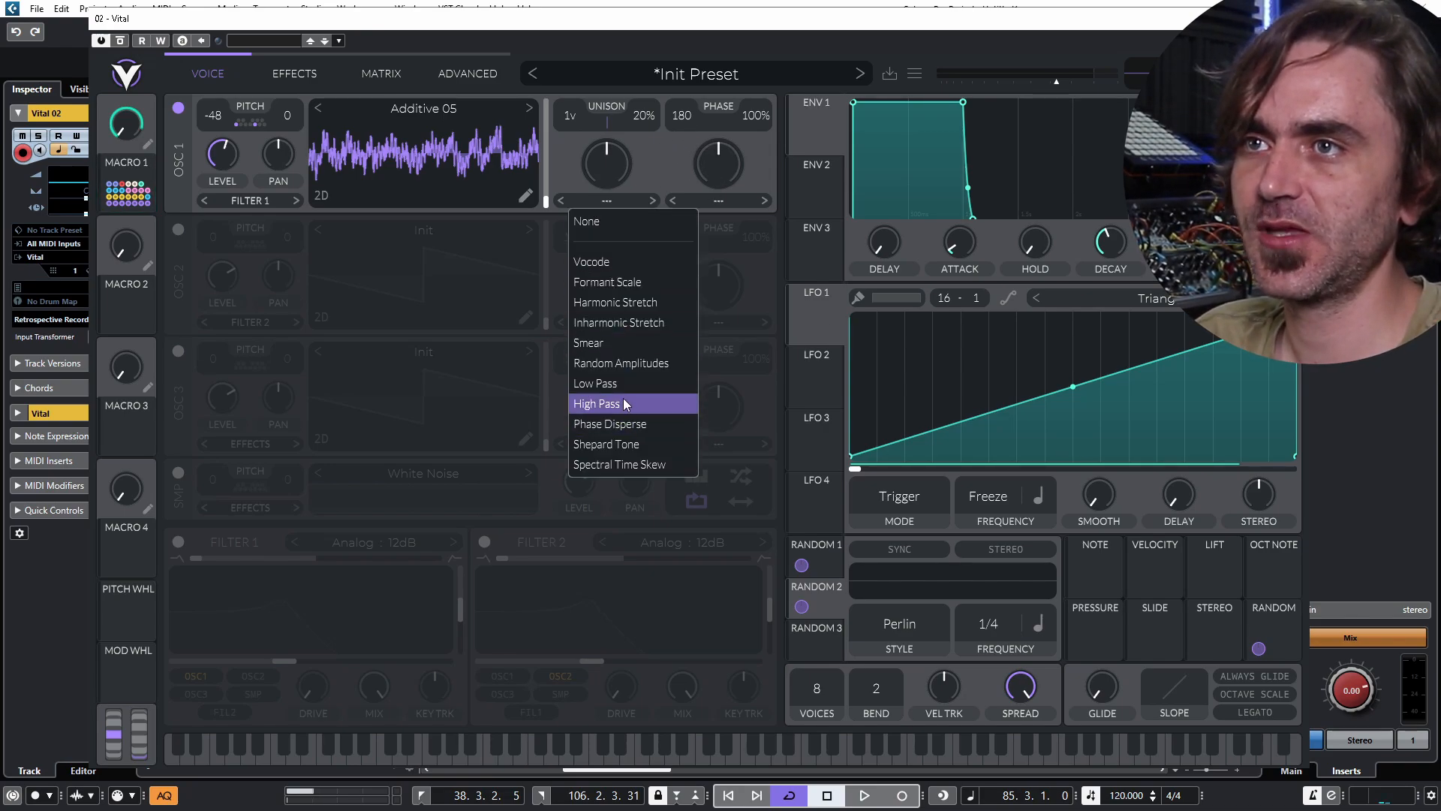
left_click(614, 463)
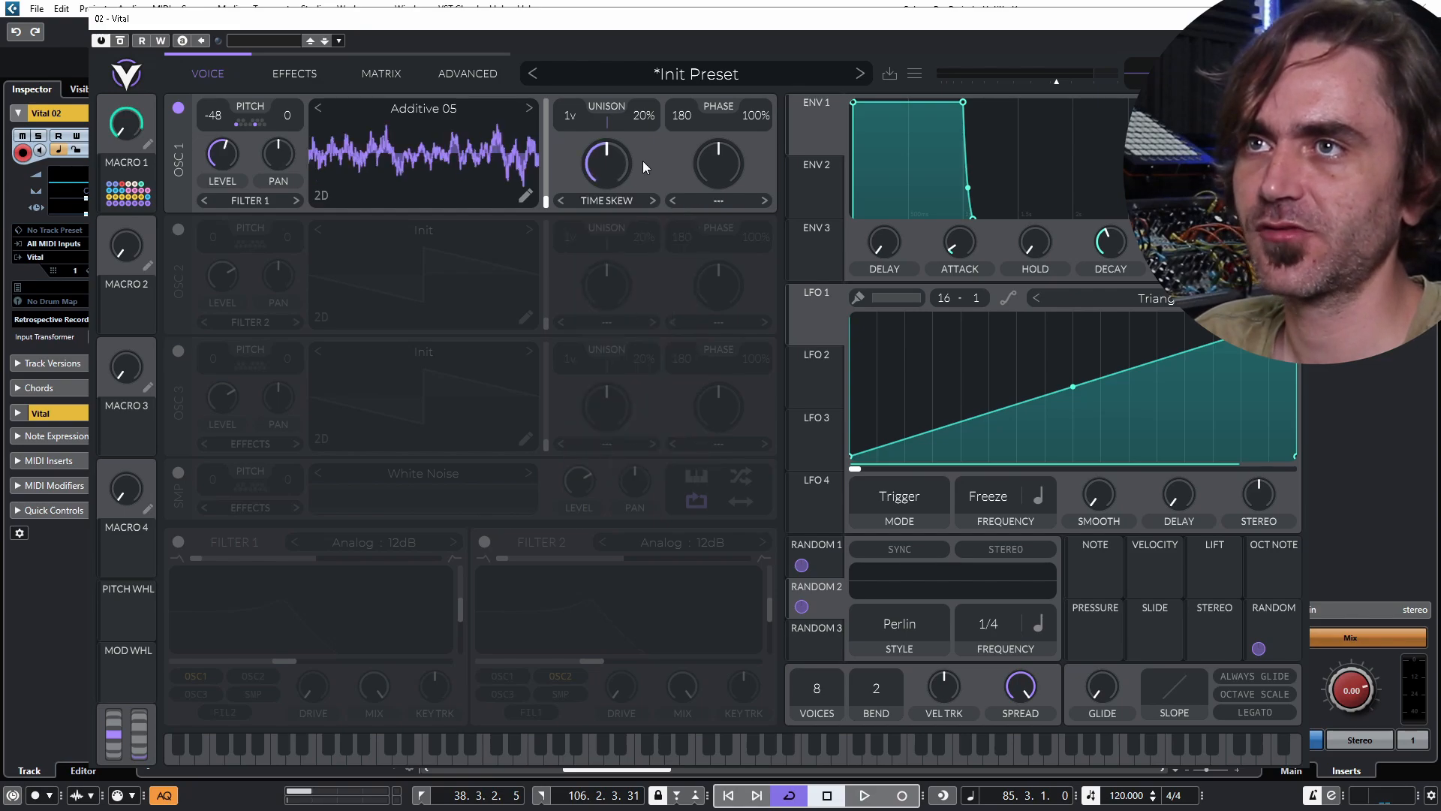
left_click_drag(607, 177, 599, 339)
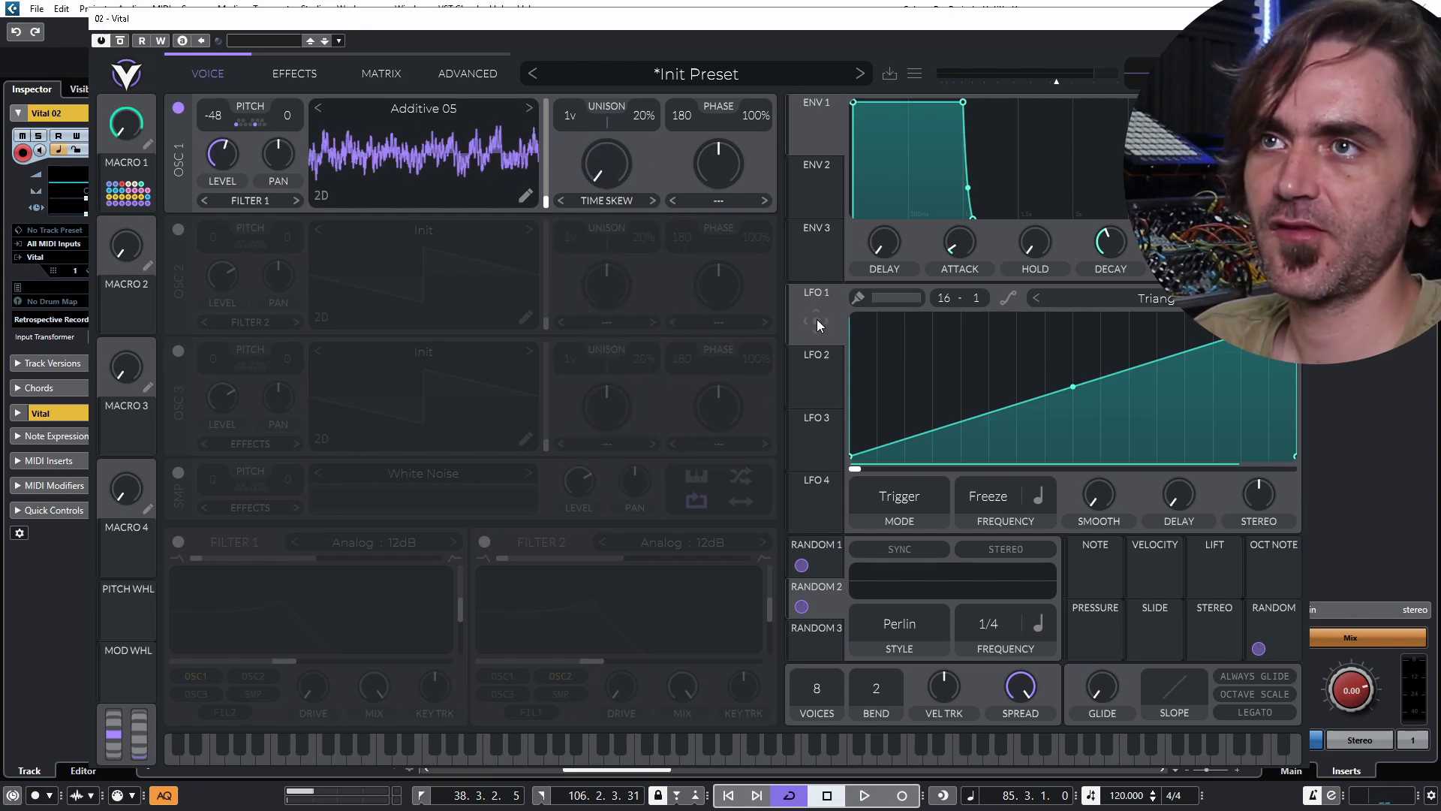
left_click_drag(816, 318, 606, 163)
Set oscillator 1's wave distortion to Bend with its amount at minimum, and modulate it with LFO 1.
left_click(720, 200)
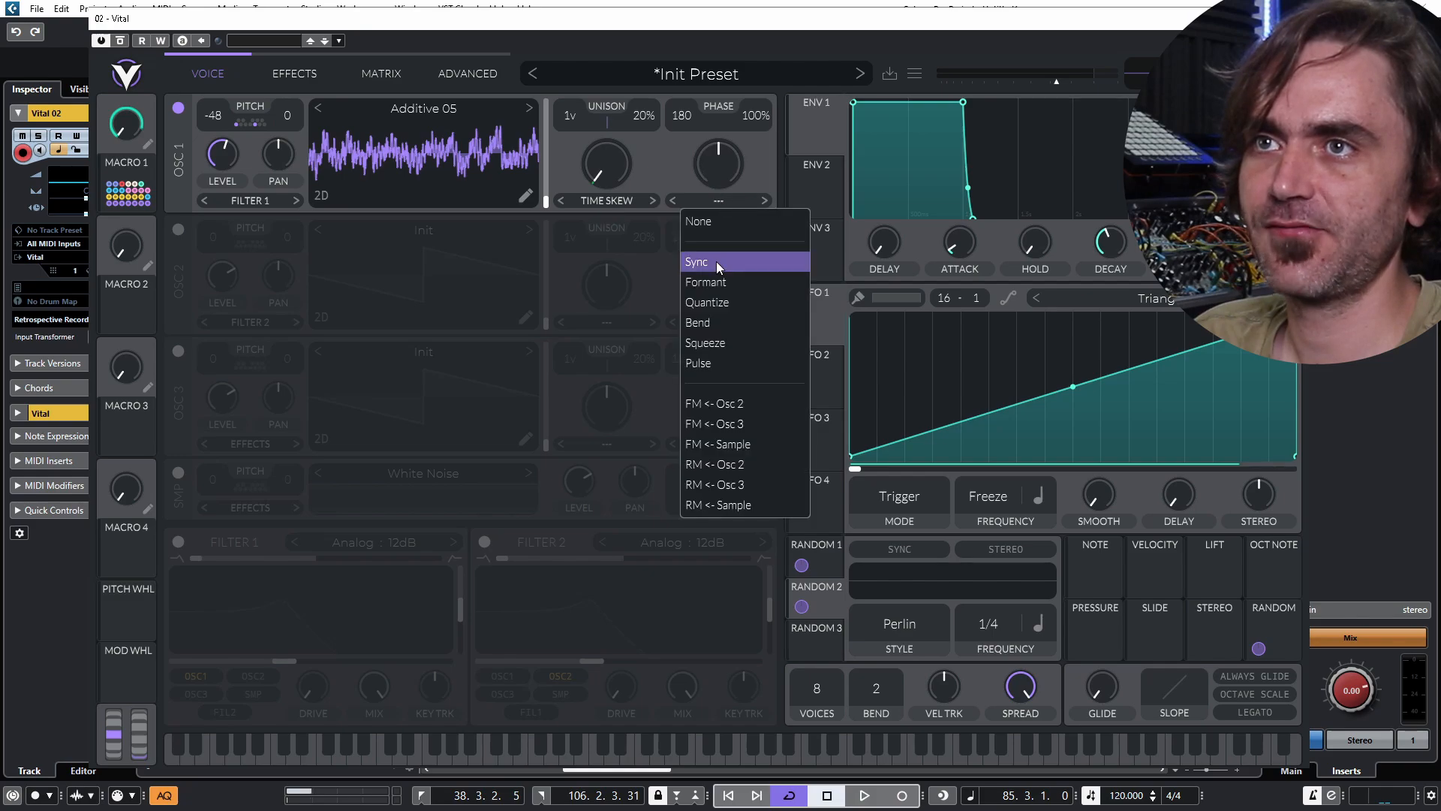
left_click(713, 321)
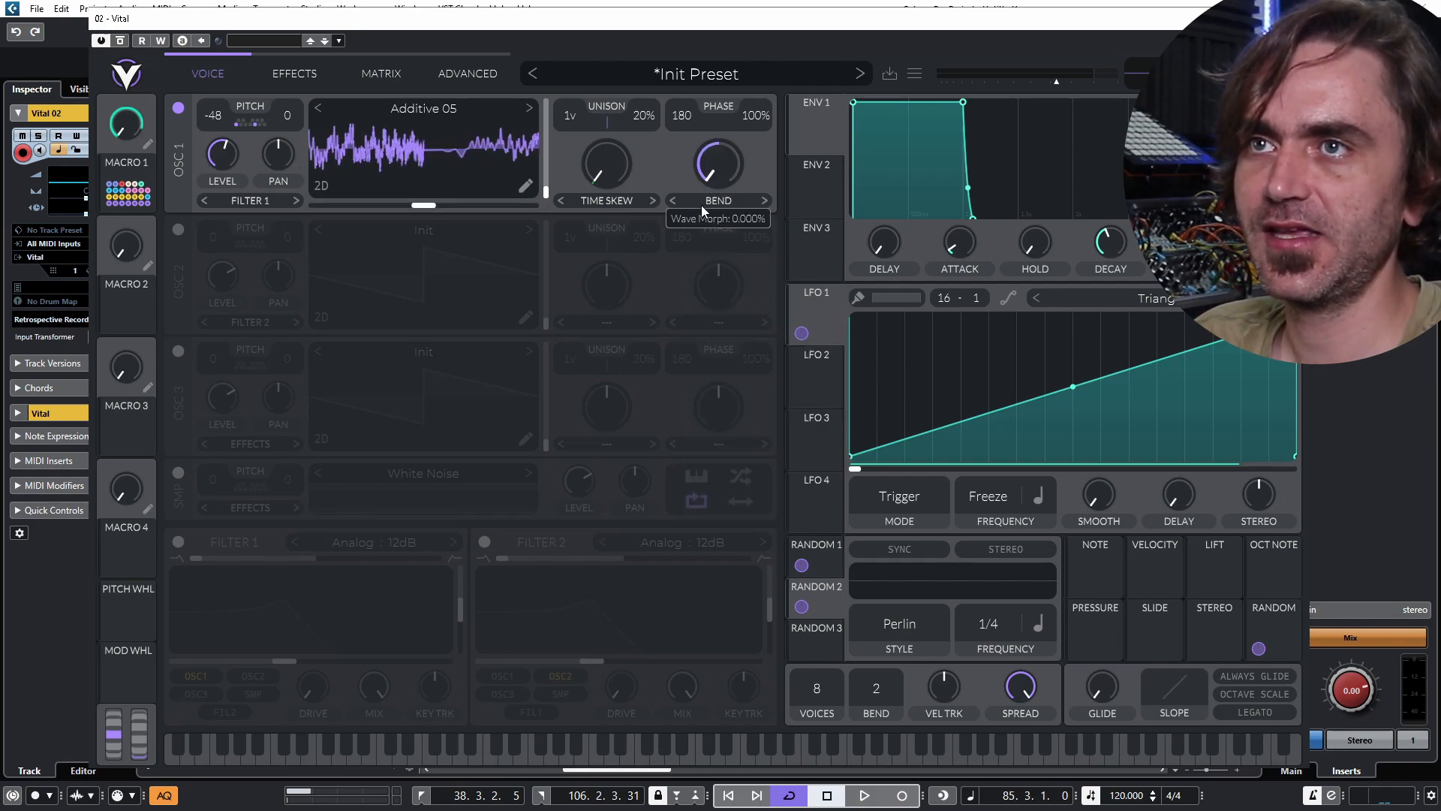
left_click_drag(802, 332, 720, 166)
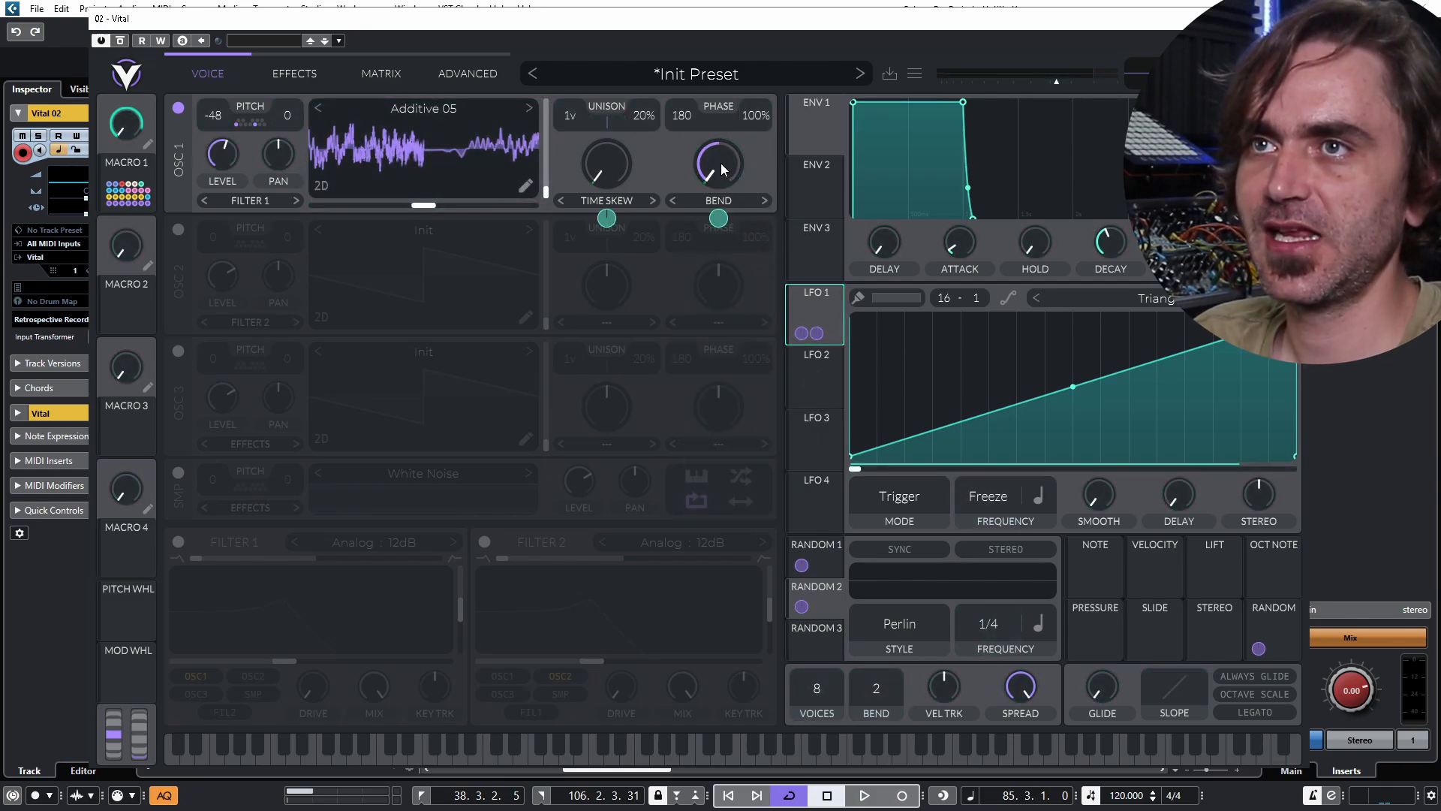
Paint a stepped remap curve for the LFO 1 to Osc 1 Distortion Amount modulation.
left_click(386, 75)
scroll(481, 425, "down", 5)
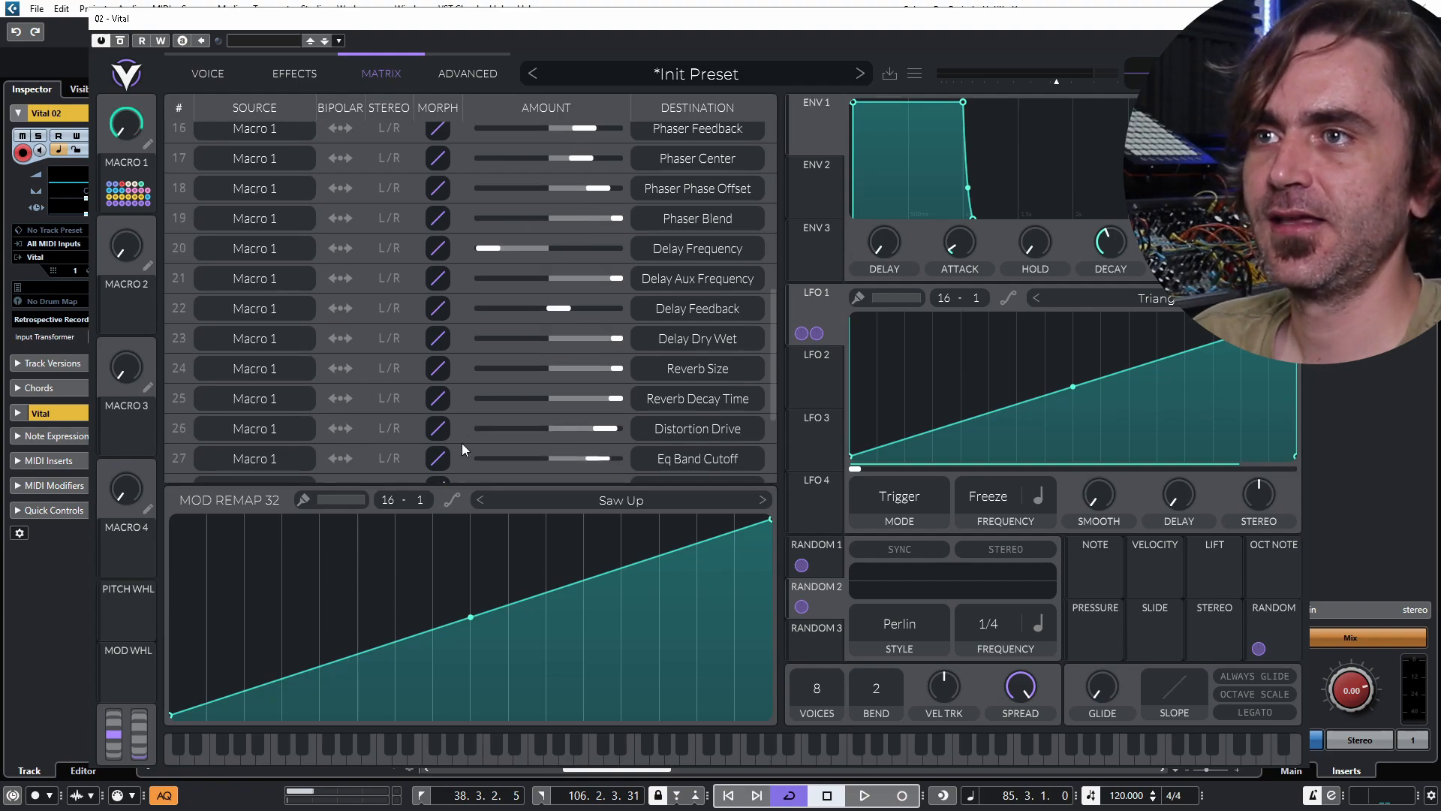
left_click(463, 418)
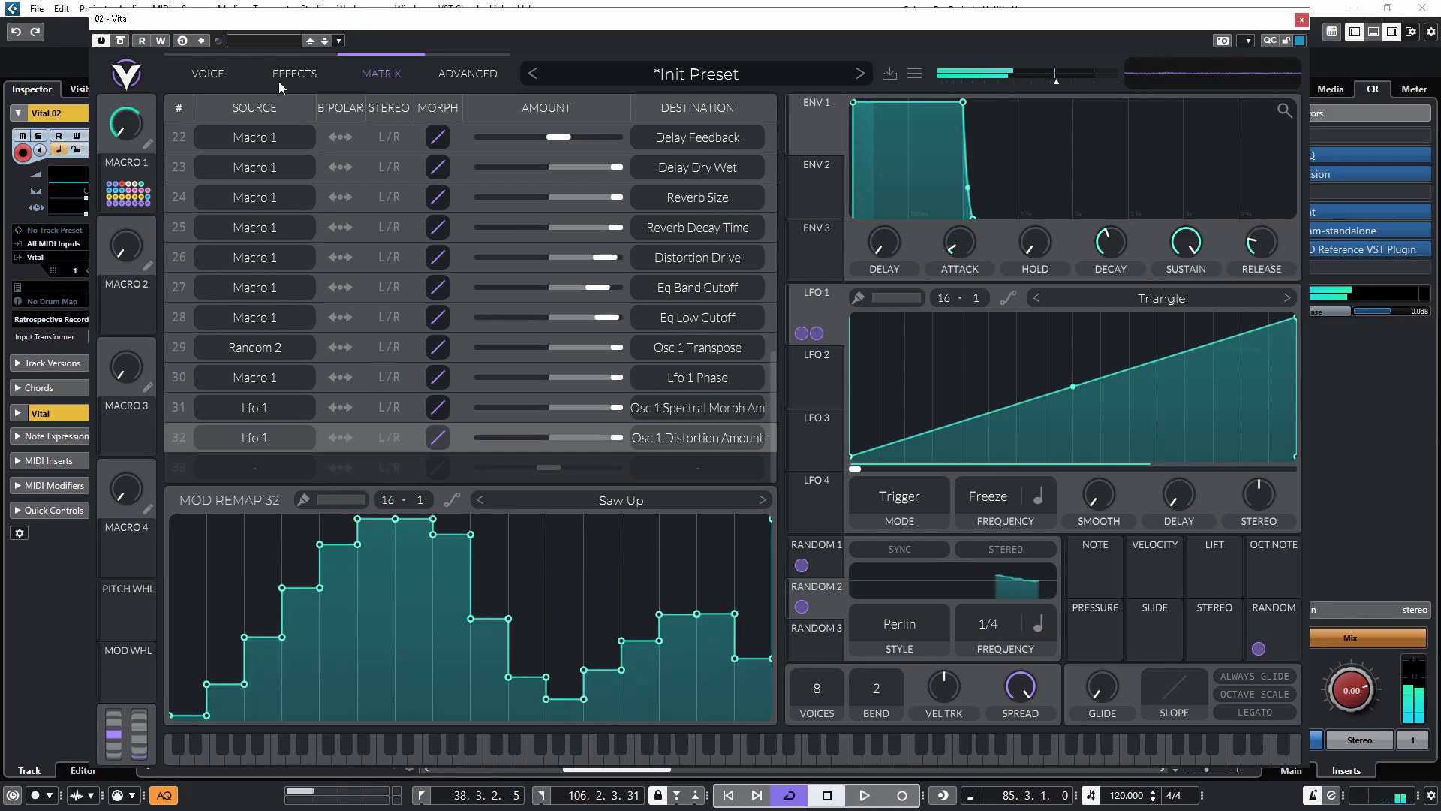
Modulate oscillator 1's Table Spread, Spect Spread and Dist Spread with LFO 1.
left_click(208, 73)
left_click(468, 73)
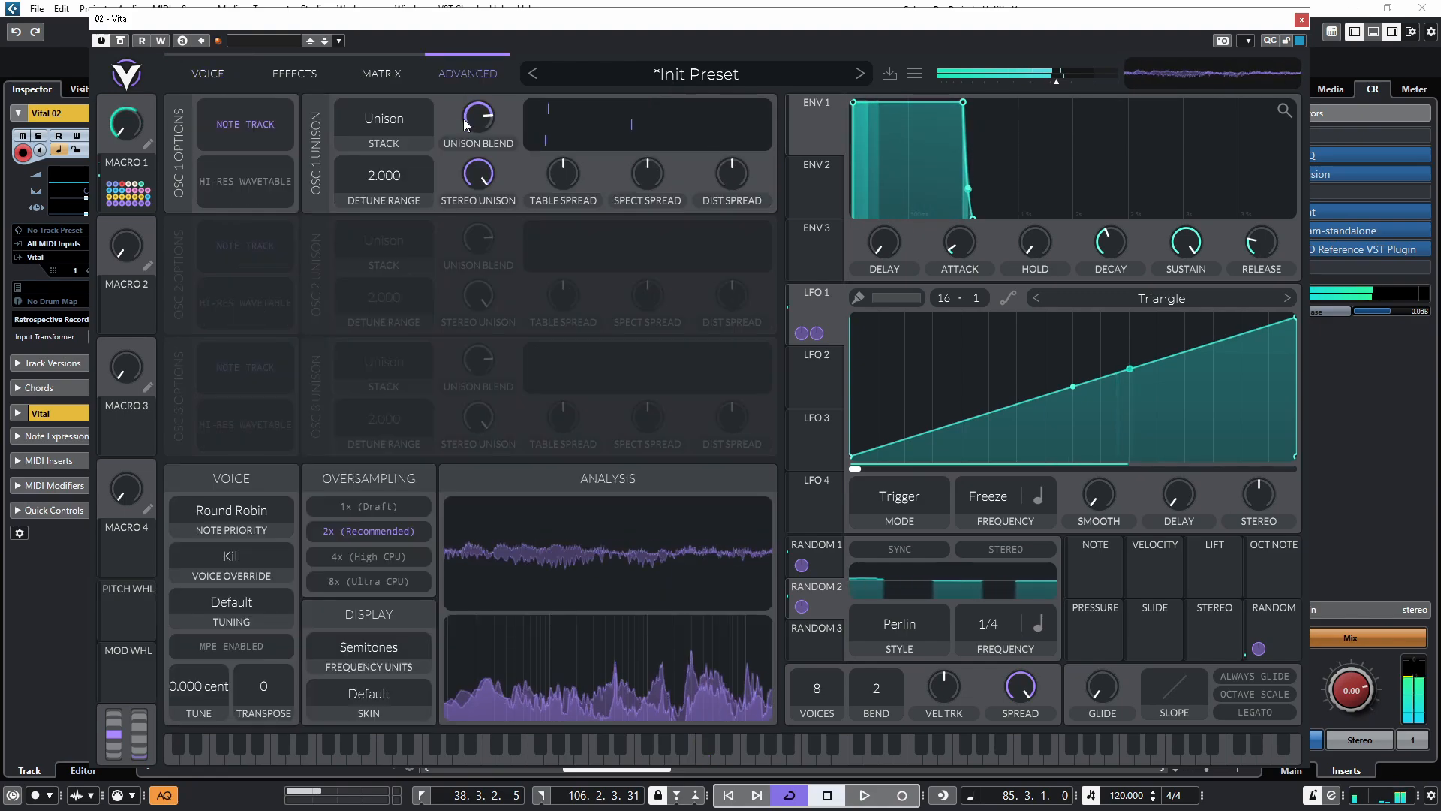
left_click_drag(816, 313, 650, 275)
left_click_drag(817, 314, 732, 275)
left_click_drag(817, 314, 732, 174)
Modulate oscillator 1's Unison Detune with LFO 1.
left_click(208, 73)
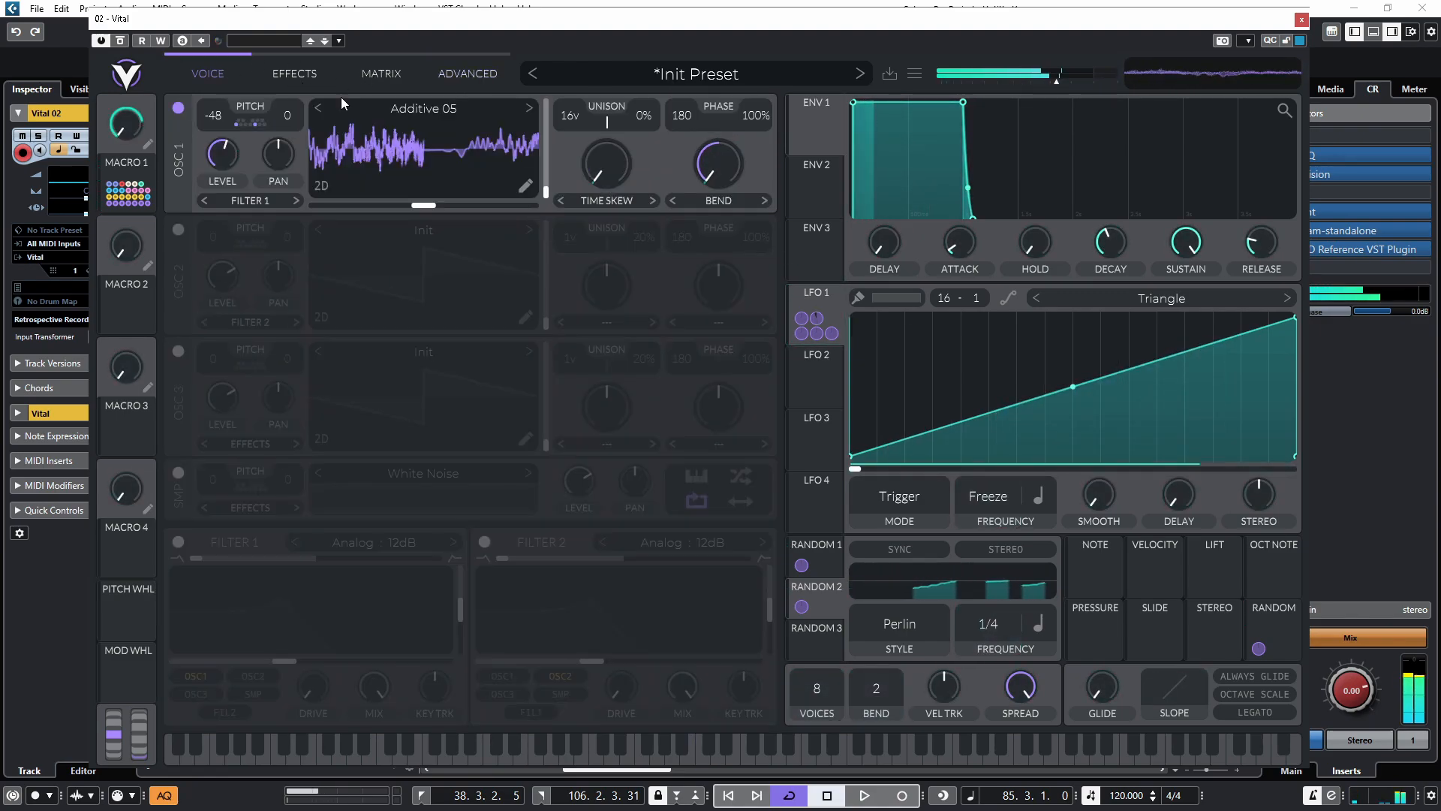
left_click(467, 73)
Paint stepped remap curves for the LFO 1 modulations of Osc 1 Unison Detune and Osc 1 Distortion Spread.
left_click(381, 73)
scroll(540, 436, "down", 3)
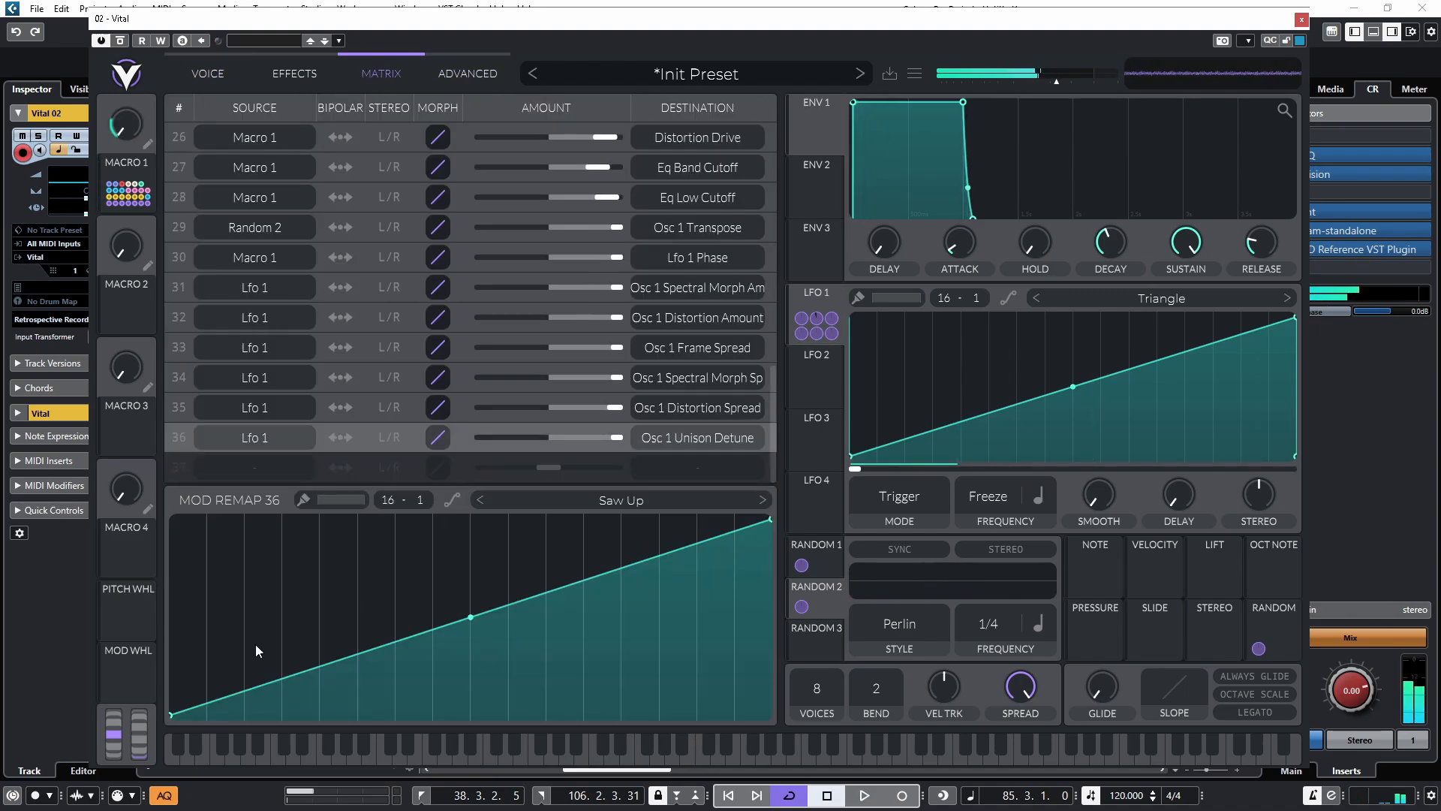
mouse_move(255, 644)
left_mouse_down()
mouse_move(722, 656)
mouse_move(673, 680)
mouse_move(678, 653)
left_mouse_up()
left_click(609, 407)
mouse_move(262, 670)
left_mouse_down()
mouse_move(215, 746)
mouse_move(750, 675)
left_mouse_up()
Paint stepped remap curves for the LFO 1 modulations of Osc 1 Spectral Morph Spread and Osc 1 Frame Spread.
left_click(469, 377)
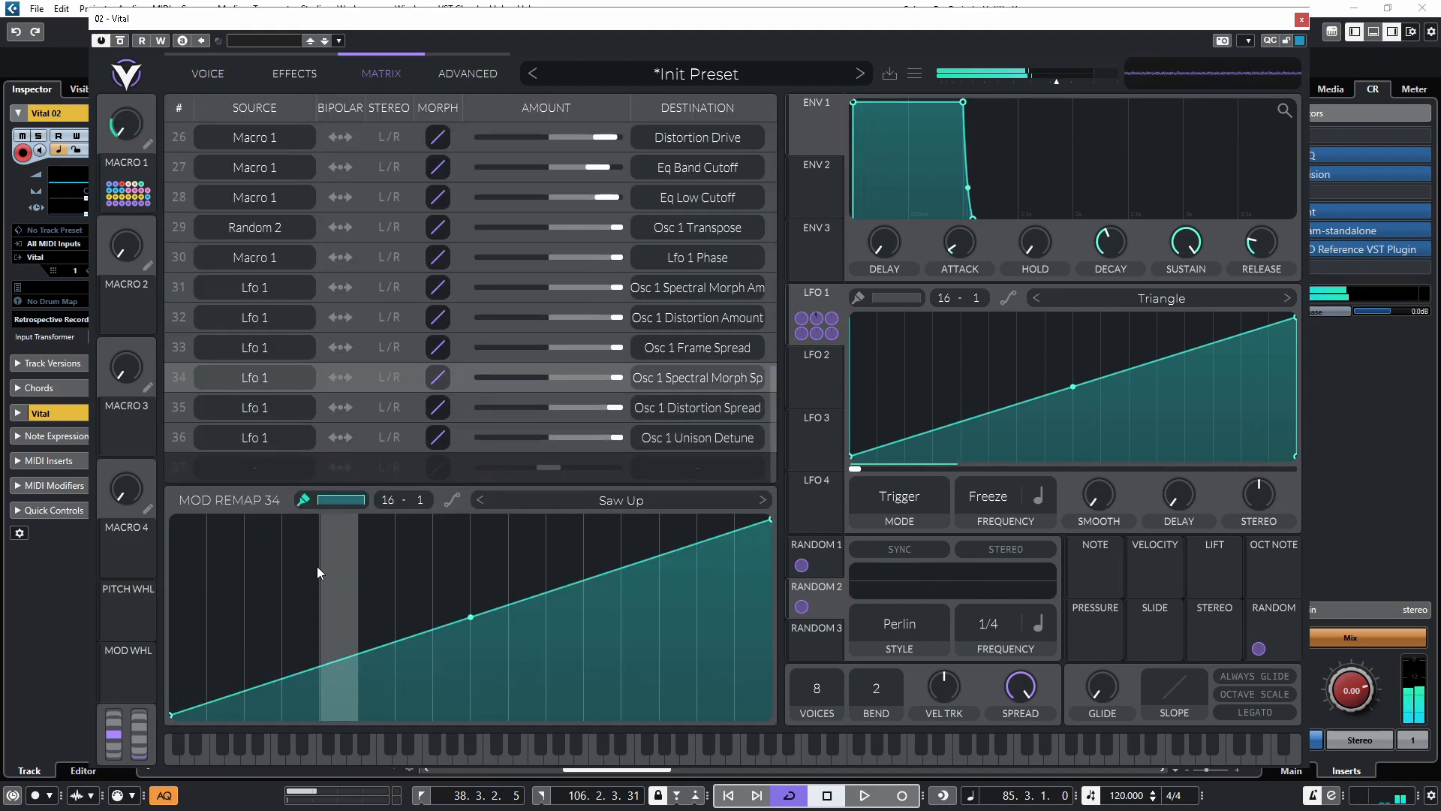
left_click_drag(317, 565, 724, 702)
left_click(466, 349)
mouse_move(218, 549)
left_mouse_down()
mouse_move(723, 624)
mouse_move(750, 698)
left_mouse_up()
left_click(458, 319)
Change the distortion effect's type to Sine Fold.
left_click(208, 73)
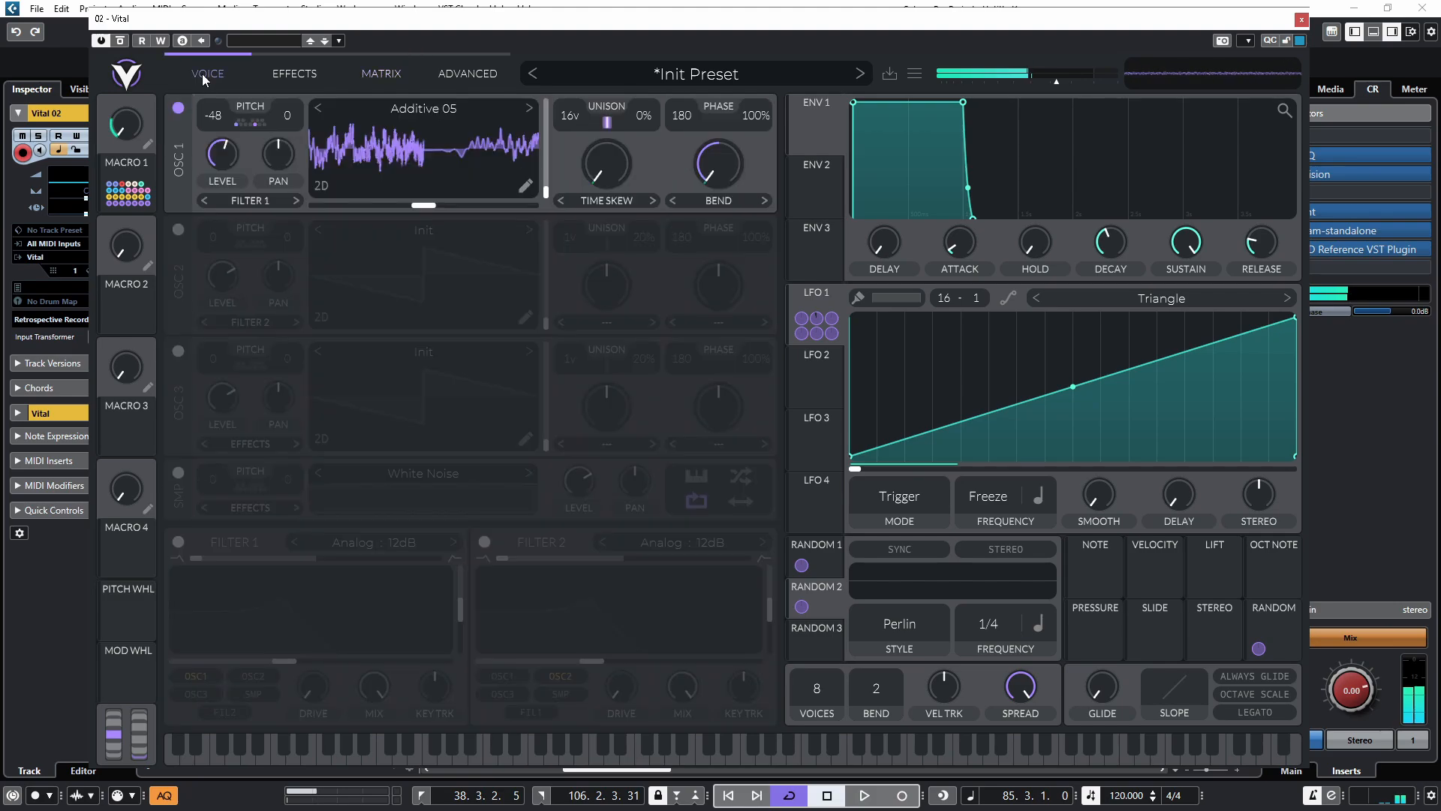
left_click(294, 73)
left_click(382, 610)
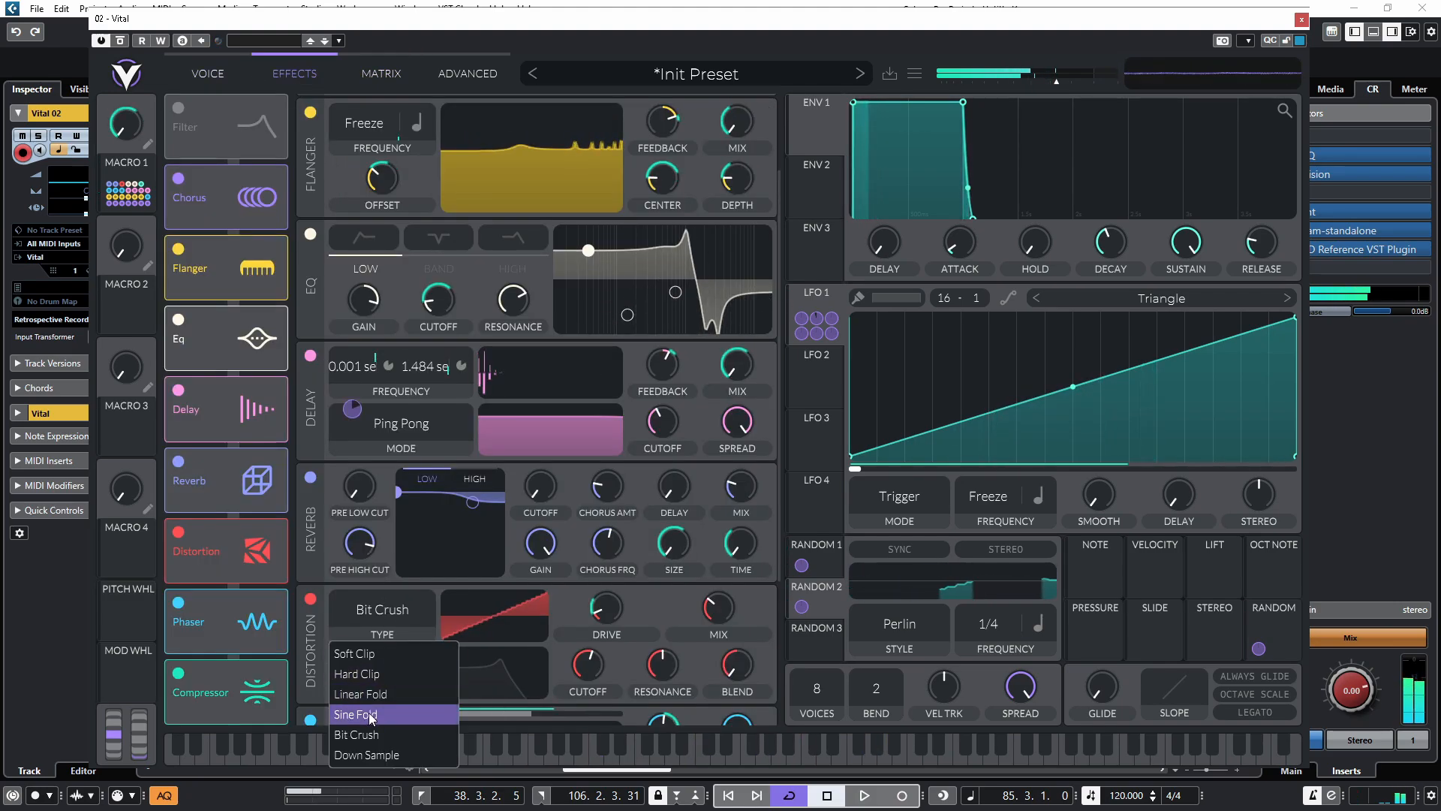
left_click(371, 725)
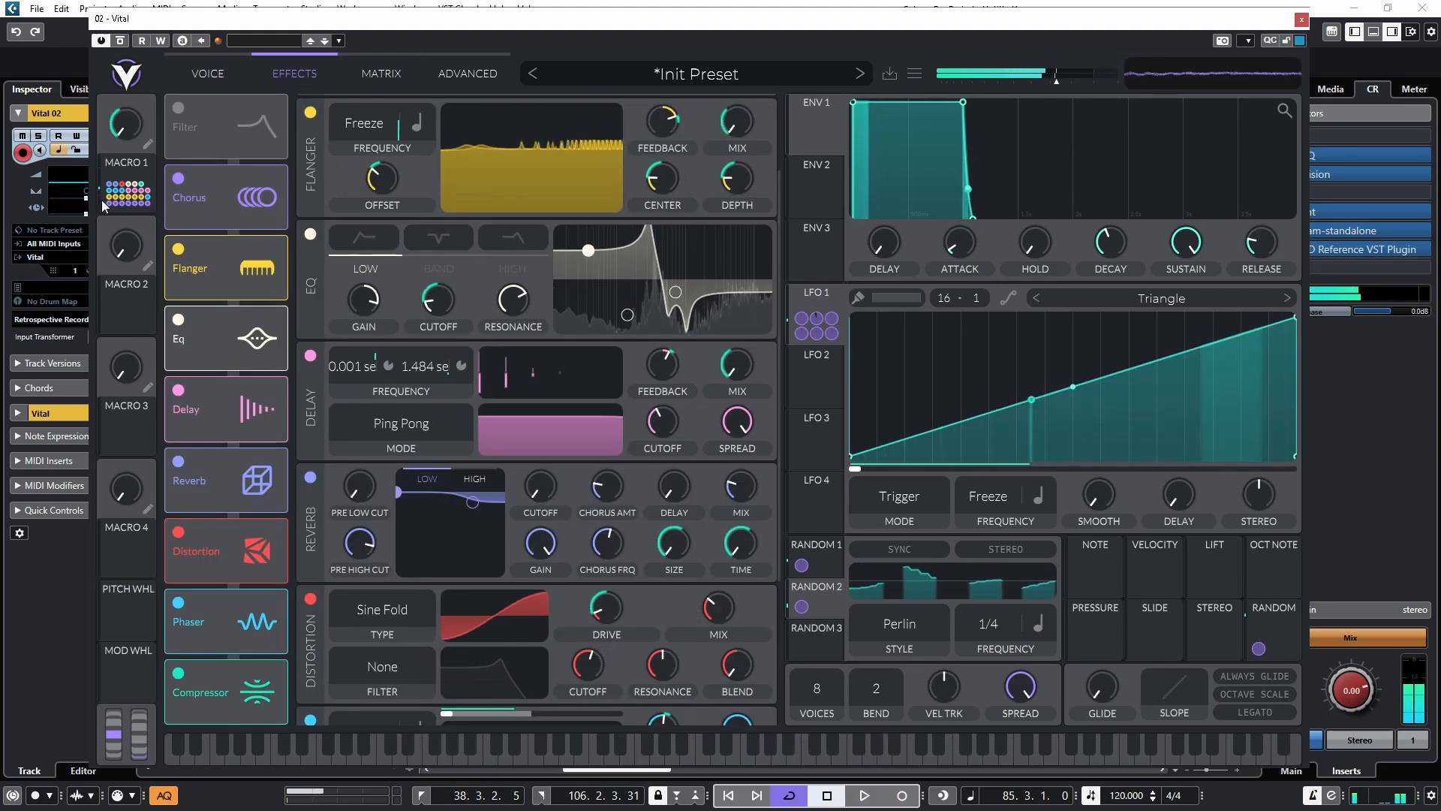
Route oscillator 1's output to Direct Out.
left_click(207, 73)
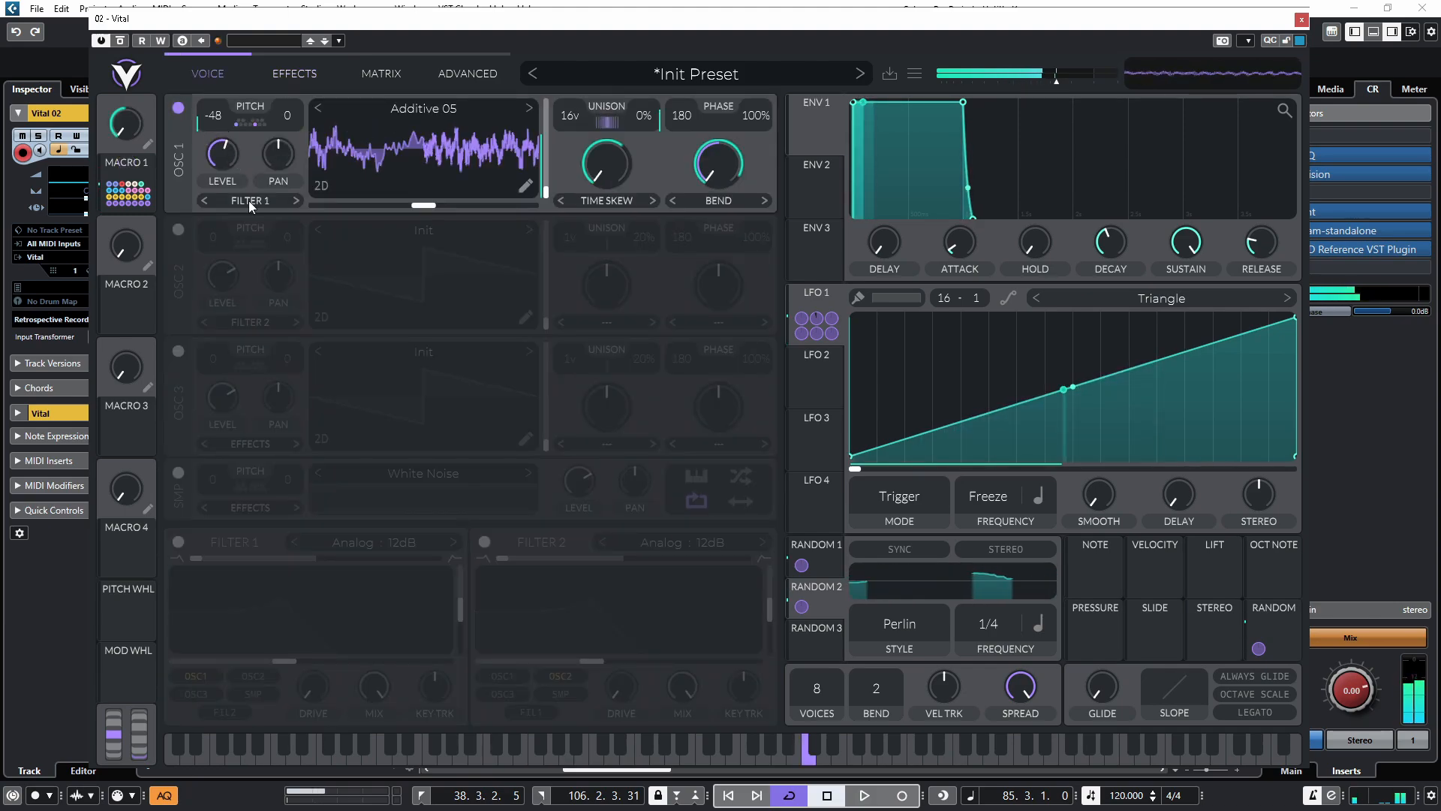
left_click(250, 200)
left_click(248, 303)
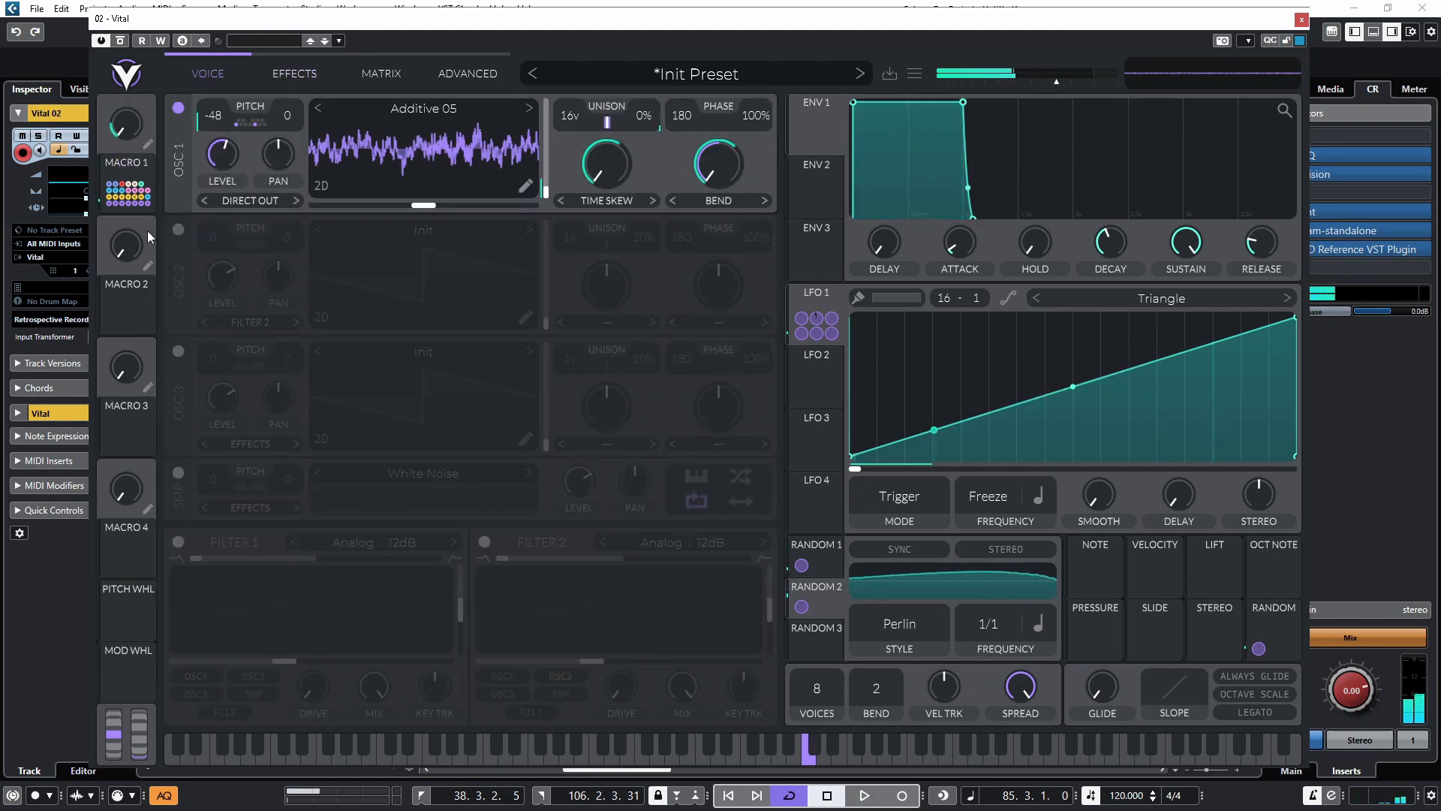
Set Random 2's frequency to Freeze and its style to Sample & Hold.
left_click_drag(987, 628, 988, 720)
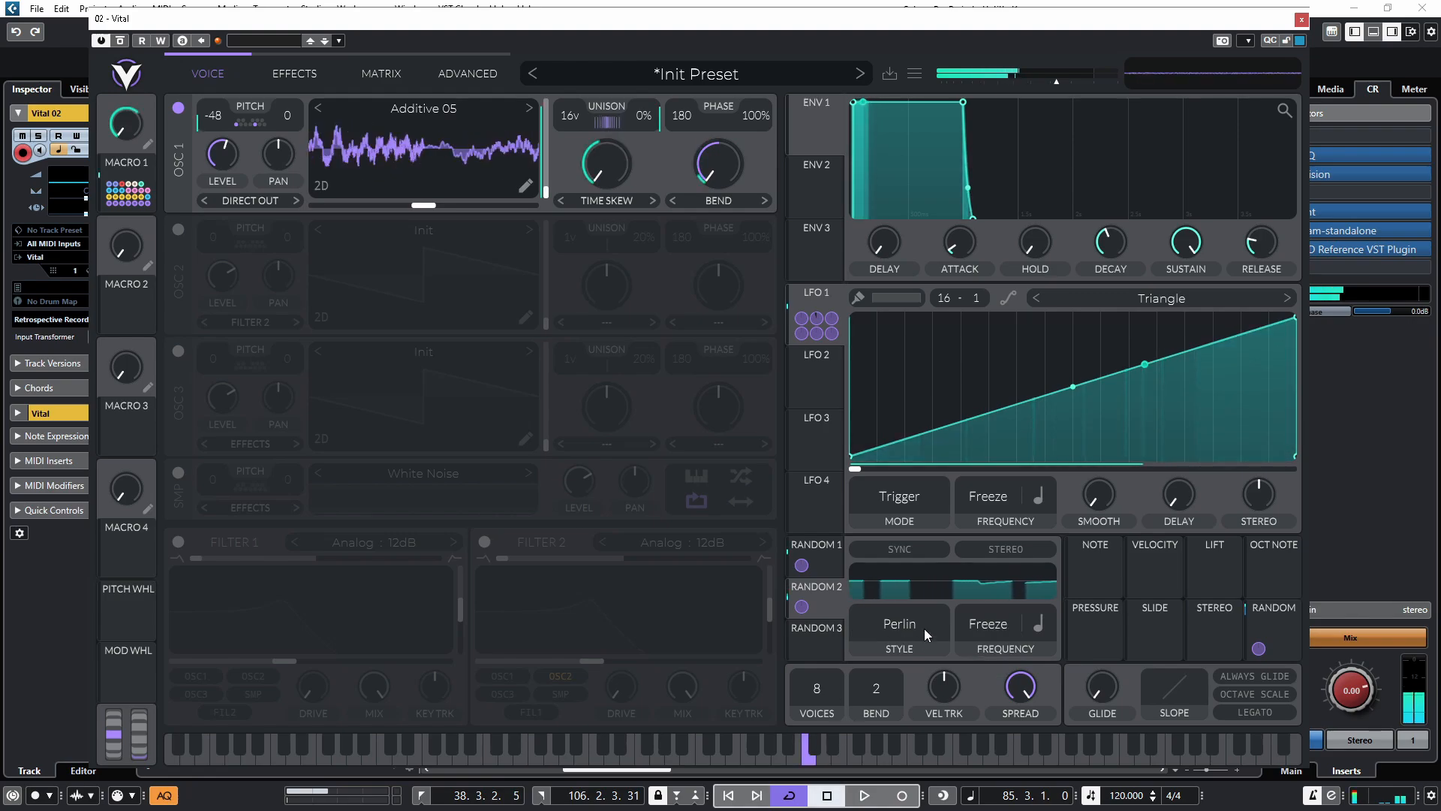
left_click(925, 634)
left_click(885, 685)
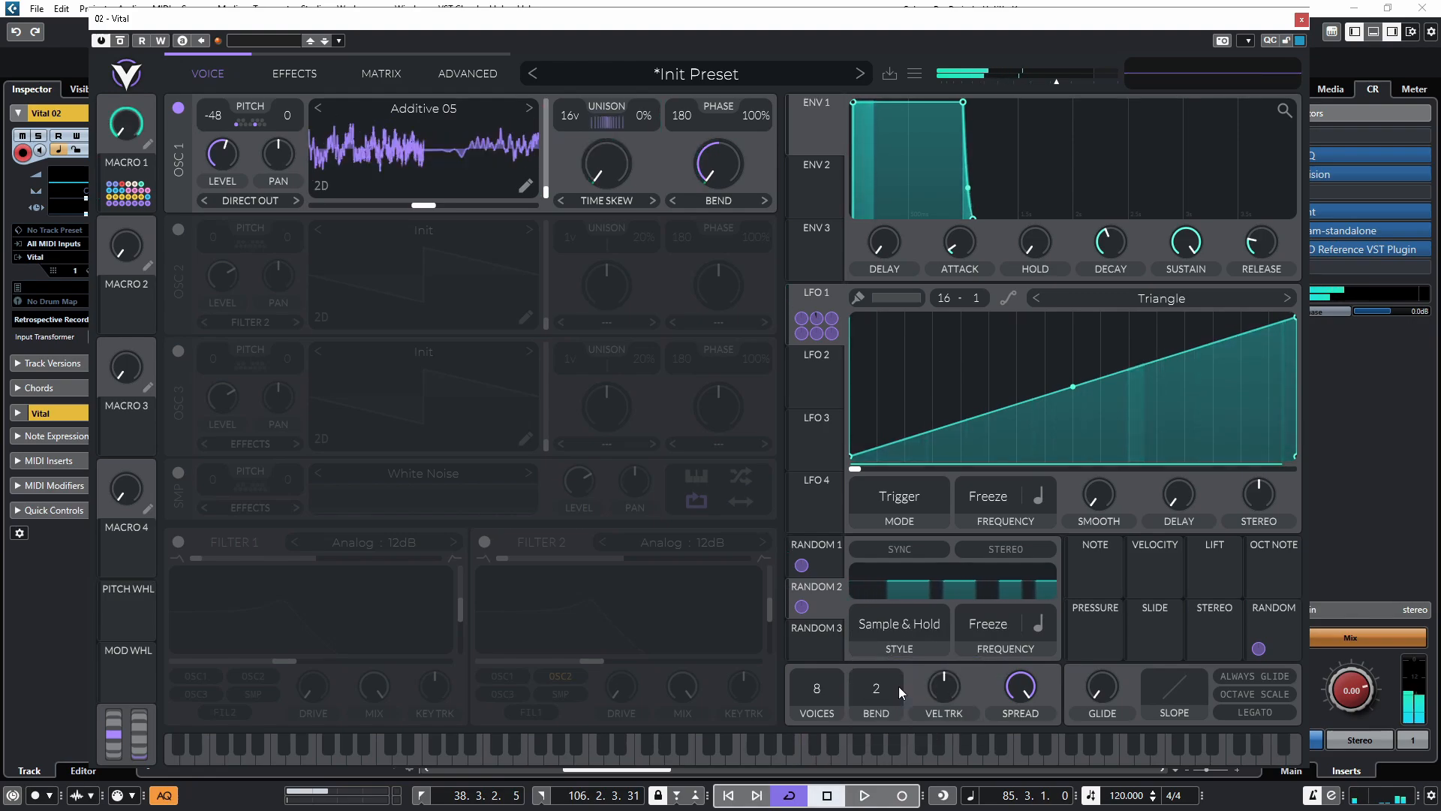
Route oscillator 1's output to Effects.
left_click(253, 198)
left_click(244, 285)
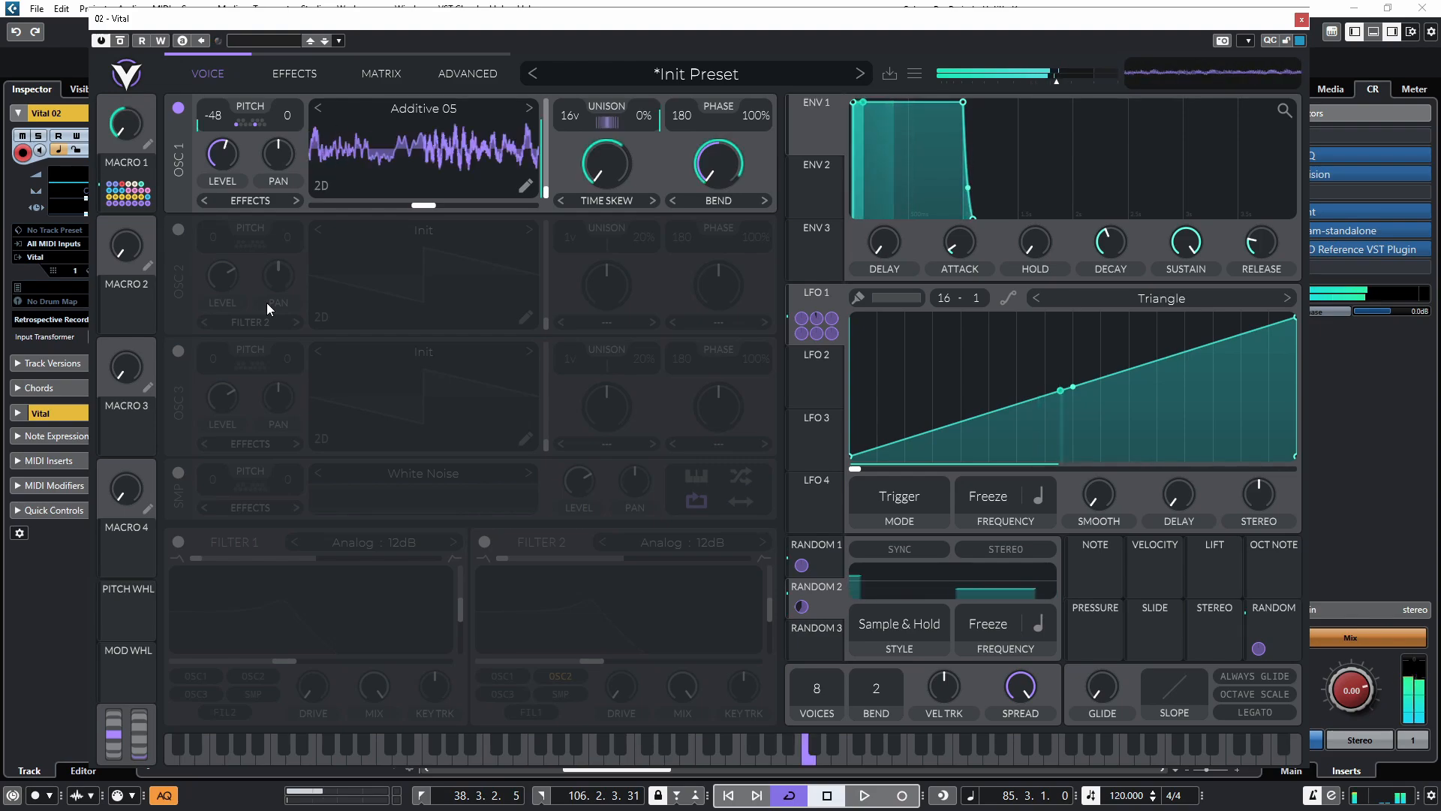
Save the preset under the name State Jumper Madness 2022.
left_click(889, 76)
type("Stat")
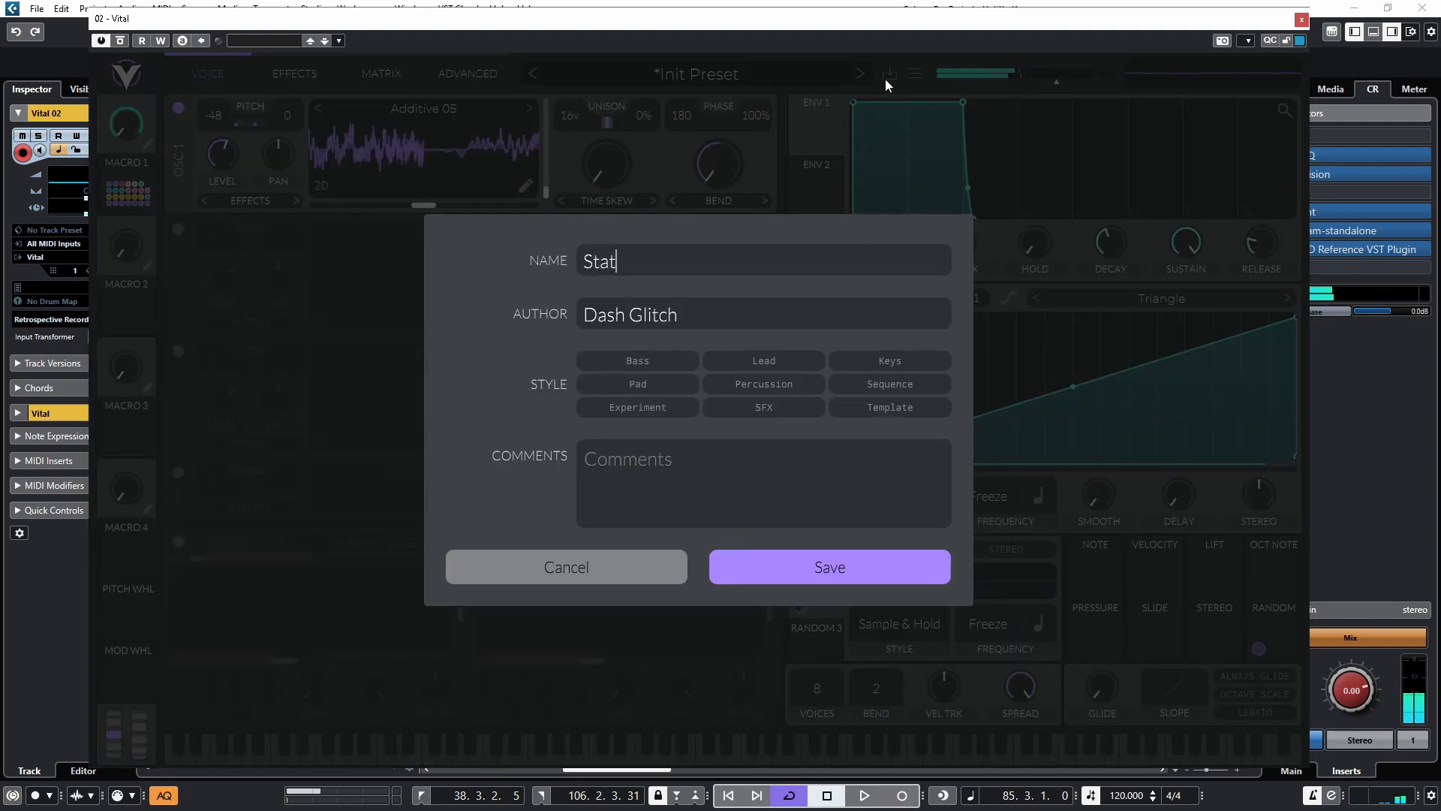
type("e Jumper Mad")
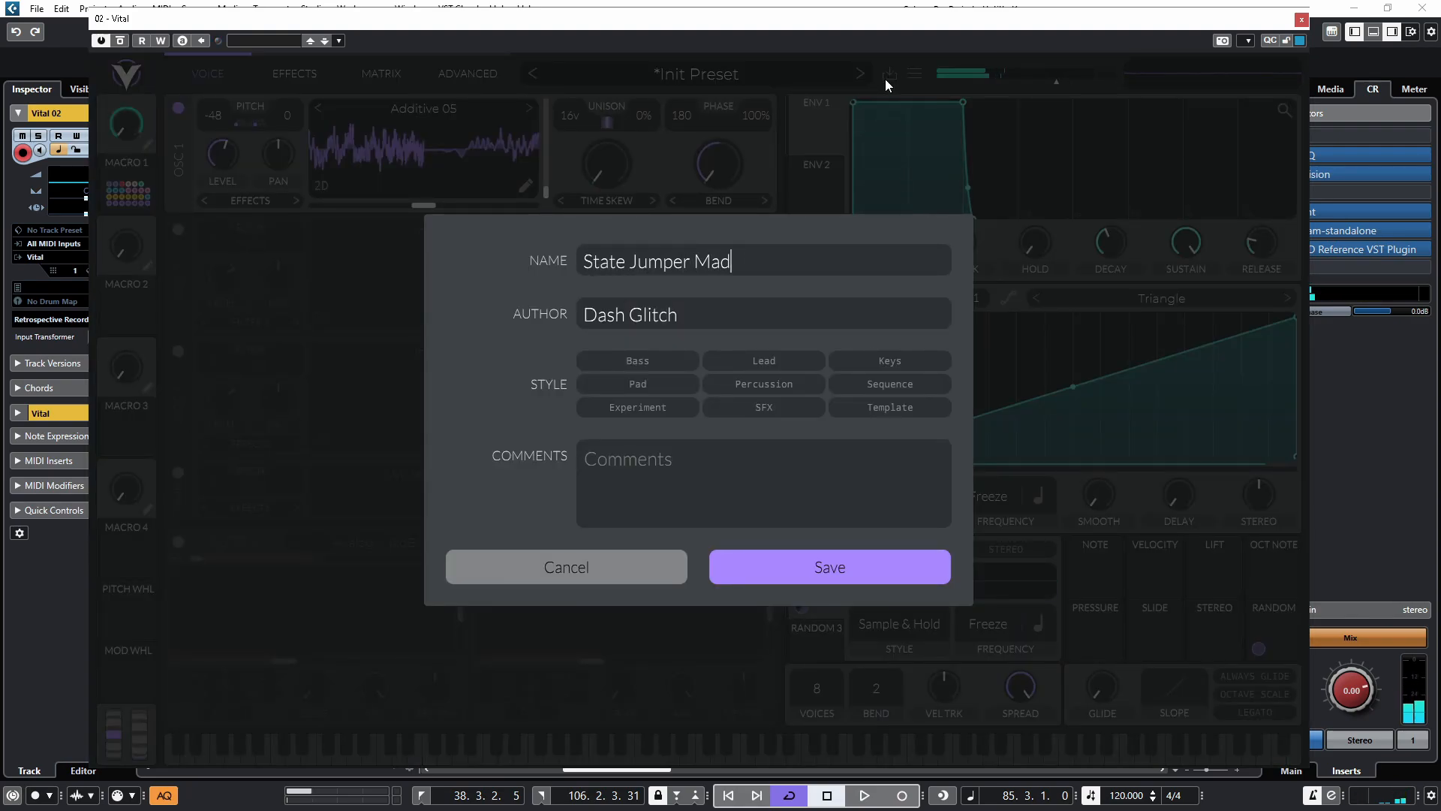
type("ness 2022")
key("Return")
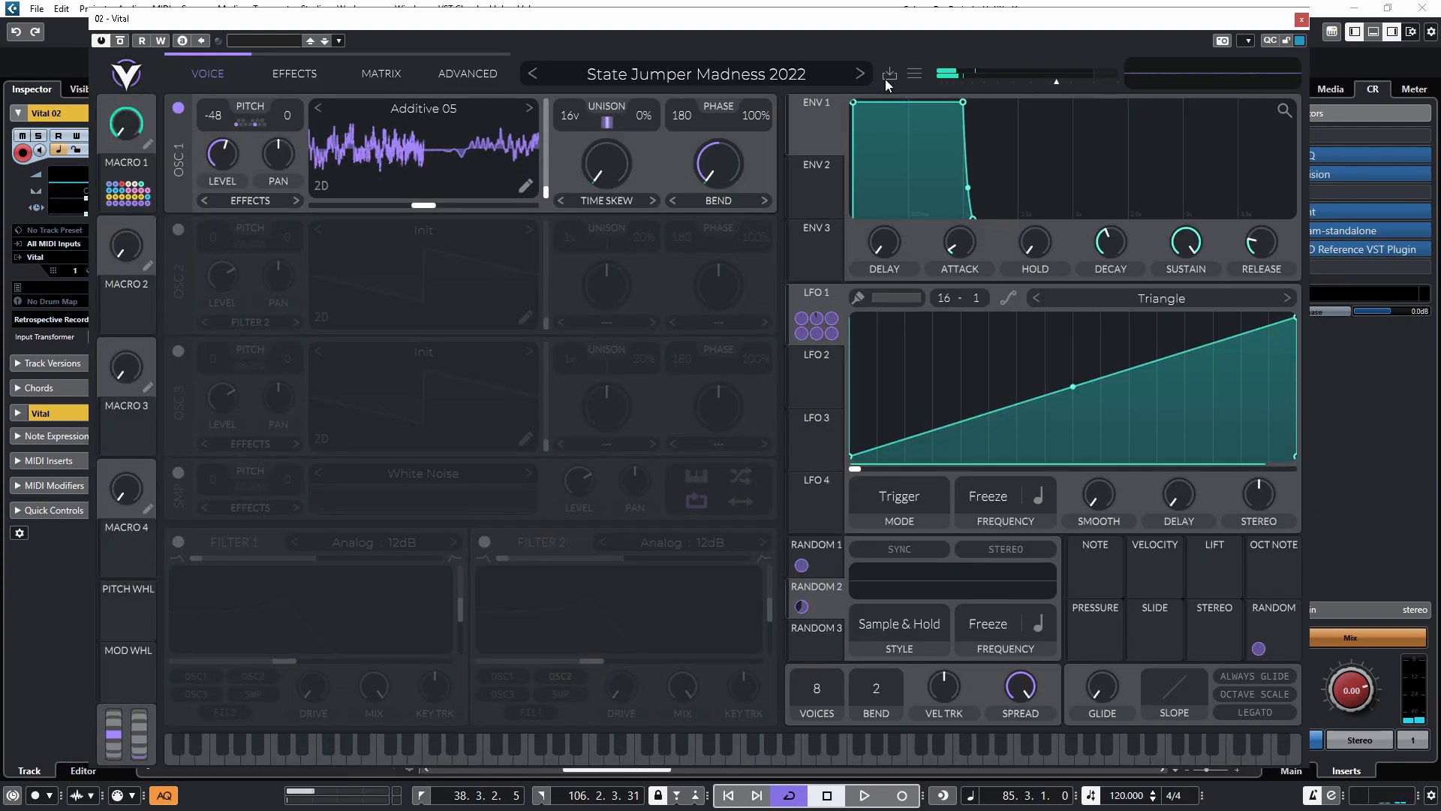